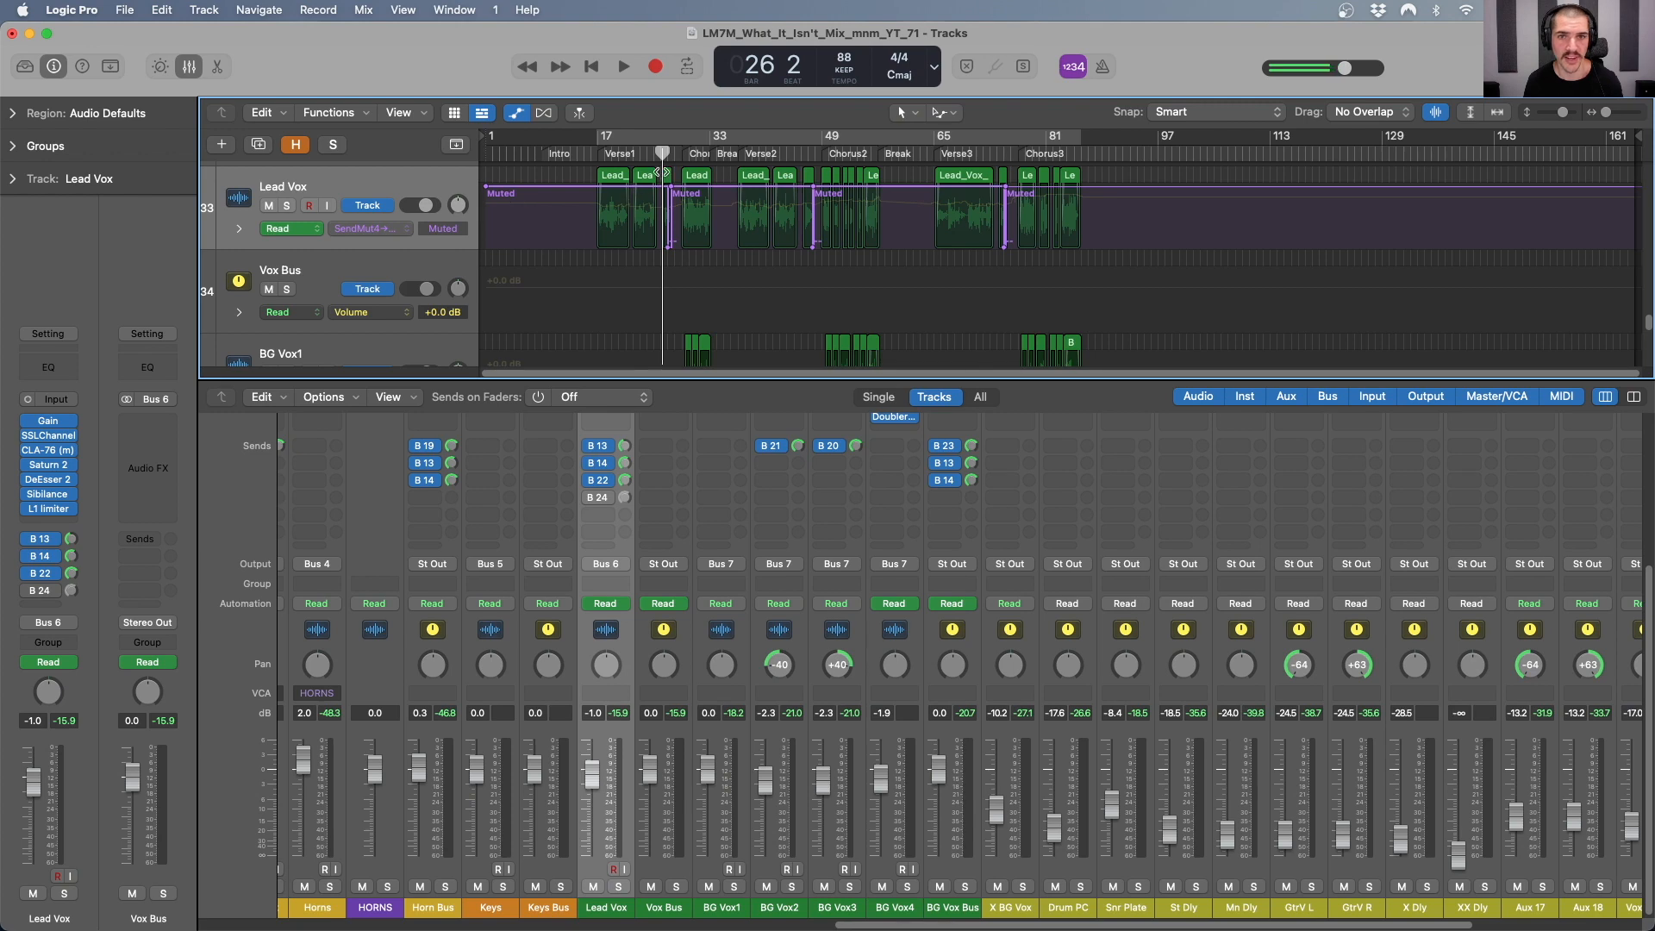
- Zoom the timeline in on the song sections and open the EchoBoy plug-in on the Vox Throw channel fed by Bus 24
key("super+Right")
key("super+Right")
key("super+Left")
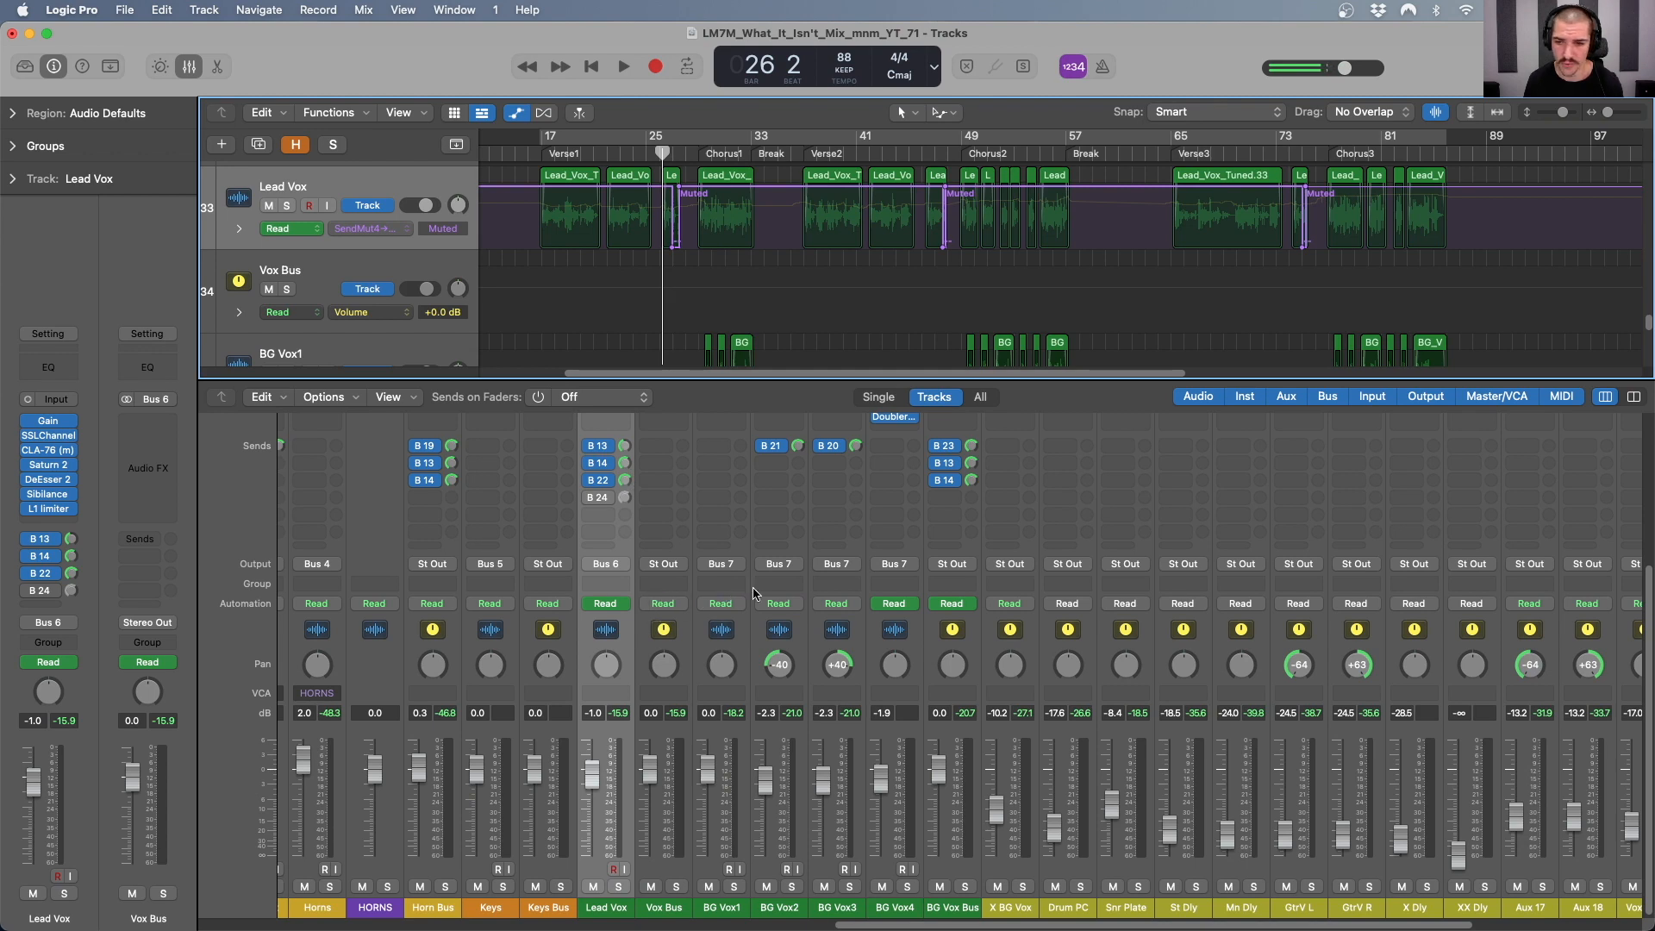
scroll(753, 594, "up", 5)
scroll(752, 593, "right", 5)
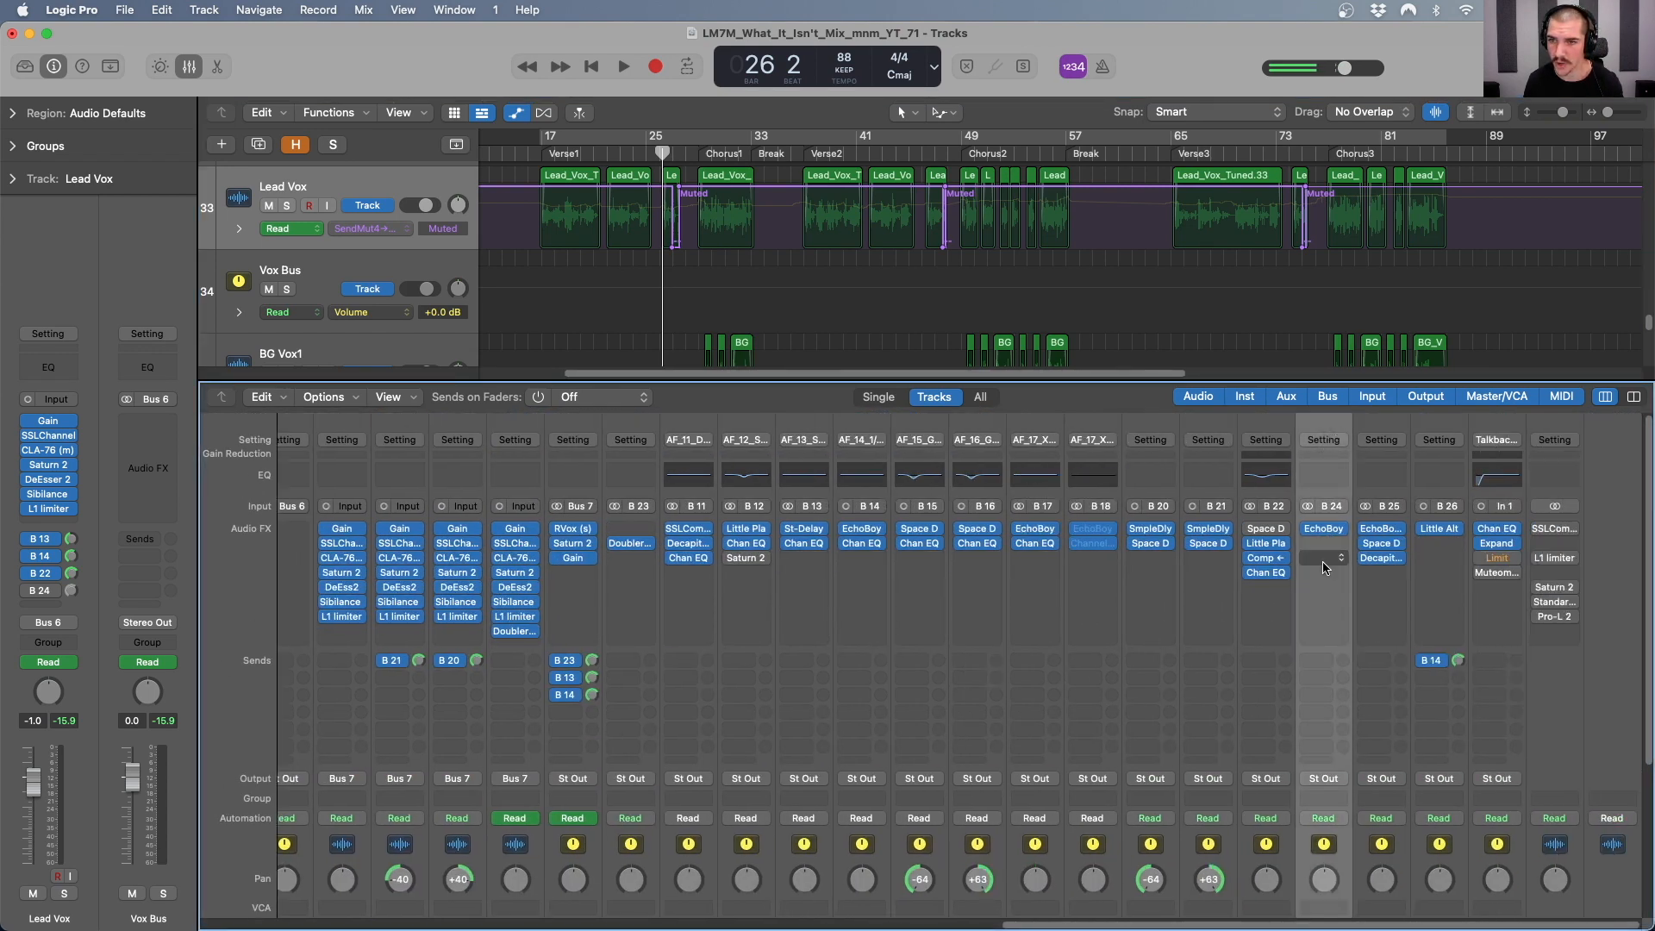
left_click(1325, 530)
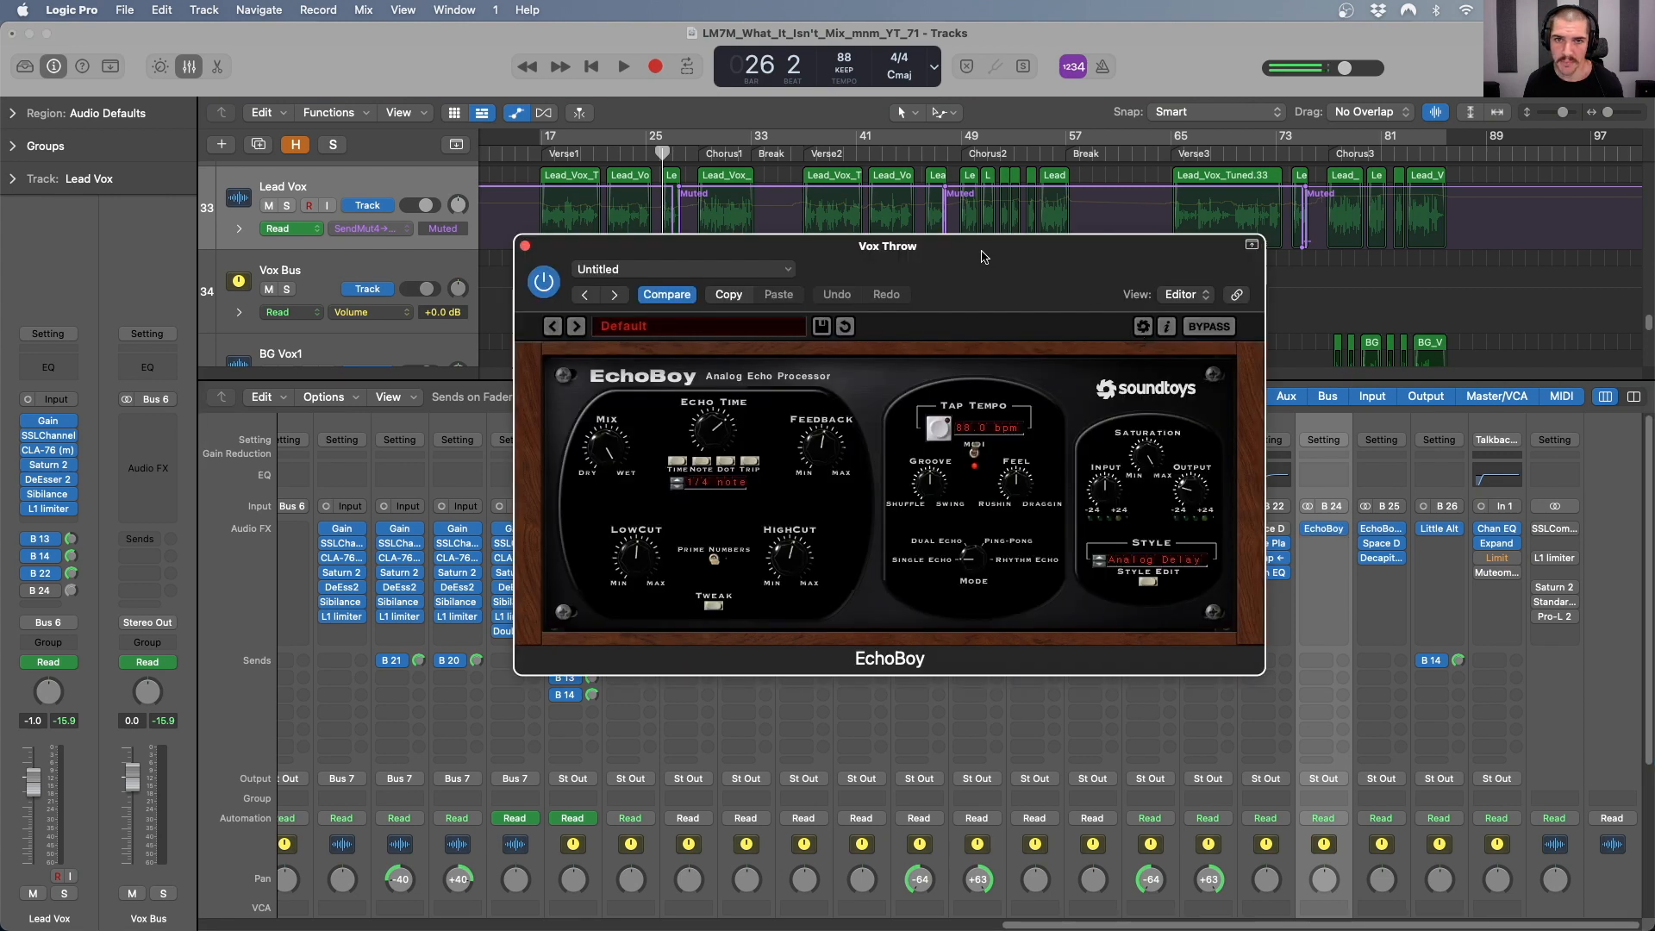
left_click_drag(987, 241, 1167, 325)
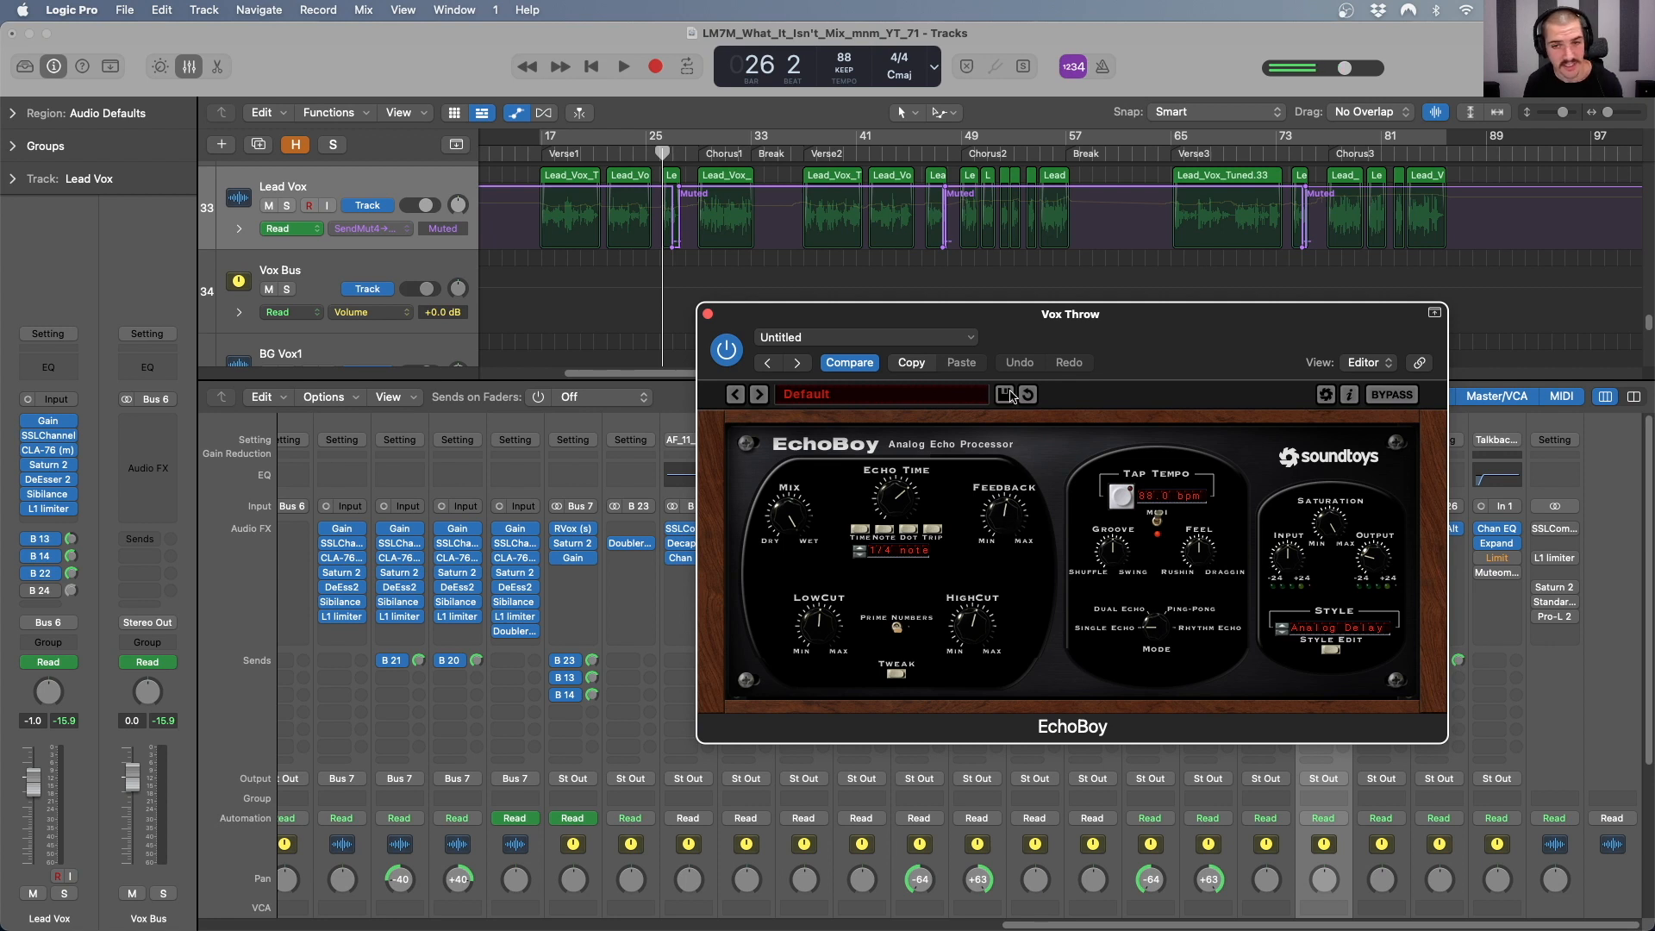
left_click_drag(1026, 346, 1055, 346)
- Play the song from bar 26 to hear the Lead Vox delay throw ahead of Chorus1
left_click_drag(696, 156, 659, 155)
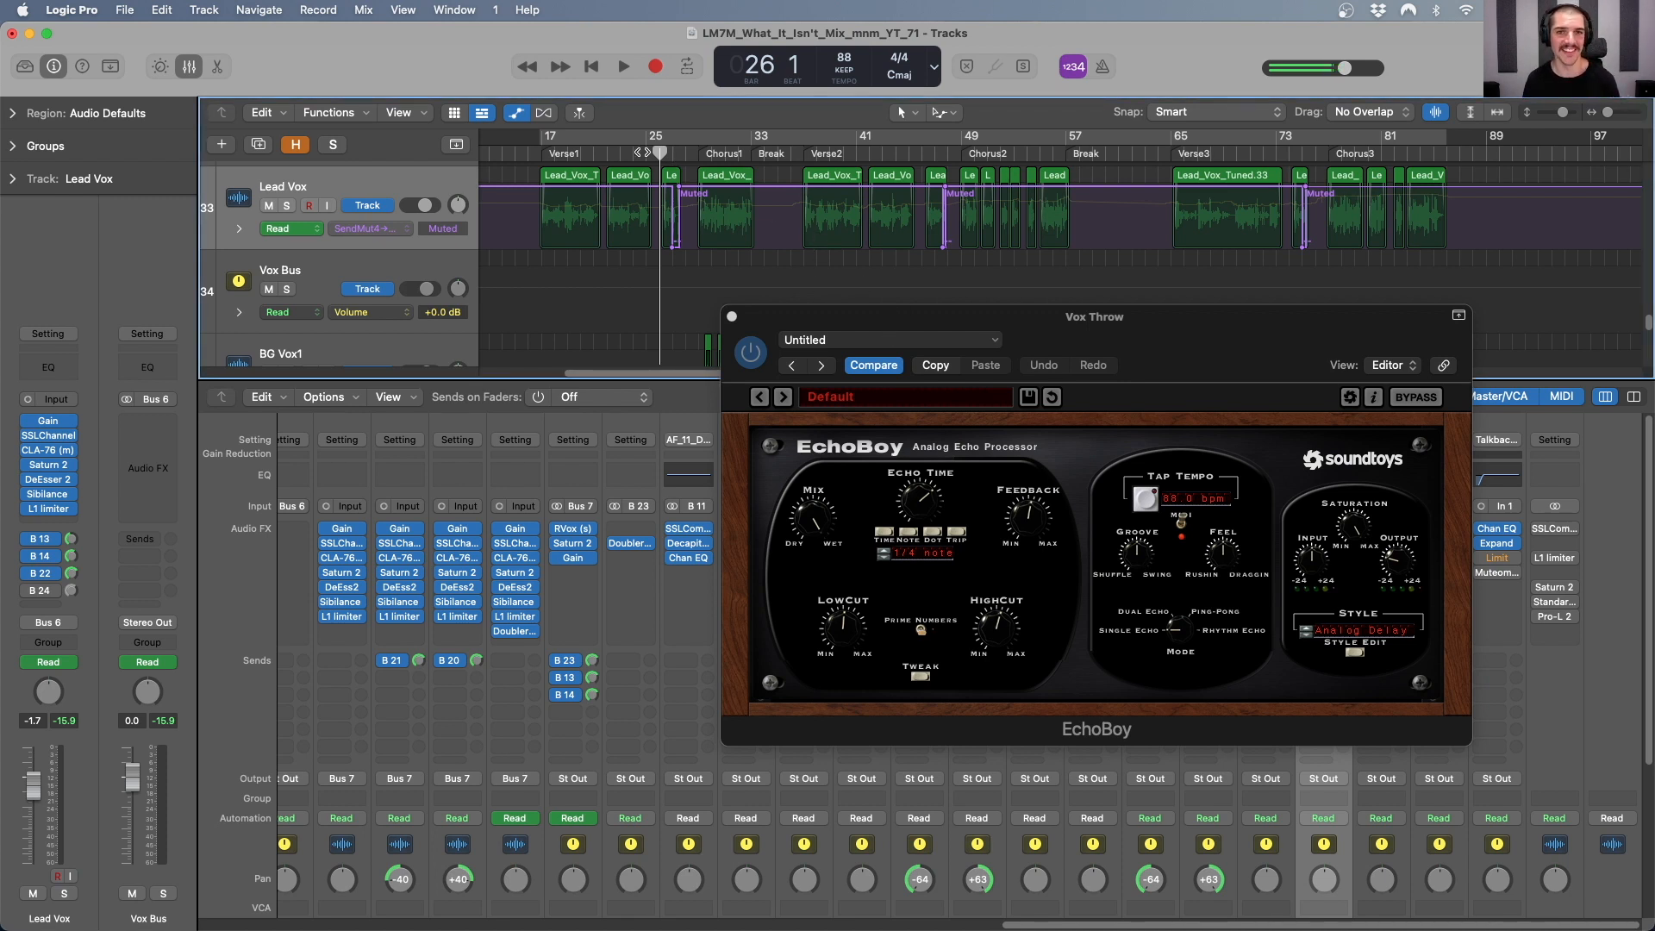
mouse_move(660, 154)
left_mouse_down()
mouse_move(699, 152)
mouse_move(660, 152)
left_mouse_up()
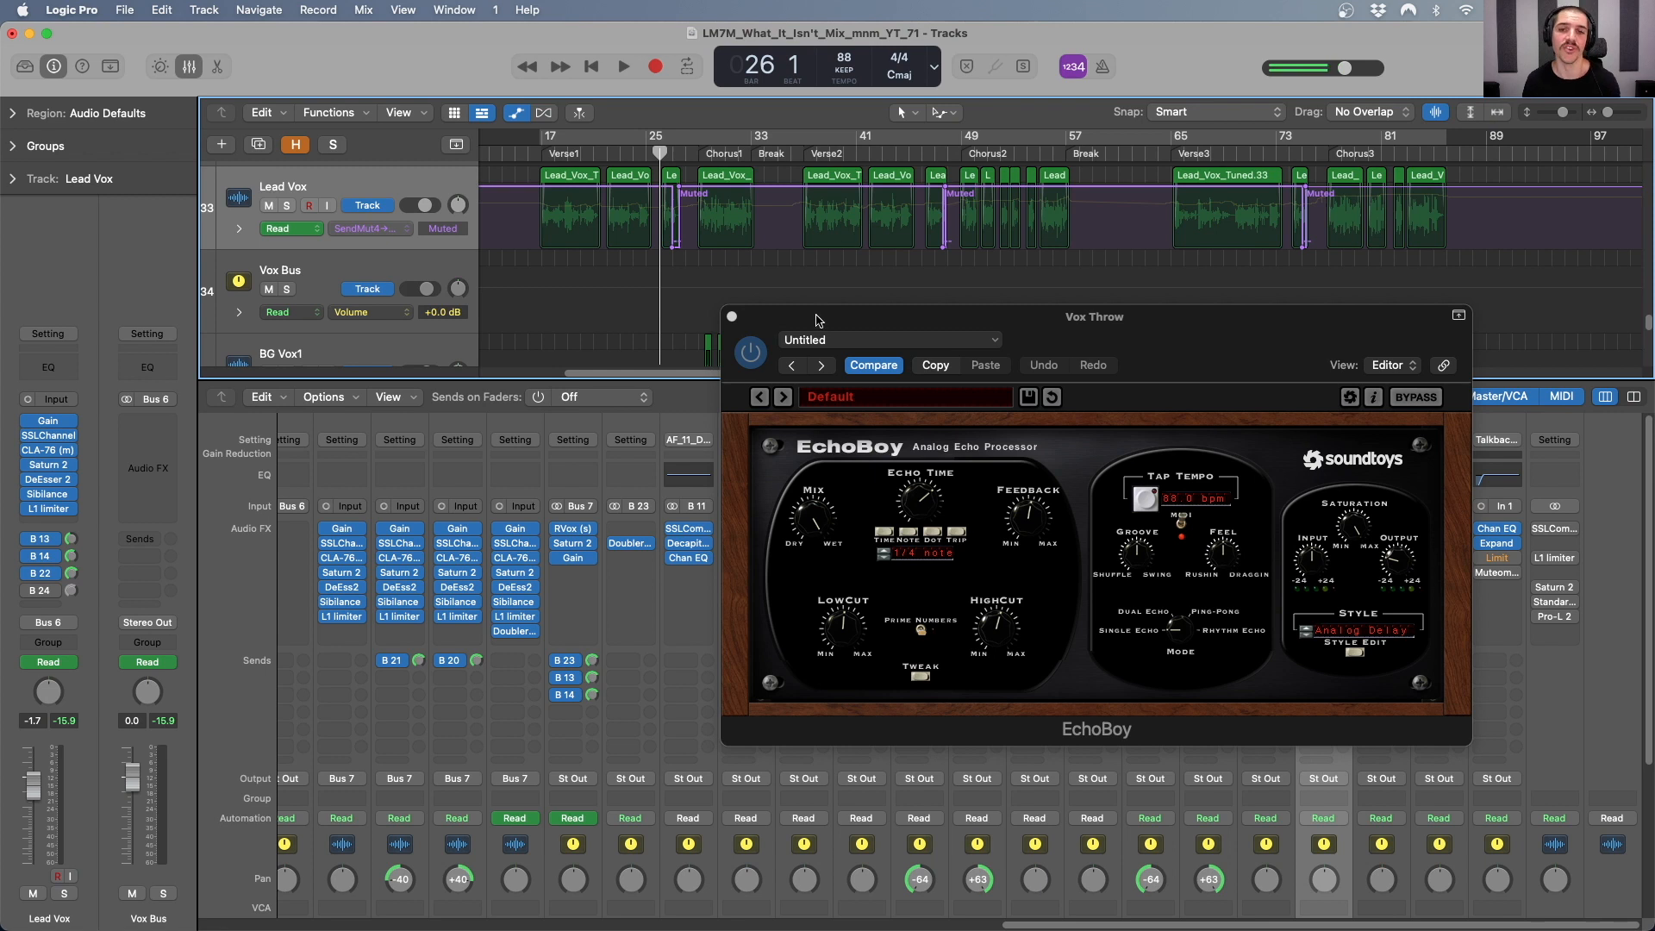
left_click_drag(814, 325, 876, 329)
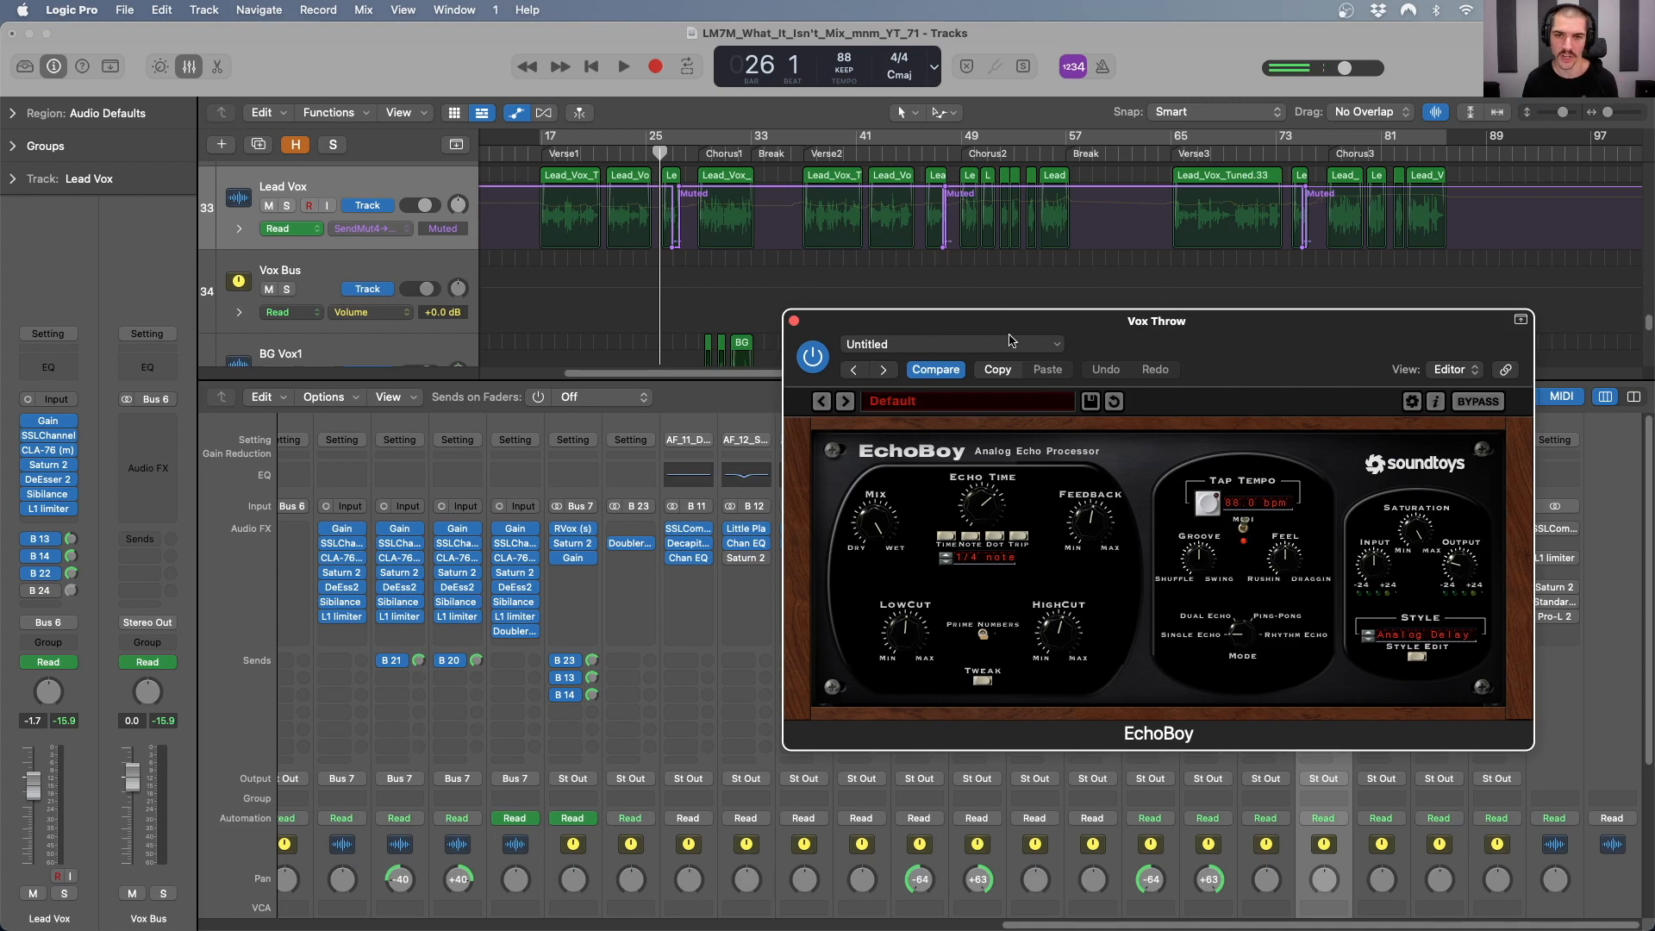
left_click_drag(996, 328, 1019, 307)
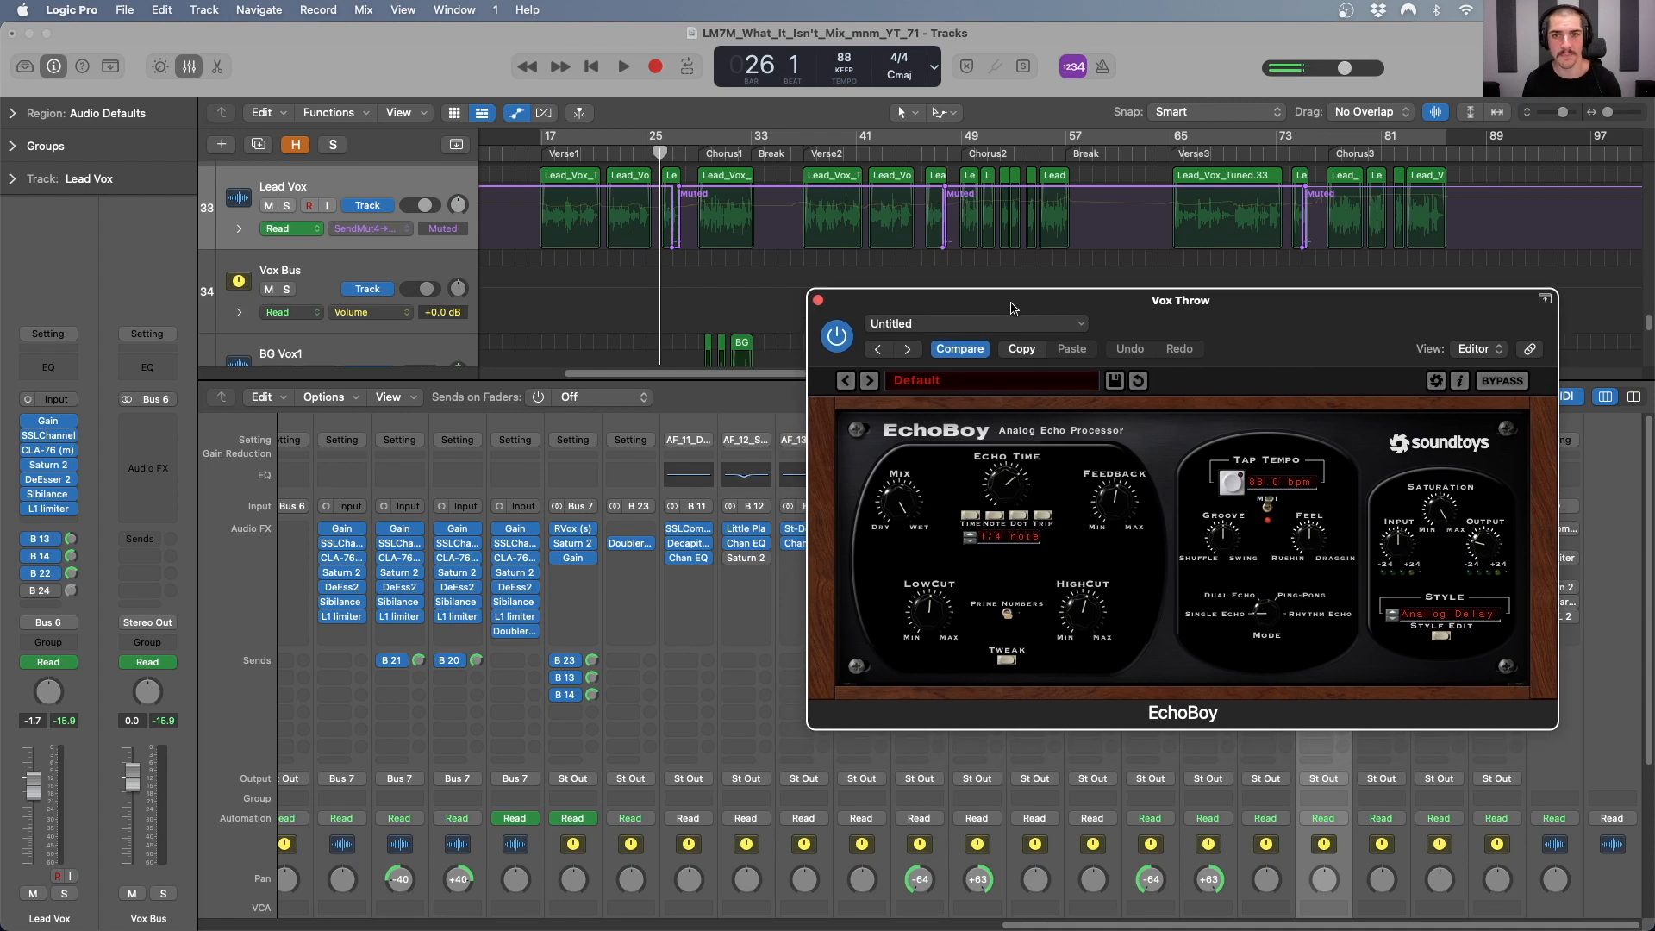
key("space")
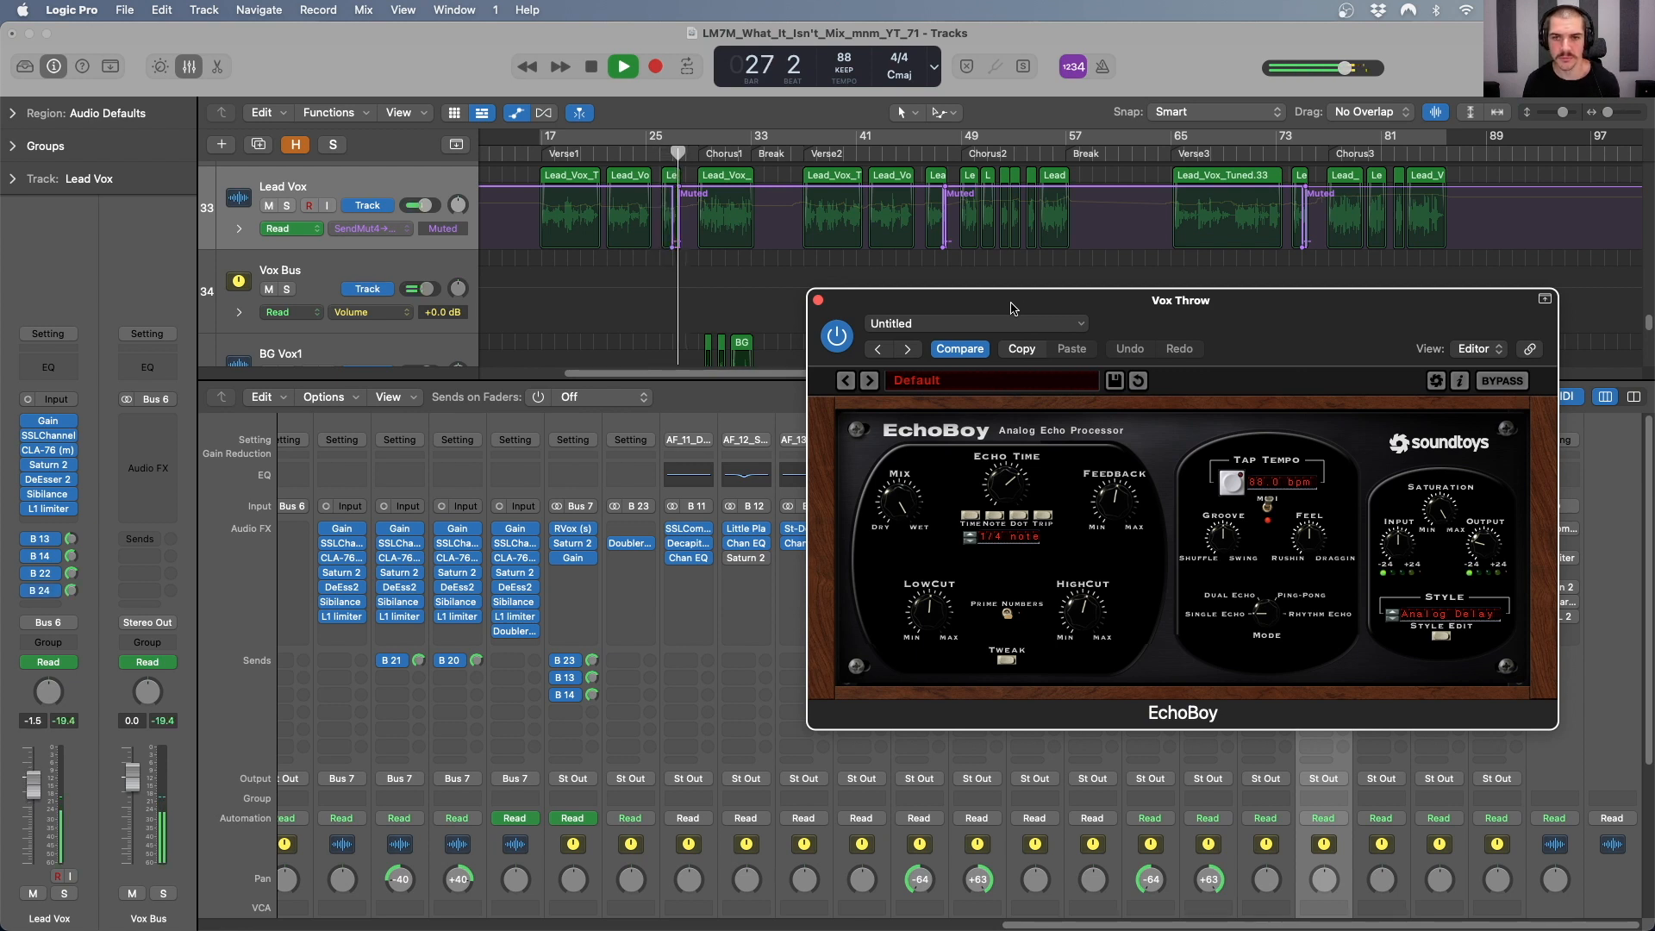
mouse_move(1153, 312)
left_mouse_down()
mouse_move(1157, 286)
mouse_move(1139, 342)
left_mouse_up()
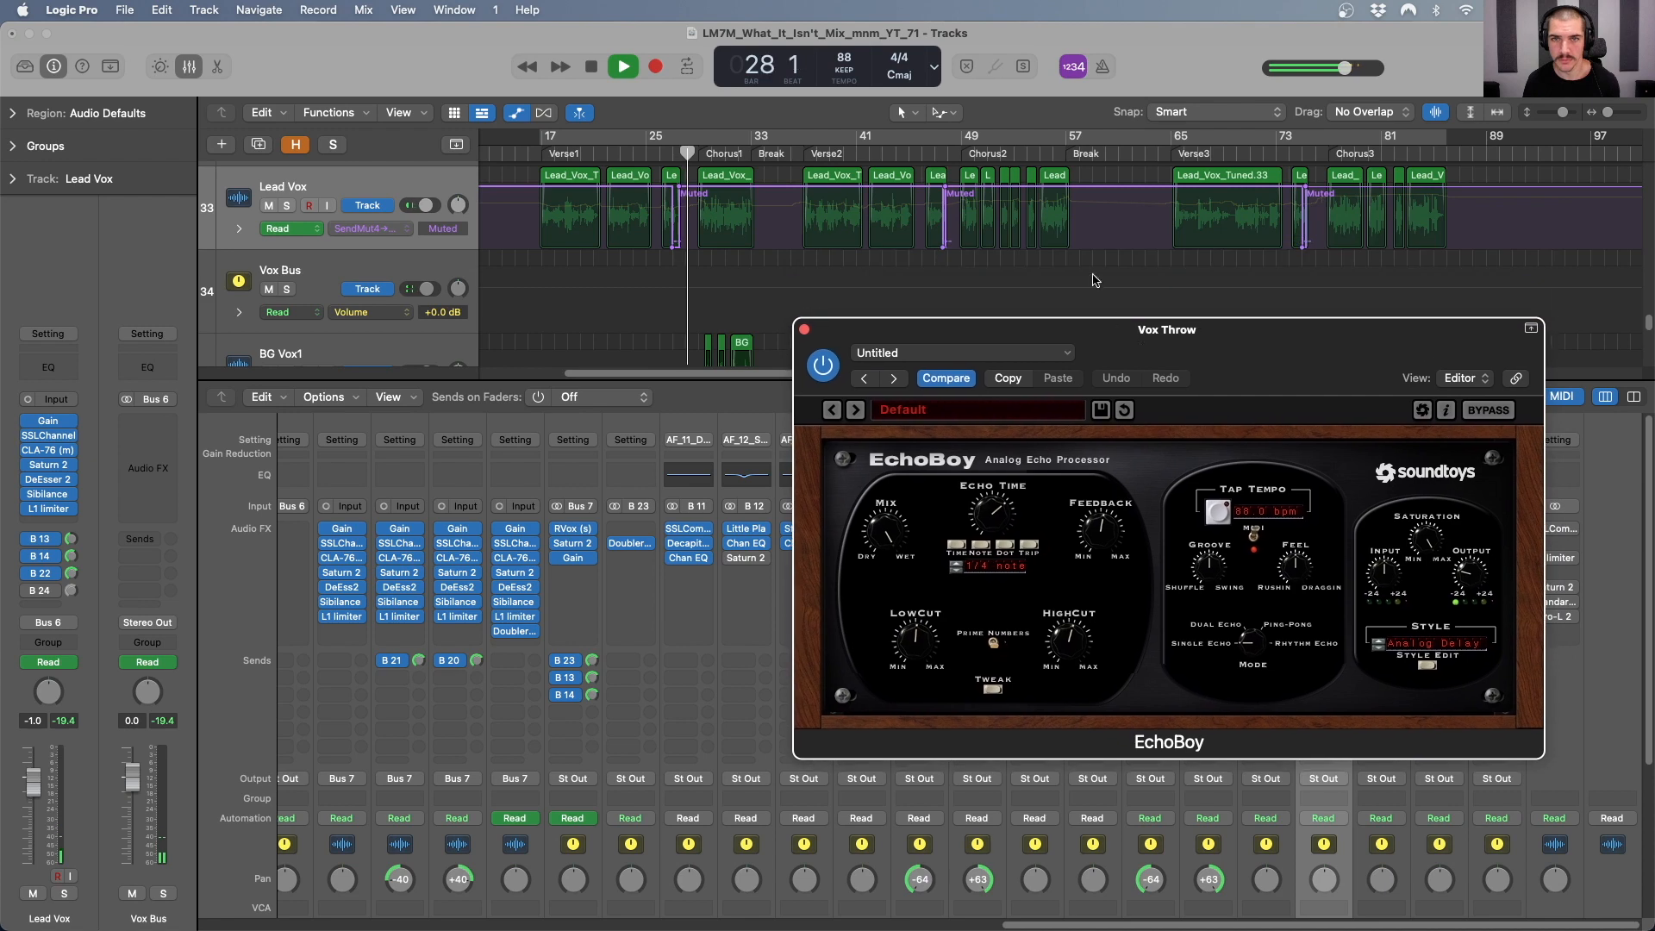
- Raise the Vox Throw fader to 0.0 dB and play the delay throw from bar 47 into Chorus2
left_click(937, 156)
scroll(1350, 855, "down", 3)
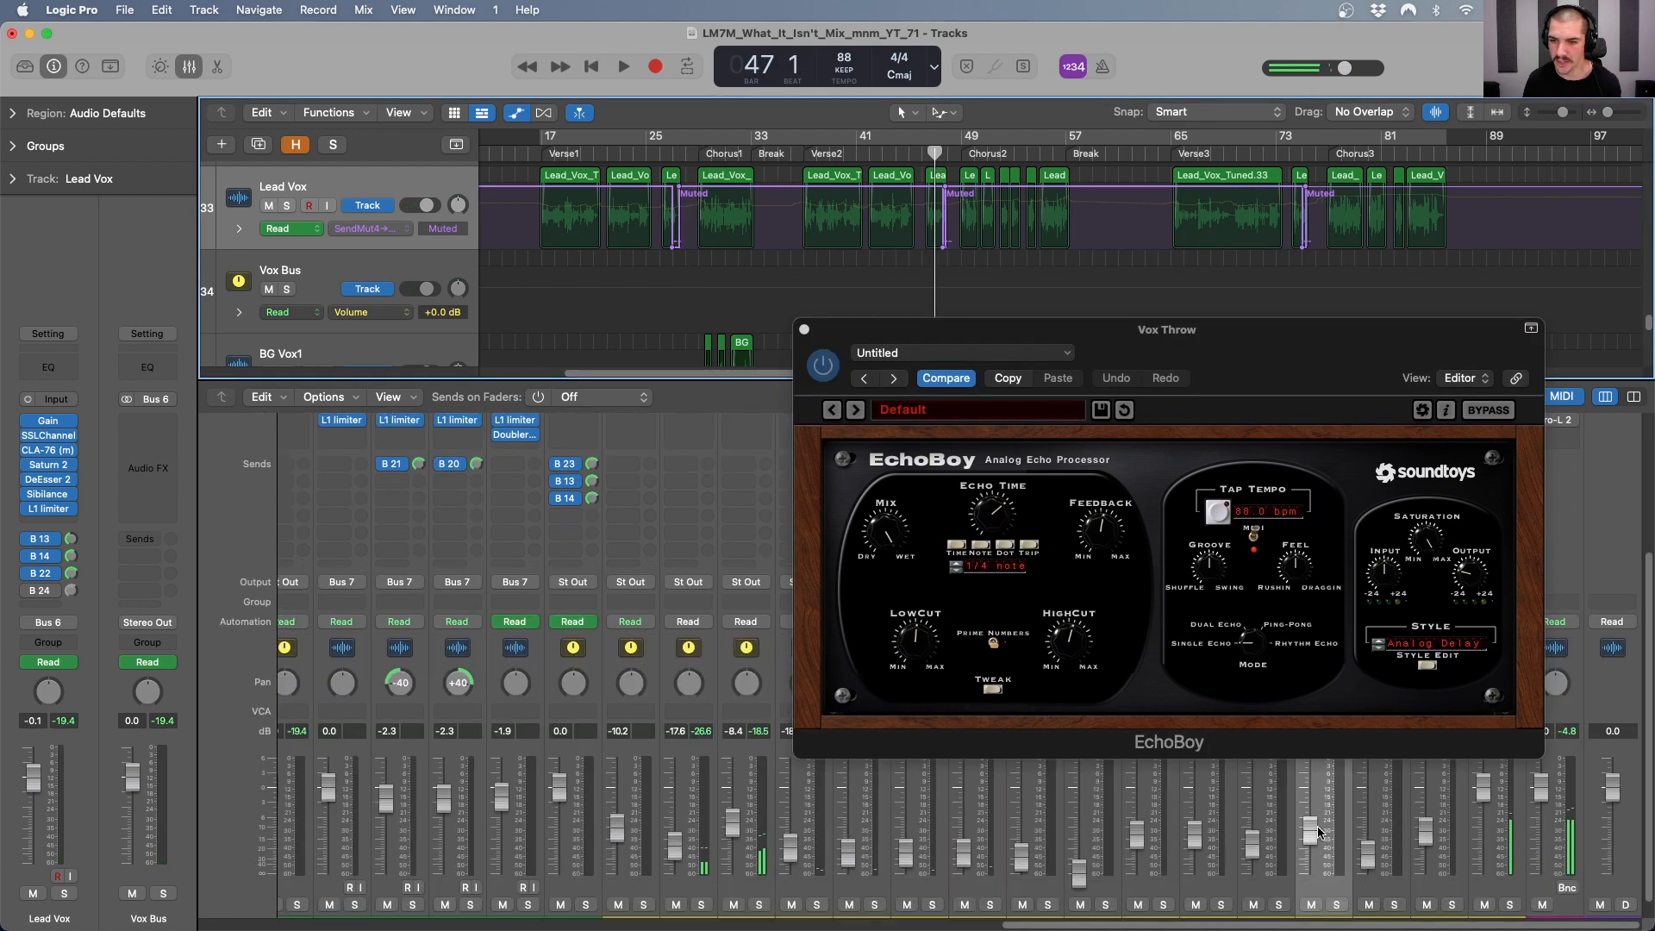
left_click_drag(1310, 888, 1311, 859)
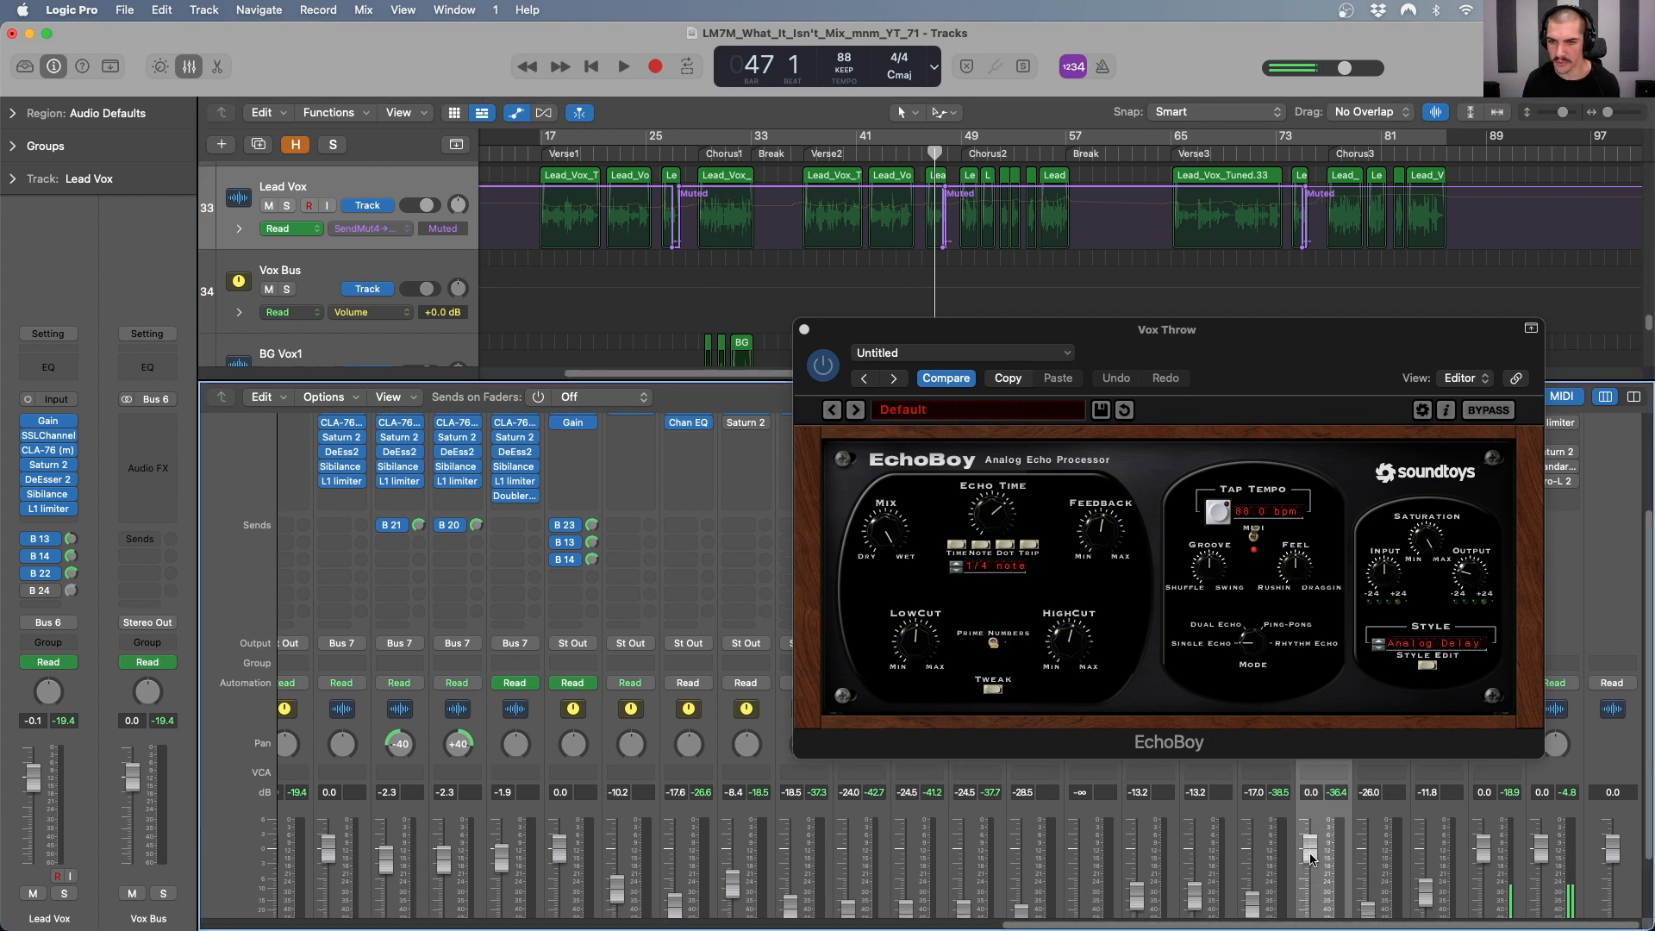
key("space")
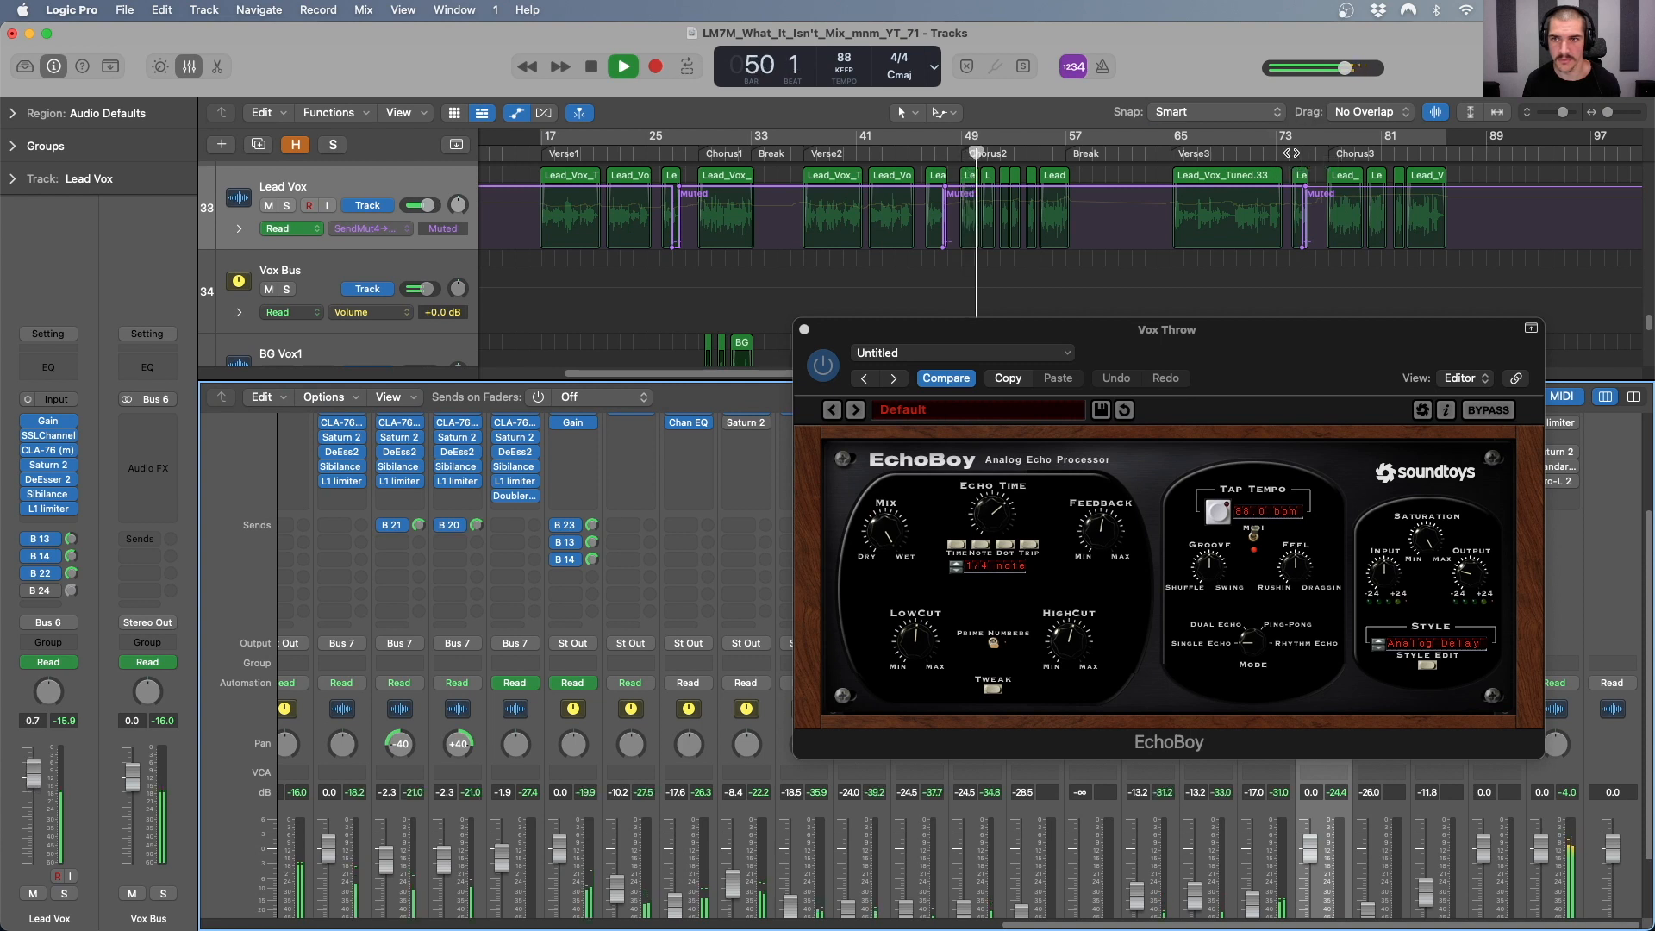
key("space")
- Play the song from bar 74 to hear the delay throw leading into Chorus3
left_click(1290, 153)
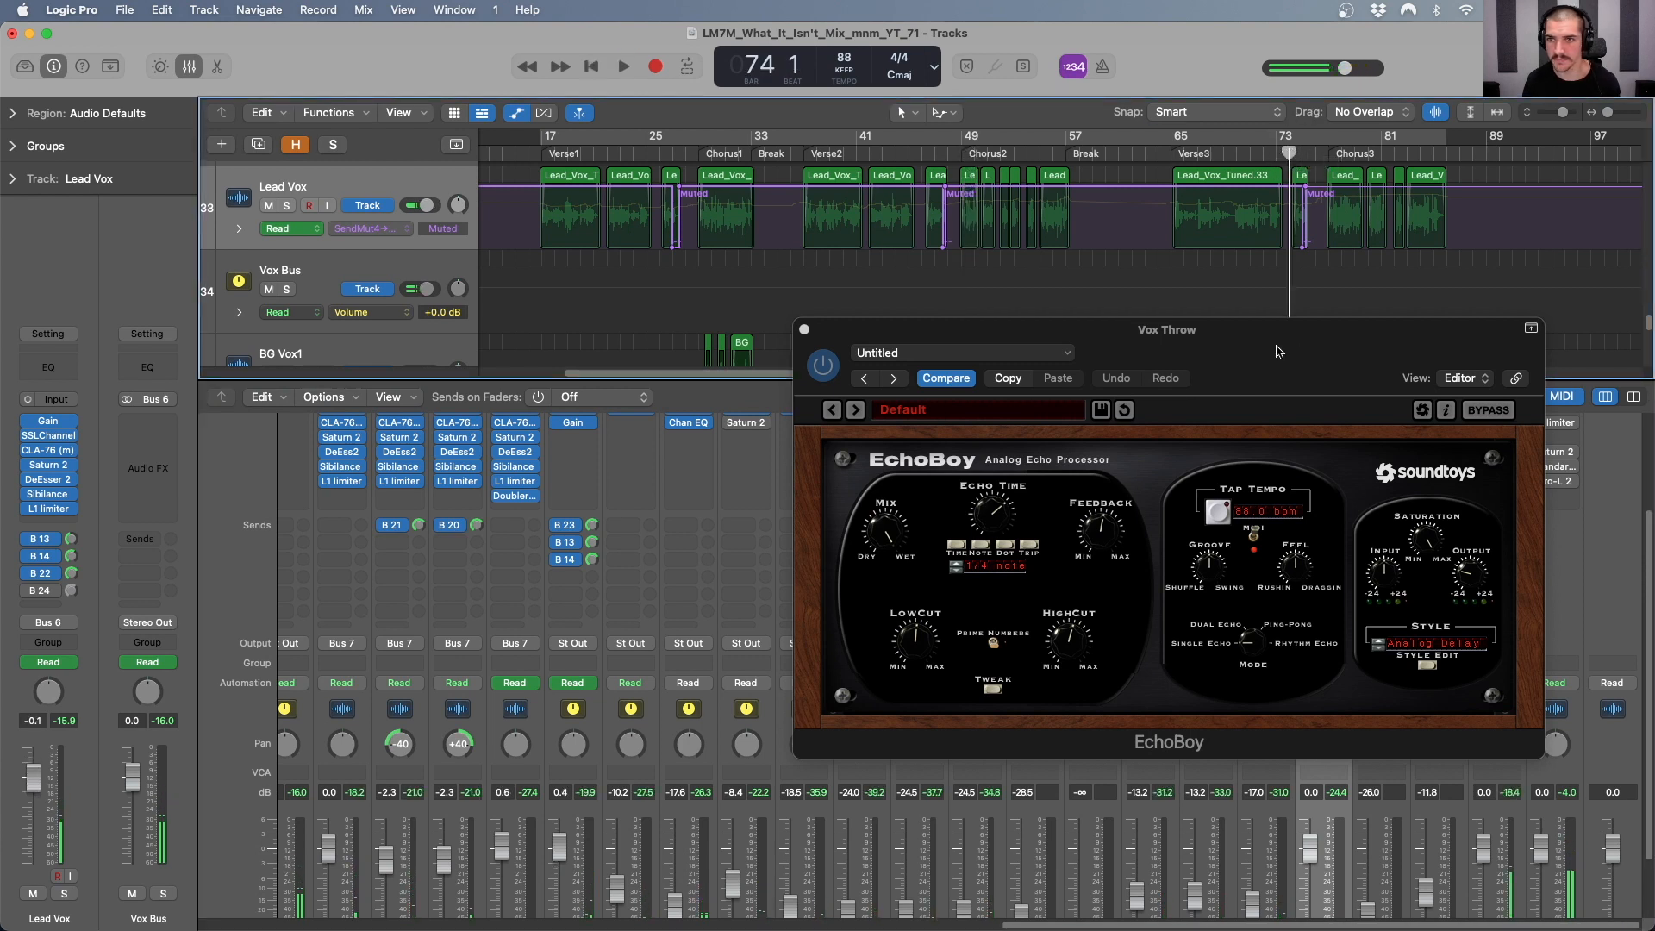
key("space")
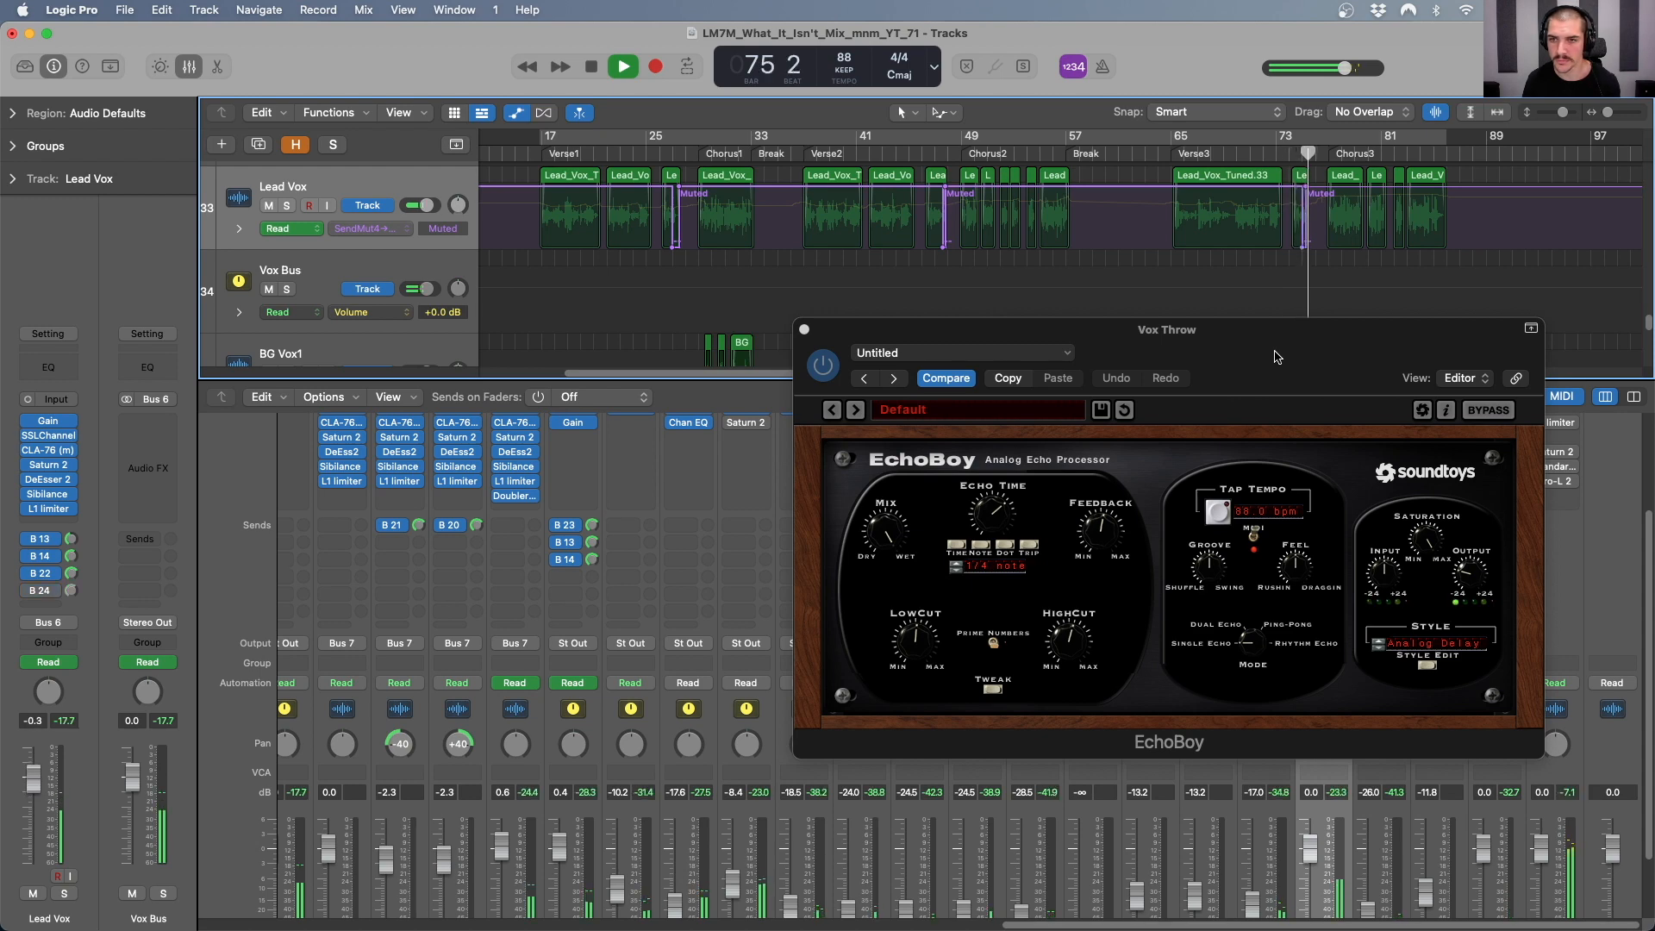
left_click_drag(1277, 356, 1269, 274)
scroll(1315, 819, "down", 2)
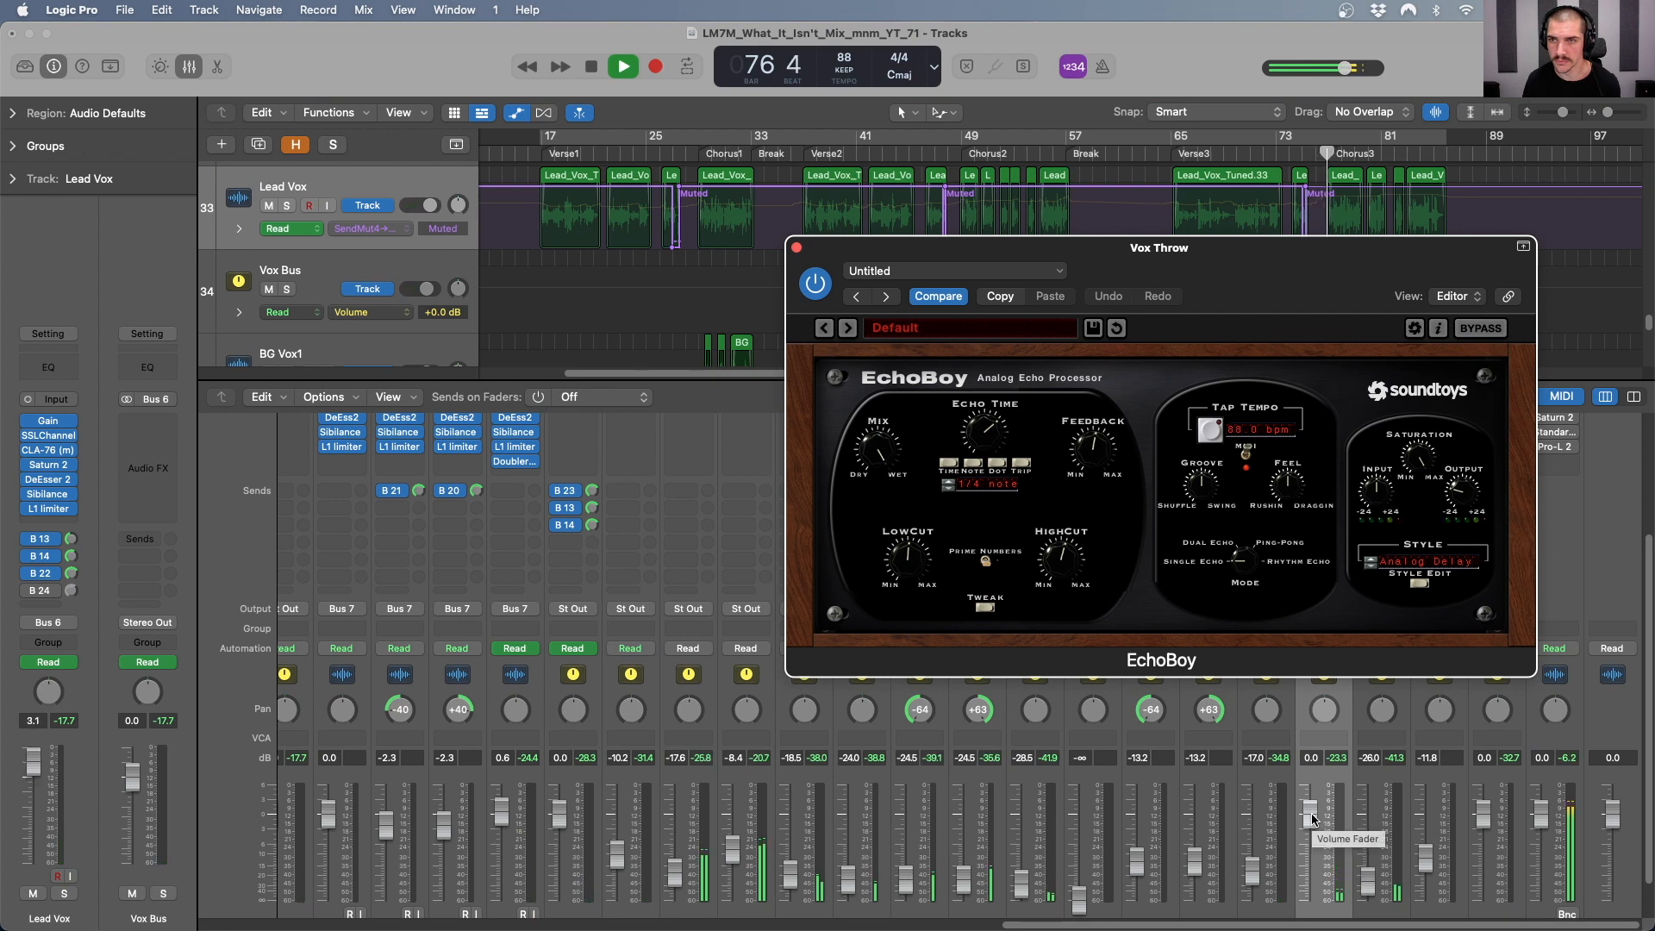
key("space")
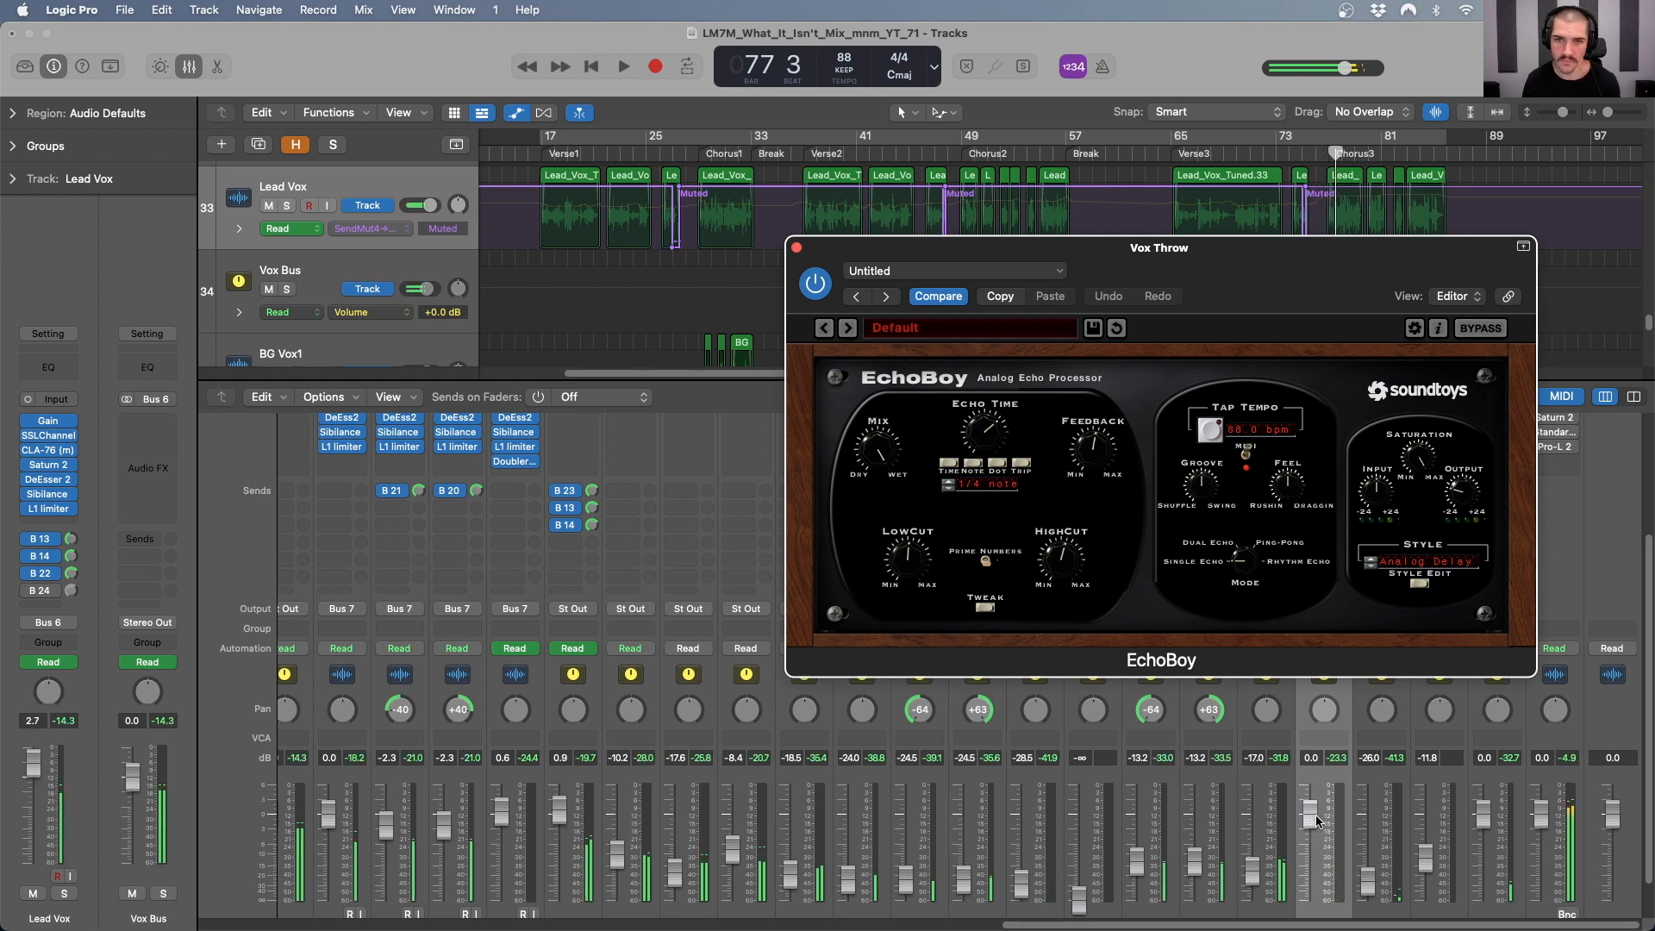
left_click_drag(1202, 256, 1074, 299)
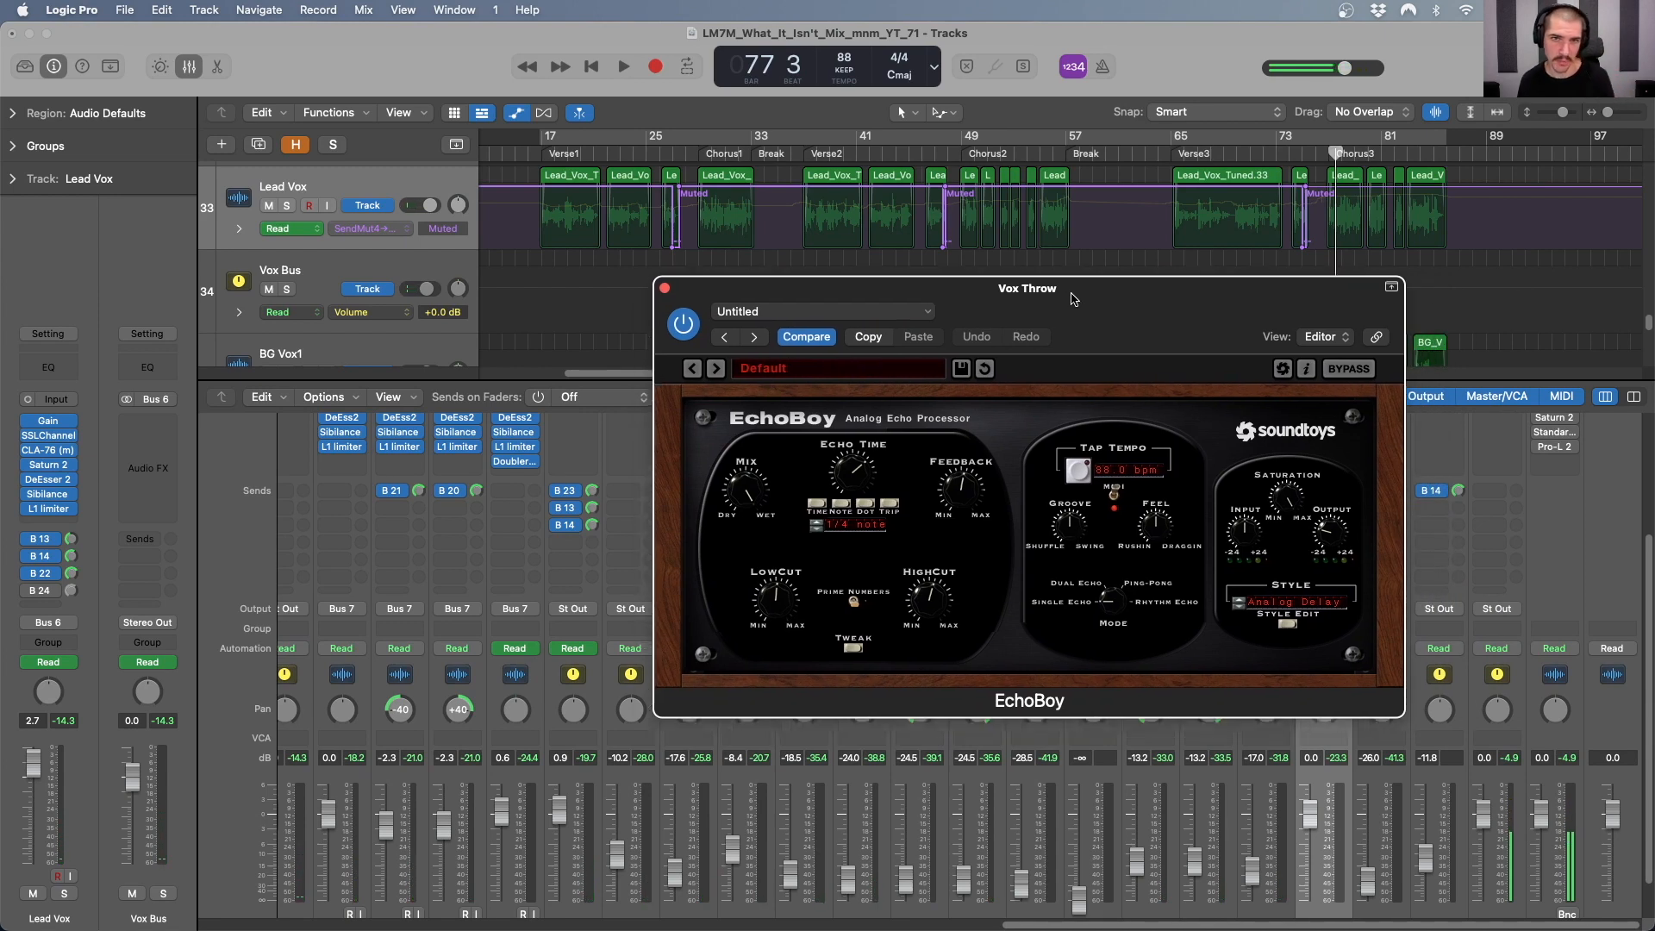
- Examine the send mute automation on the Lead Vox track around bars 27, 75 and 47
left_click(675, 155)
scroll(676, 154, "up", 10)
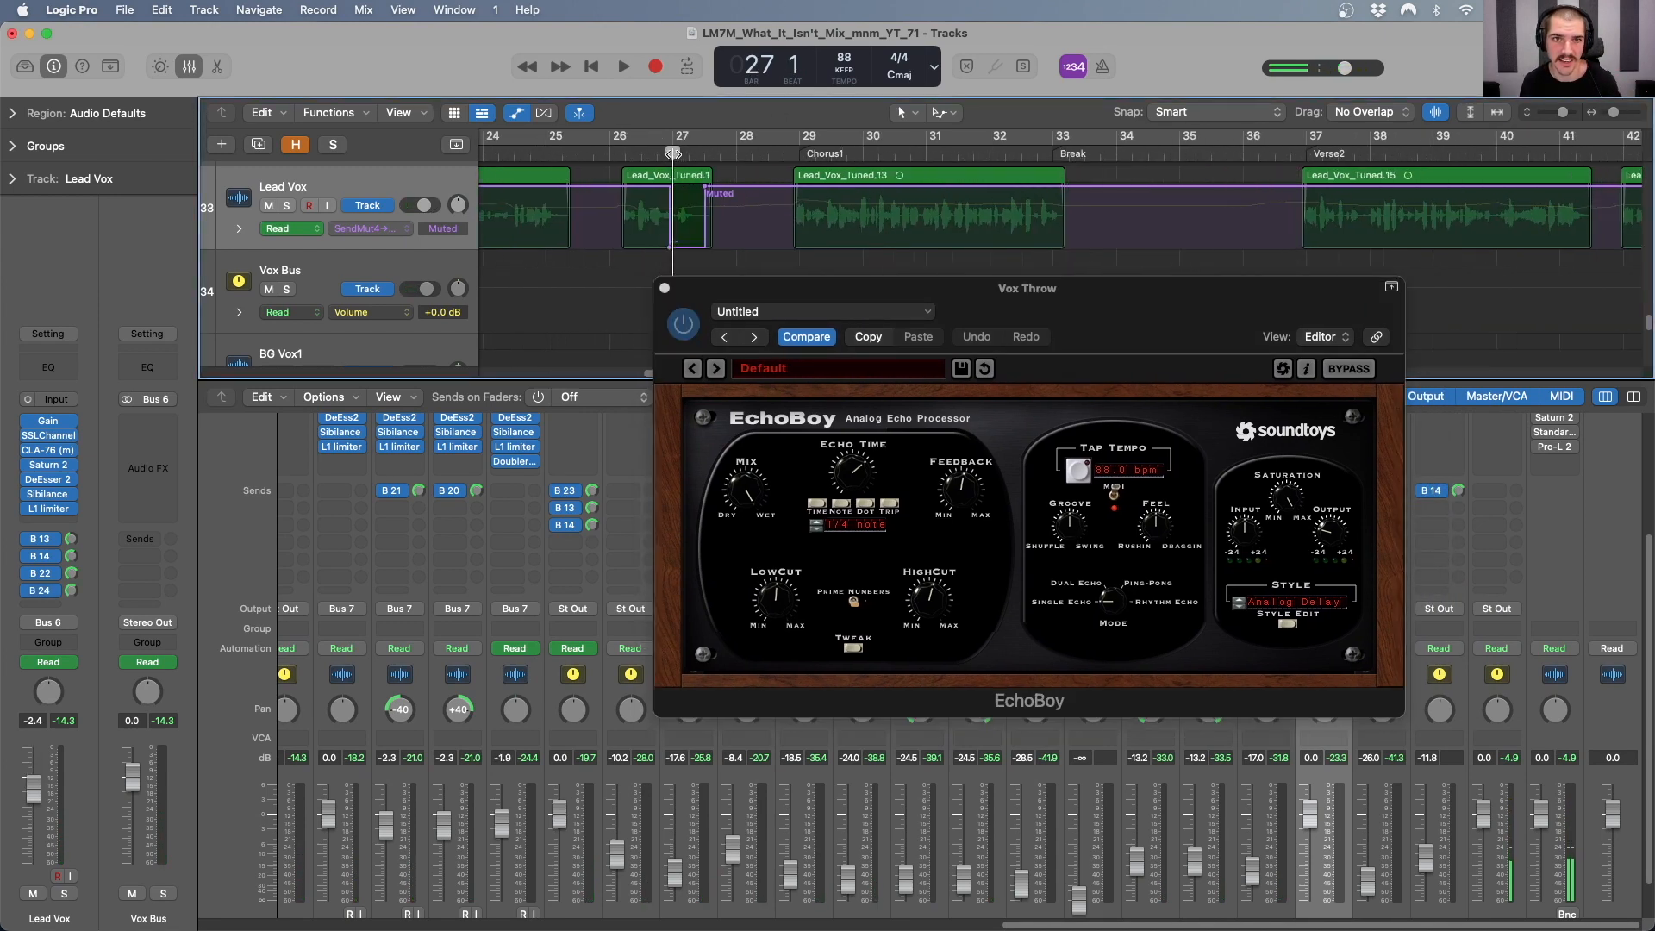
scroll(677, 155, "down", 10)
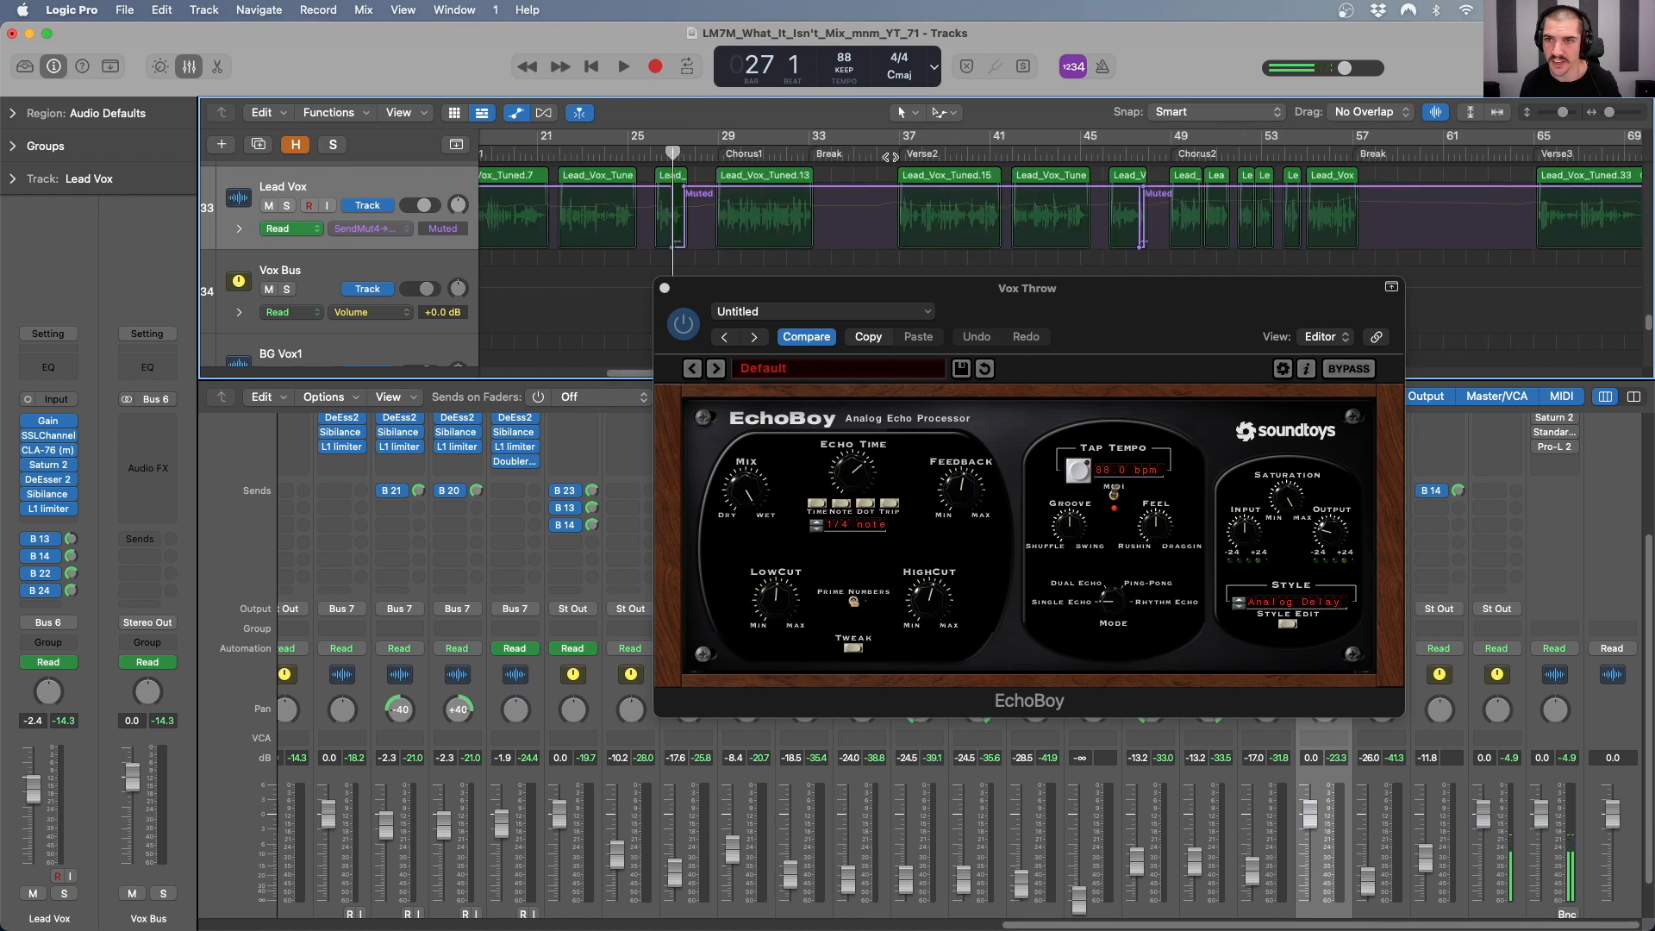
scroll(1110, 183, "right", 8)
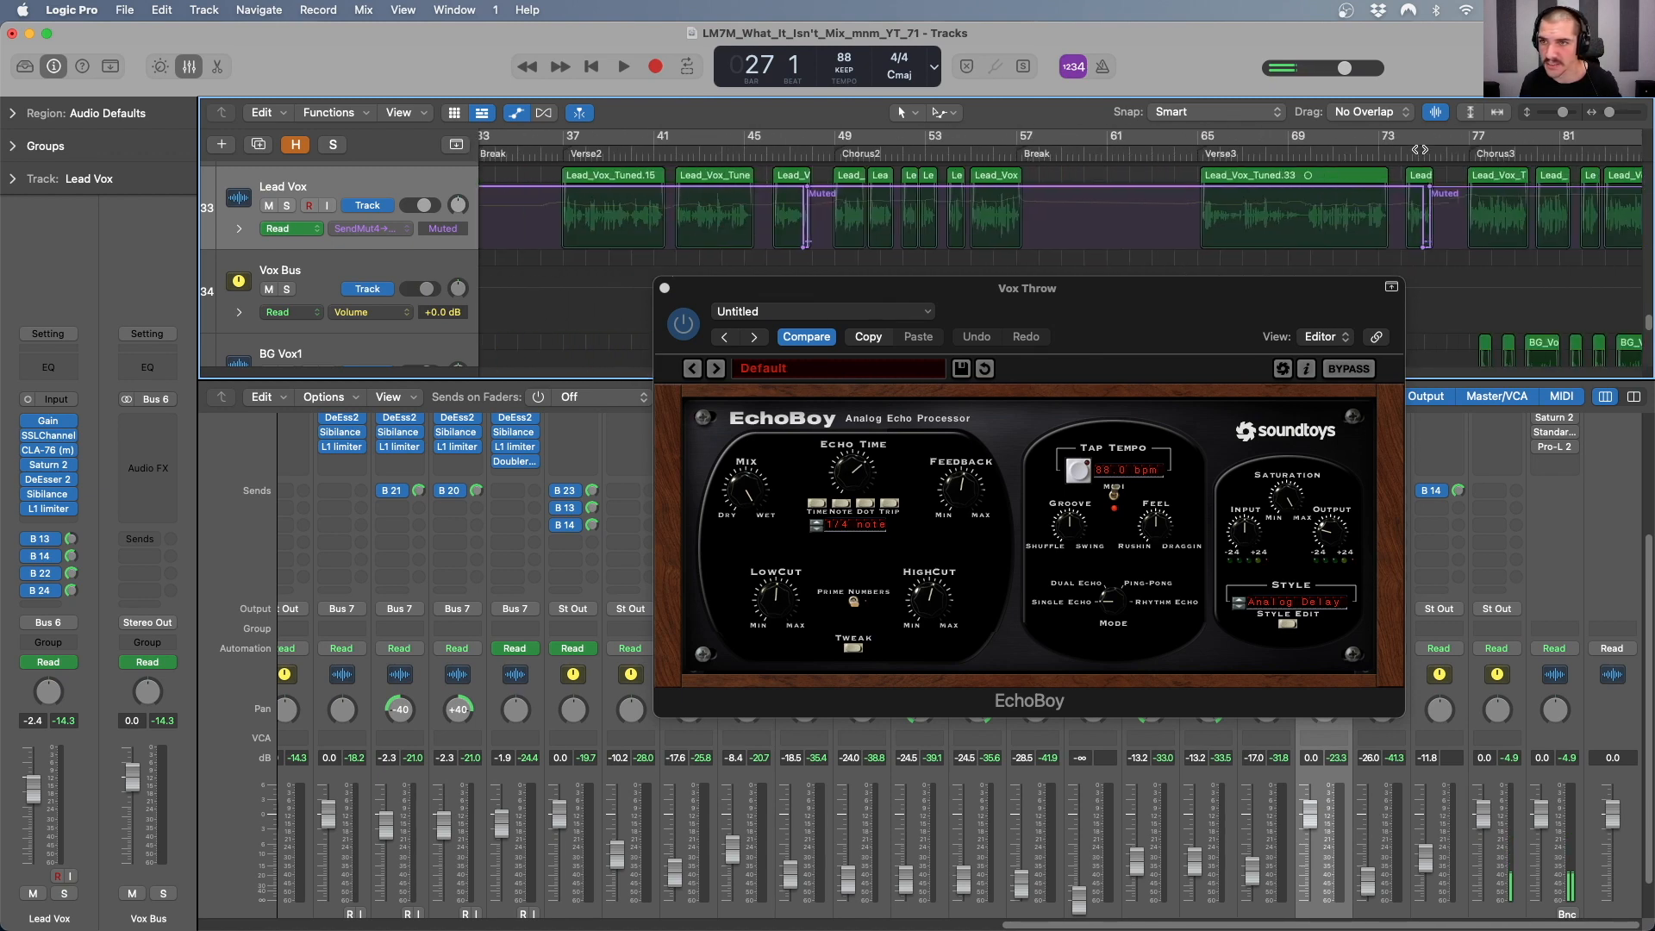
left_click(1419, 152)
scroll(1423, 155, "up", 8)
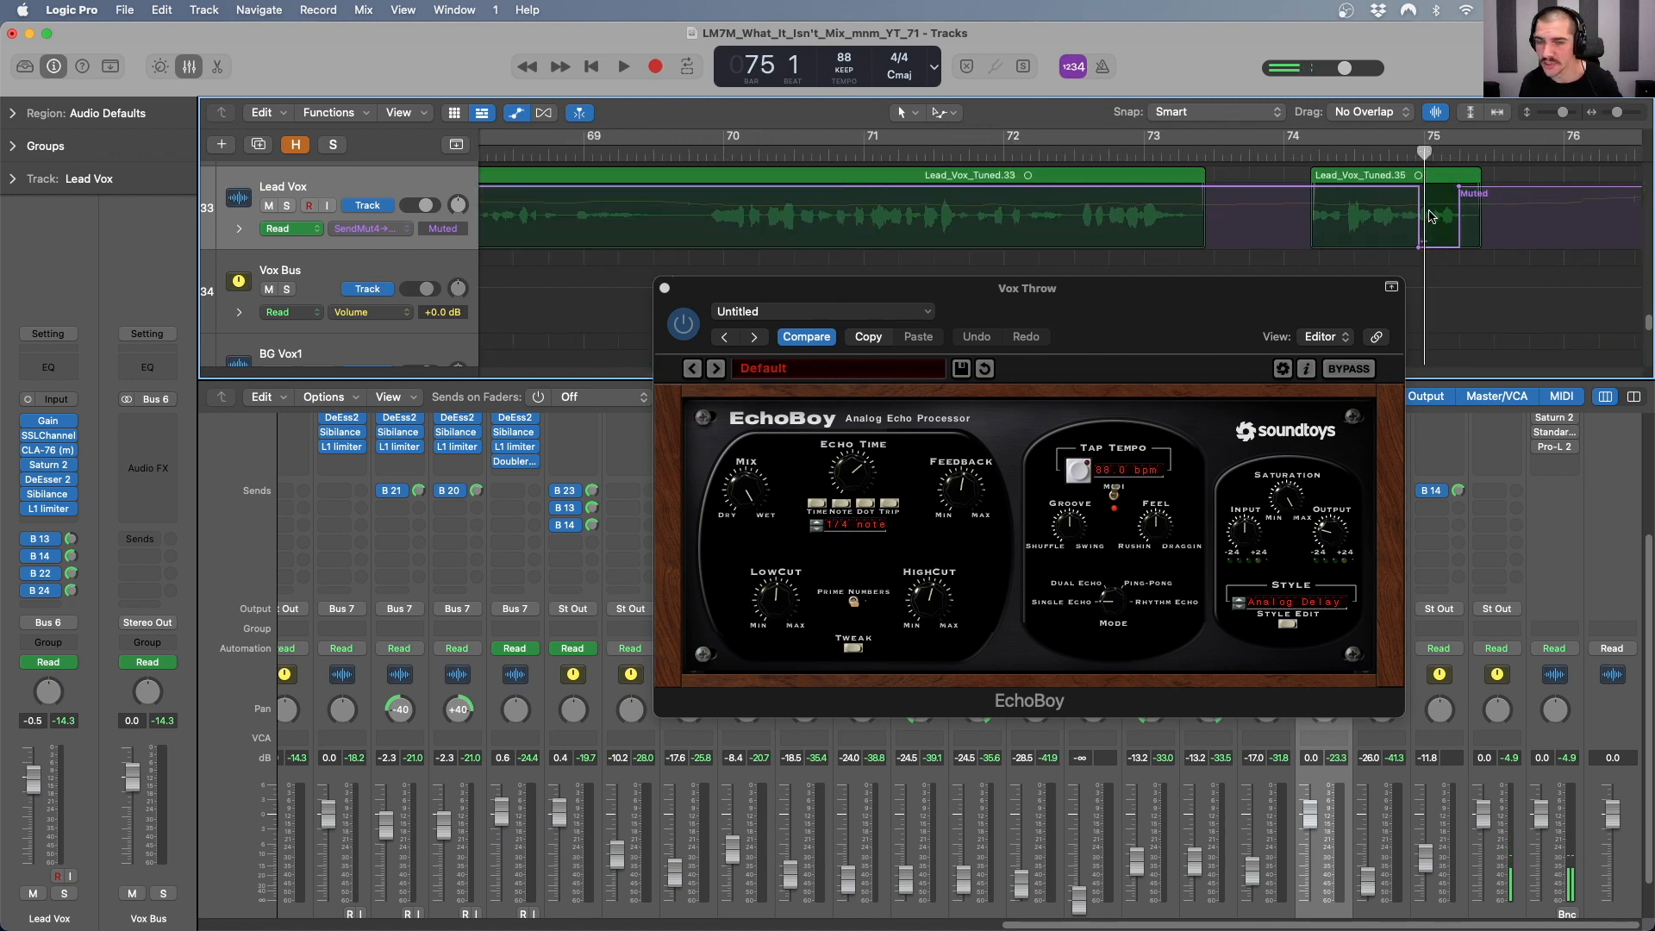
scroll(1429, 216, "down", 6)
scroll(997, 150, "left", 4)
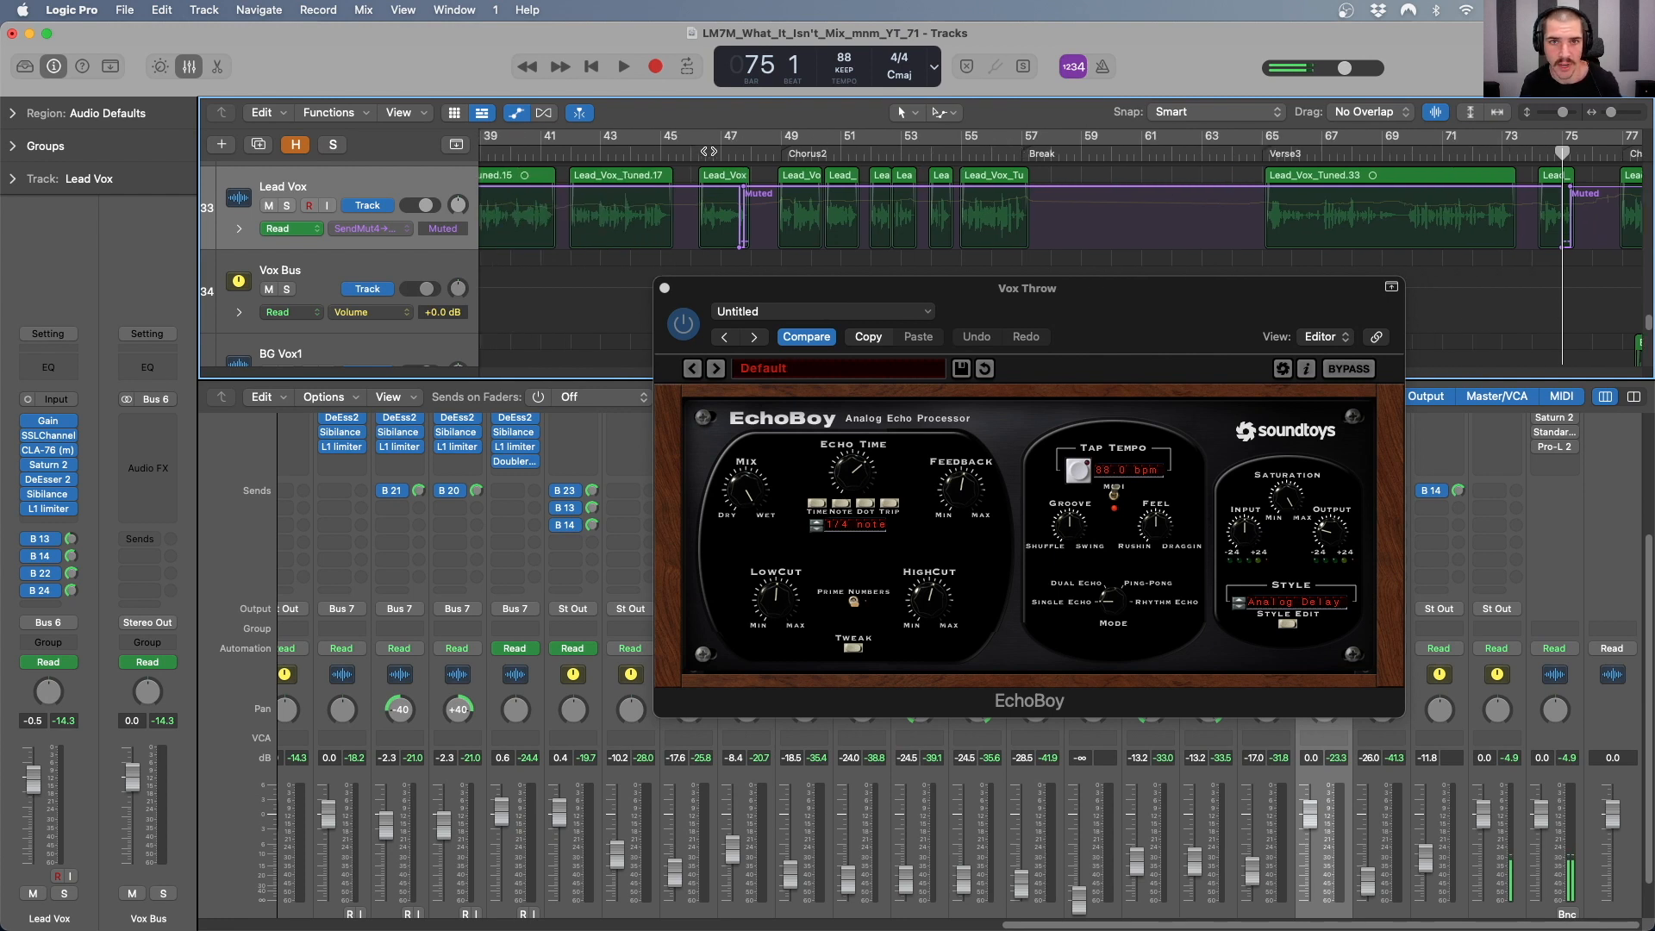
left_click(734, 154)
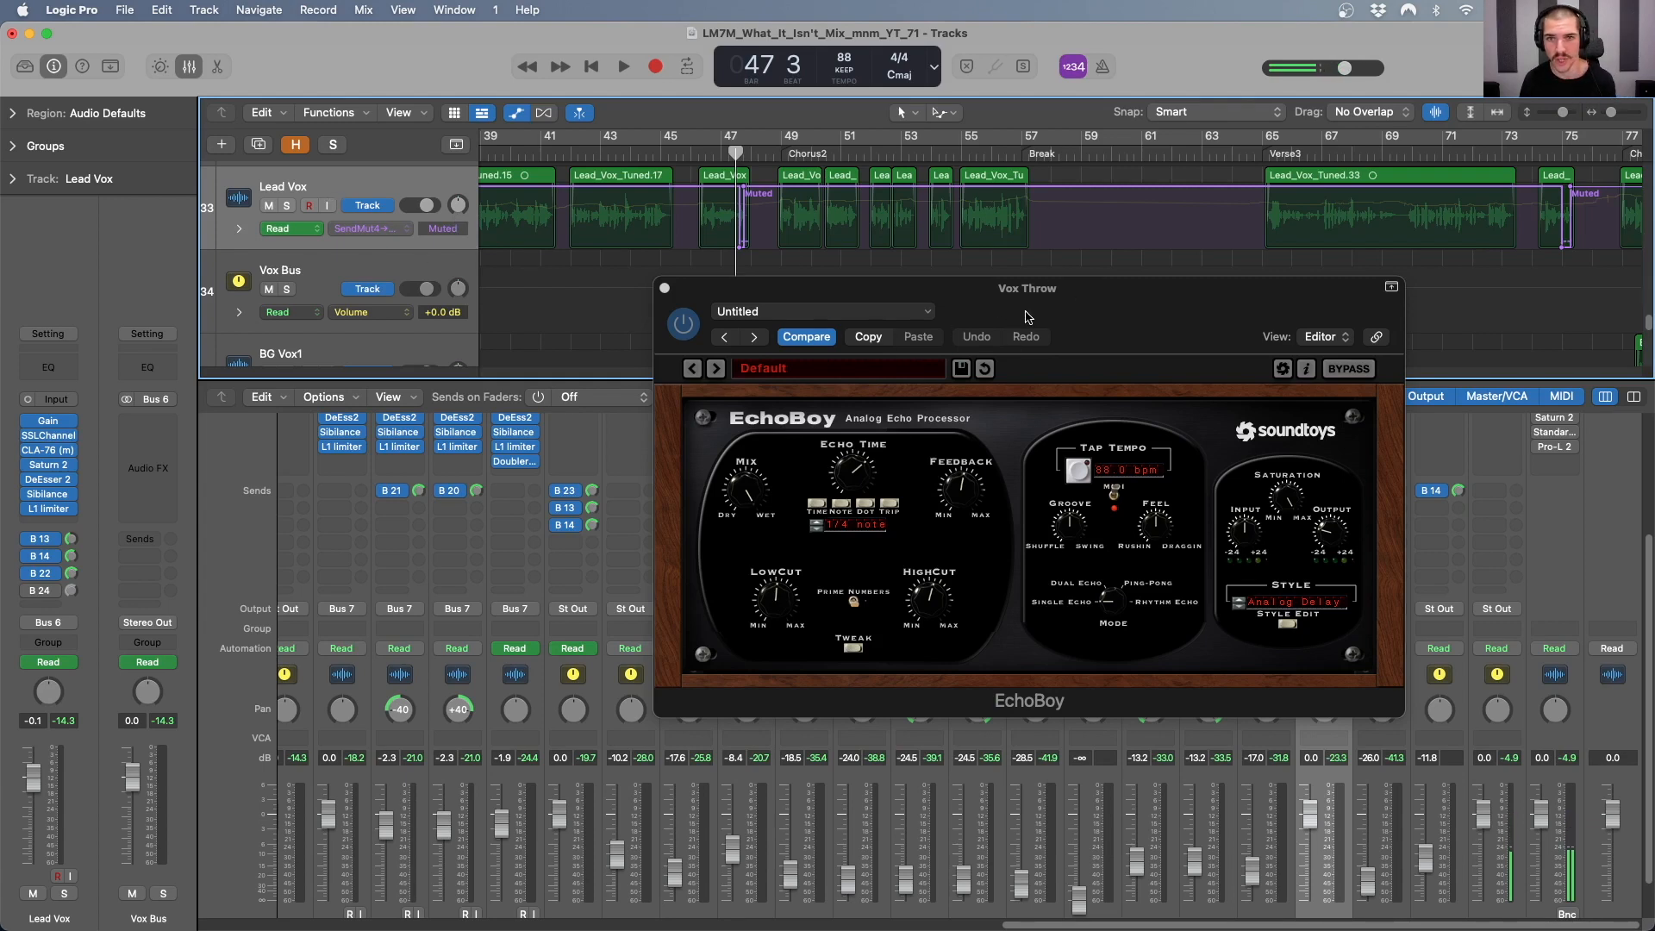
left_click_drag(1027, 316, 998, 280)
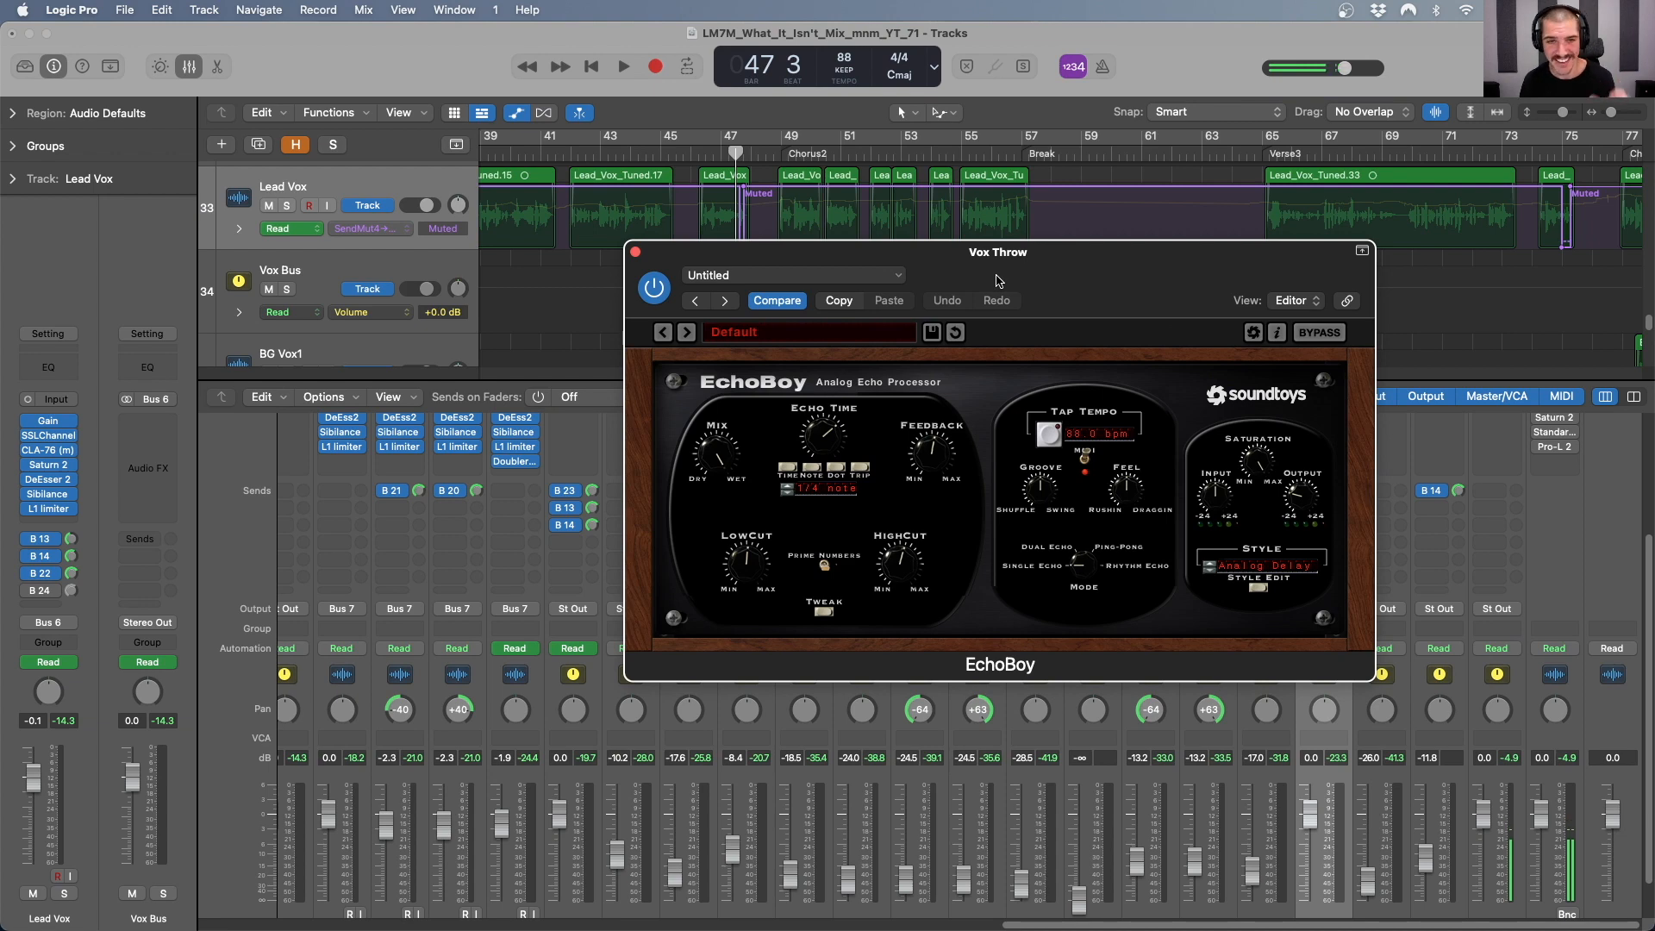
left_click_drag(998, 280, 987, 303)
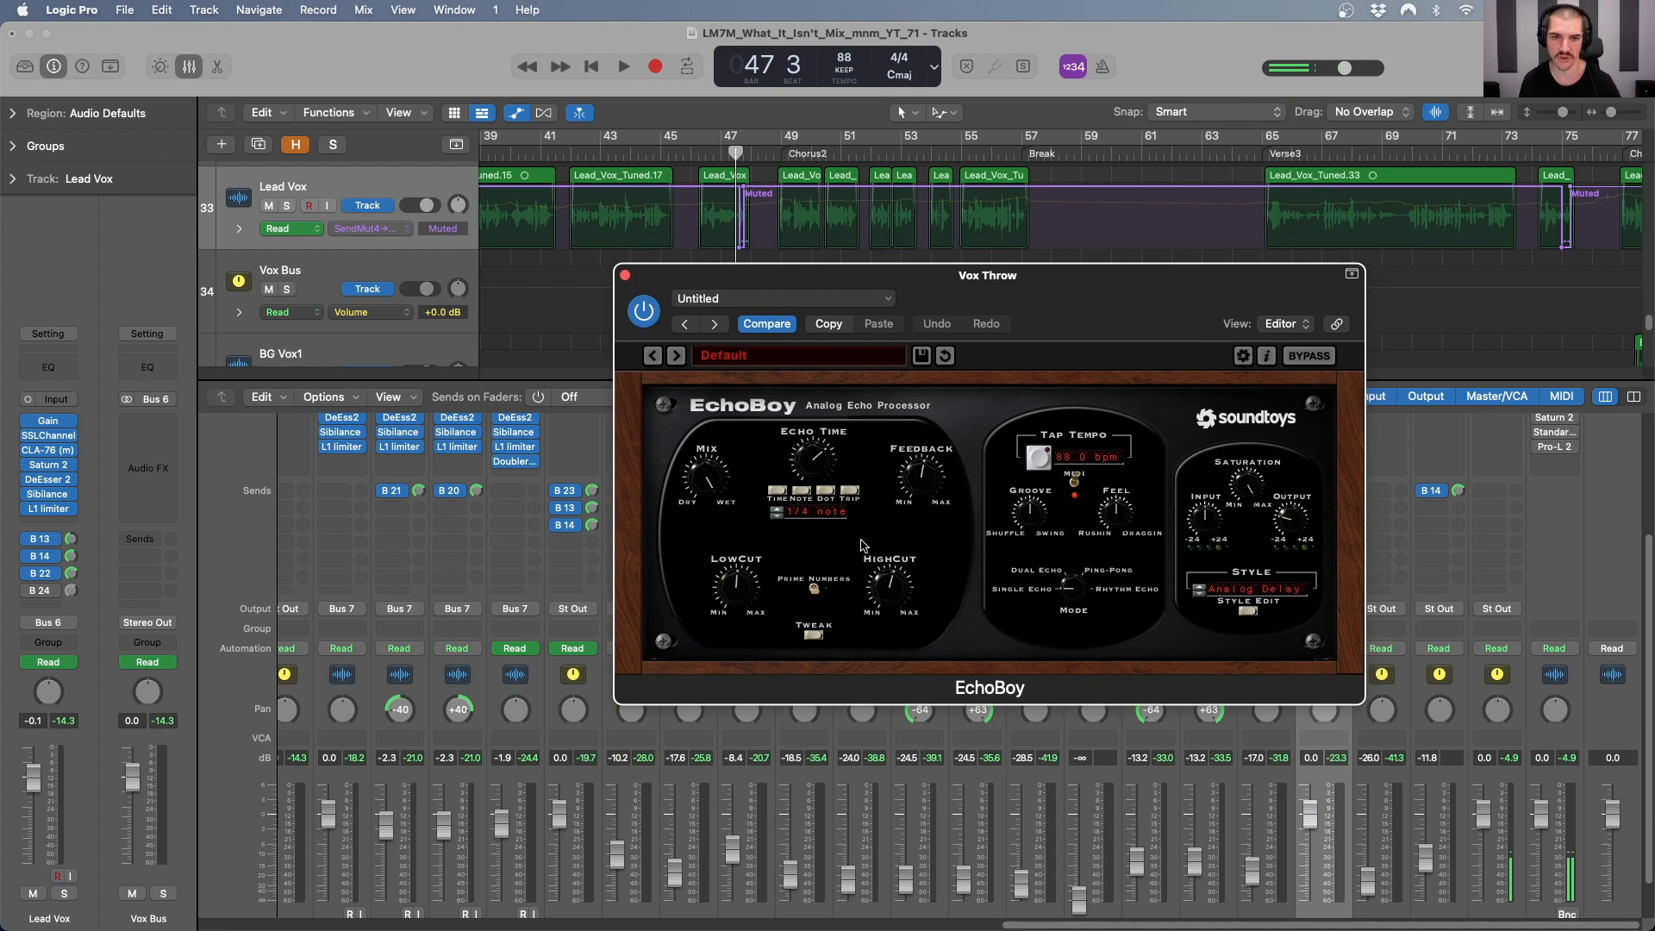
- Lower the Vox Throw fader to -7.0 dB and close the EchoBoy window
left_click(781, 151)
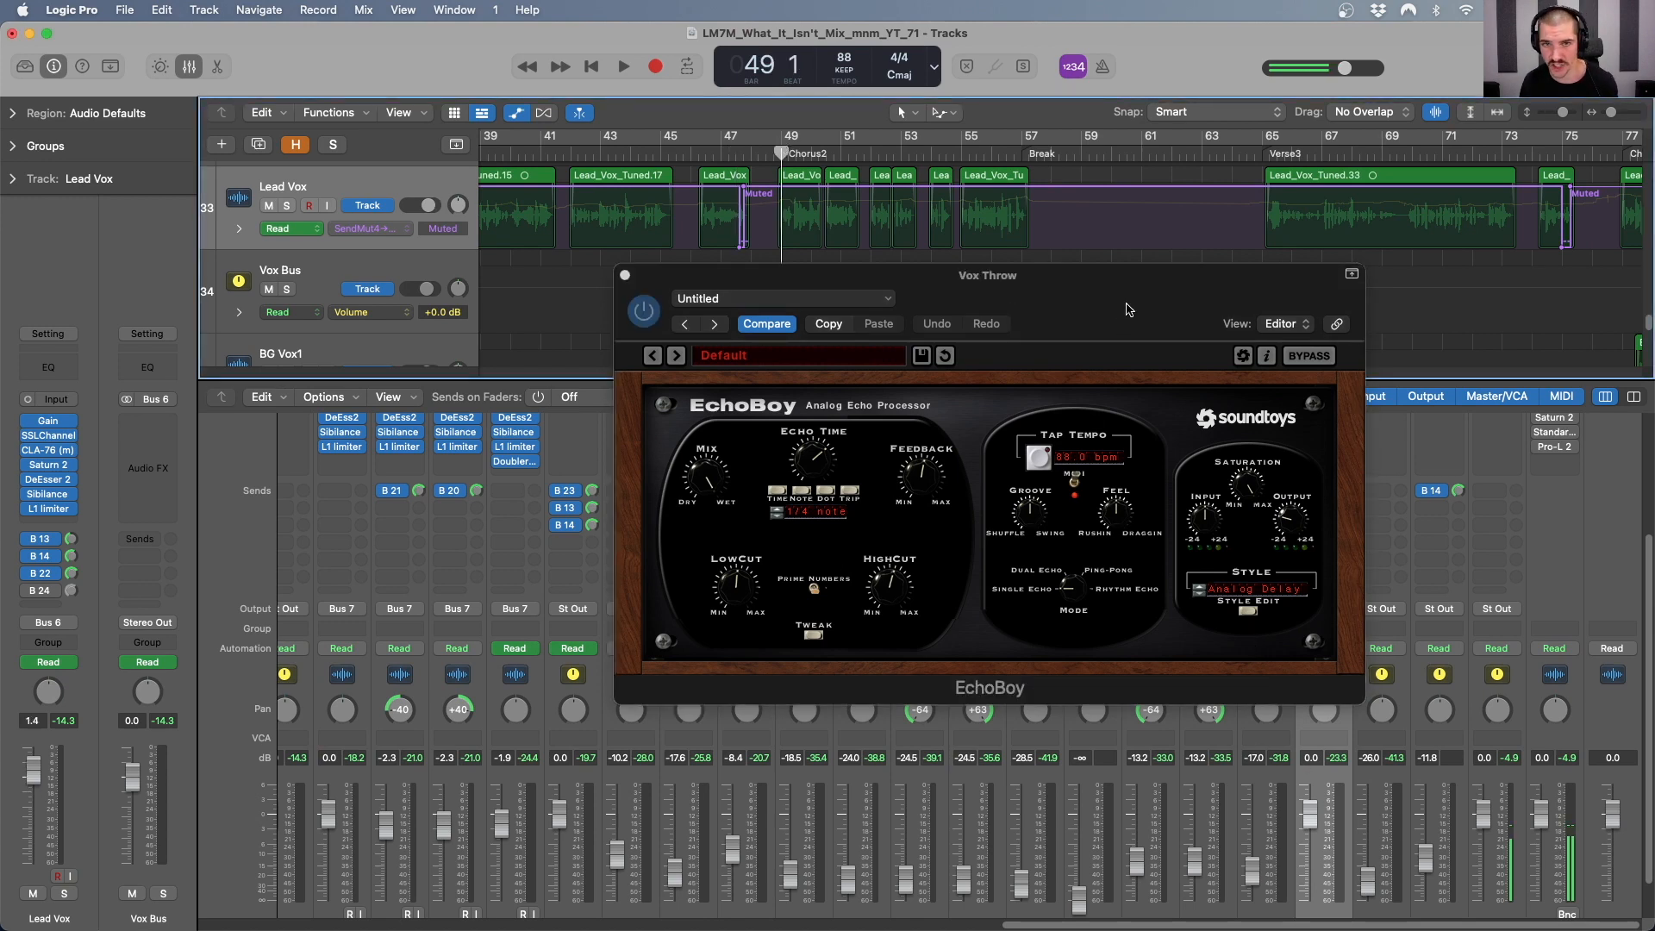
left_click_drag(1121, 330, 931, 298)
scroll(1306, 559, "down", 2)
left_click_drag(1309, 765, 1309, 798)
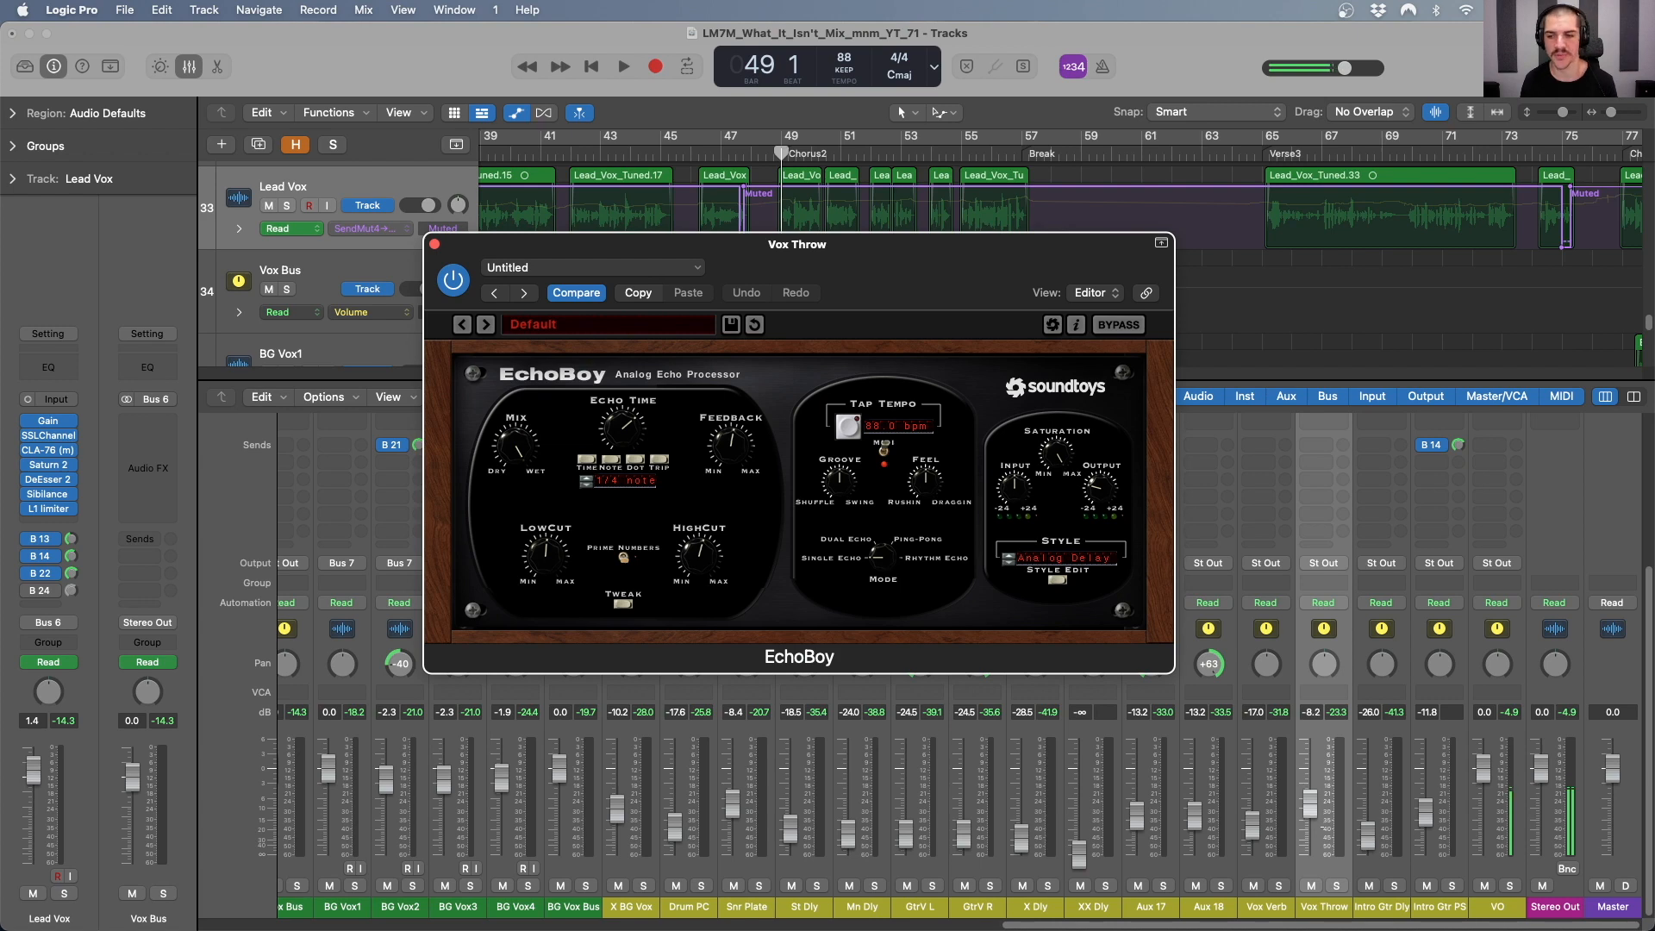
left_click_drag(1310, 802, 1310, 800)
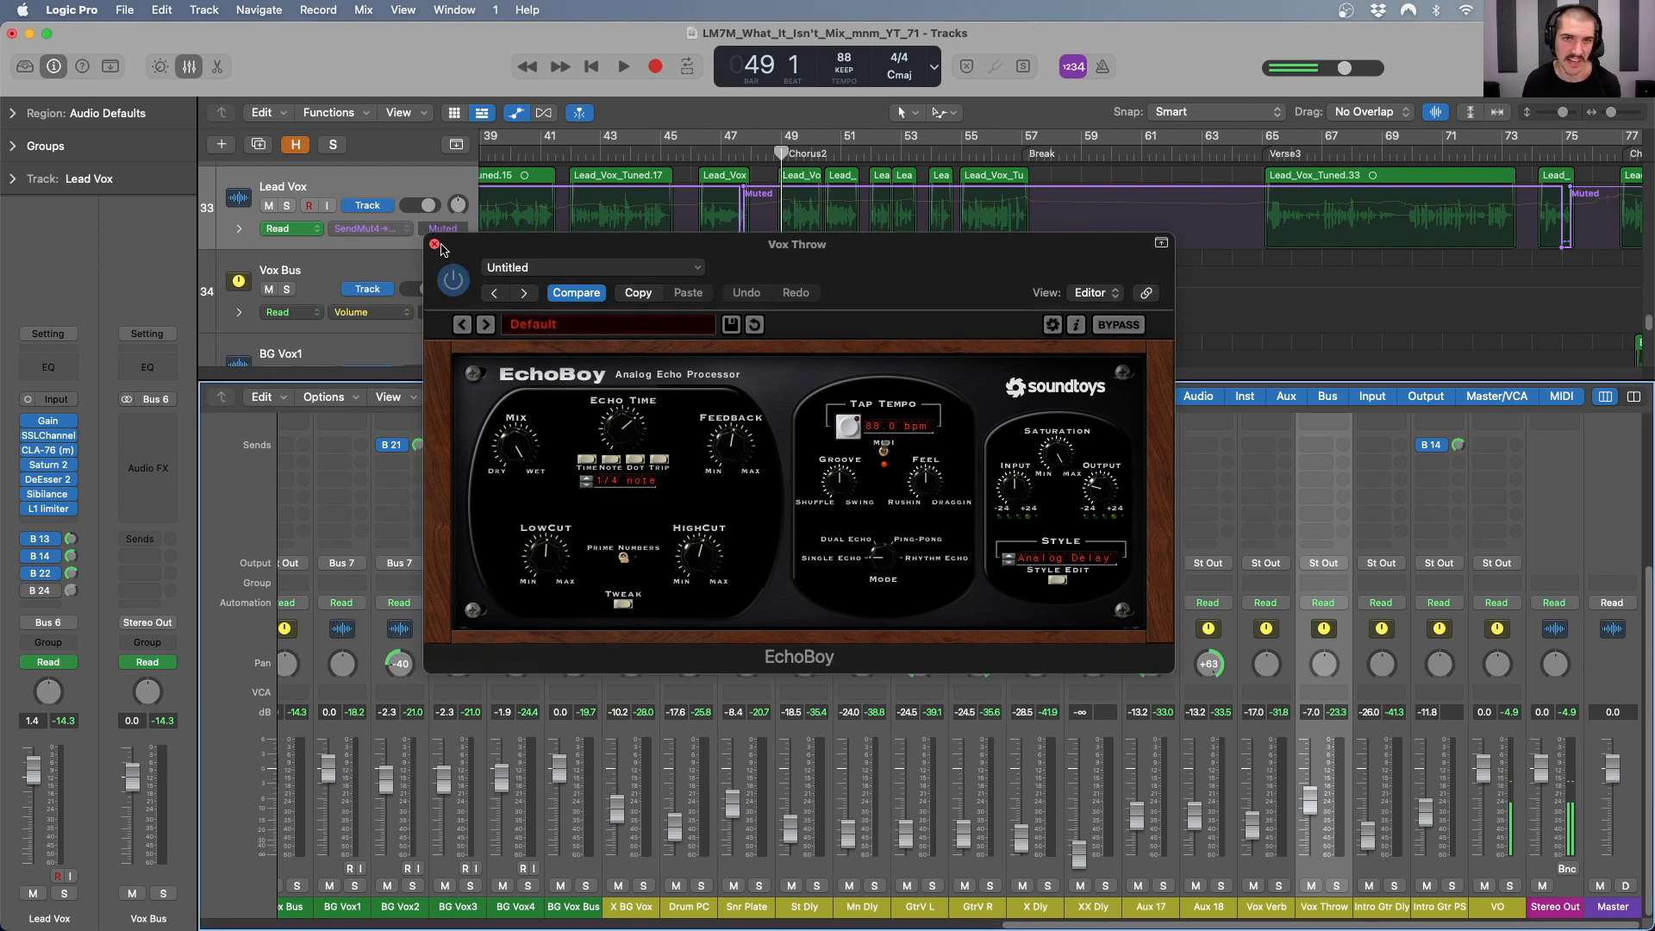
left_click_drag(491, 249, 673, 249)
left_click_drag(980, 259, 982, 252)
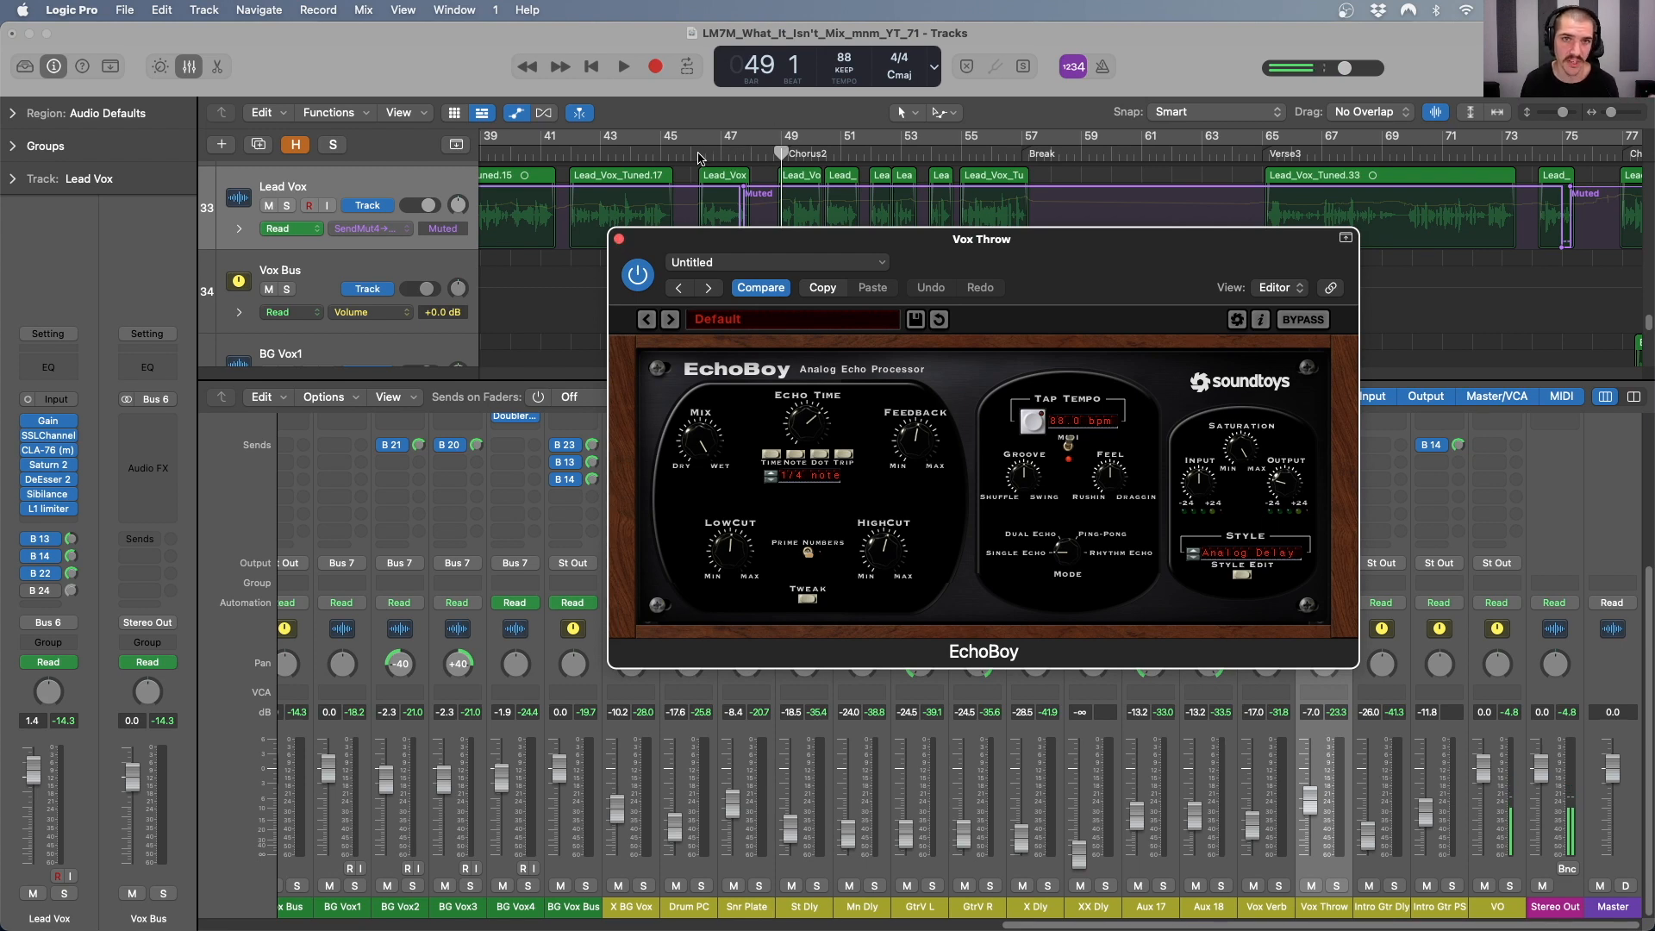
left_click(619, 239)
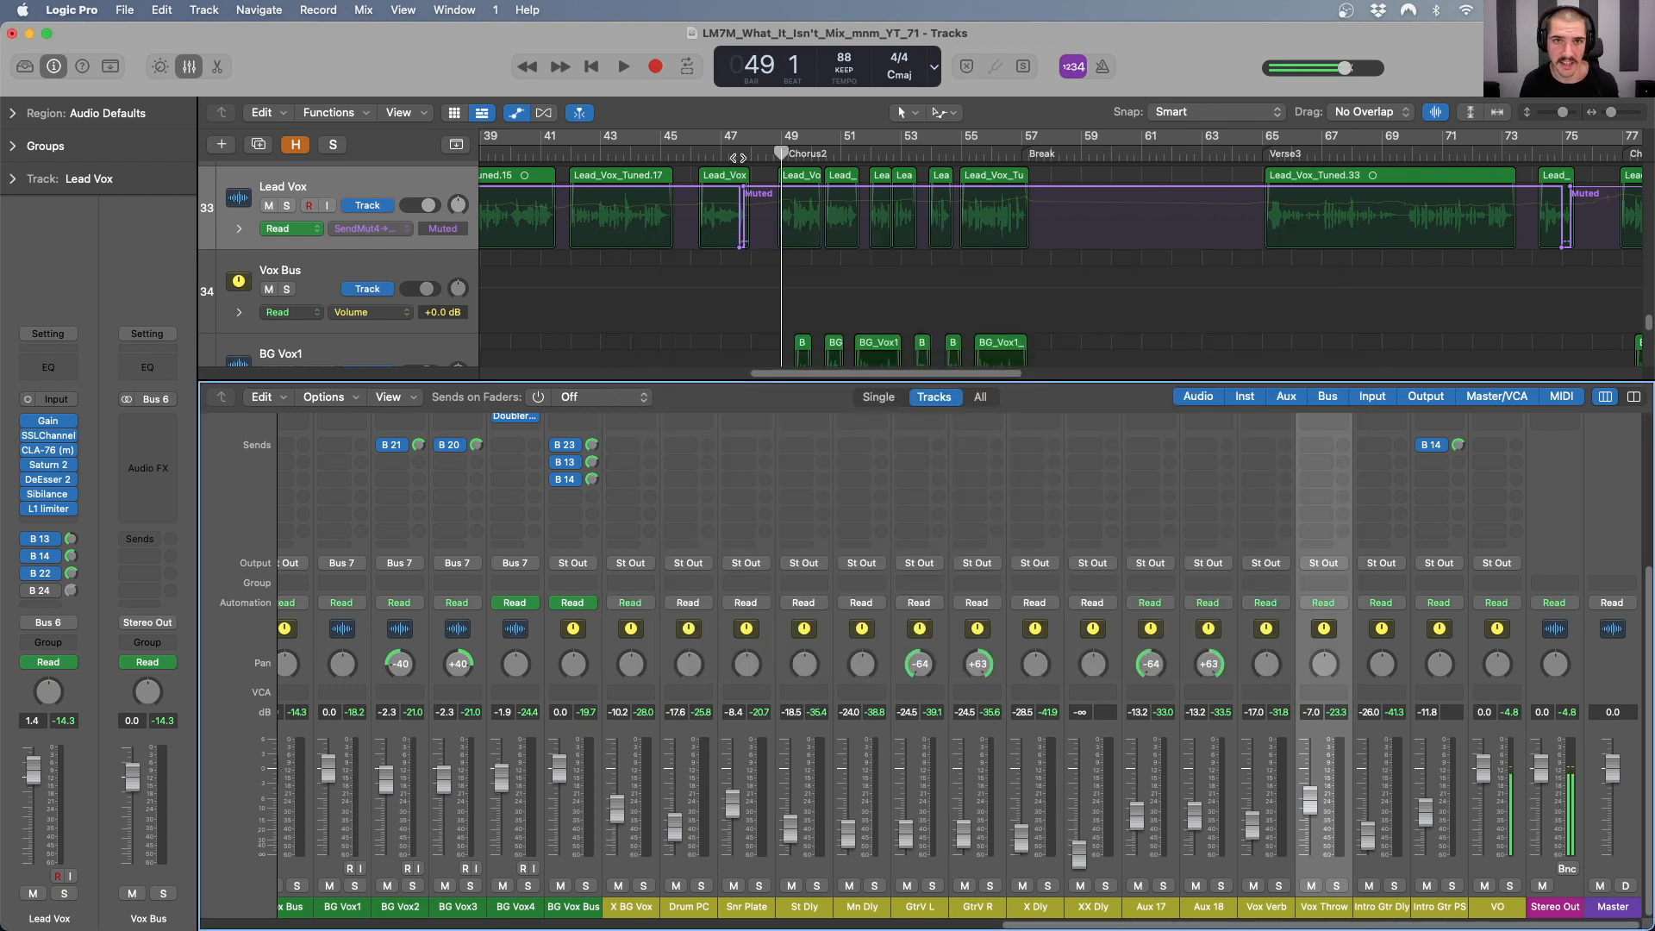
- Select the Lead Vox track and place the playhead inside the unmuted stretch of its send automation between bars 47 and 48
left_click(737, 155)
scroll(737, 154, "up", 10)
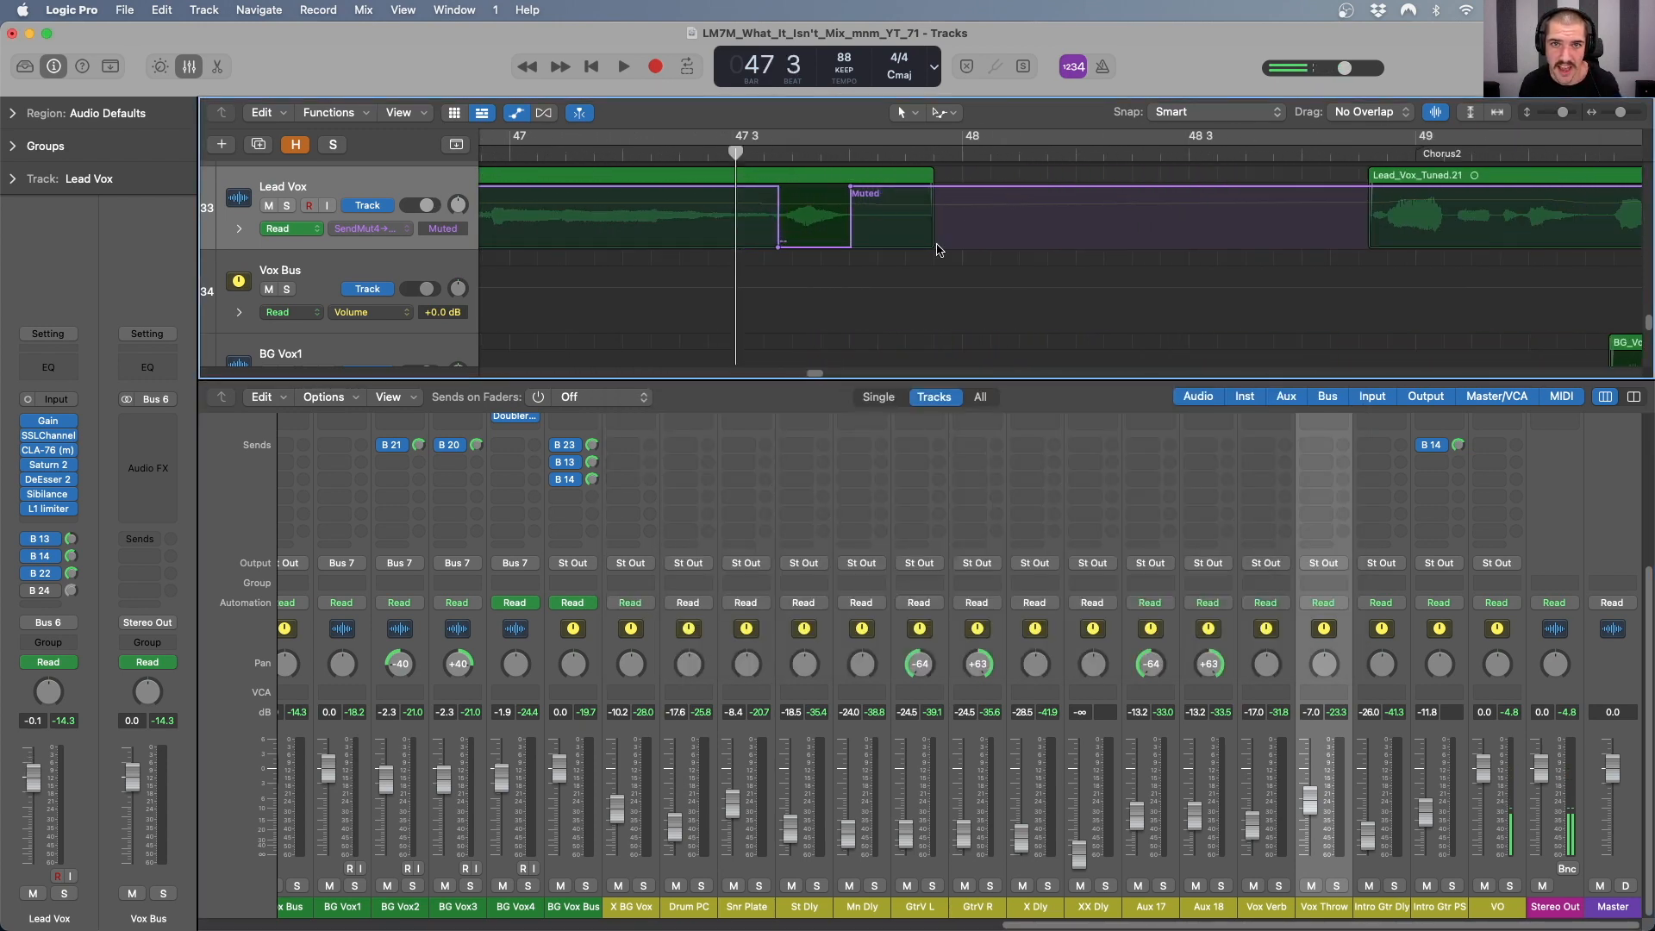
left_click(444, 191)
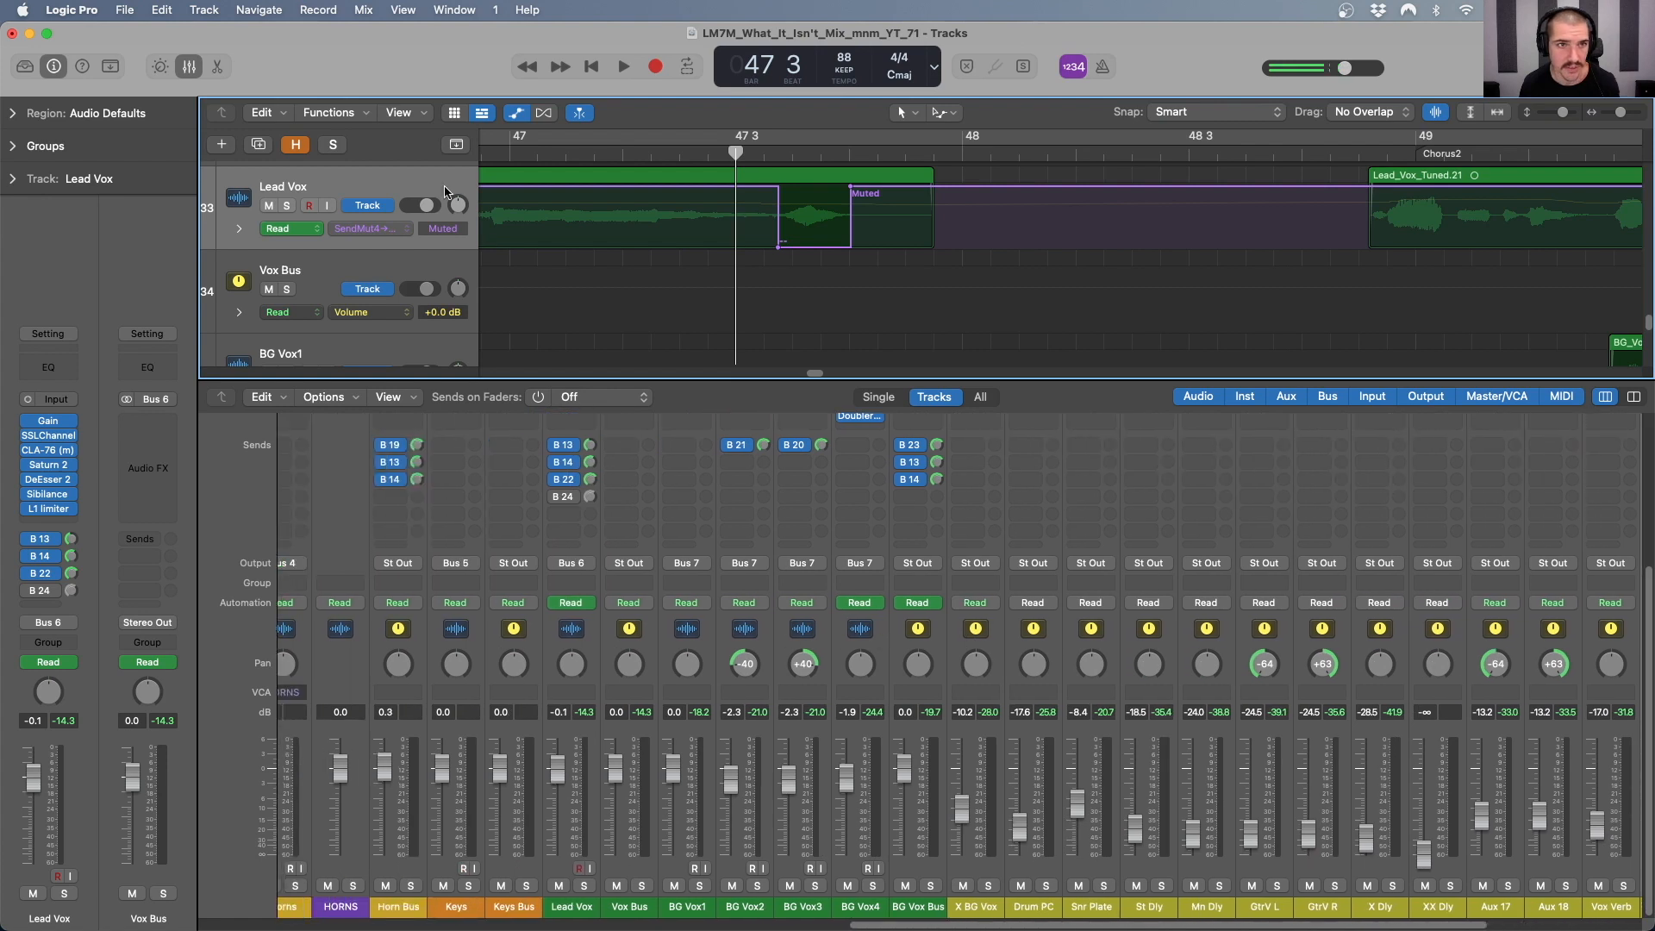
left_click(358, 188)
left_click(367, 271)
left_click(360, 186)
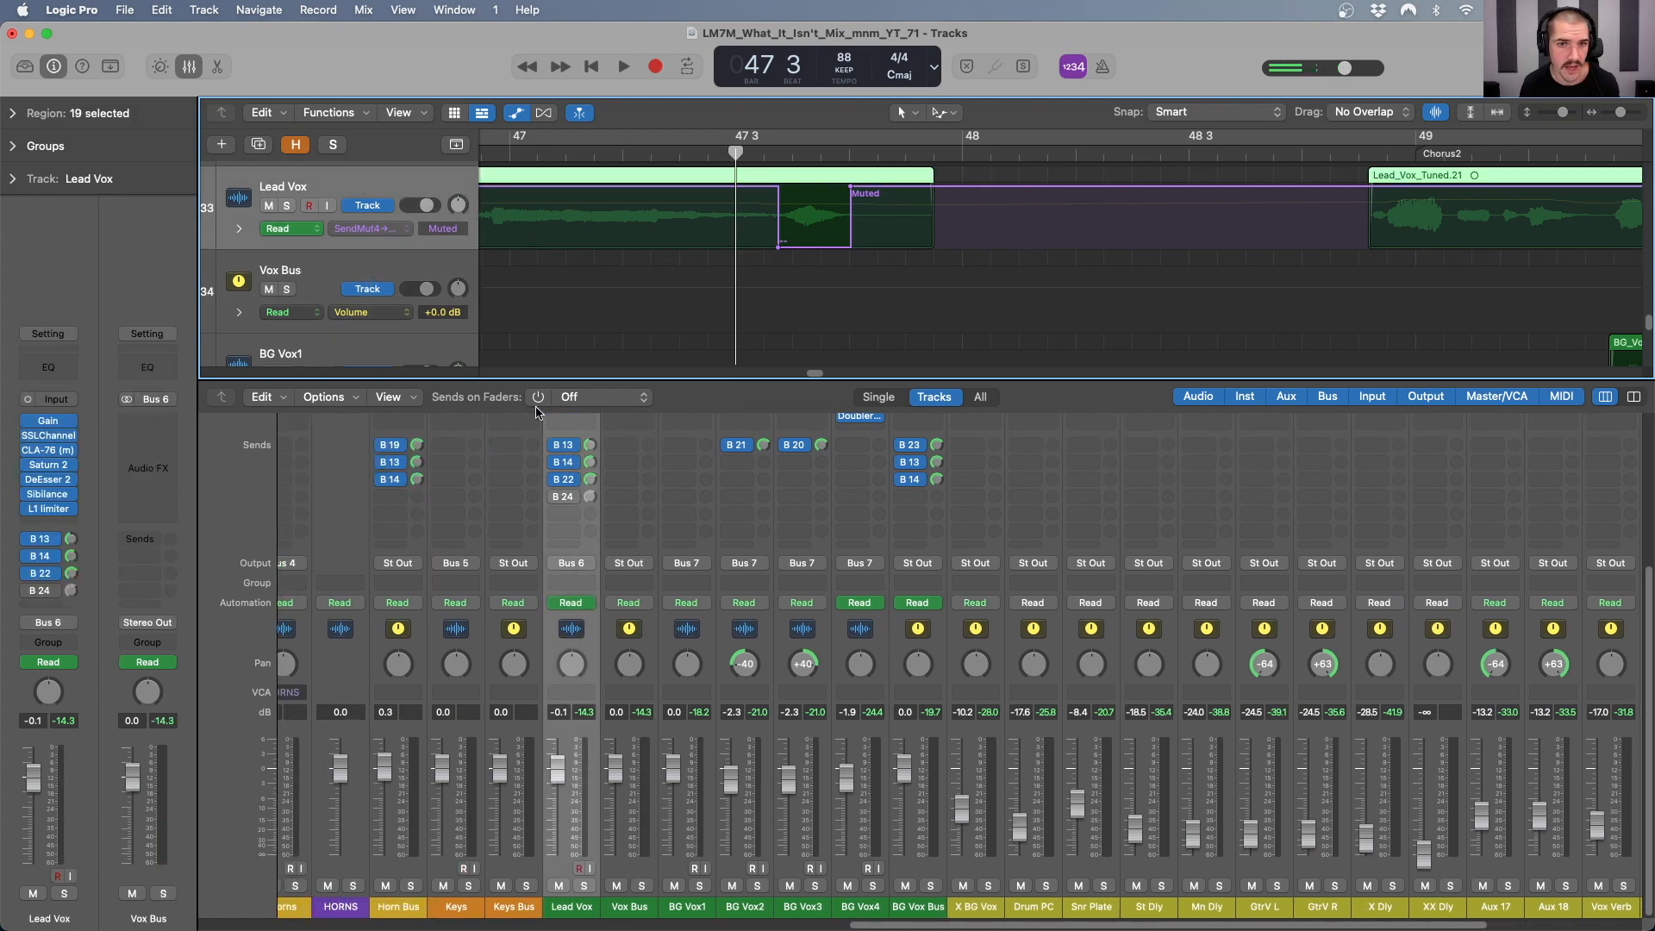
scroll(583, 516, "left", 2)
left_click_drag(764, 155, 820, 153)
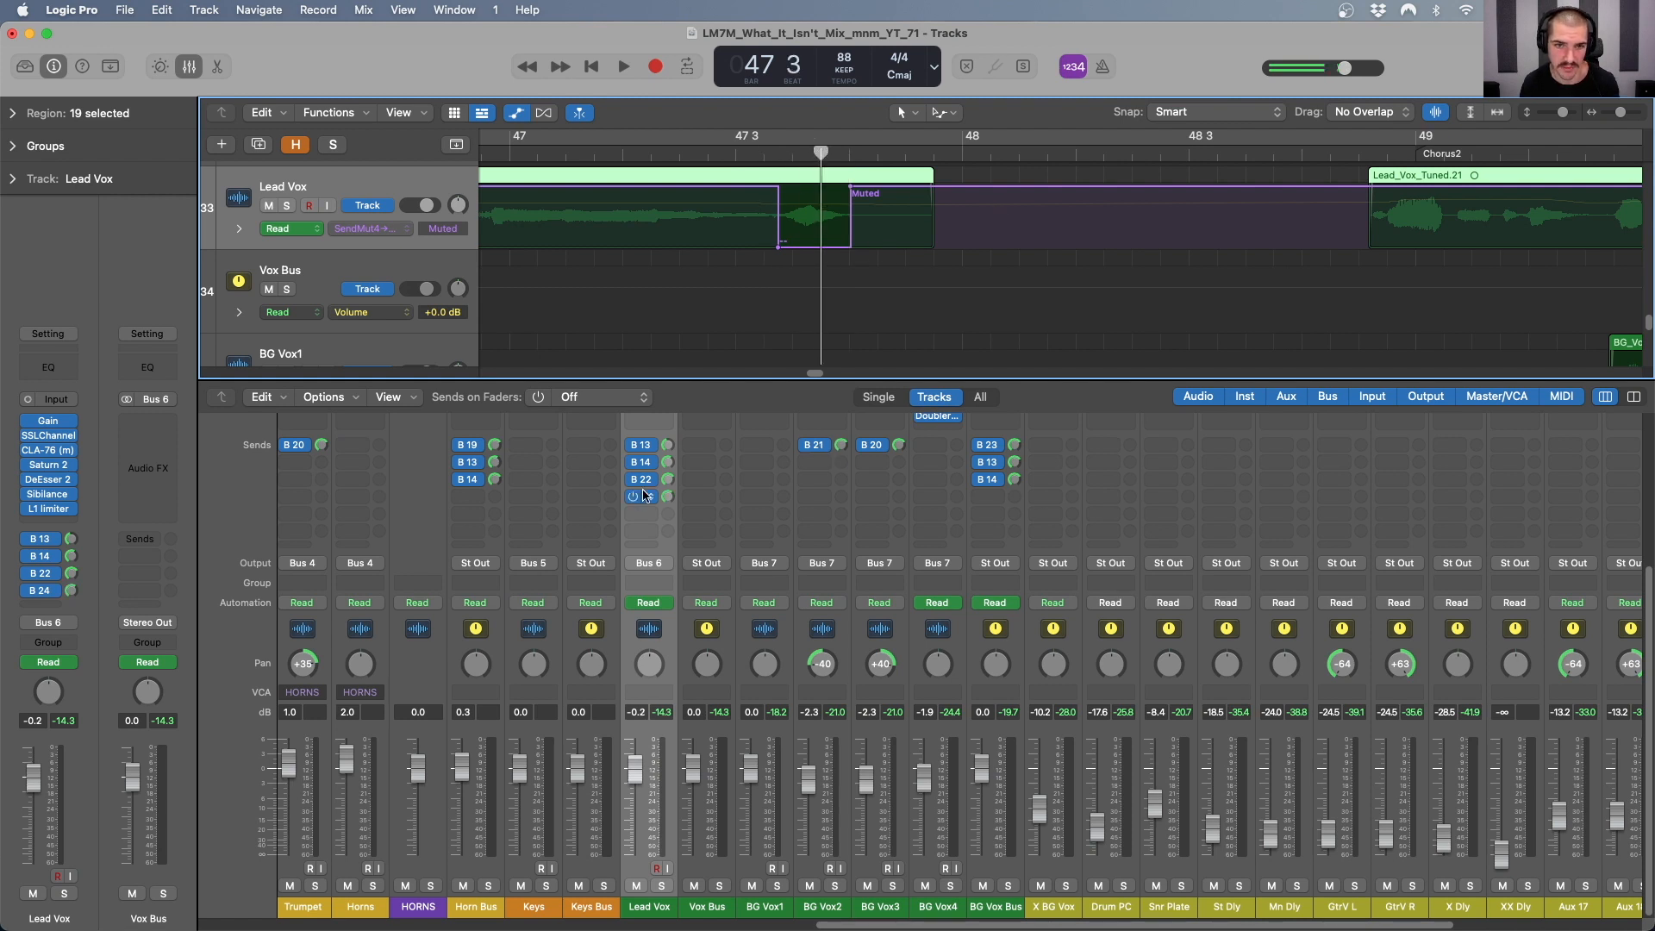
- Create a track in the arrangement for the Vox Throw aux channel strip
scroll(835, 674, "right", 7)
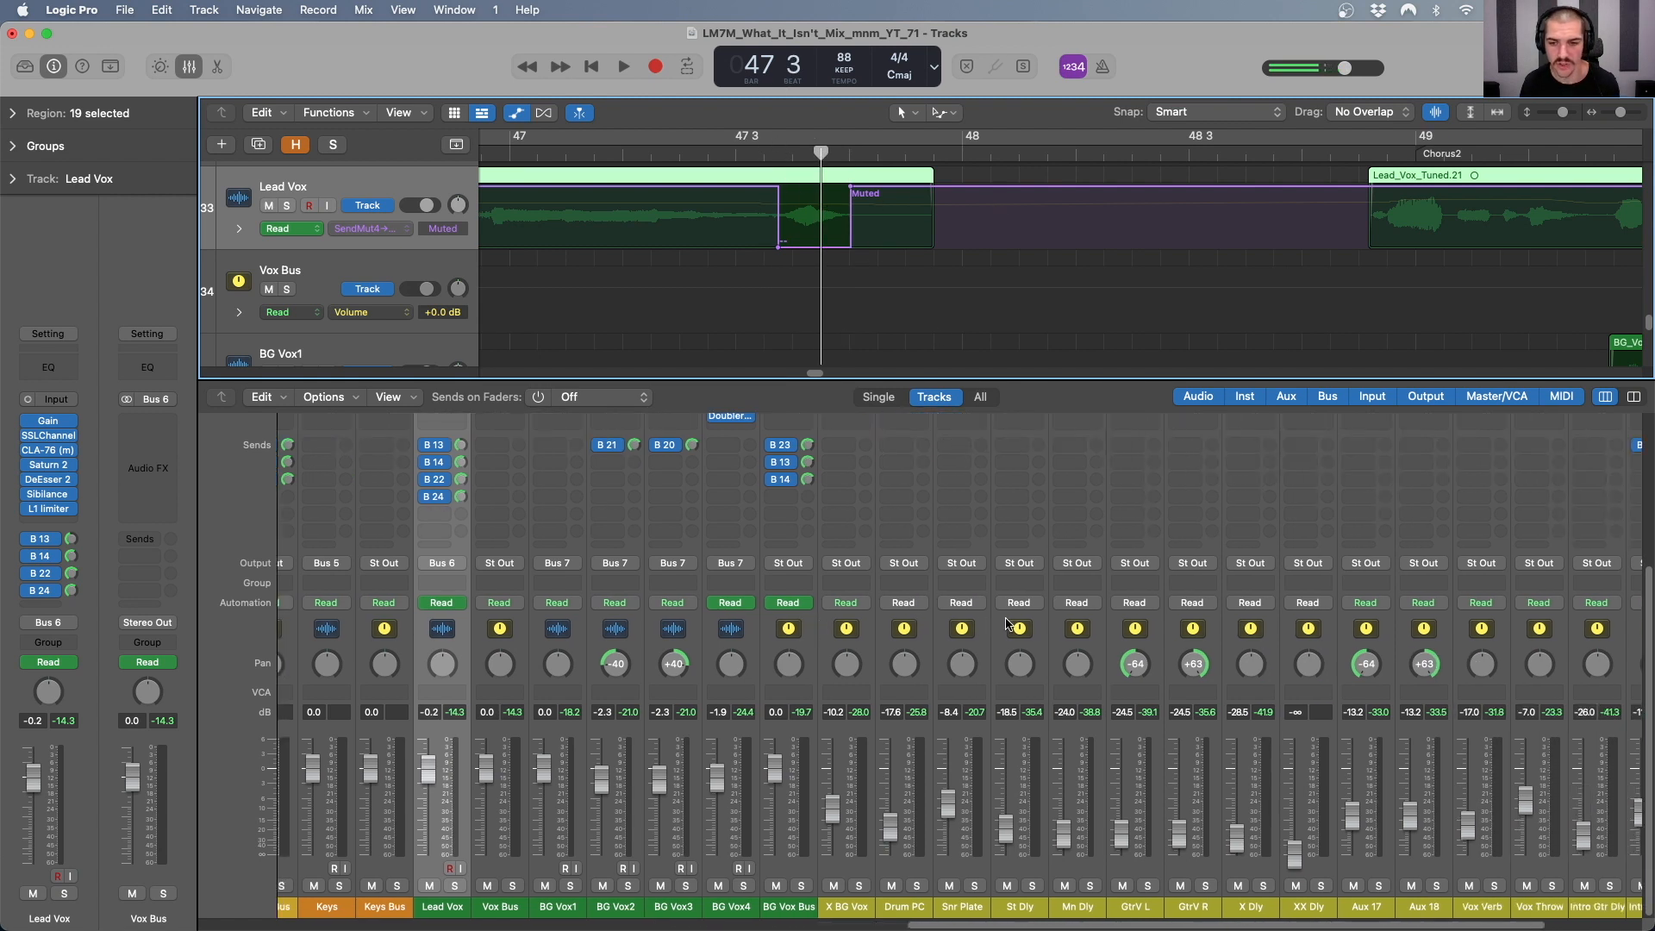
right_click(1359, 649)
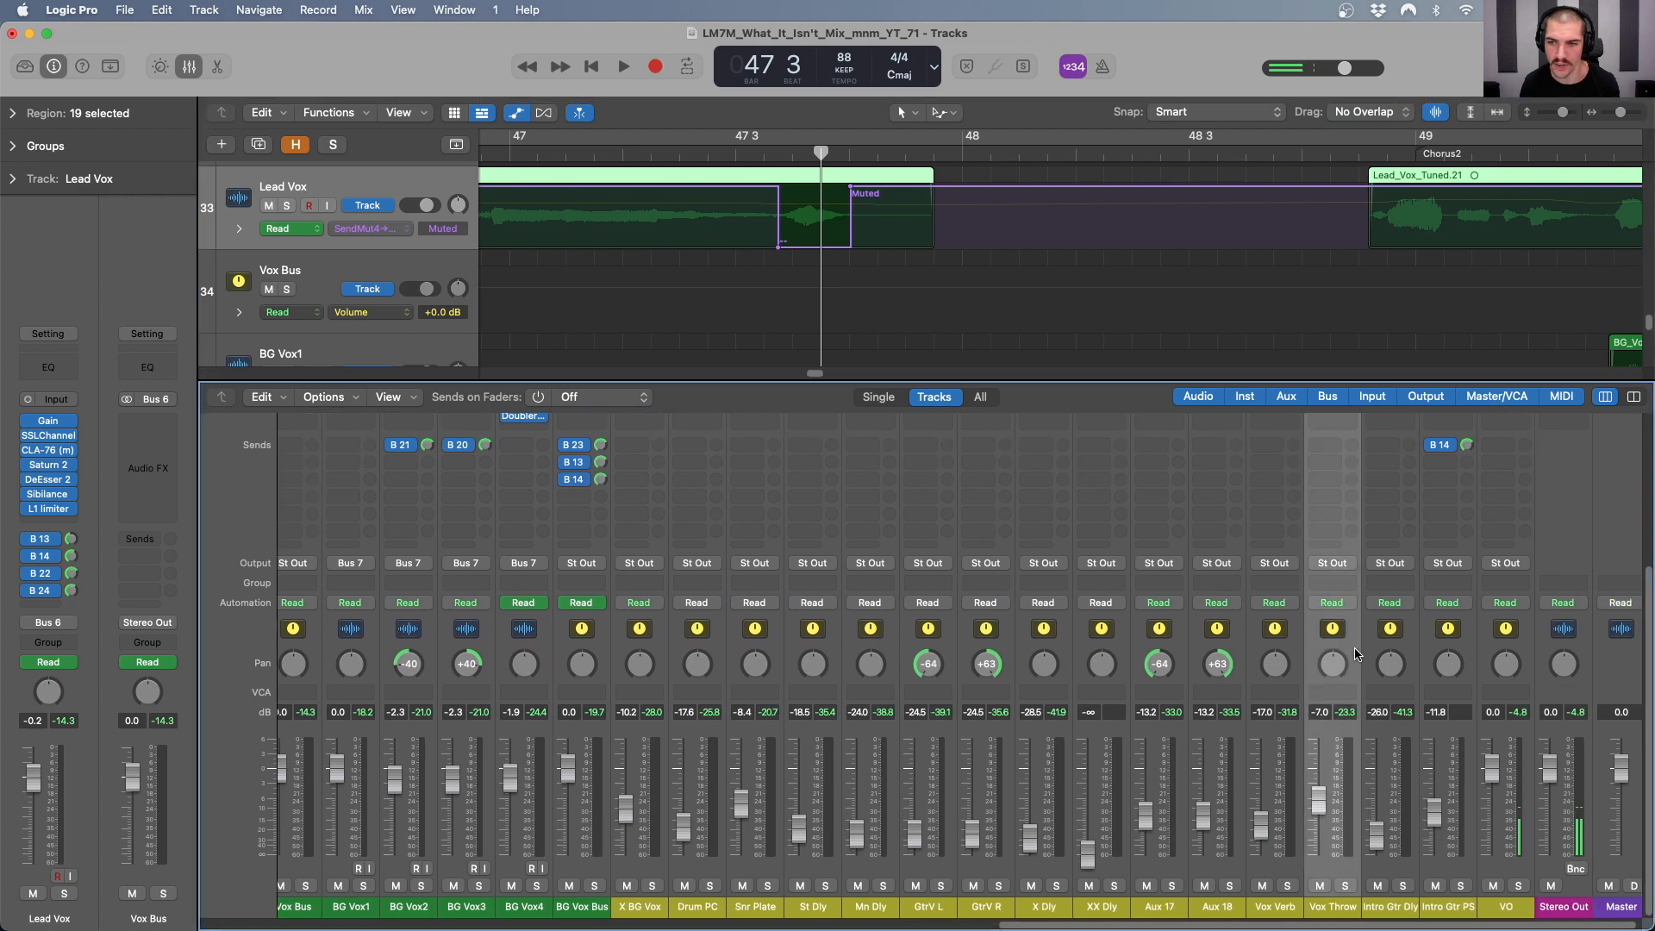
left_click(1385, 661)
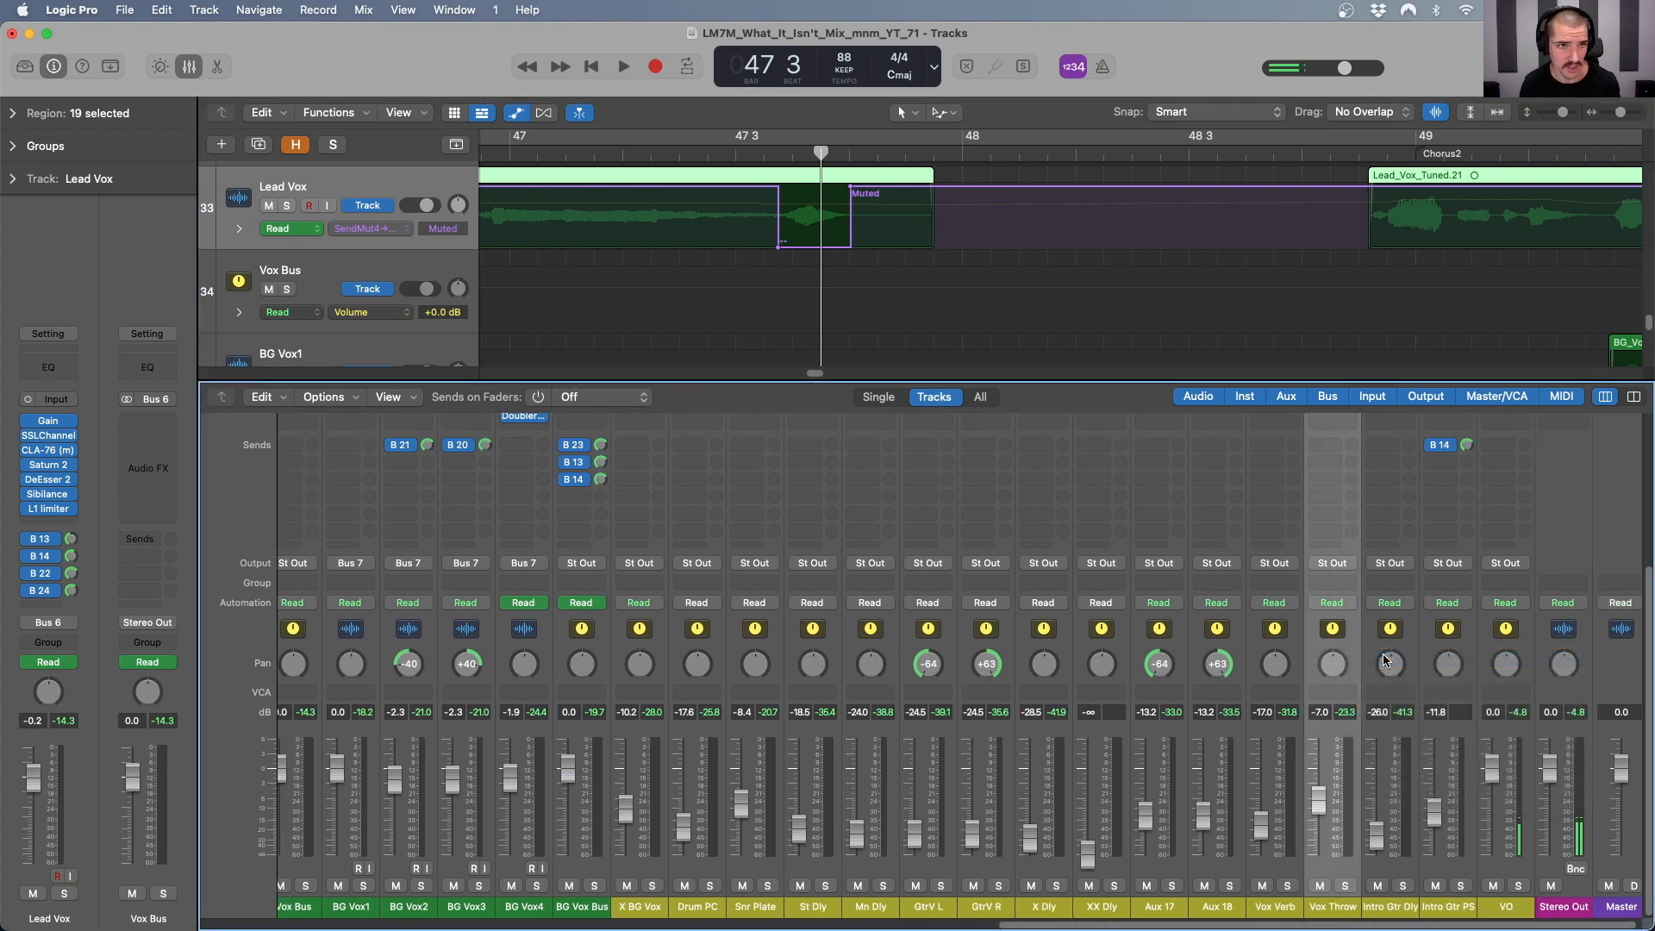
scroll(776, 267, "left", 3)
- Examine the Lead Vox send mute automation around bar 47 and place the playhead just before its unmuted stretch
scroll(849, 263, "down", 5)
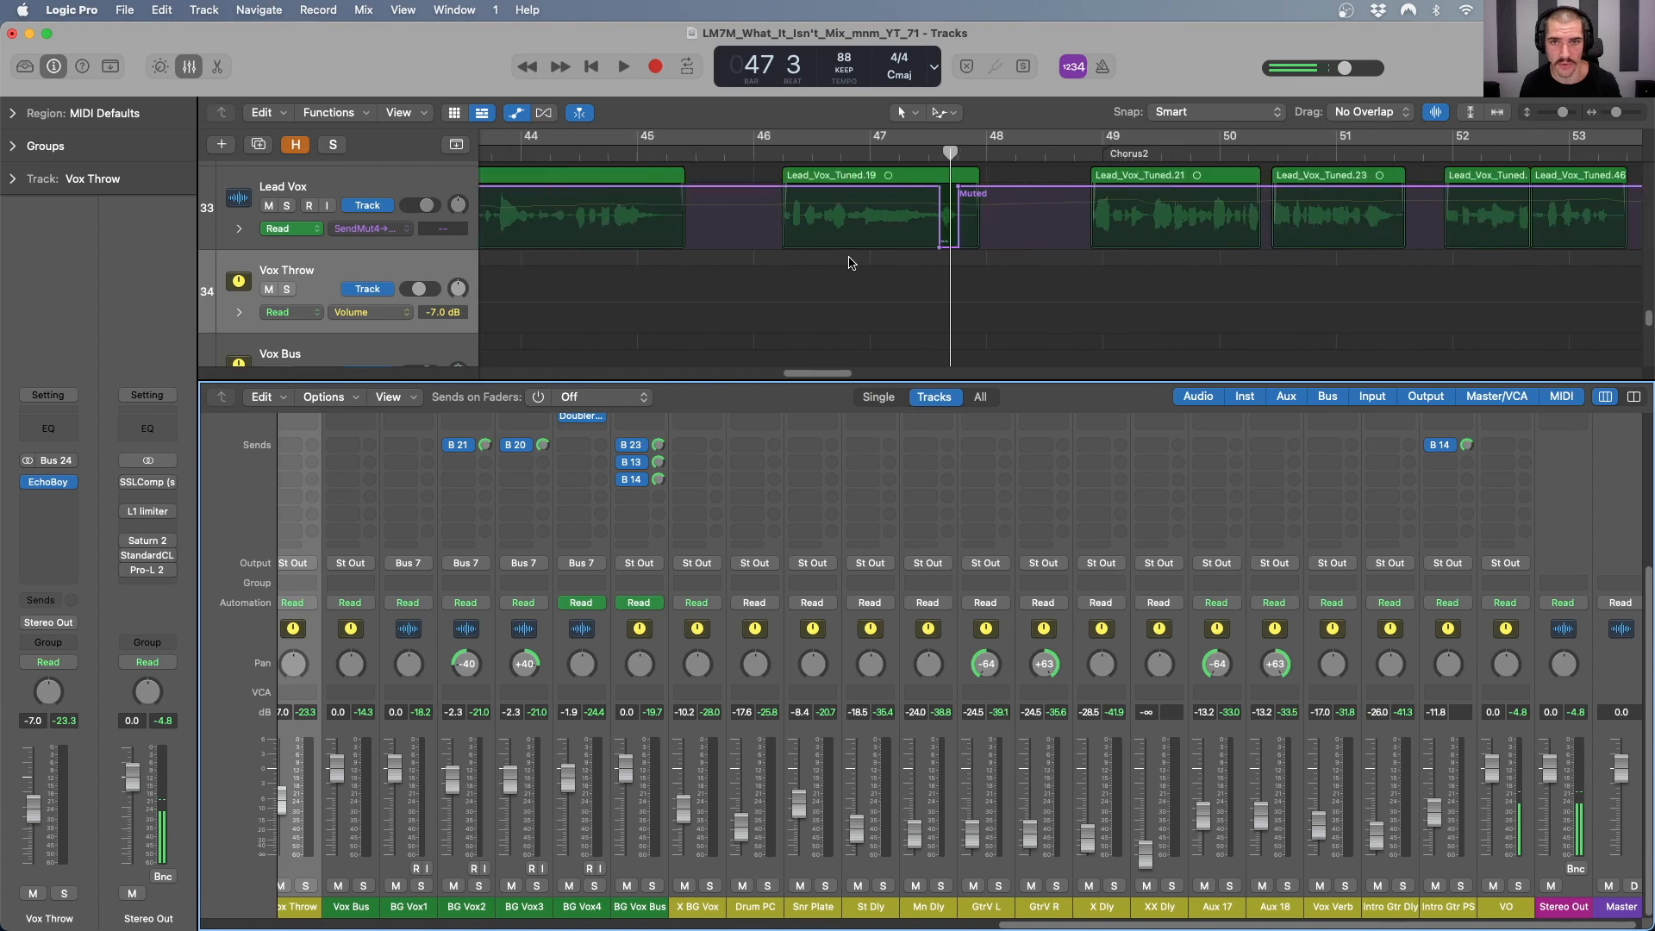
scroll(890, 301, "up", 6)
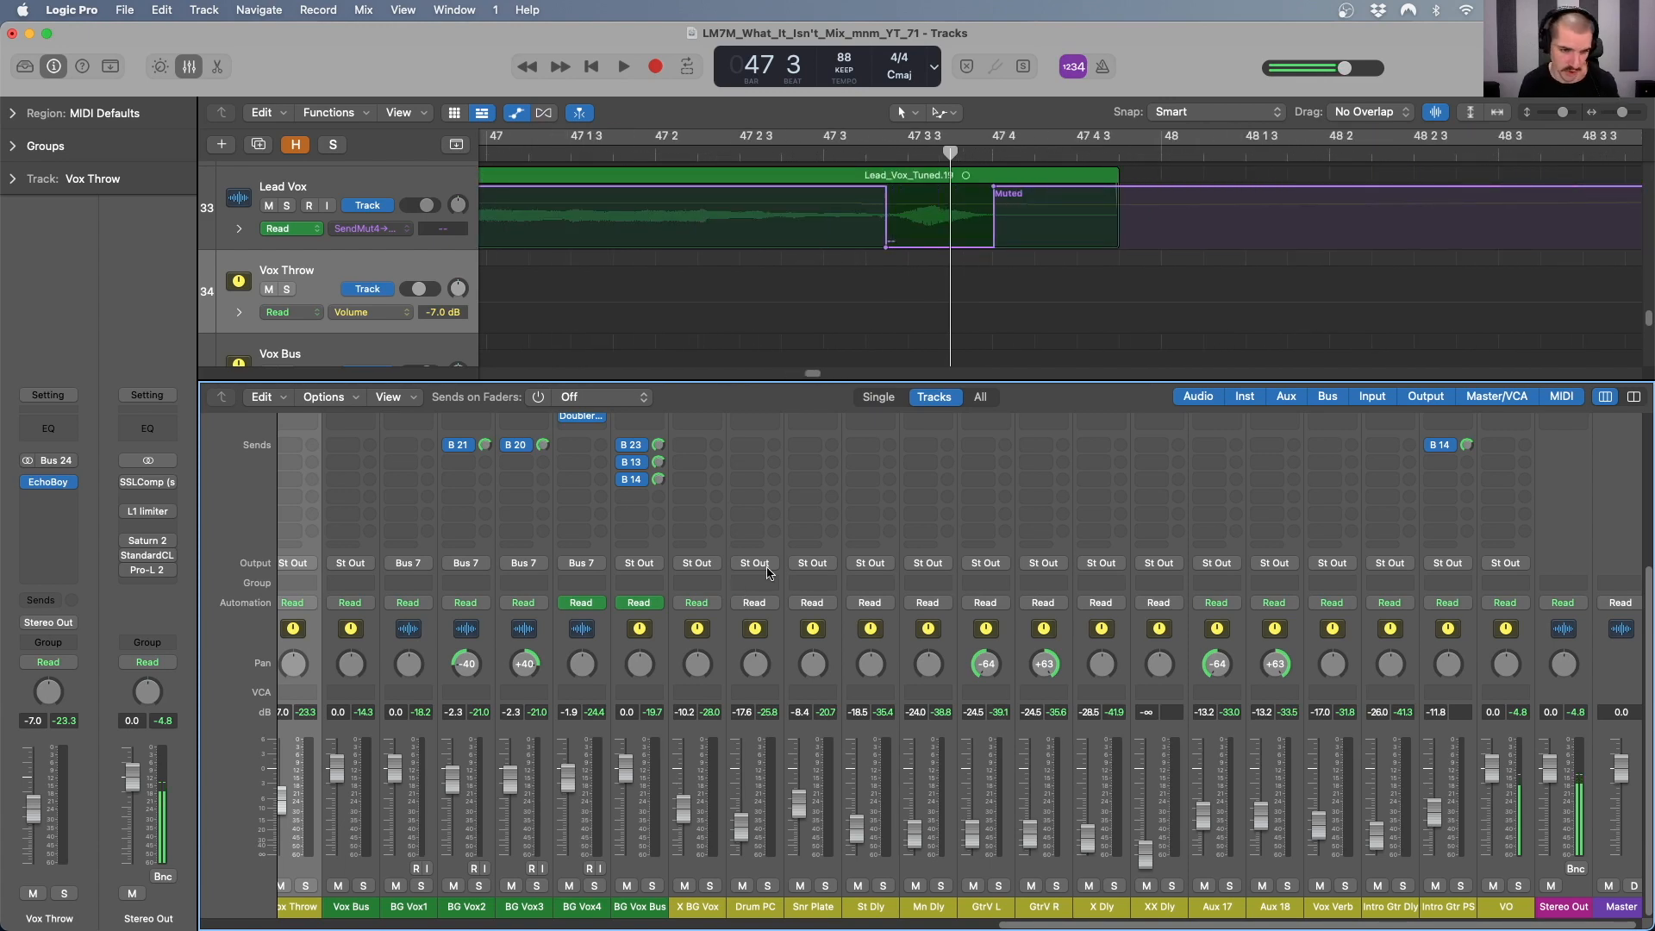
scroll(1039, 308, "down", 5)
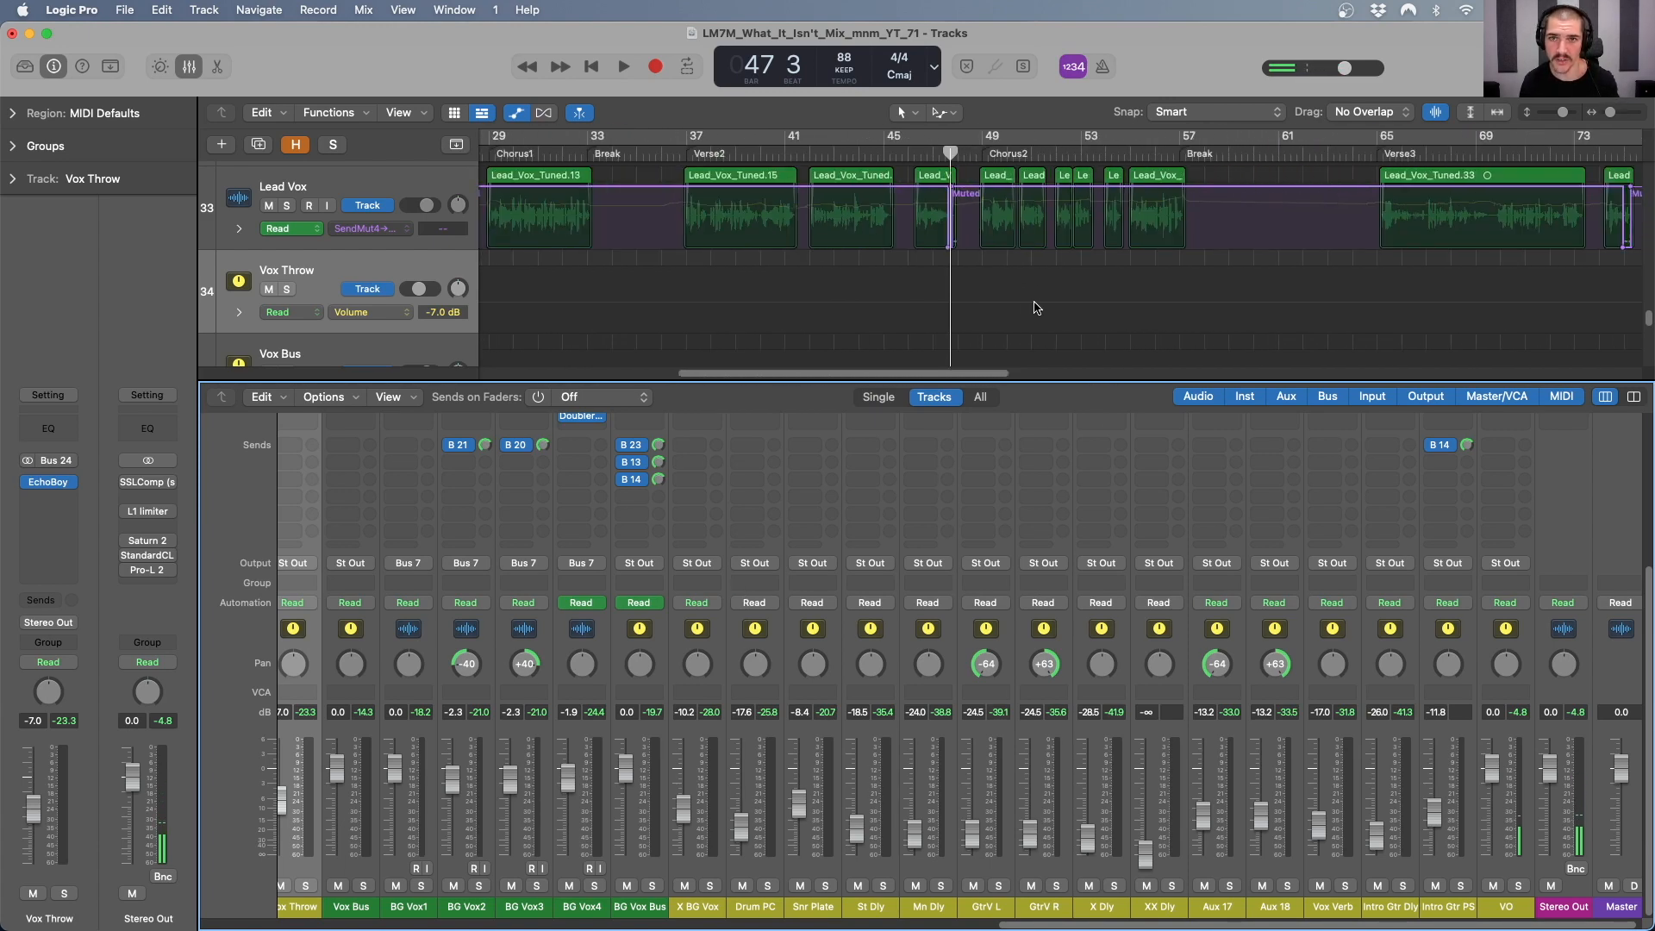
scroll(1034, 308, "up", 6)
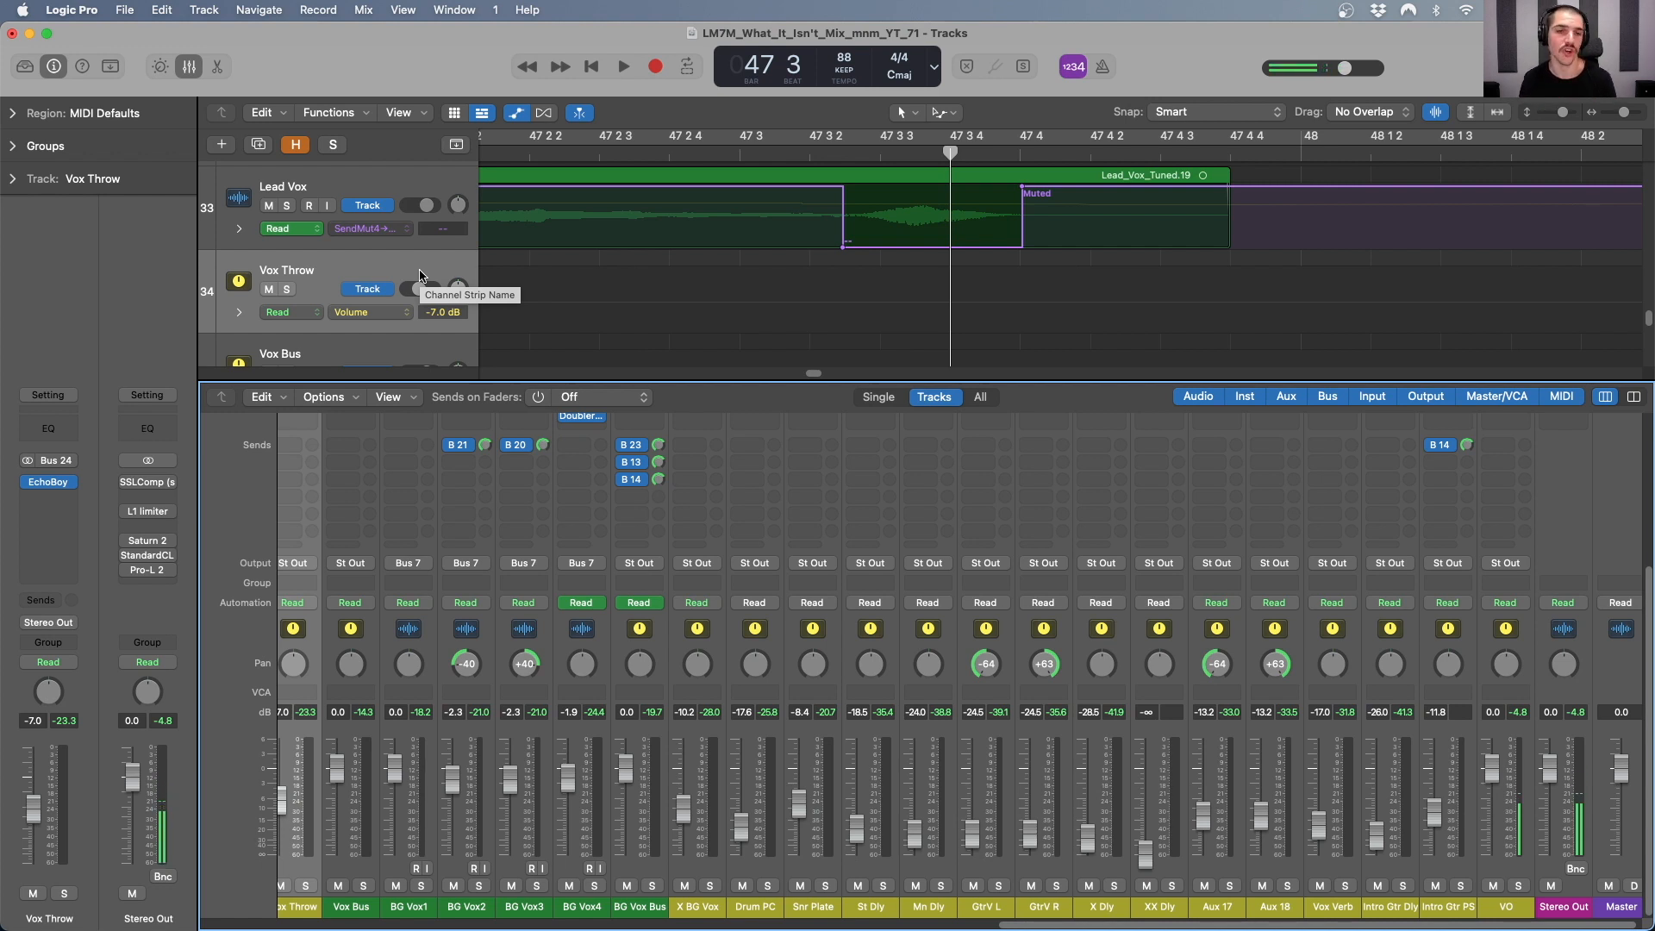
key("super+Left")
key("super+Left")
key("super+Left")
key("super+Left")
key("super+Left")
left_click(904, 154)
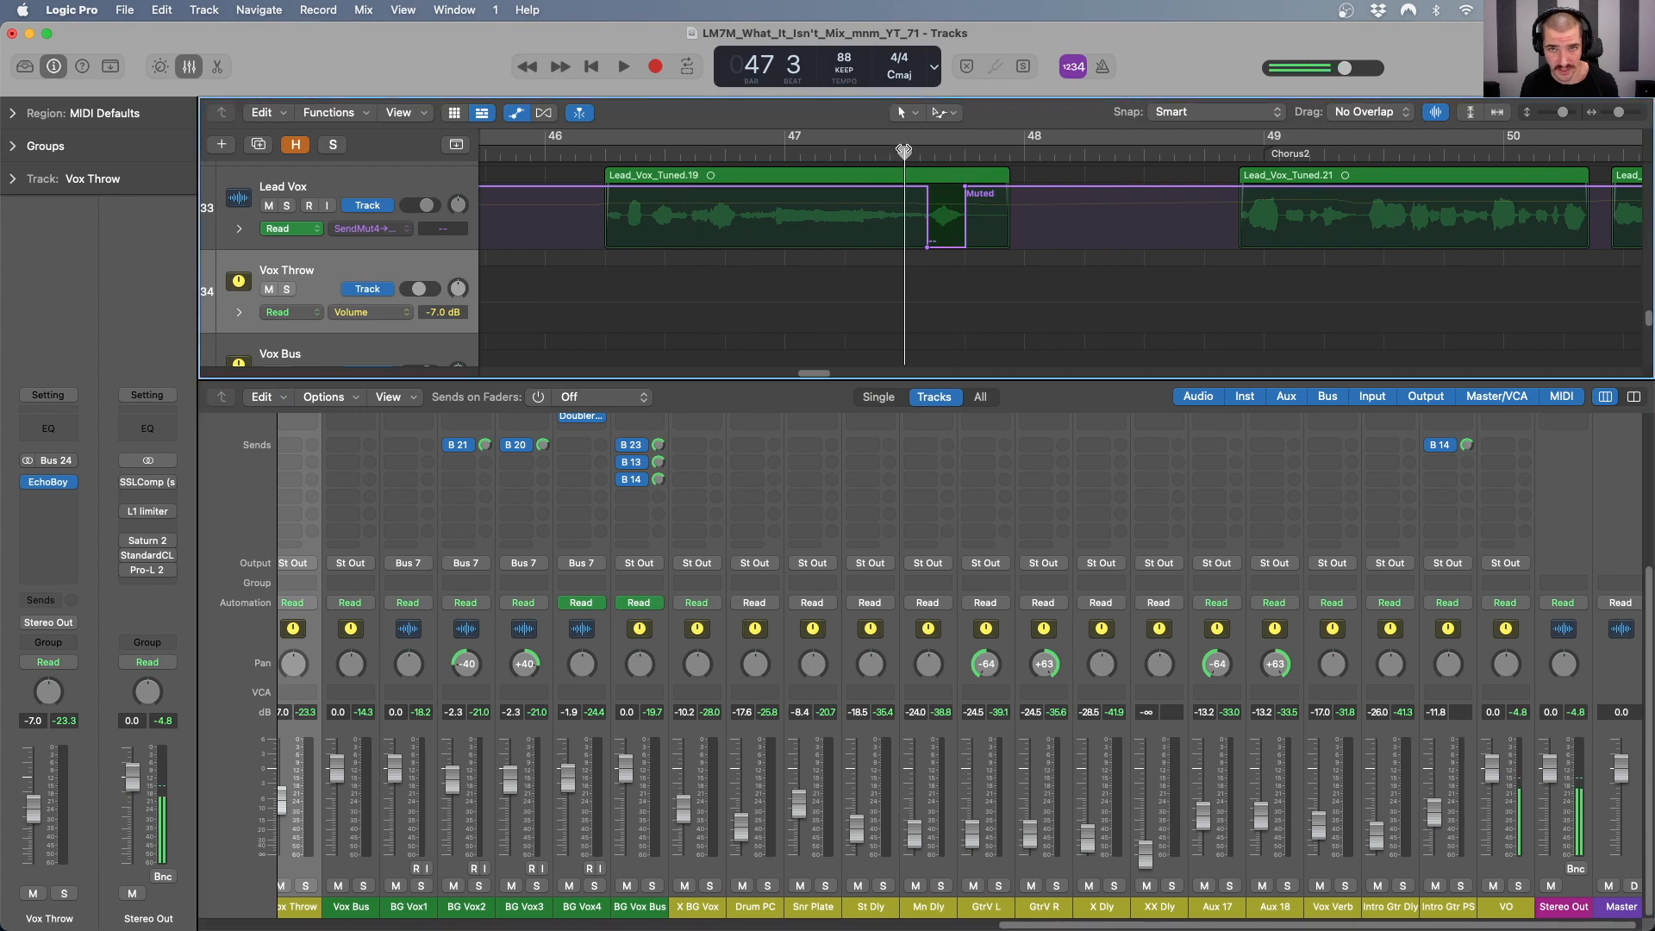
- Open EchoBoy on the Vox Throw channel and move its window clear of the arrangement tracks
scroll(673, 543, "up", 10)
scroll(673, 543, "left", 5)
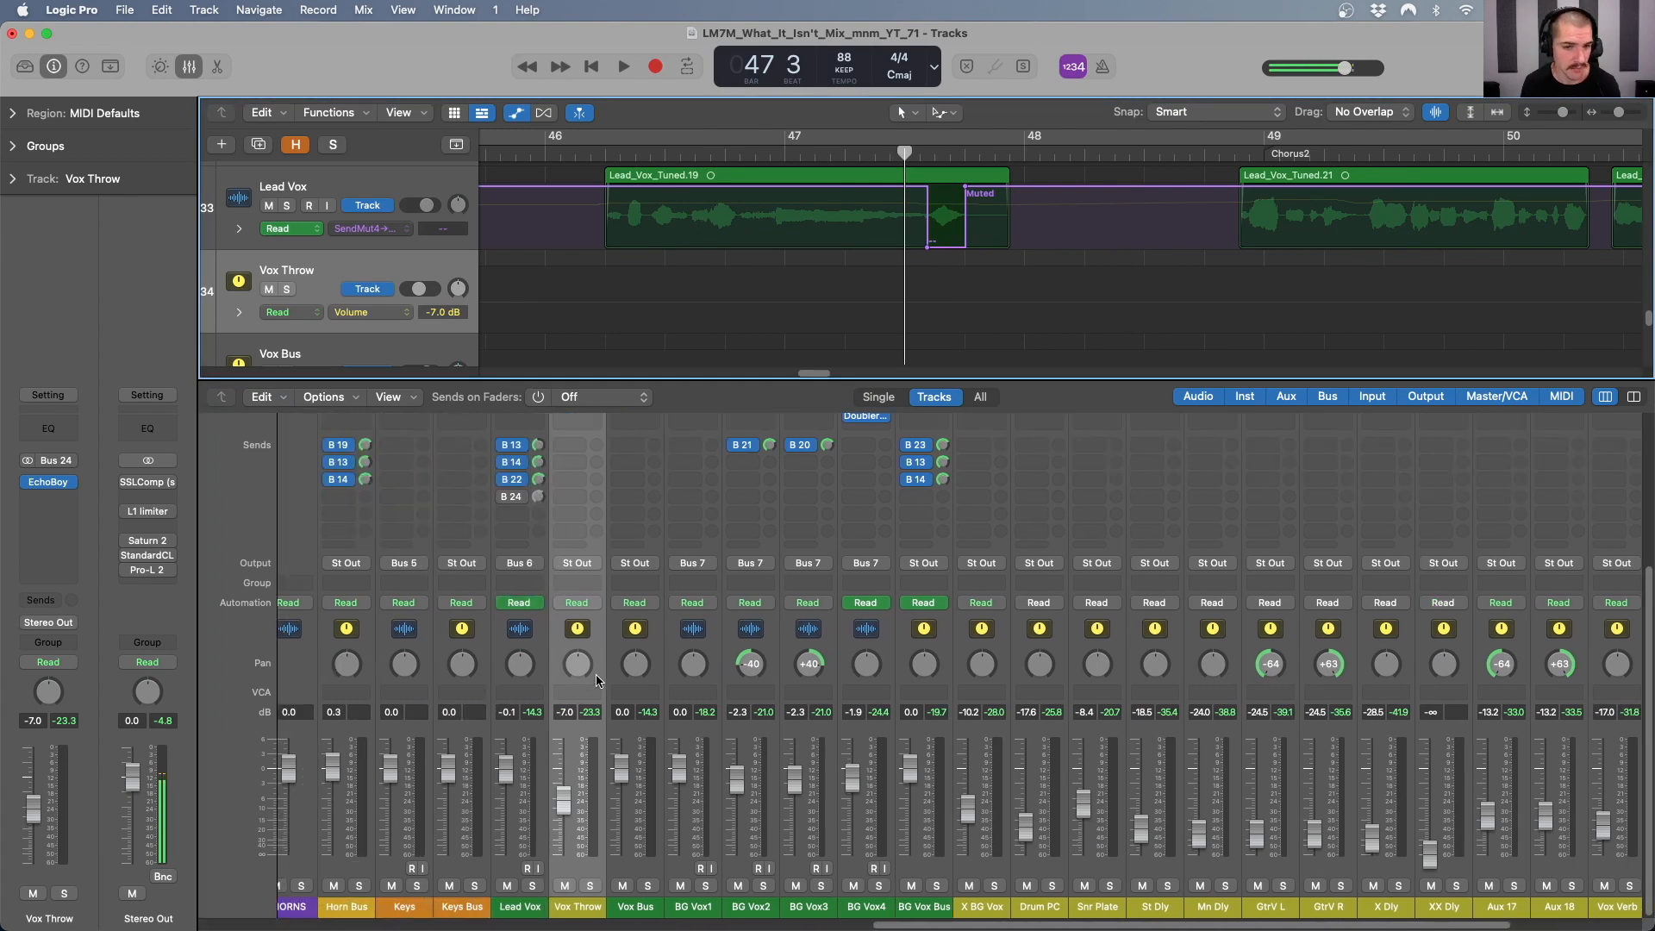
mouse_move(565, 535)
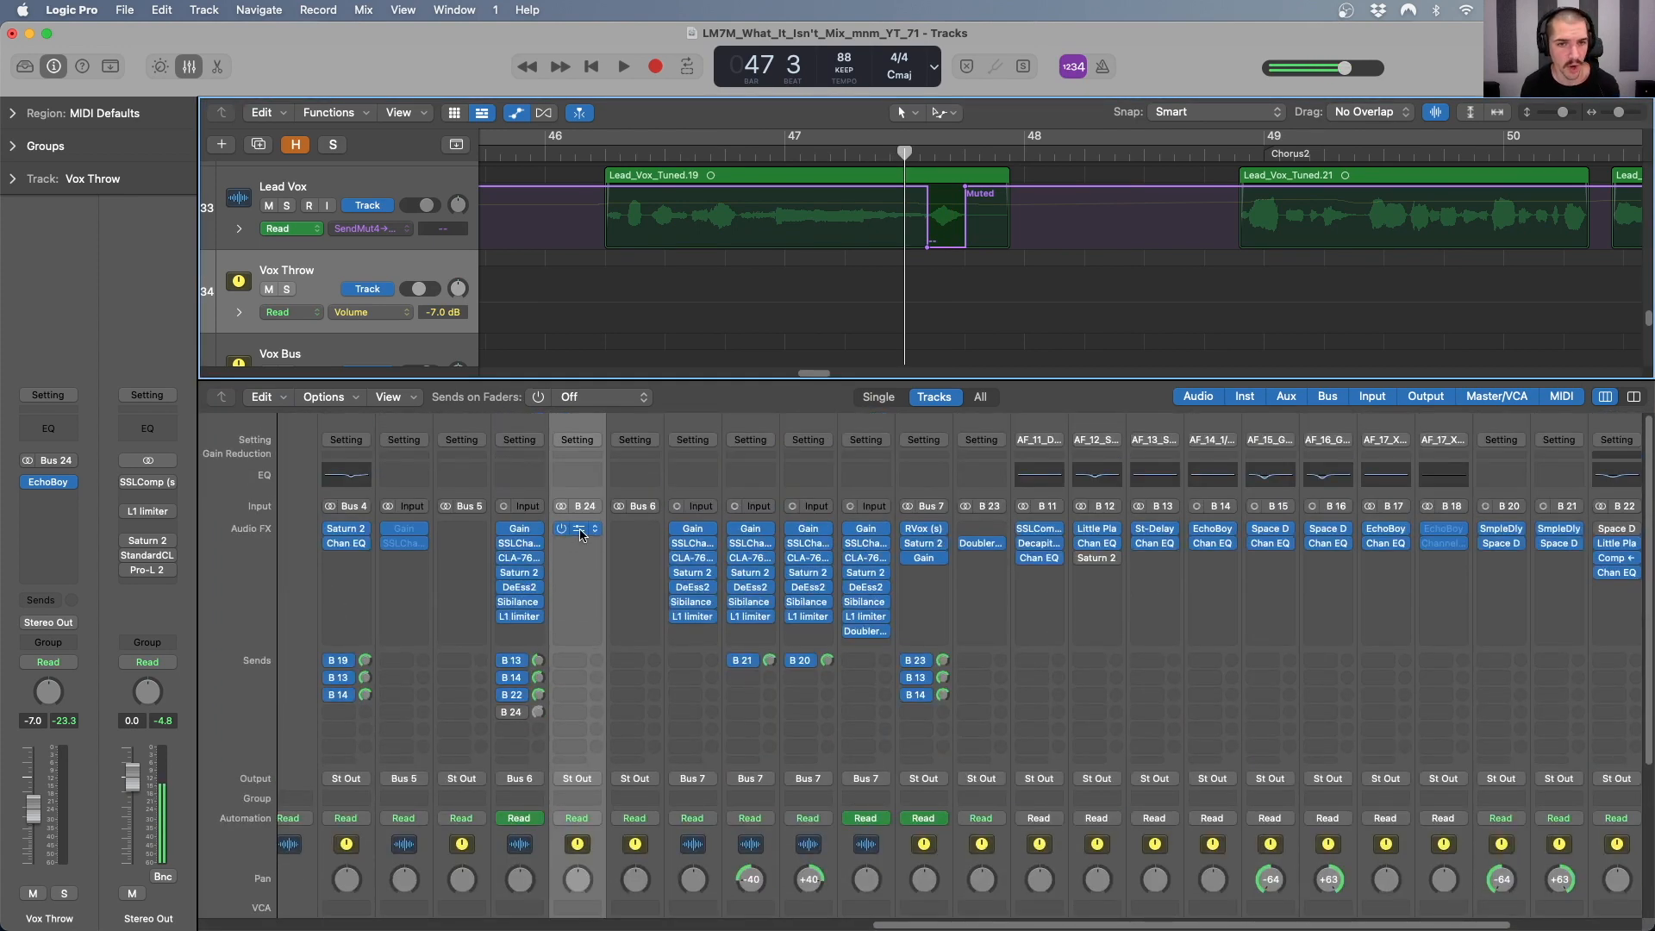
left_click(577, 532)
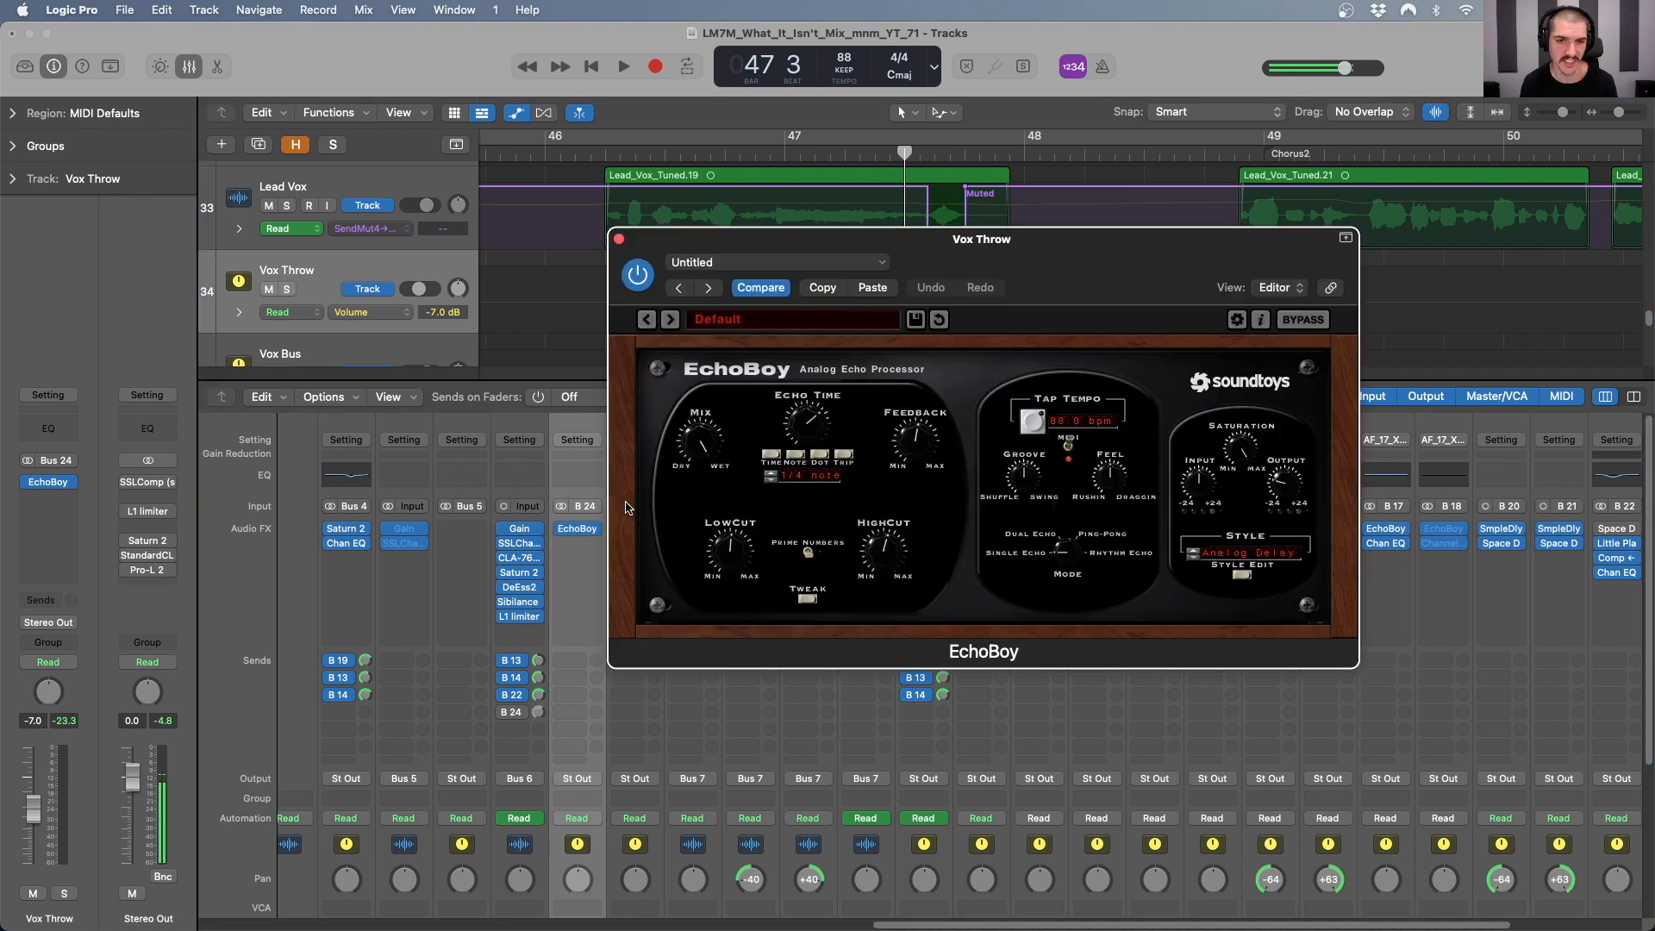
left_click_drag(951, 243, 1186, 440)
- Audition EchoBoy from bar 47 with a 1/16th echo time and higher feedback, and restore the 1/4 note time and lower feedback
left_click(1007, 669)
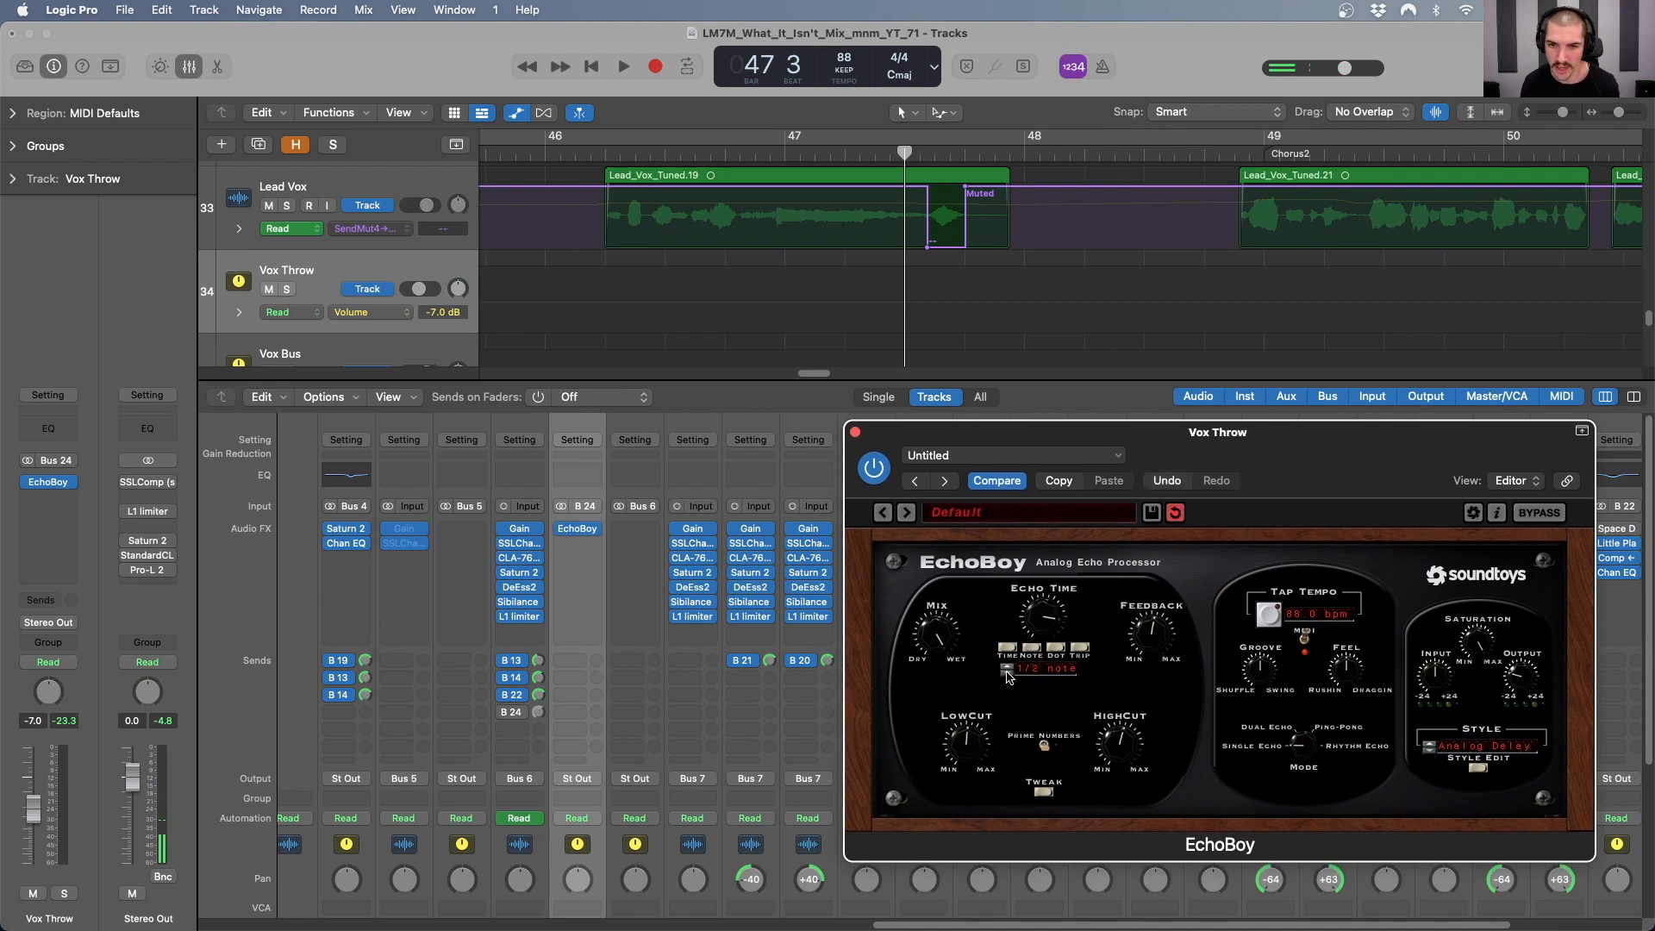
left_click_drag(1163, 643, 1170, 602)
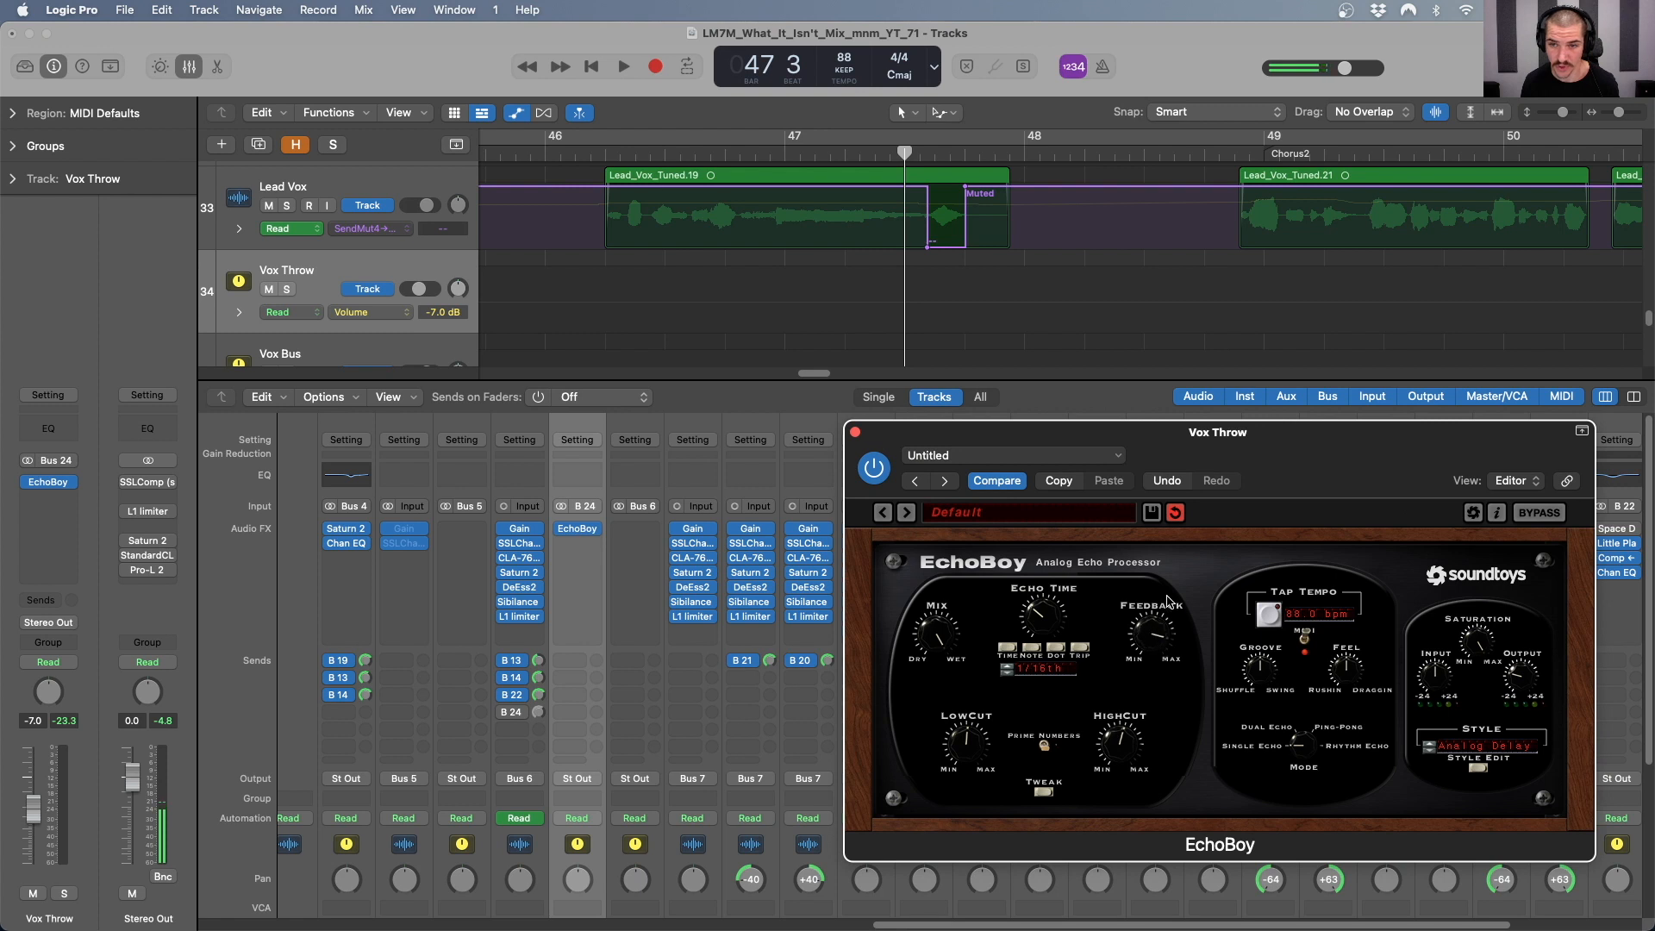
left_click(813, 162)
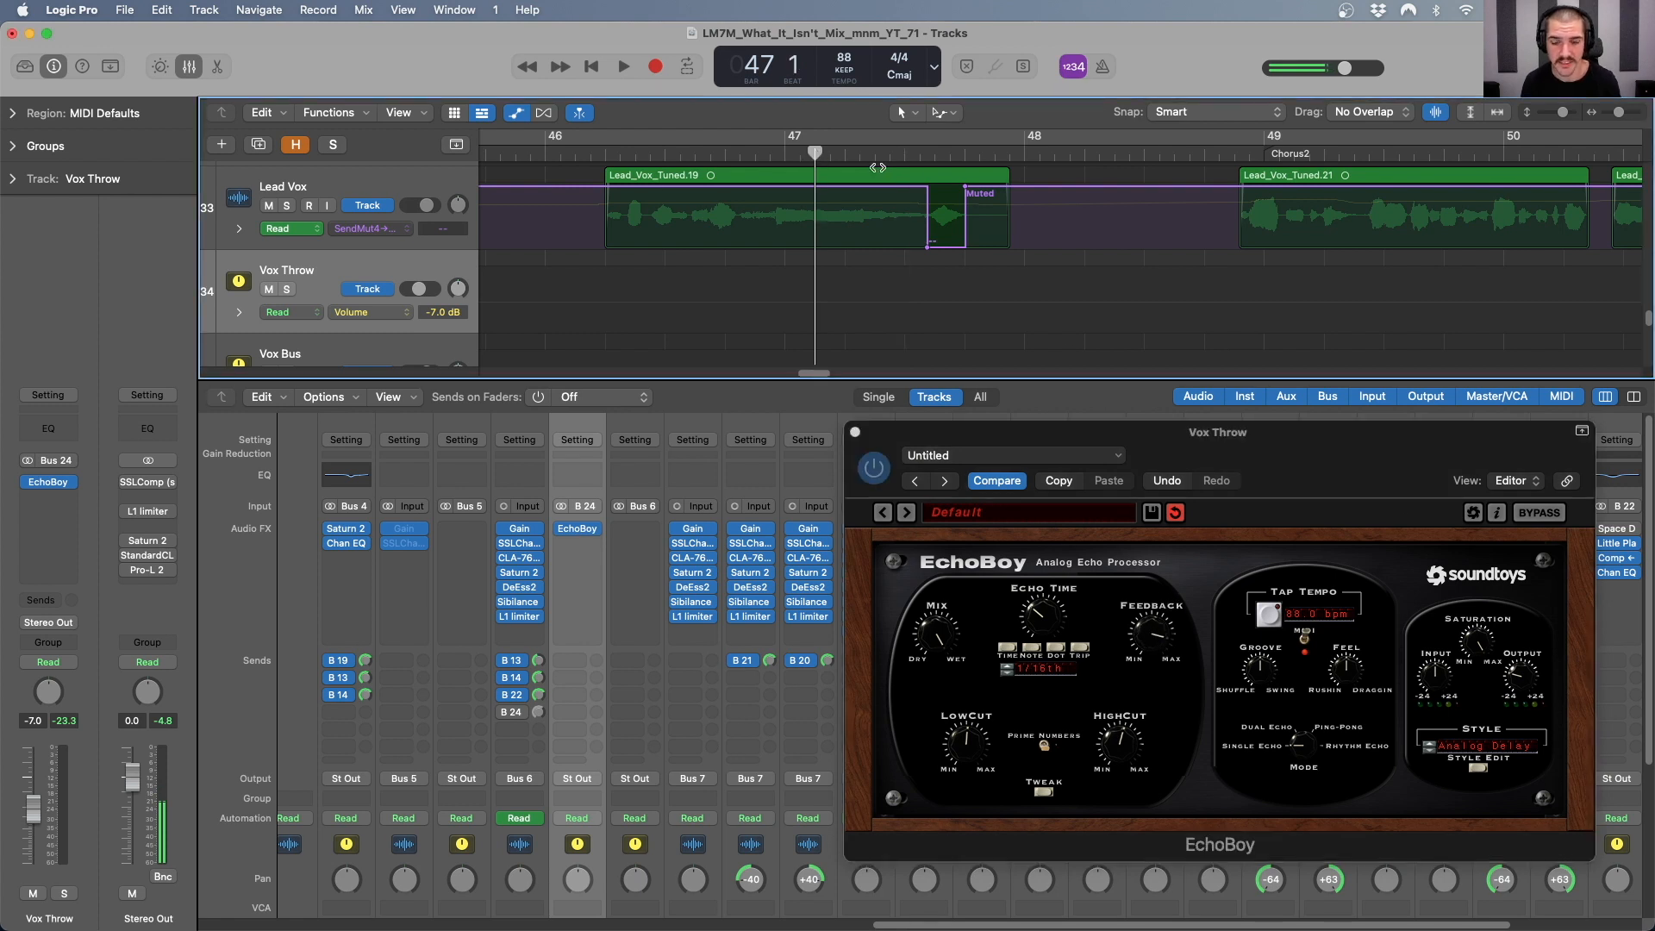
key("space")
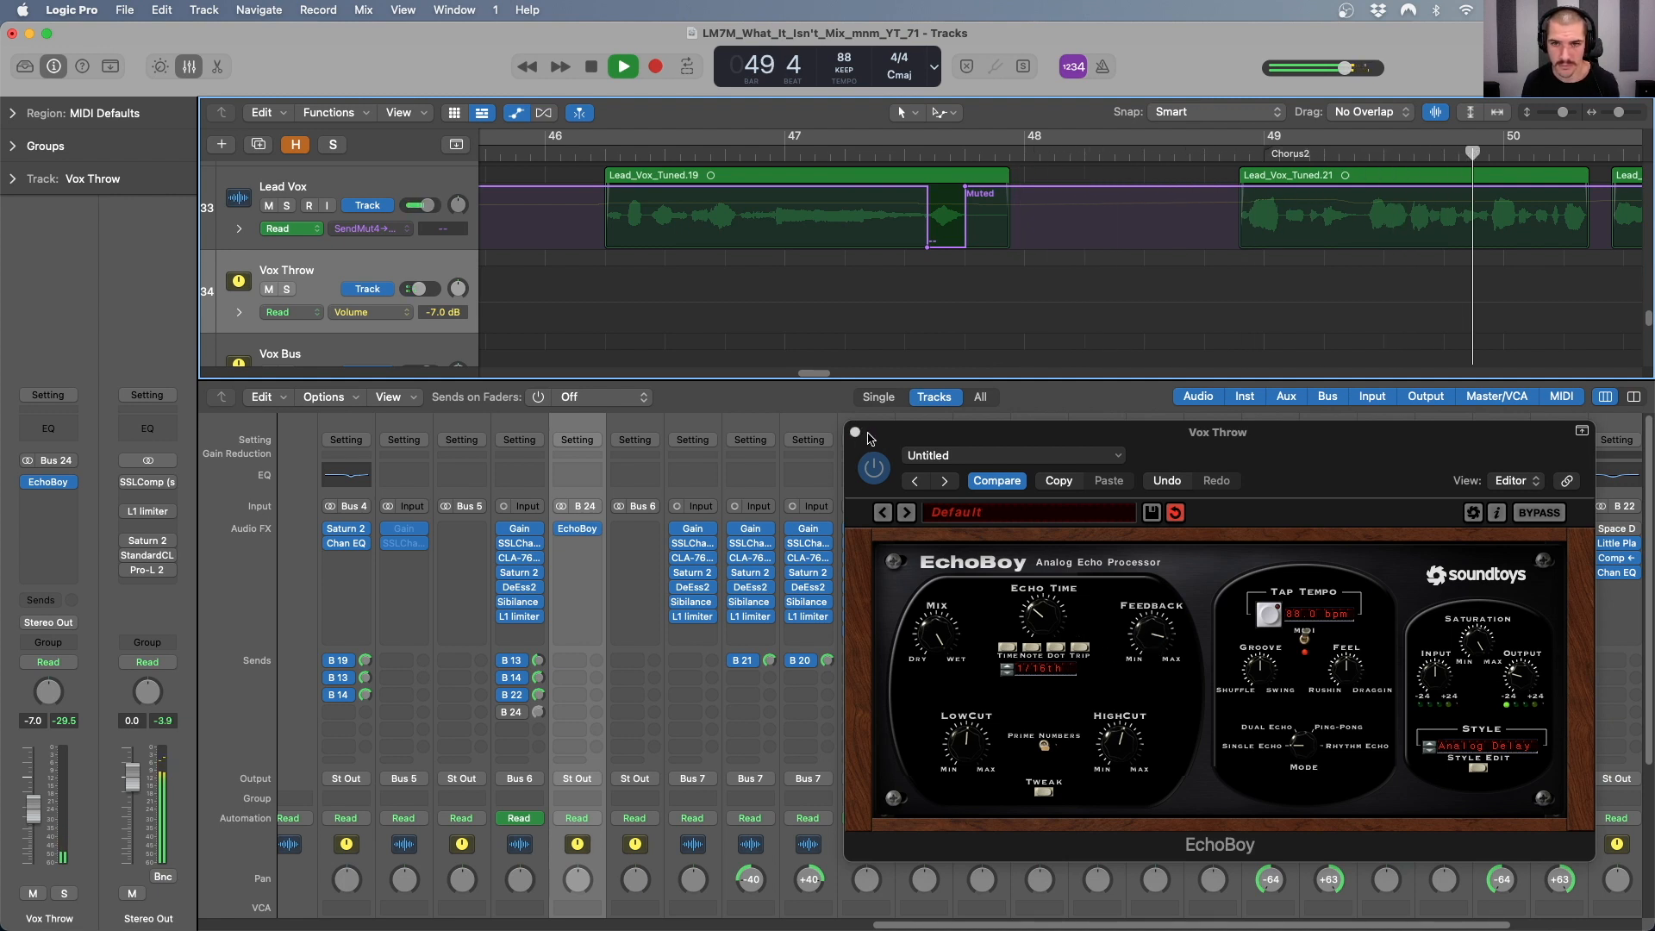
key("space")
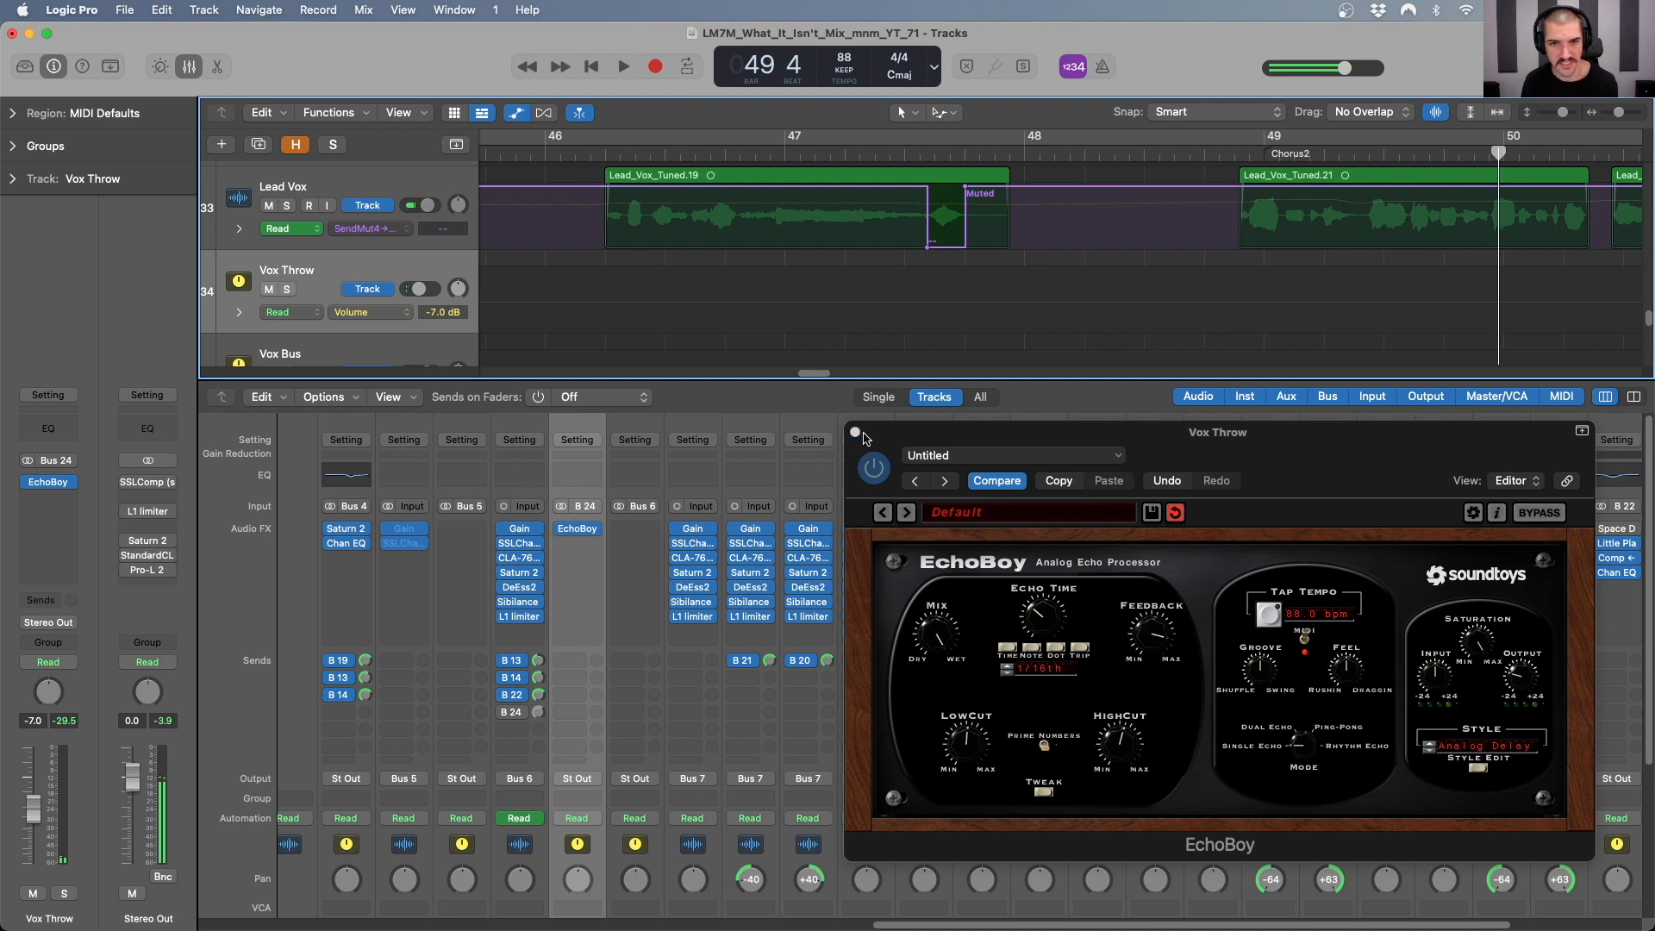
left_click(1158, 654)
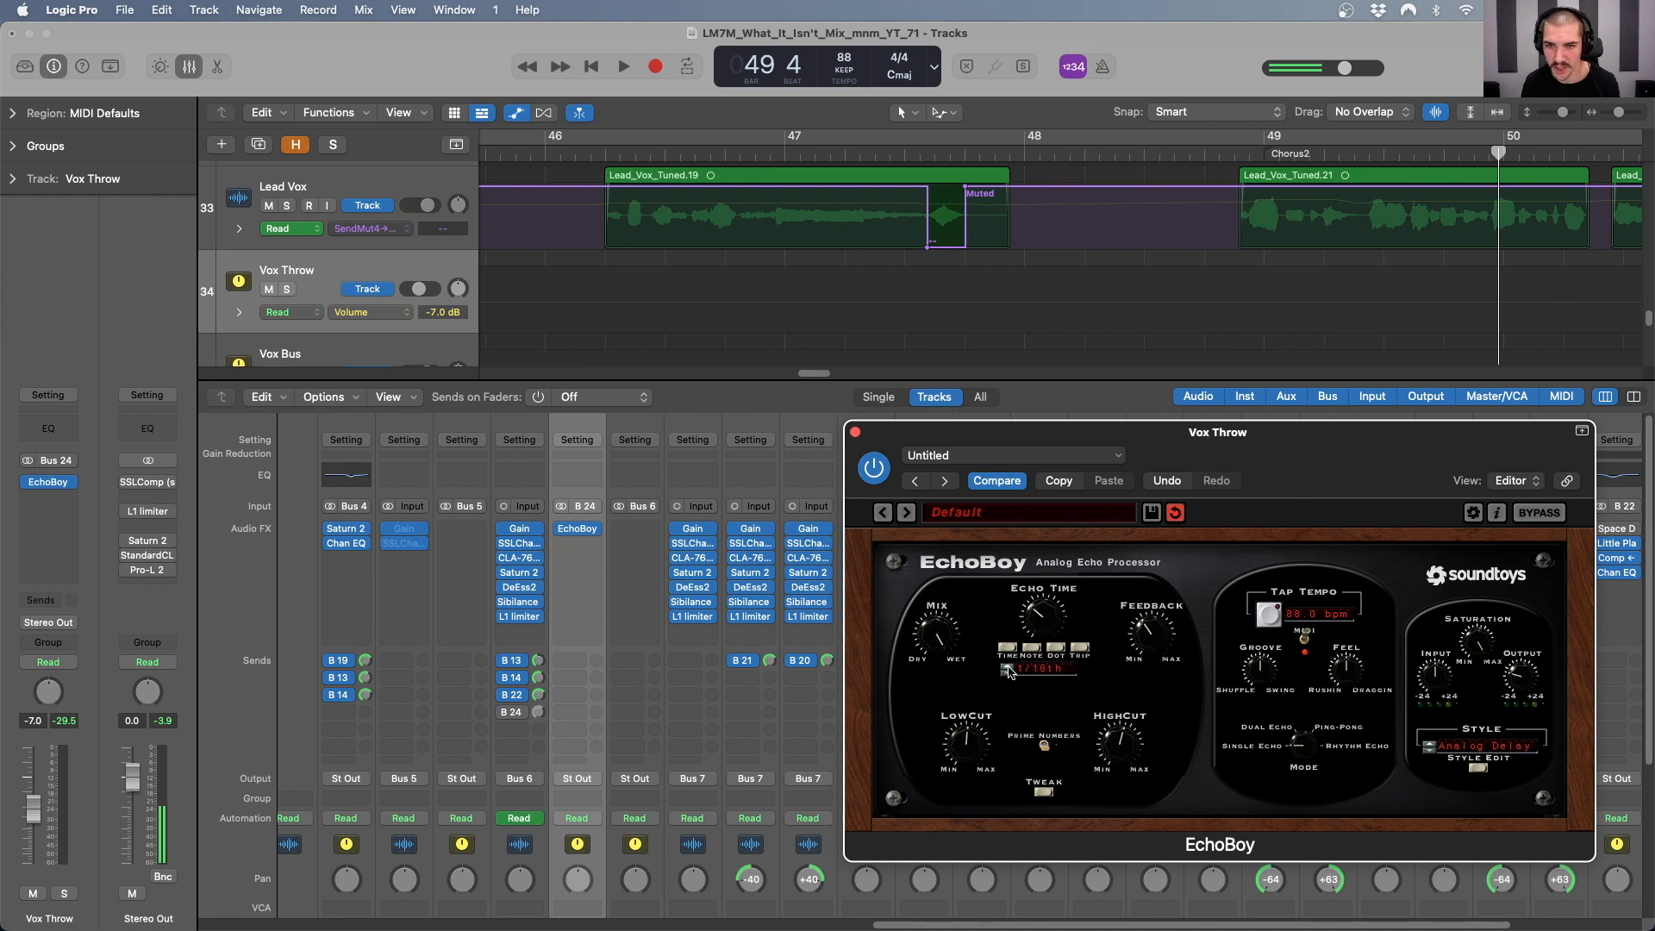
- Insert the Soundtoys Little Plate reverb in stereo after EchoBoy on the Vox Throw channel
left_click(589, 528)
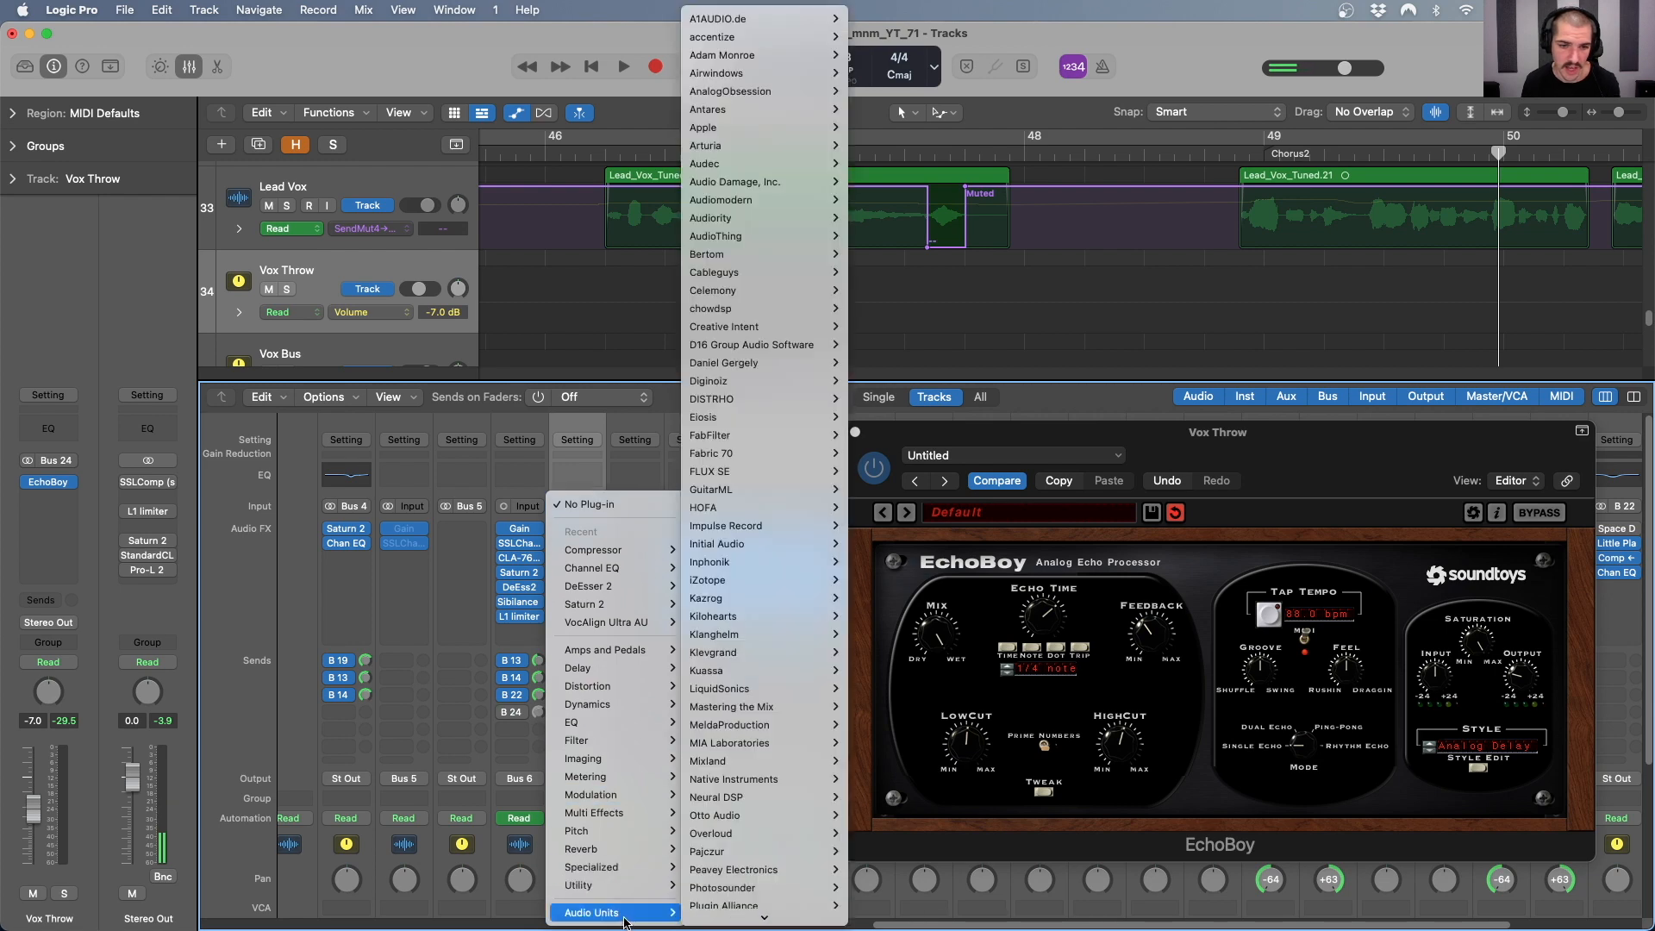
mouse_move(621, 912)
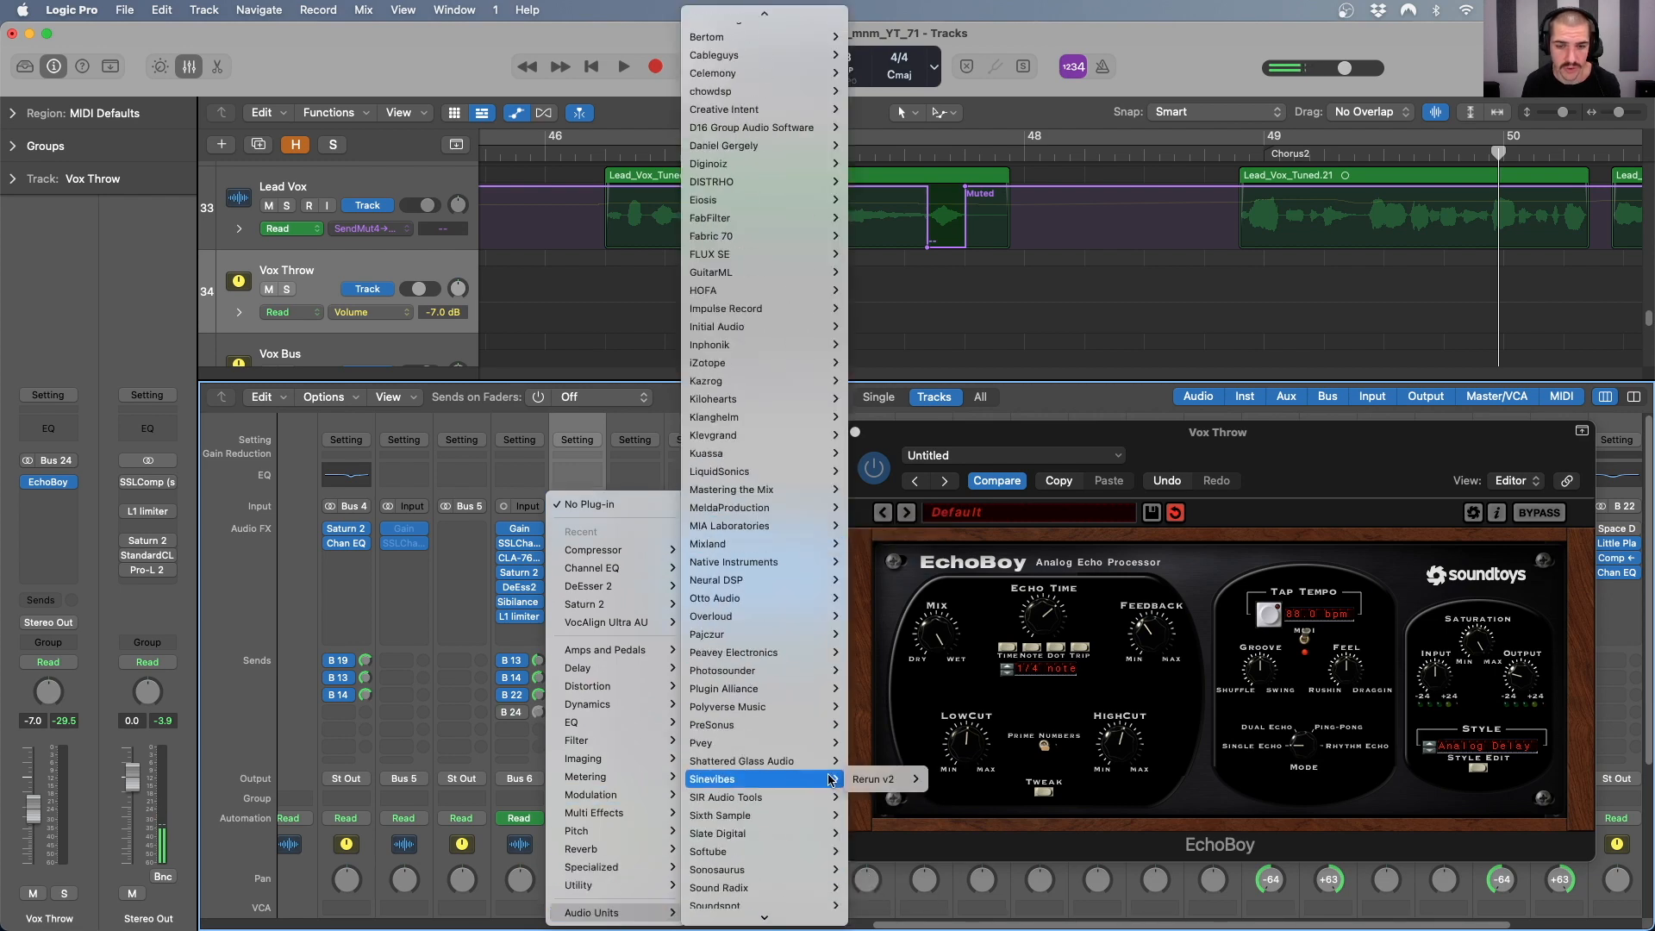
scroll(817, 779, "down", 5)
mouse_move(817, 780)
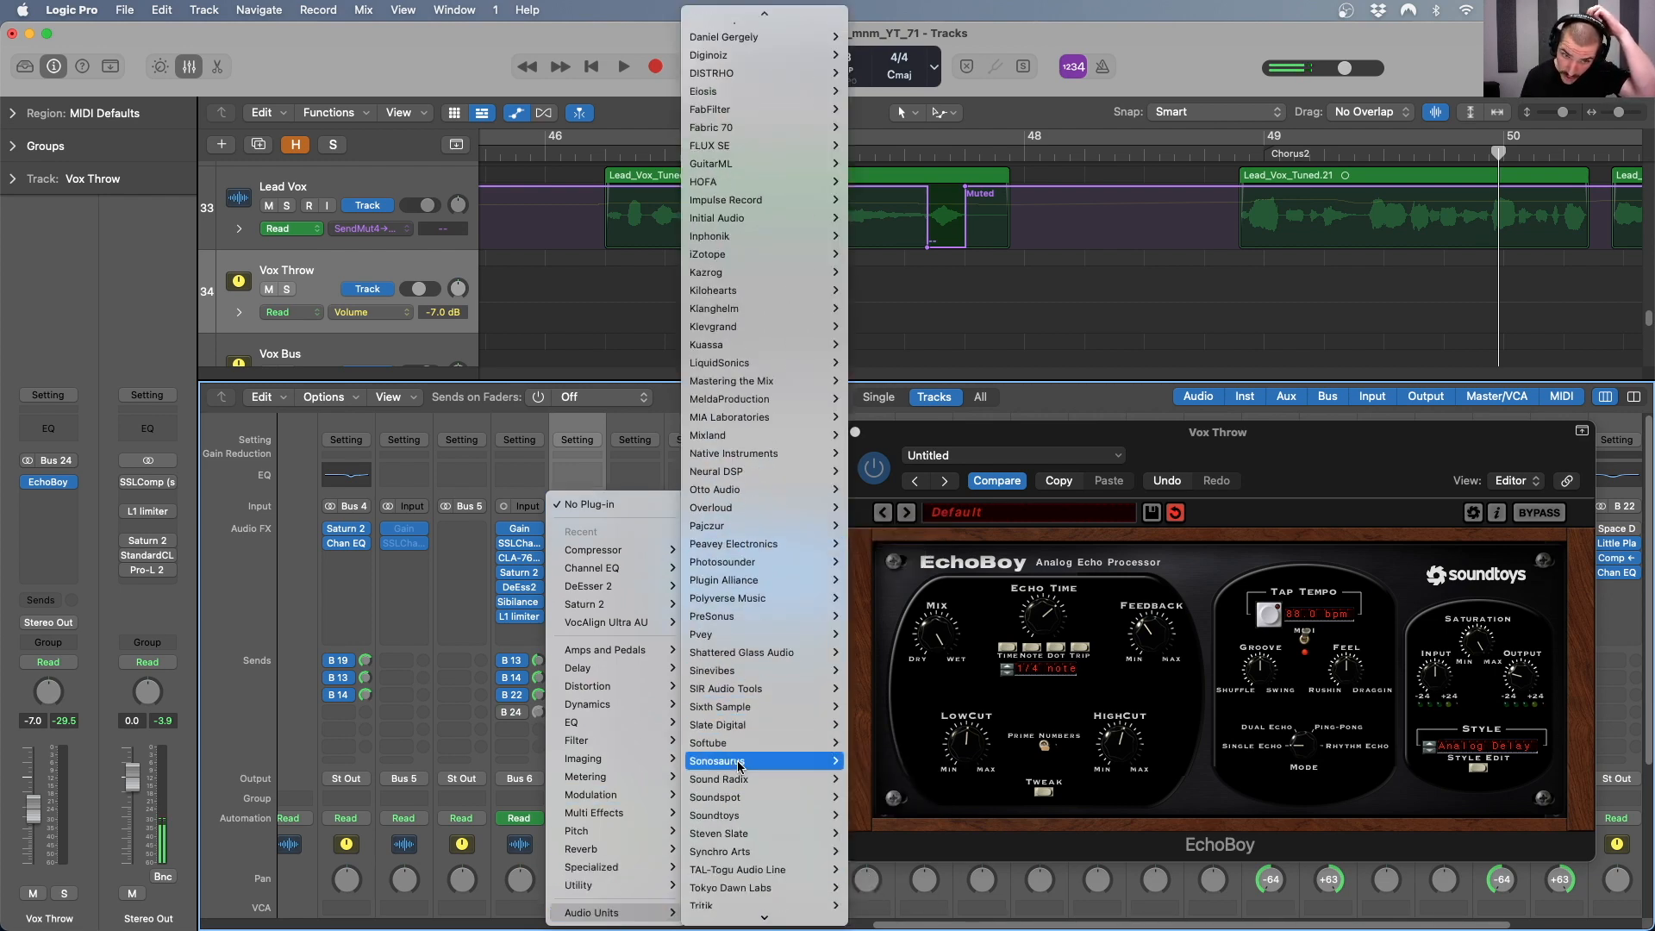
mouse_move(831, 815)
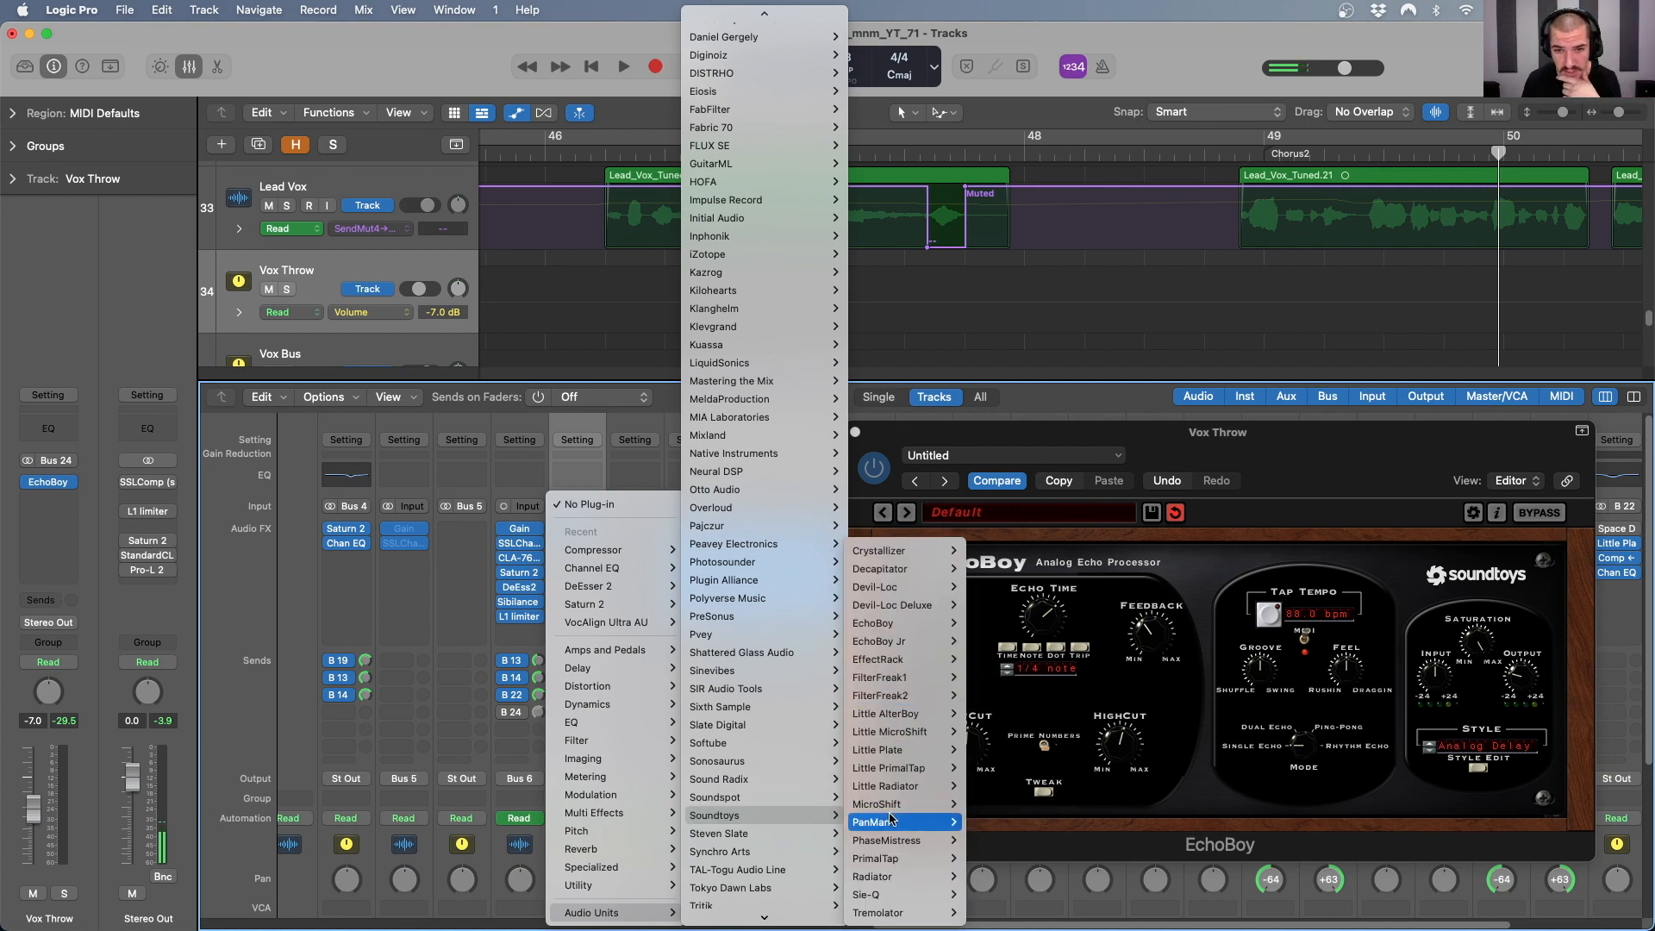
mouse_move(891, 768)
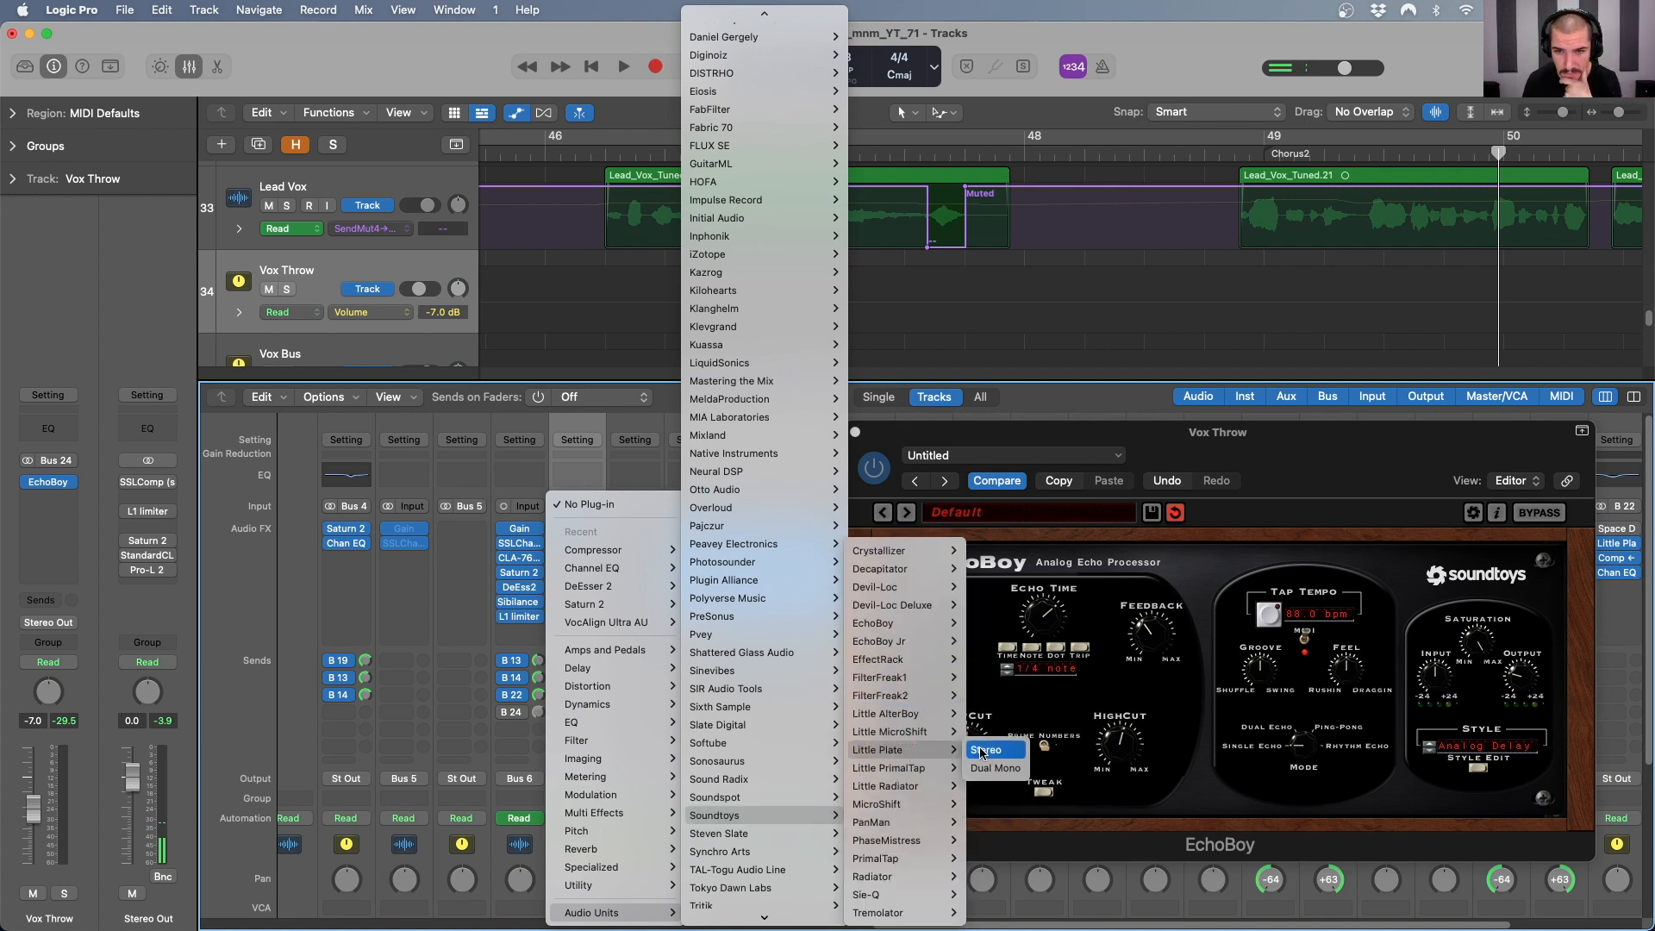
left_click(986, 766)
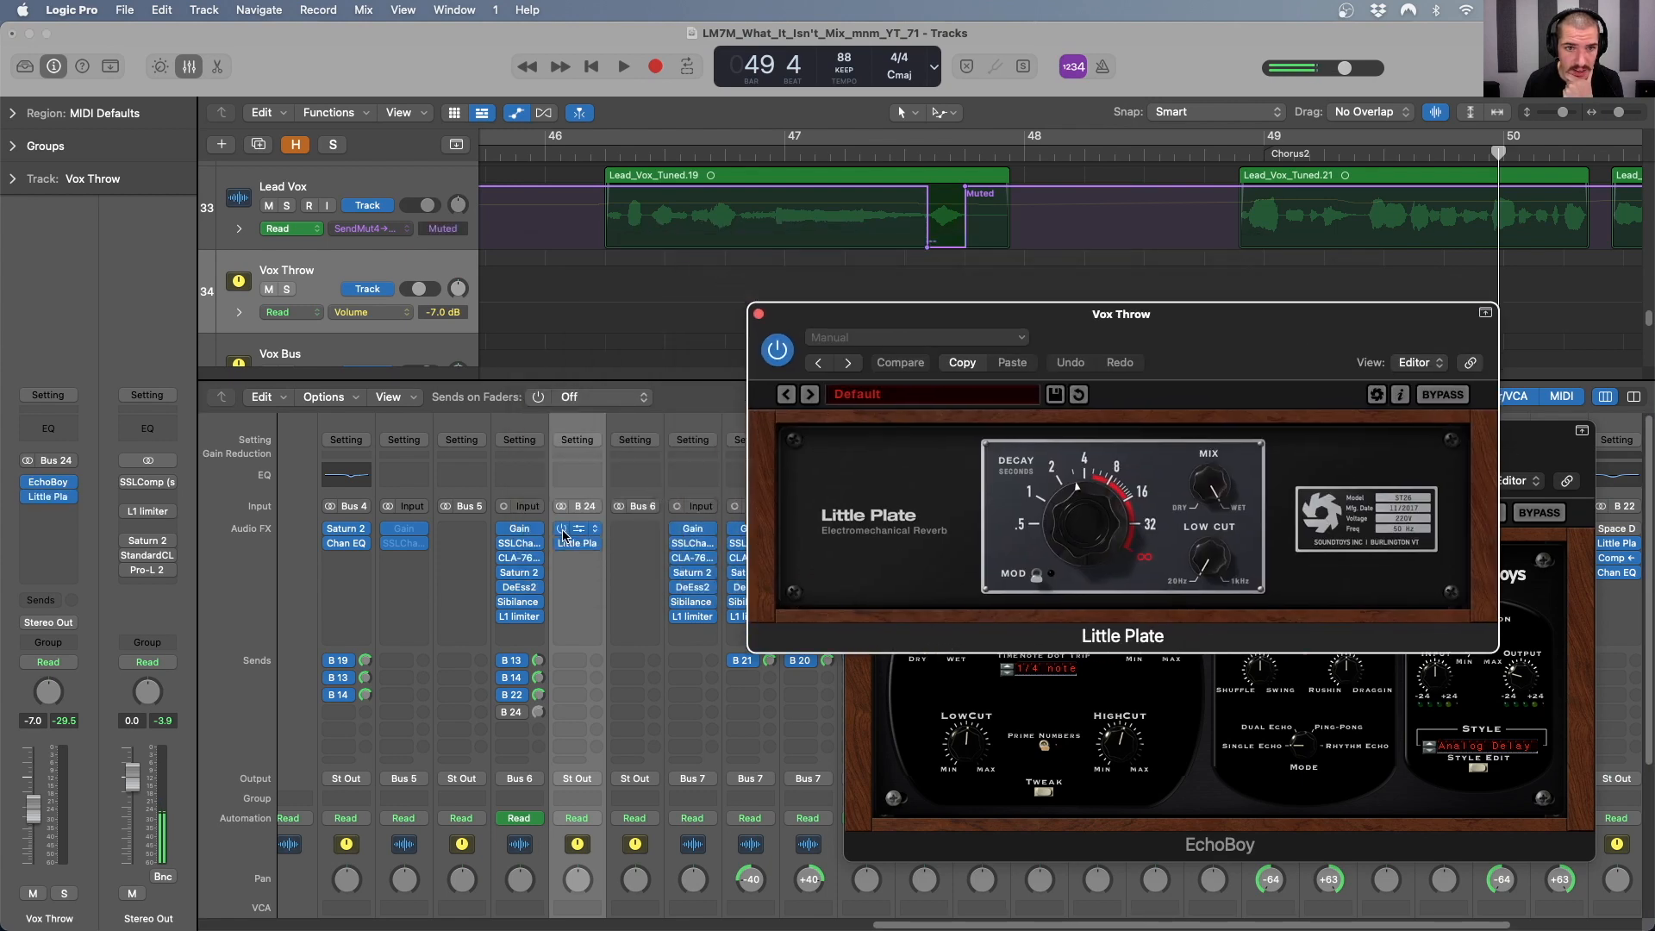
- Bypass EchoBoy and play from bar 46 into Chorus2 to hear Little Plate alone with a slightly longer decay
left_click(908, 284)
key("space")
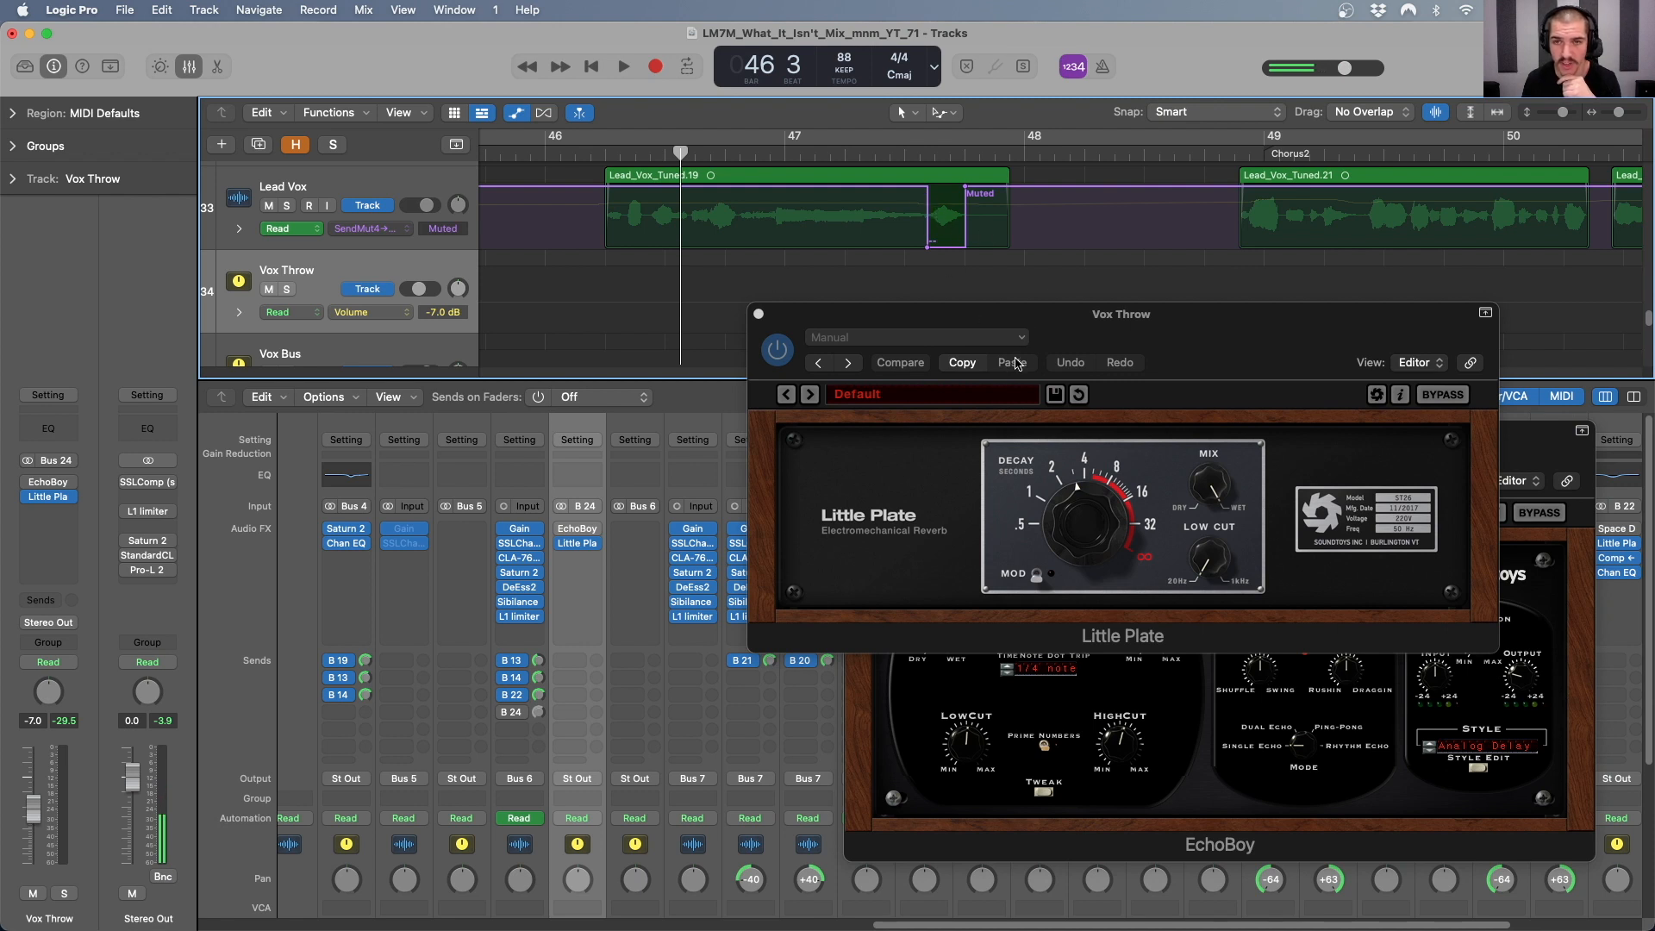
left_click_drag(1046, 343, 1022, 296)
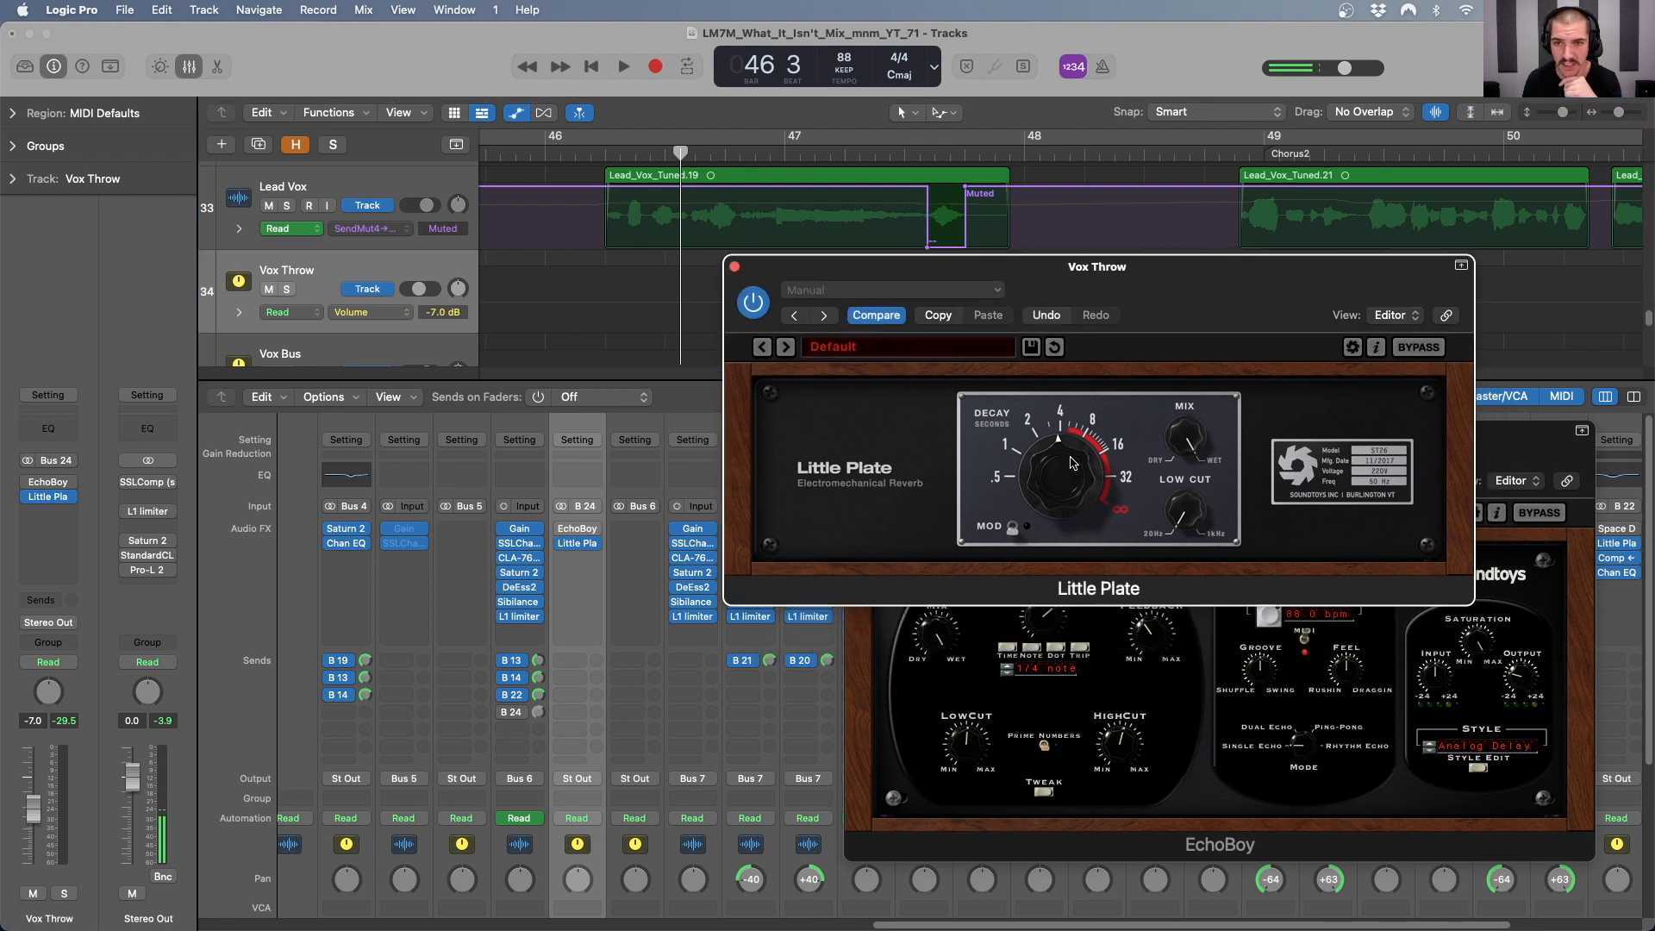
left_click(608, 157)
key("space")
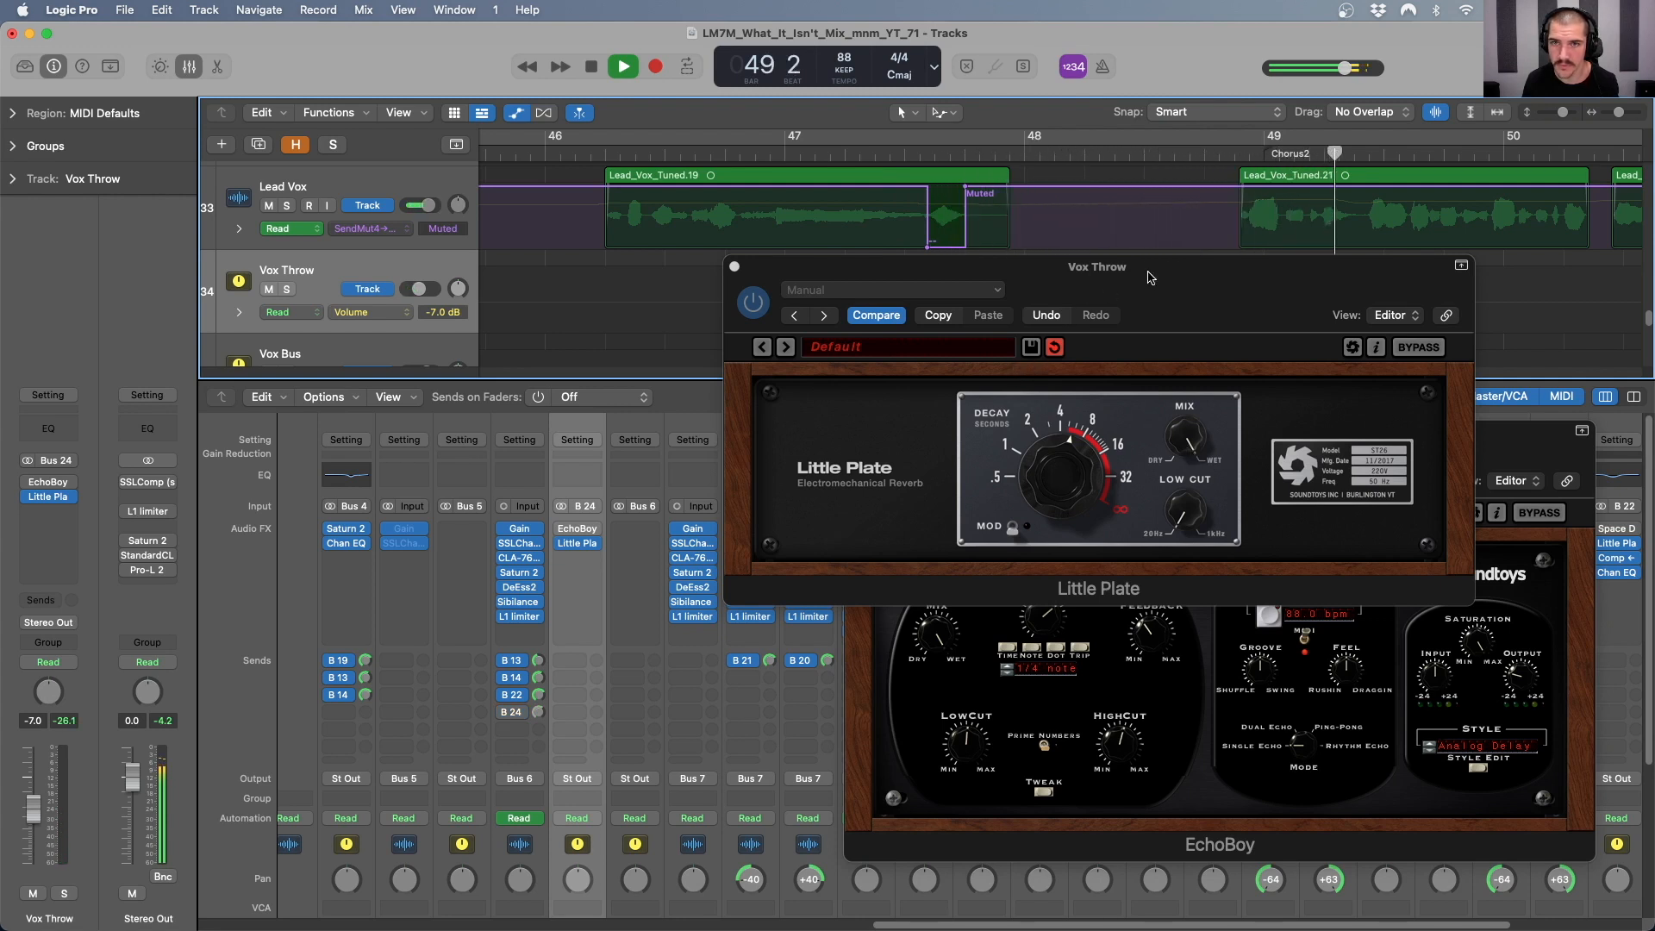
key("space")
left_click(911, 154)
left_click_drag(912, 154, 1319, 172)
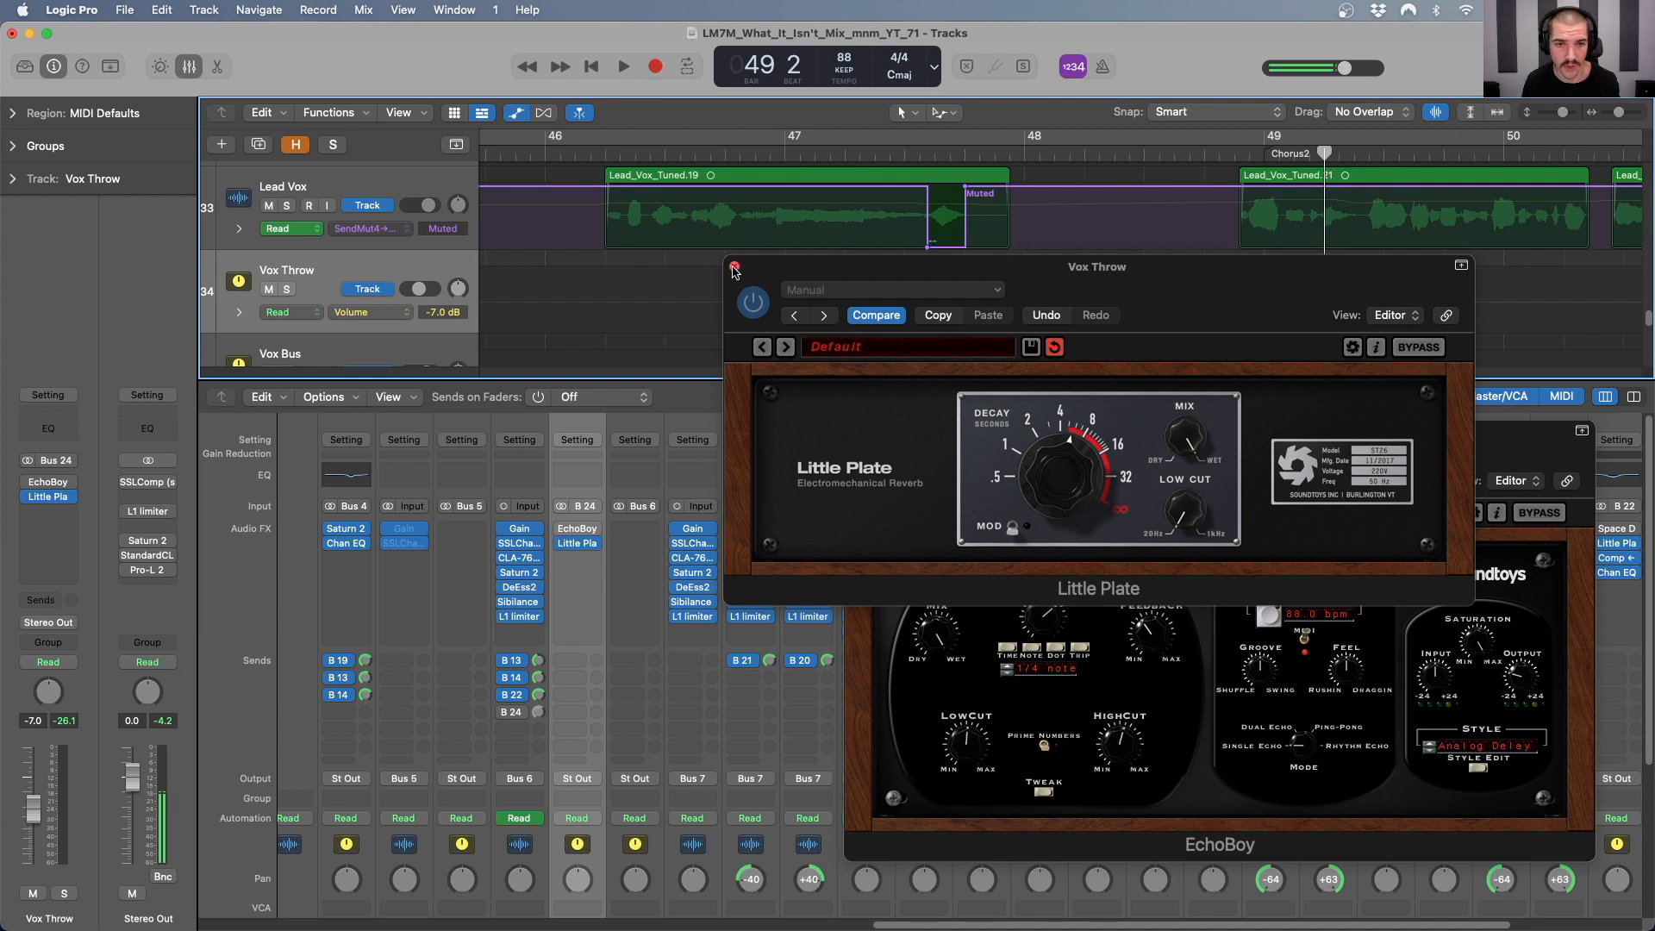
- Insert FabFilter Saturn 2 in stereo below Little Plate on the Vox Throw channel, arranging the plug-in windows off the tracks
left_click_drag(811, 274, 930, 339)
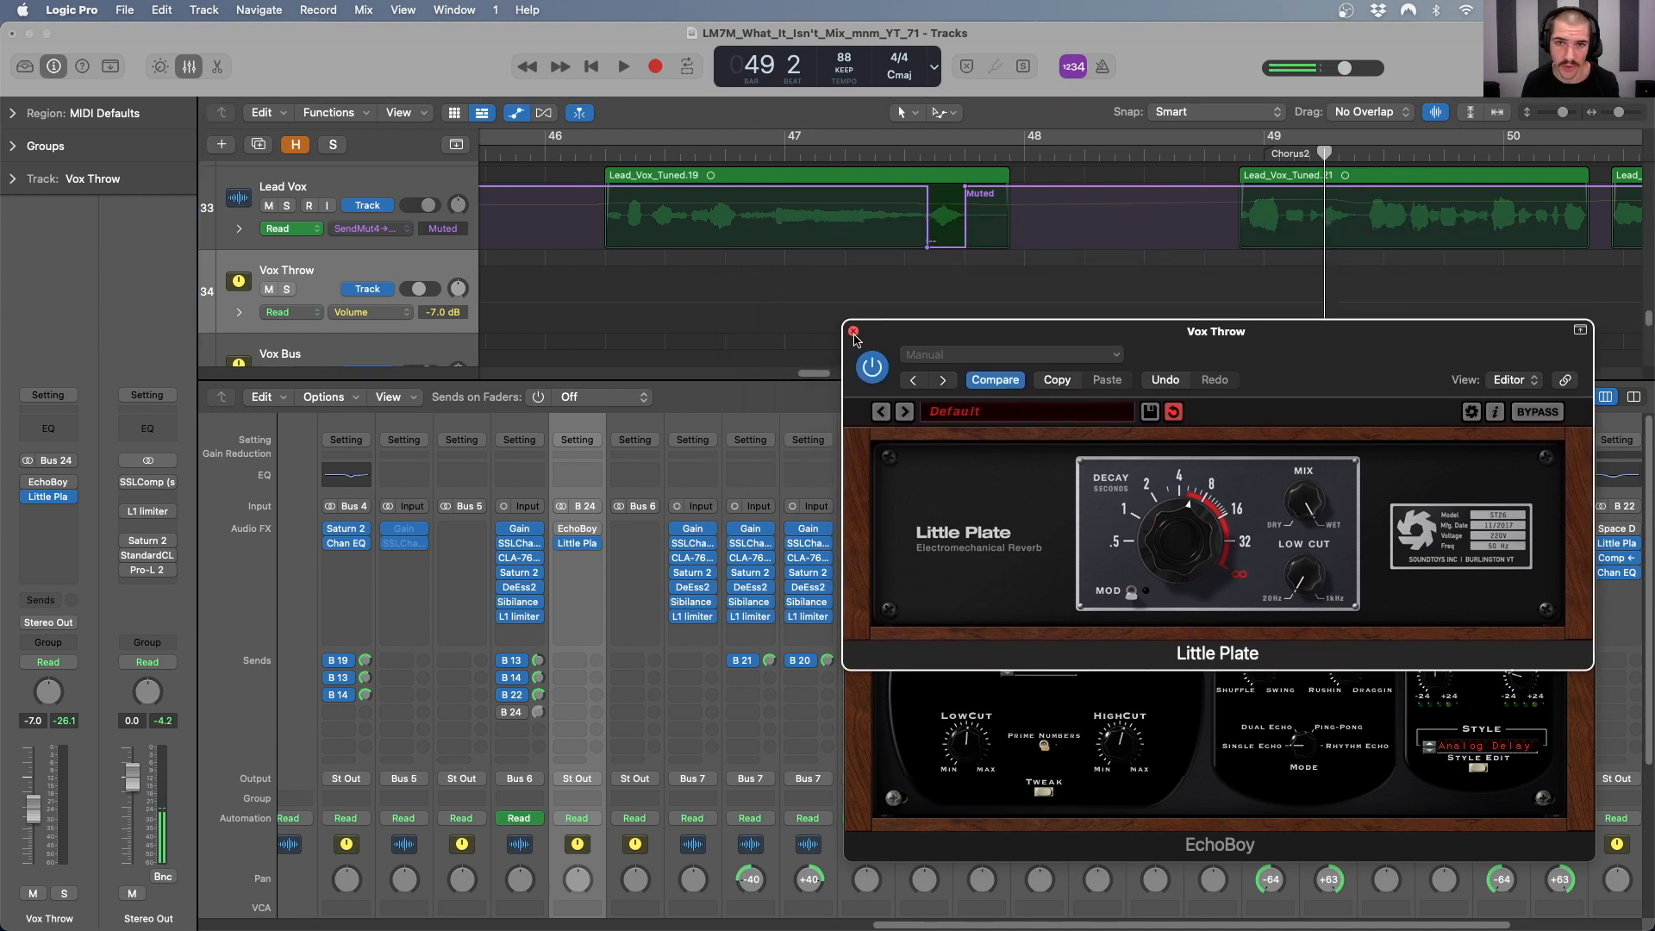
left_click(577, 576)
scroll(603, 776, "down", 1)
mouse_move(617, 674)
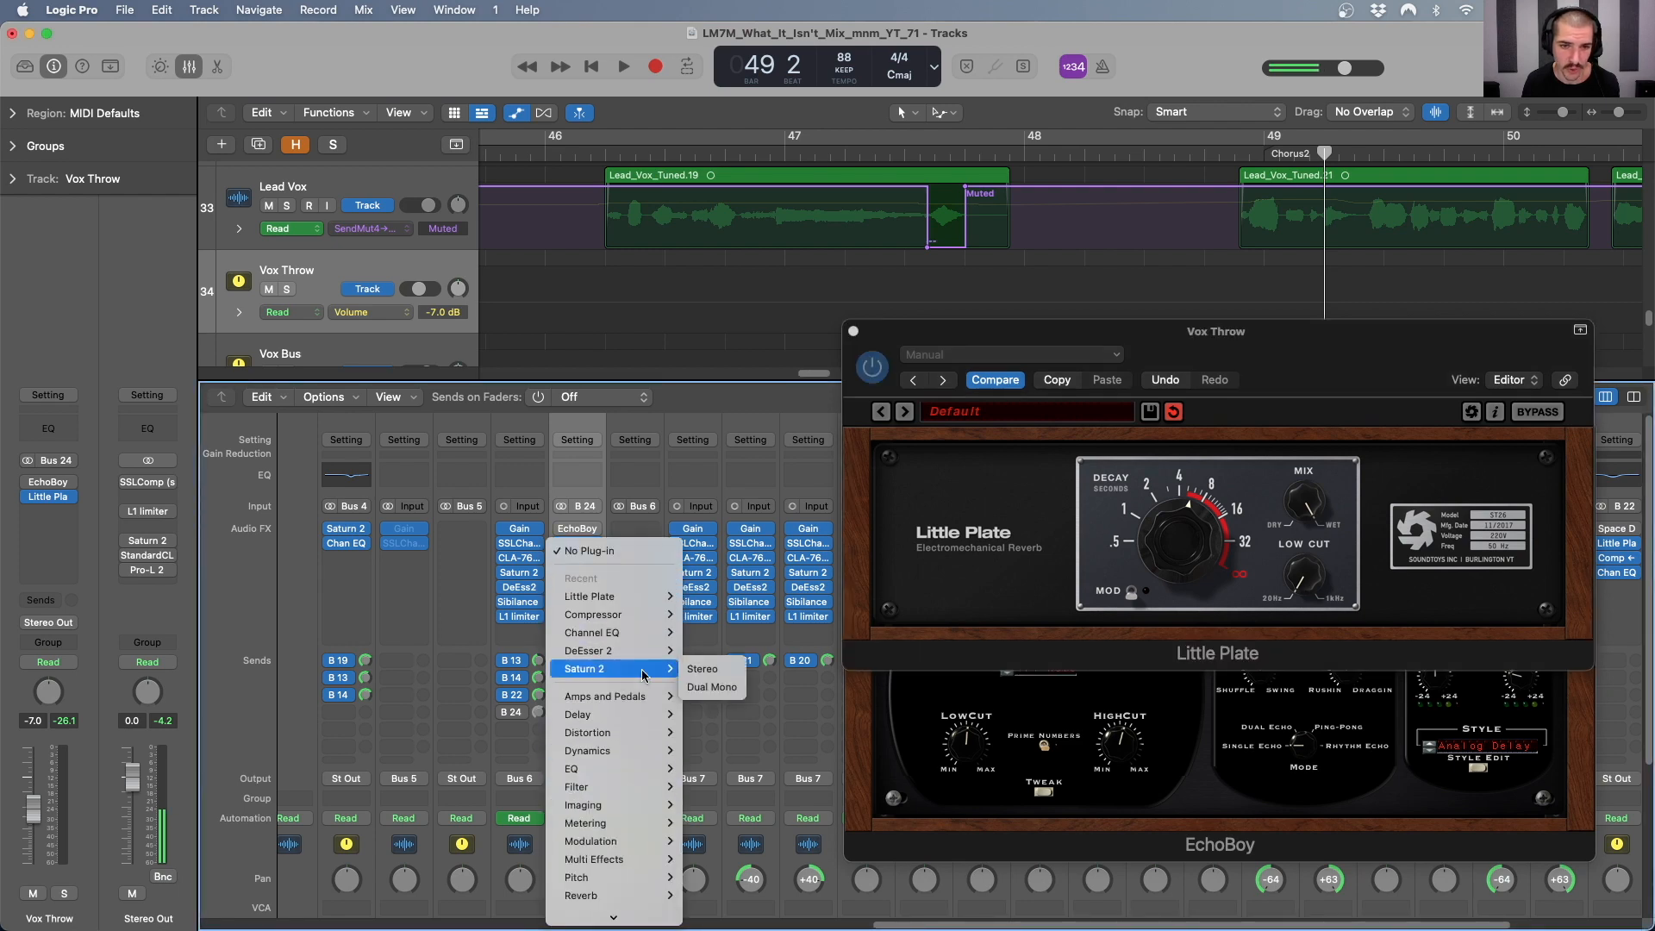
left_click(694, 668)
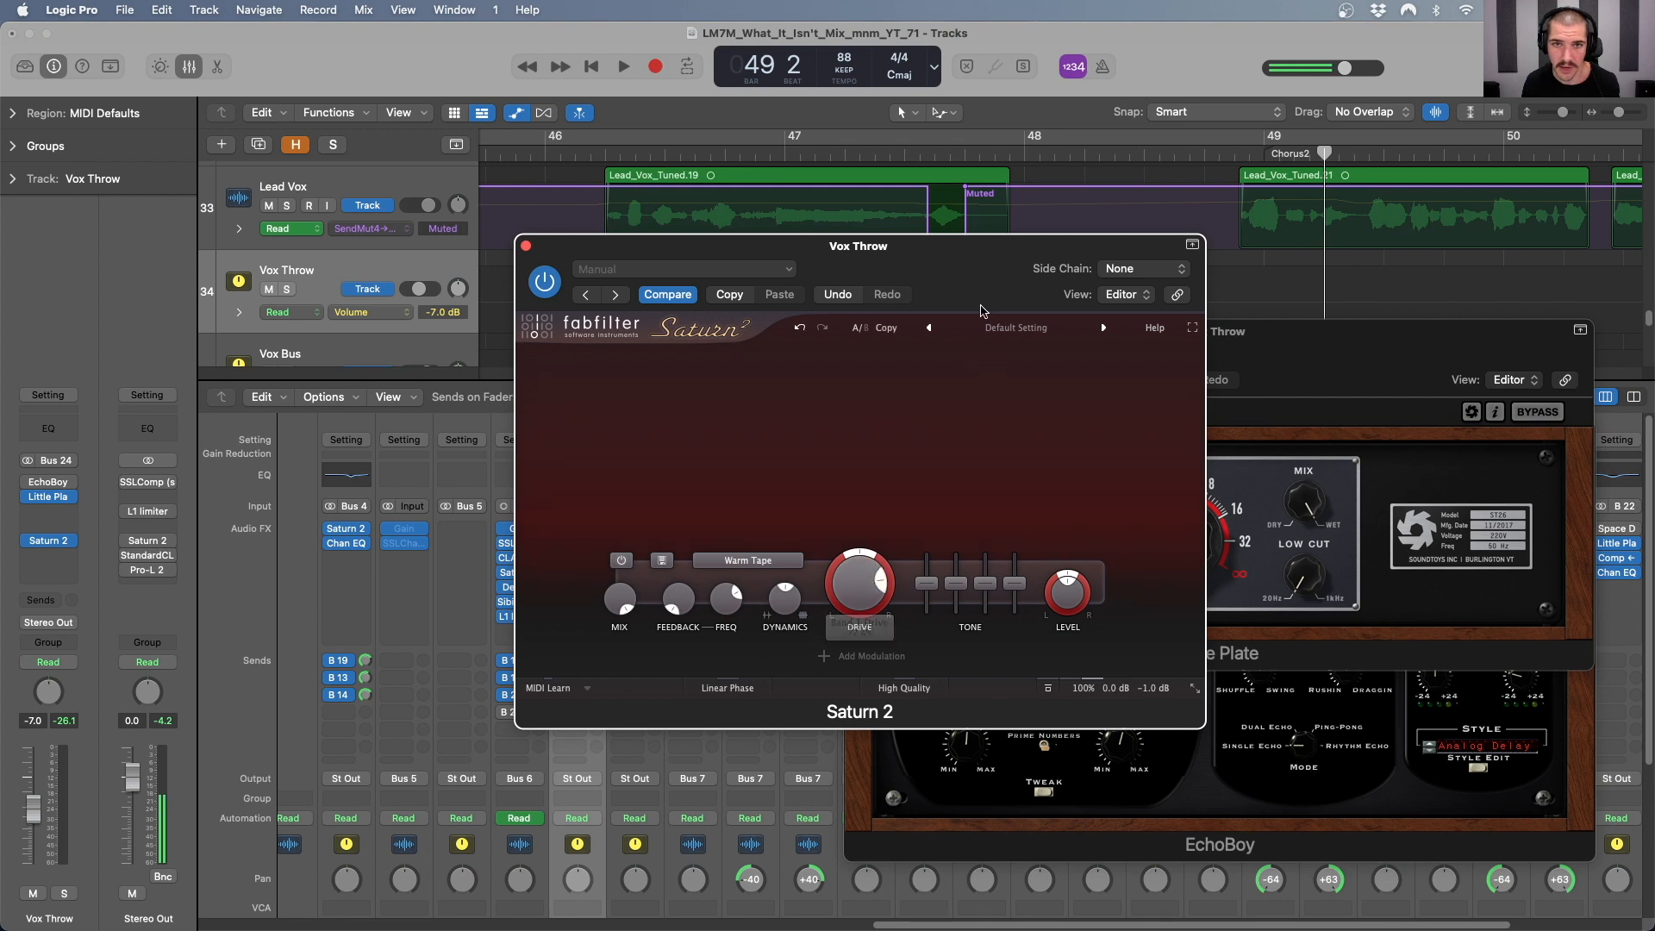
left_click_drag(926, 248, 1202, 283)
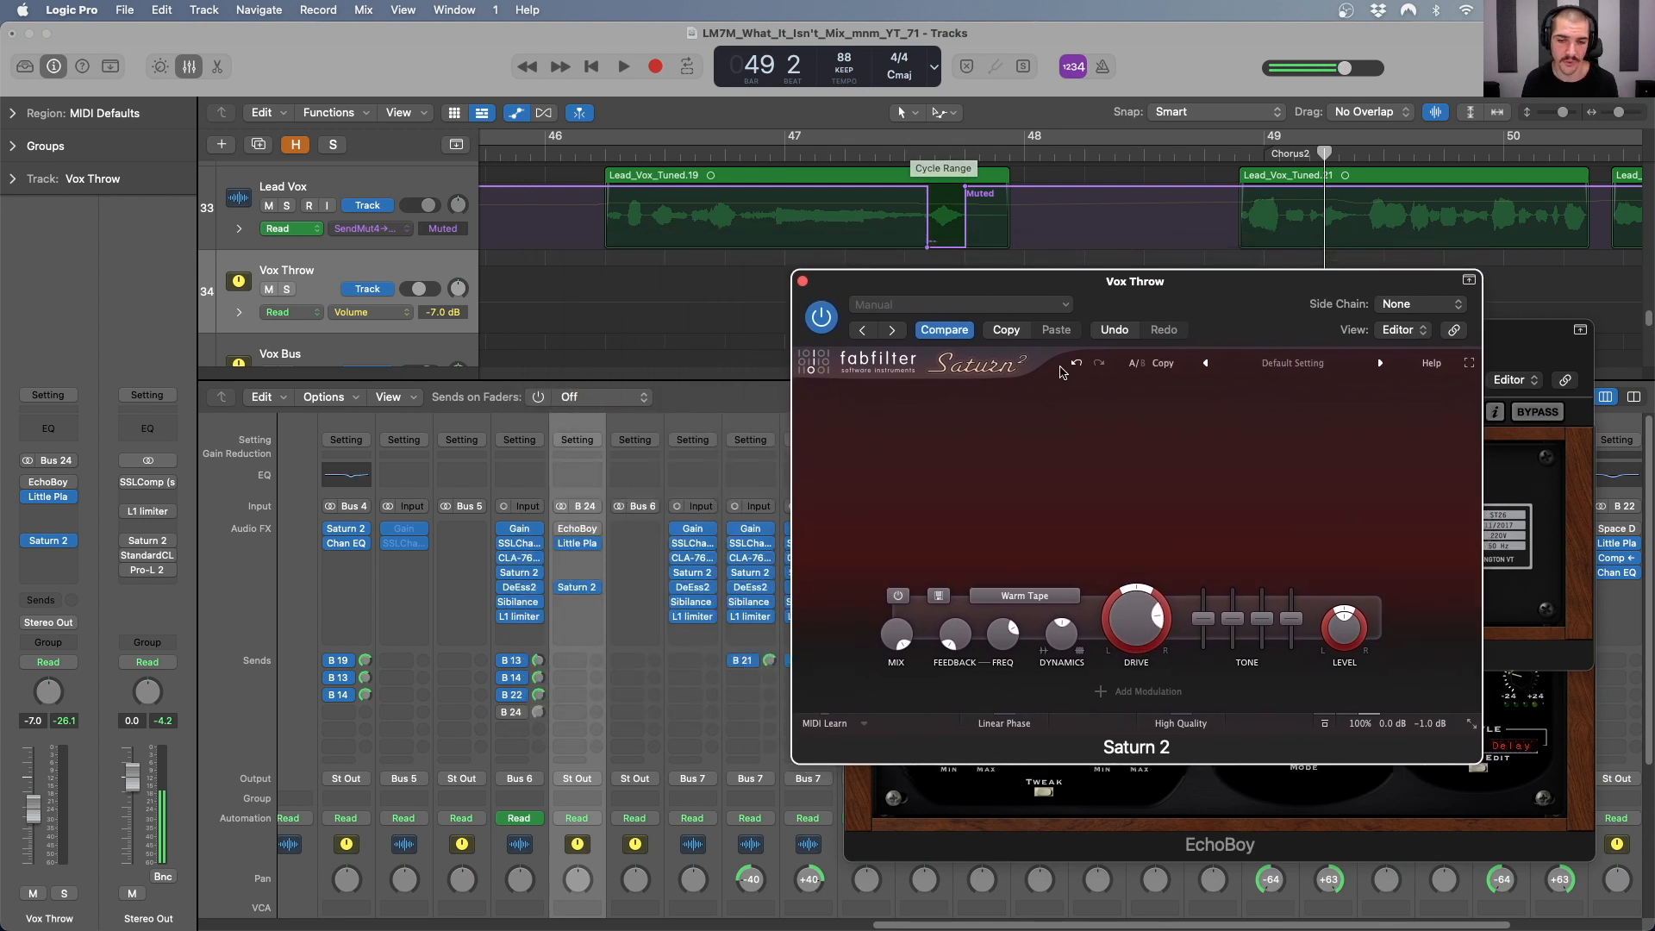
- Bypass Little Plate and play from bar 47 to hear the vocal throw through Saturn 2 alone
left_click(561, 547)
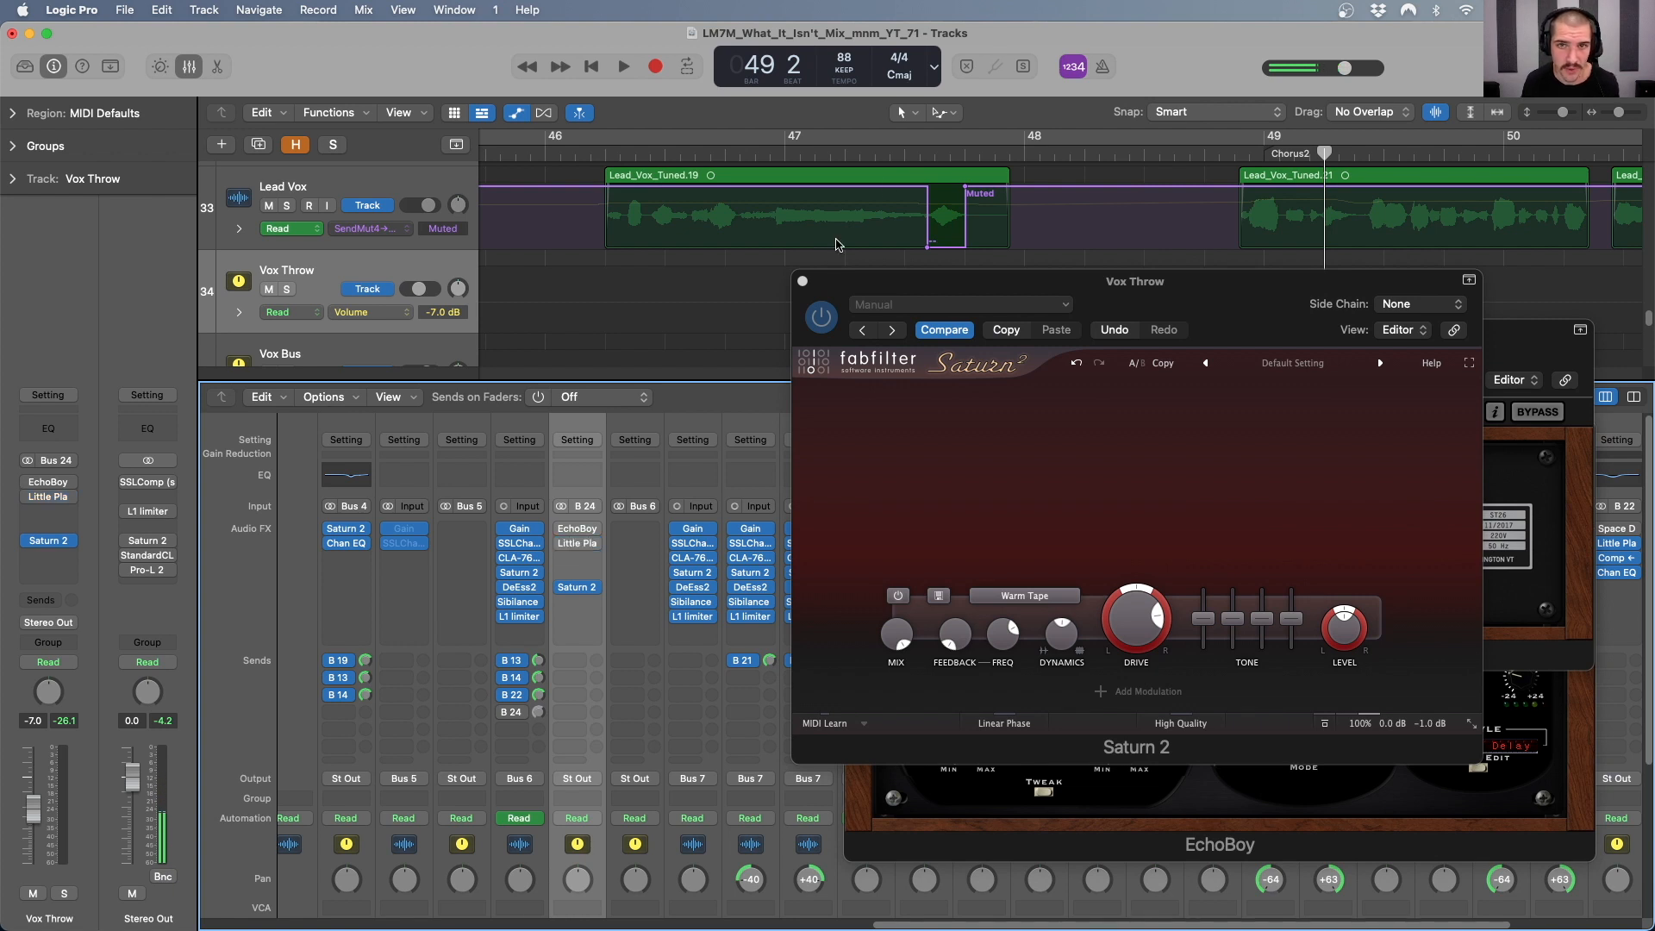
left_click(829, 157)
left_click_drag(918, 155, 786, 157)
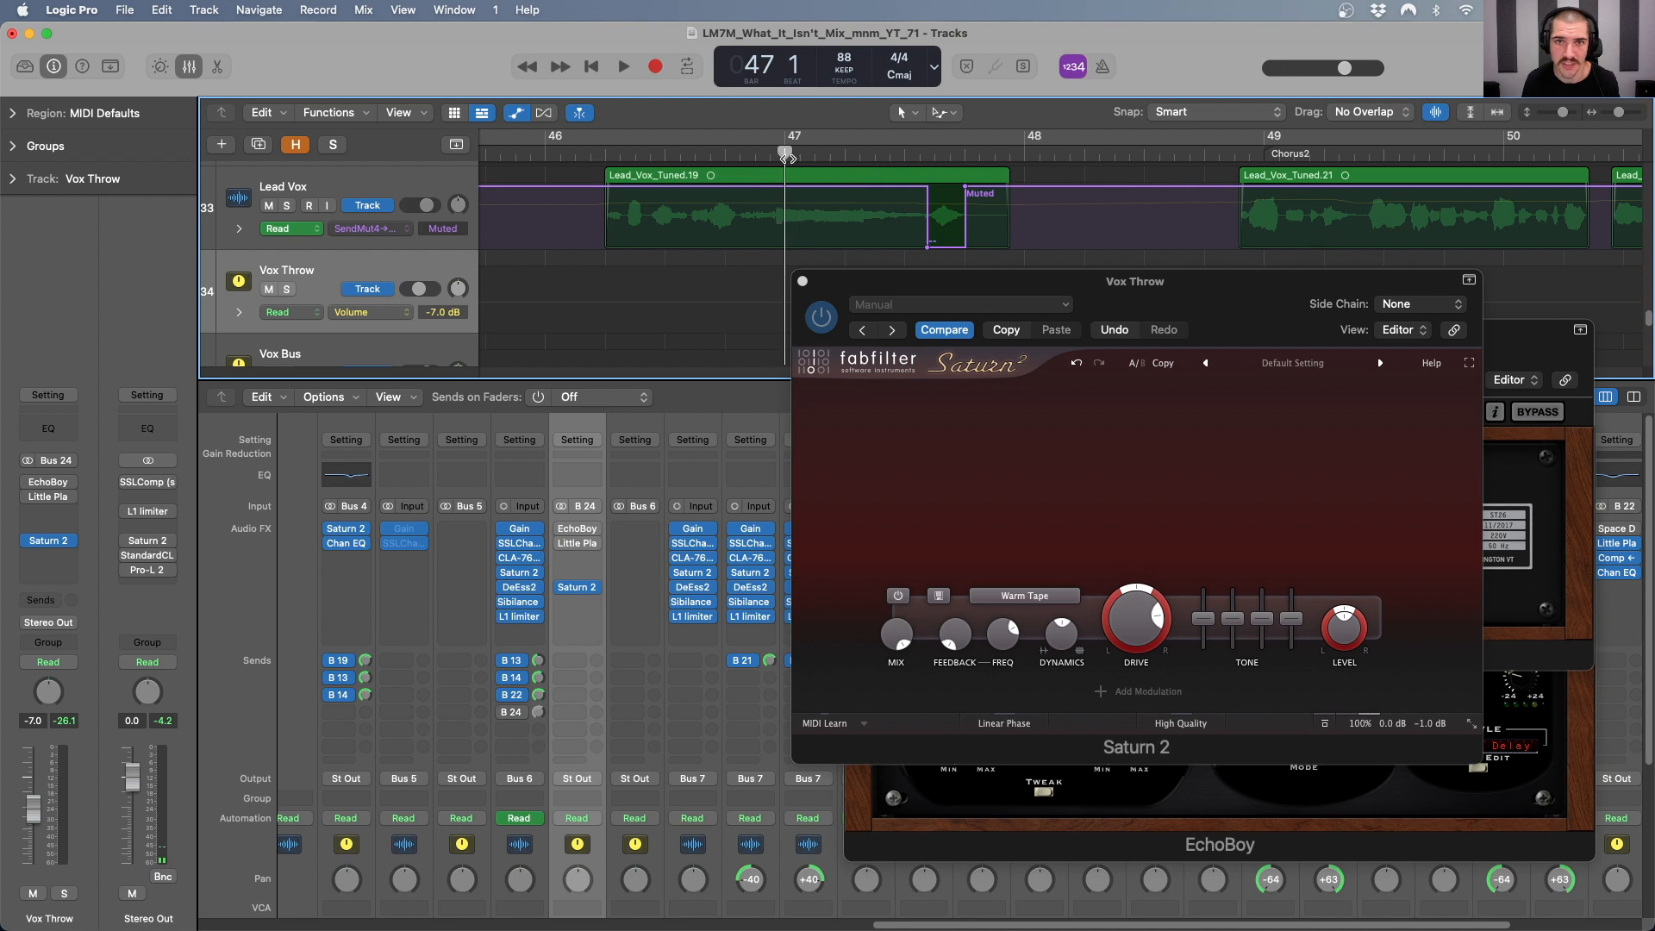
key("space")
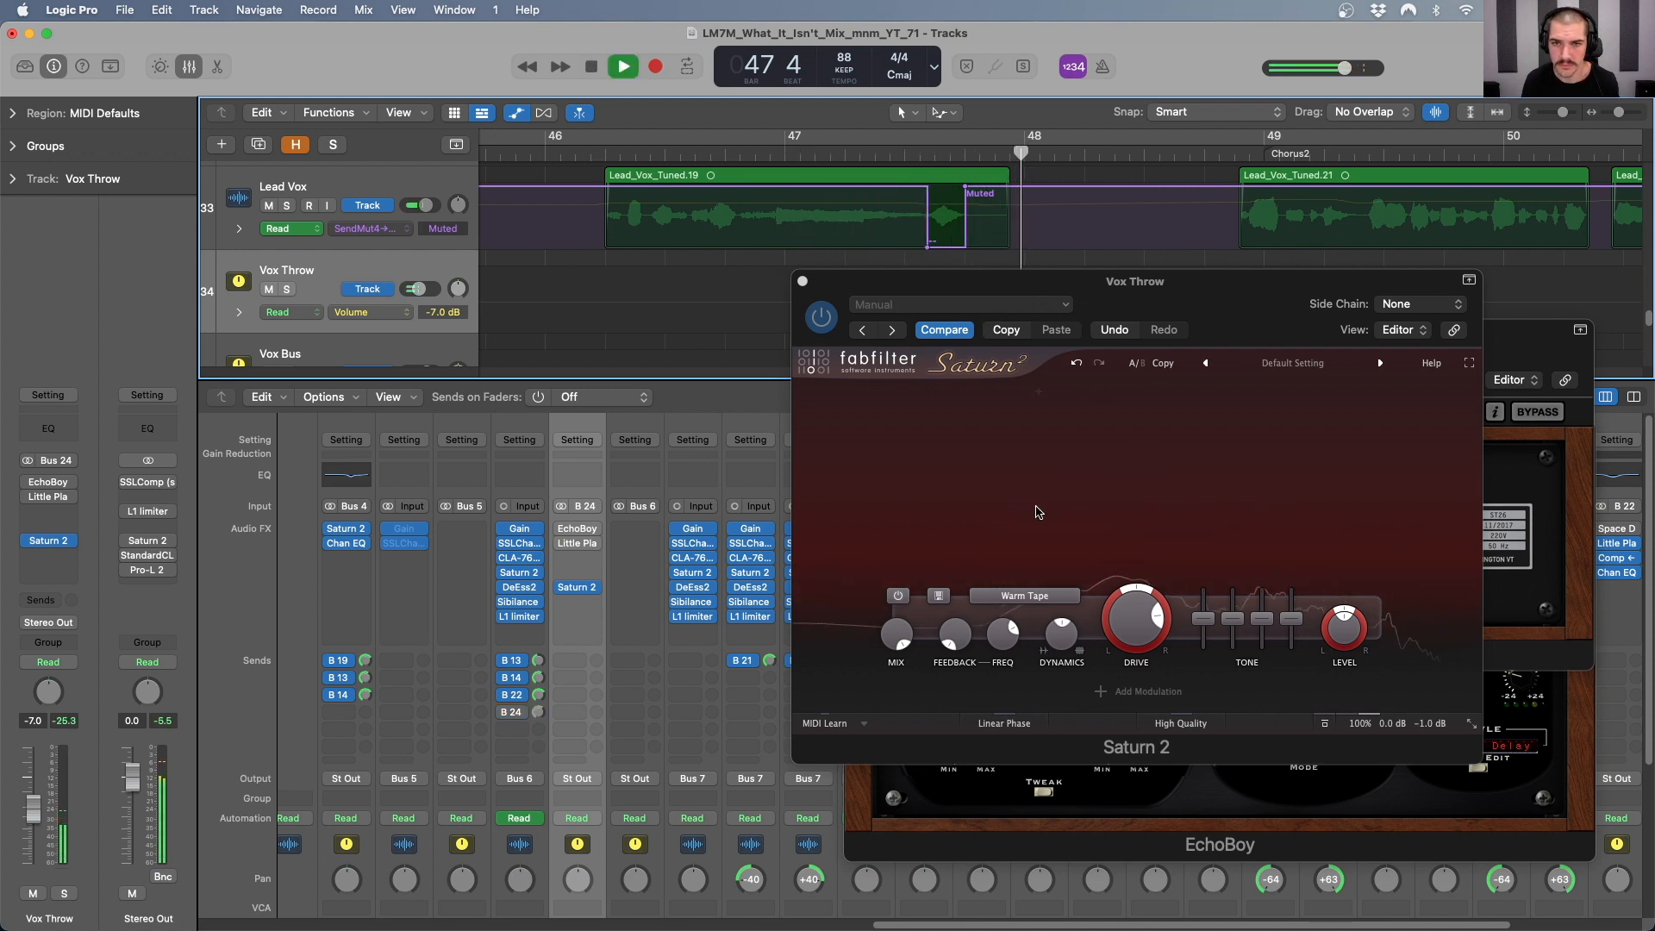
key("space")
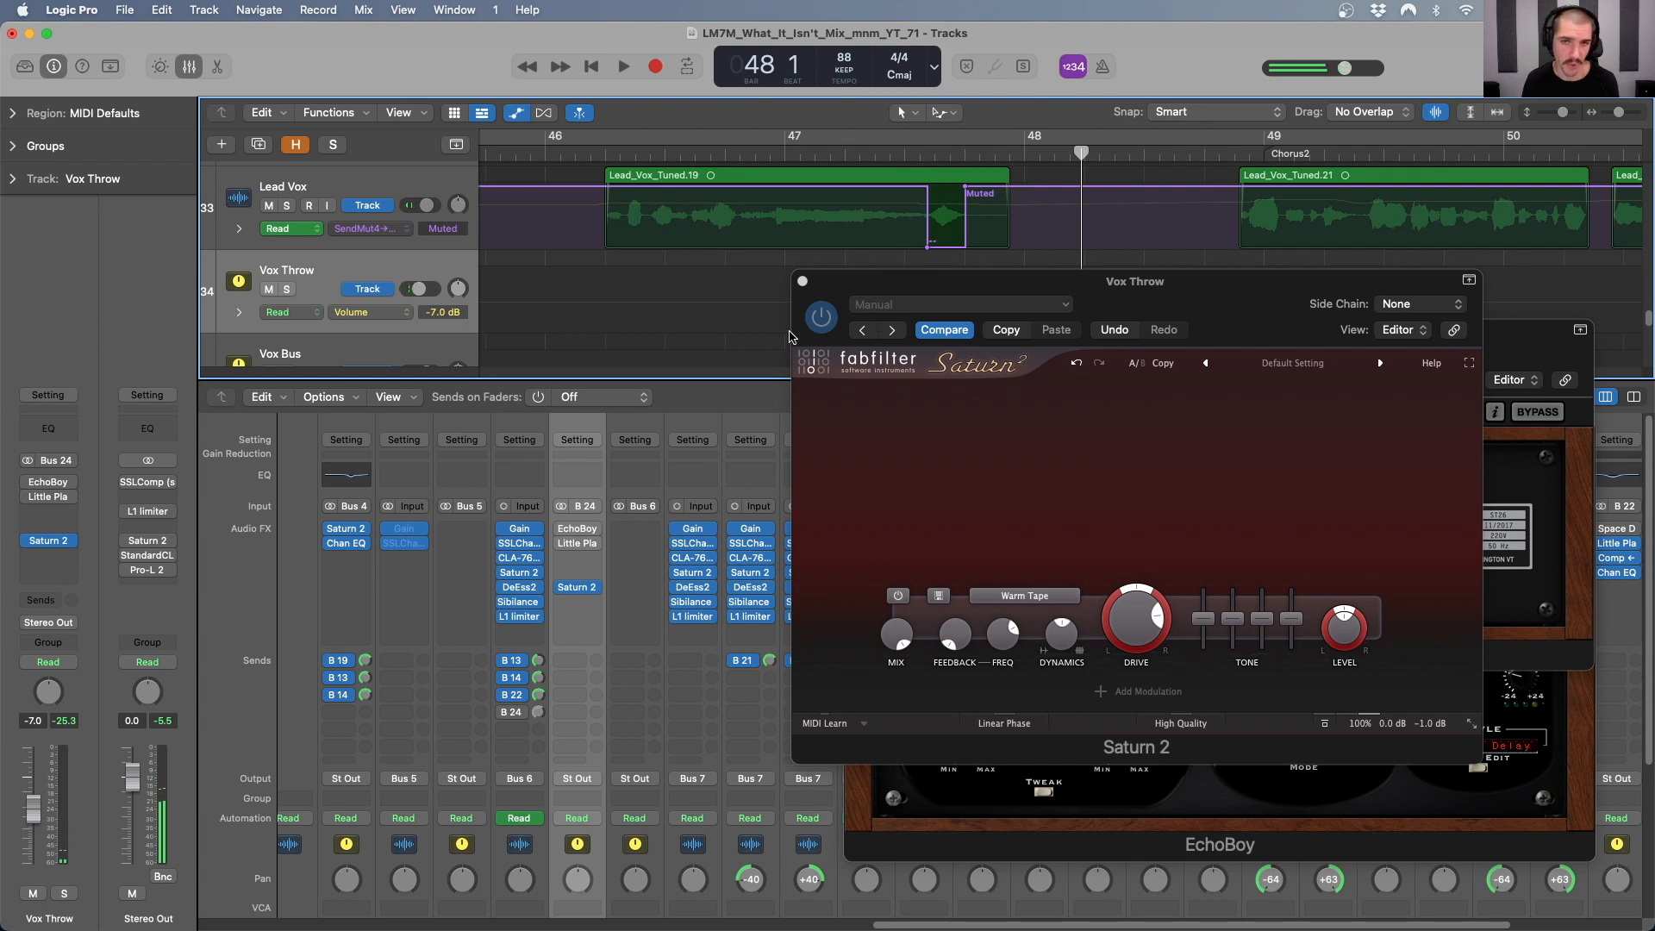
- Bypass Saturn 2, close the Saturn 2 and Little Plate windows, and re-enable EchoBoy on the Vox Throw channel
left_click_drag(851, 296, 901, 332)
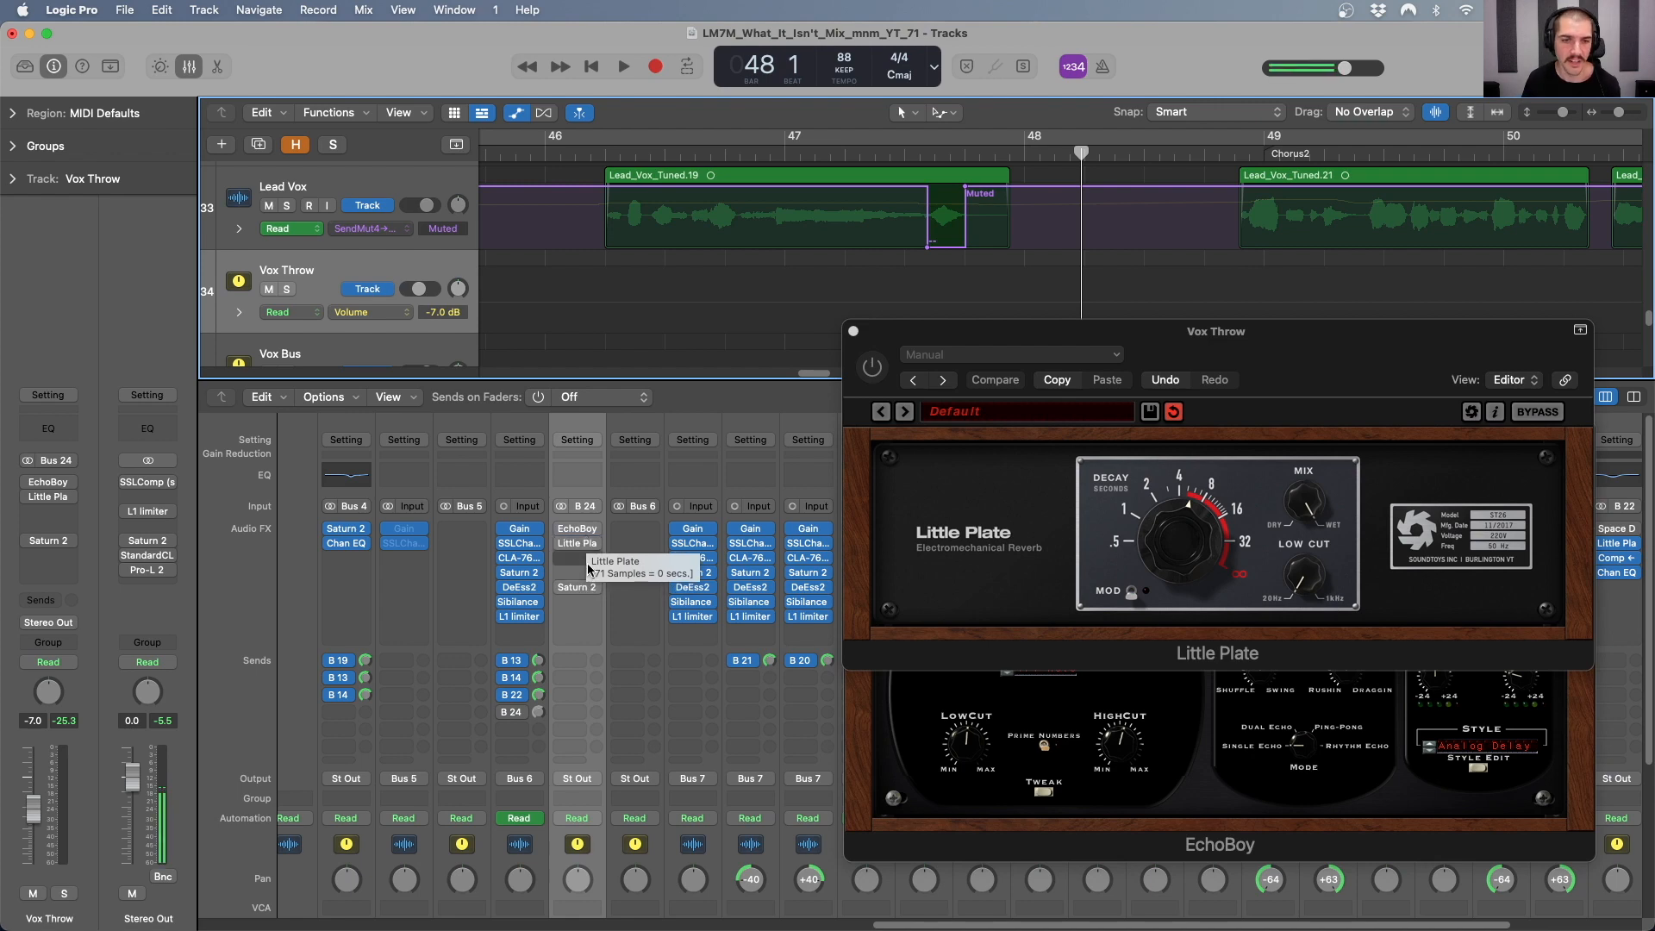
left_click(853, 331)
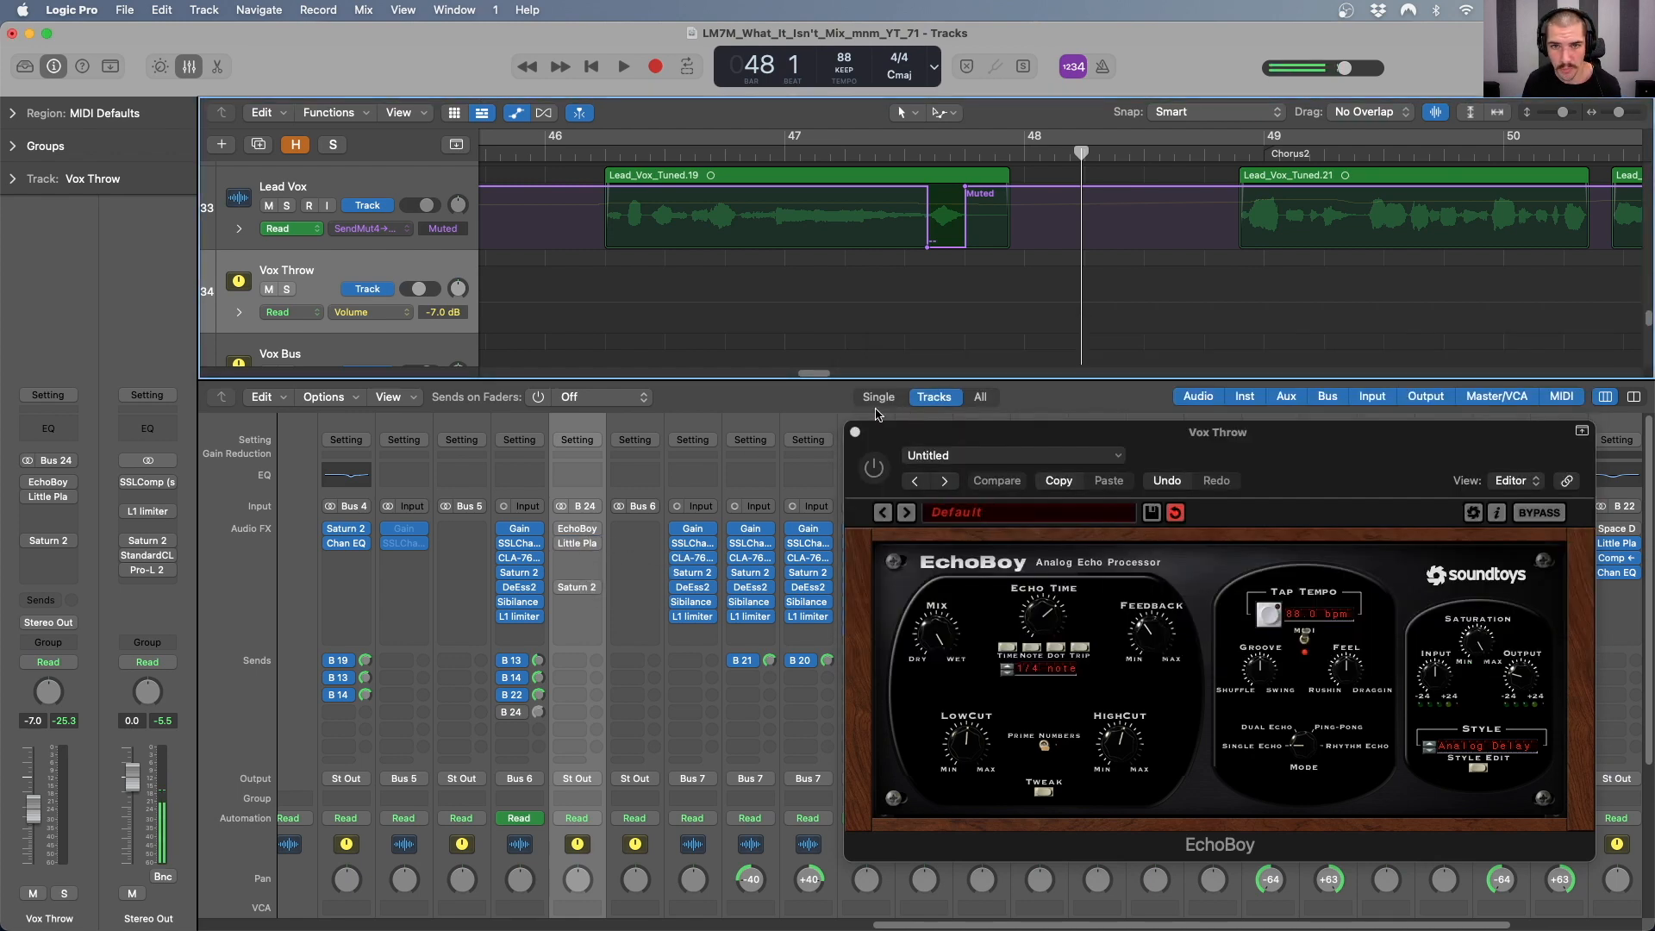
left_click(563, 529)
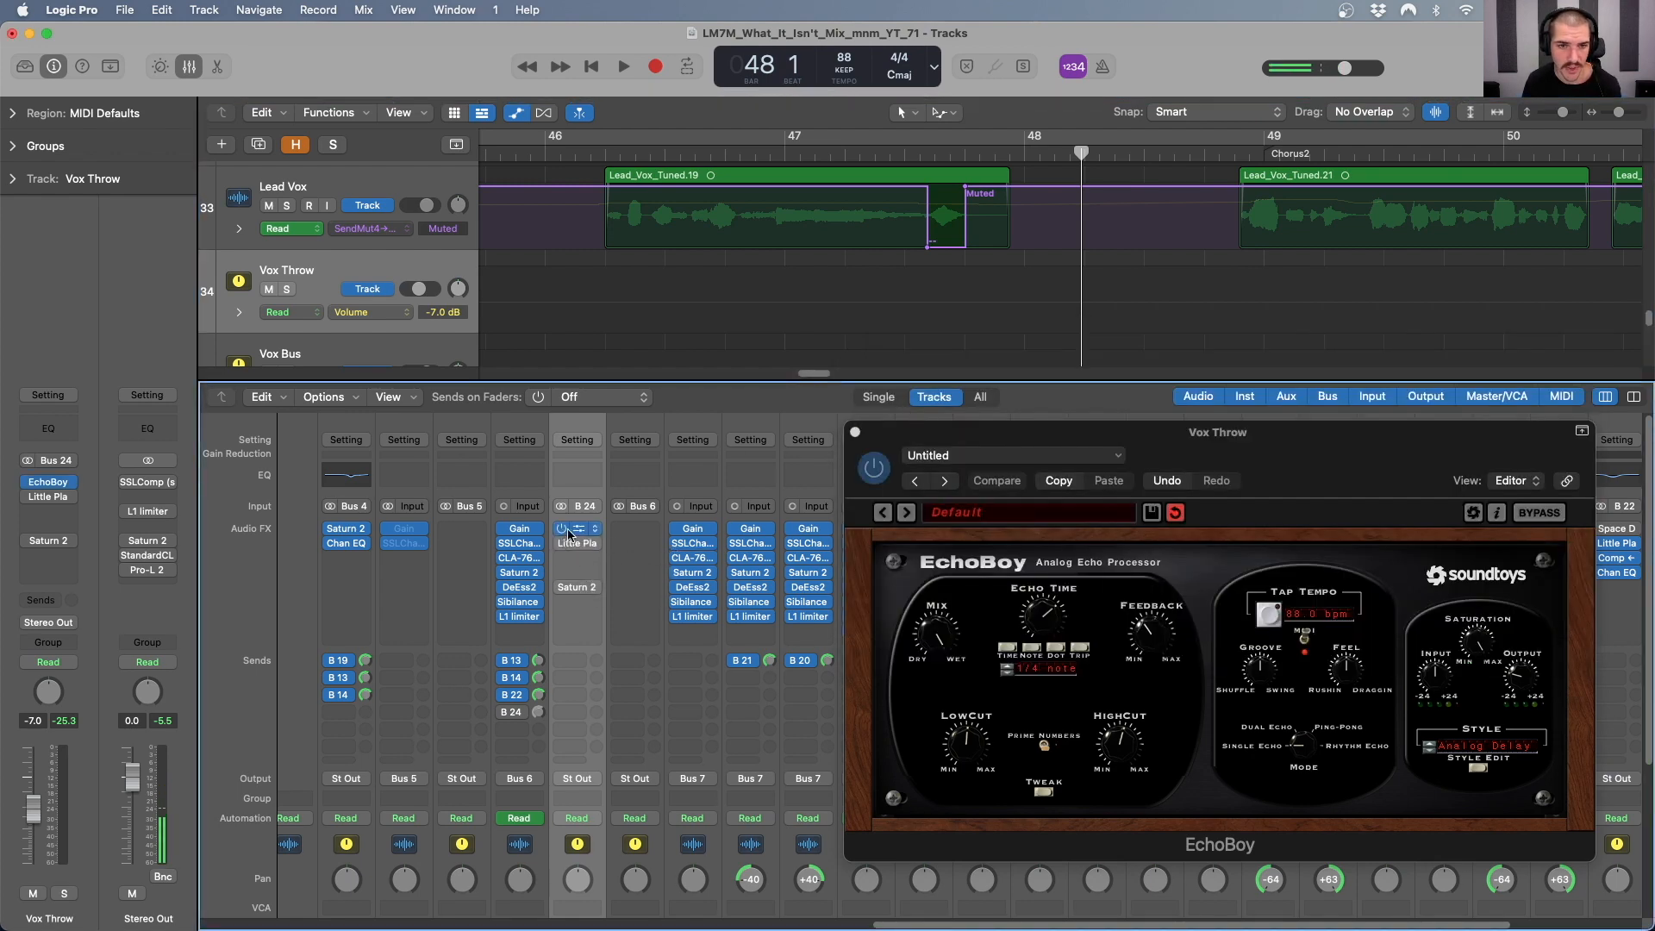
- Set Vox Throw's automation mode to Latch and switch EchoBoy's echo time from note values to Time mode
left_click_drag(1027, 153, 967, 152)
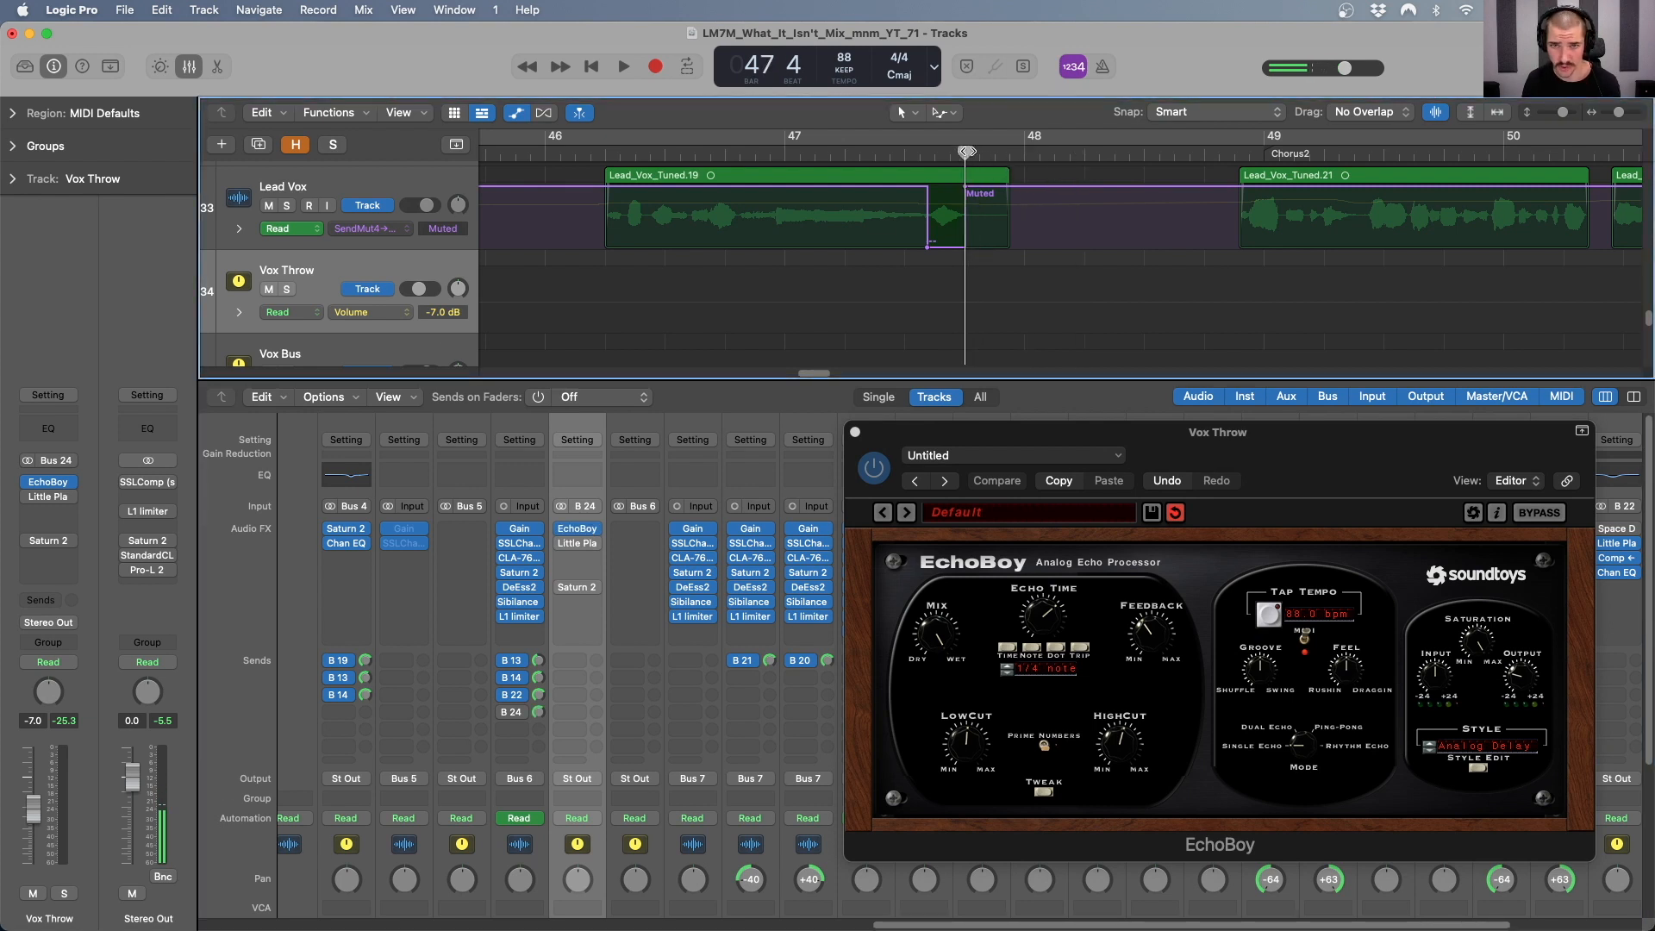
left_click(266, 312)
left_click(315, 348)
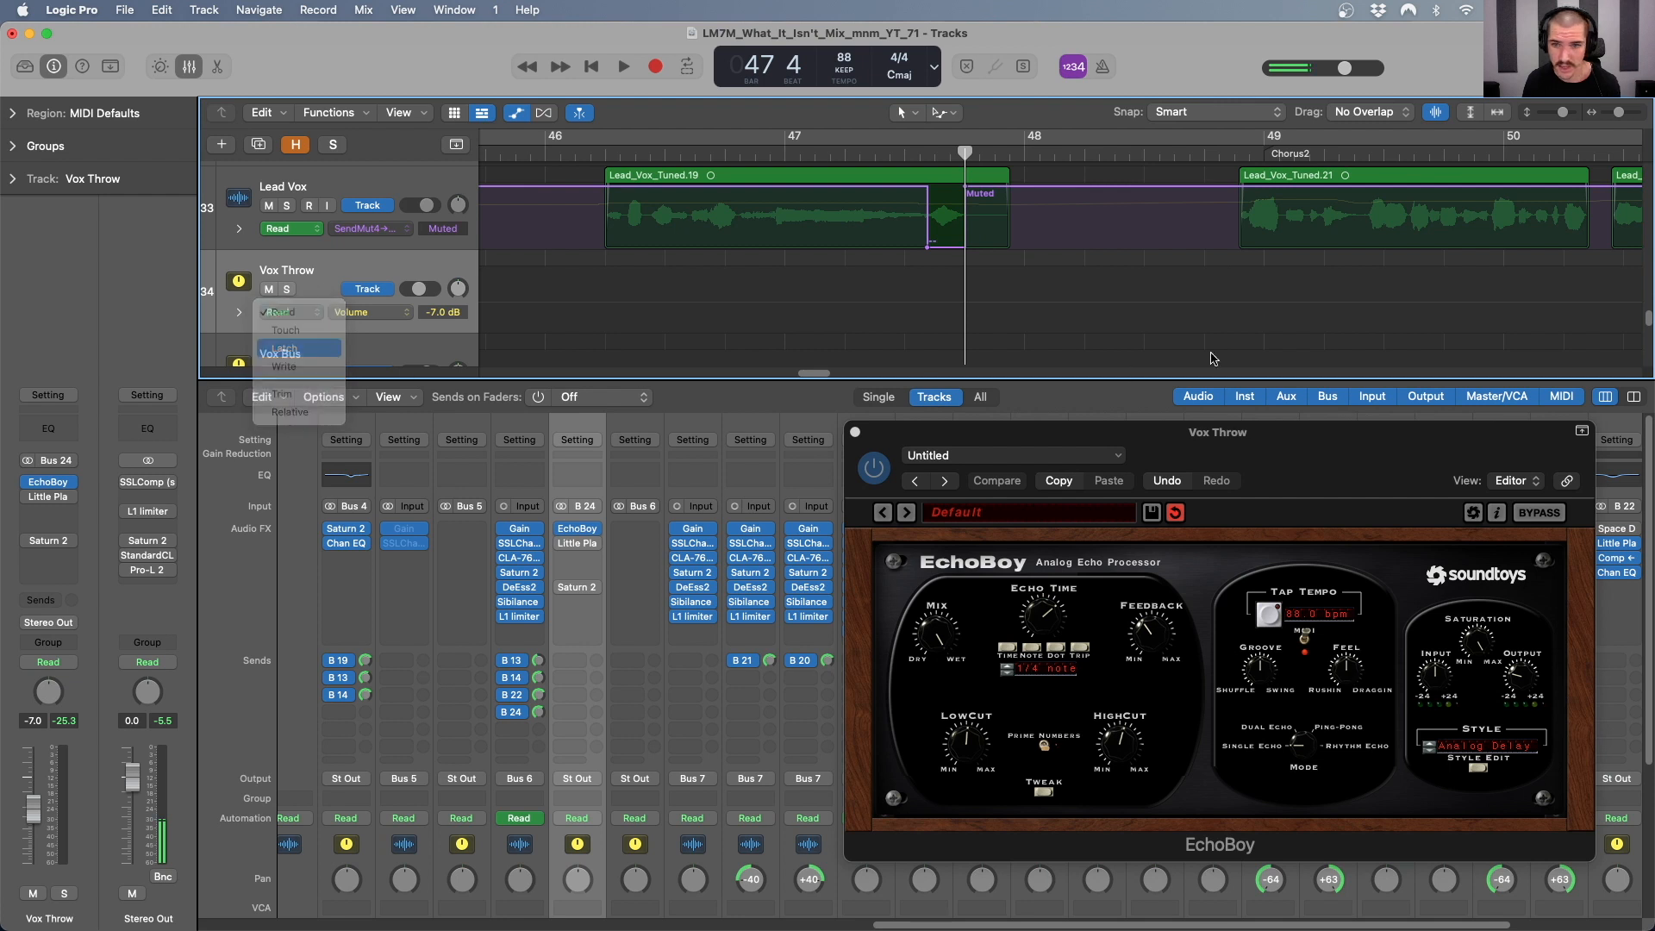
left_click_drag(1225, 446, 1137, 447)
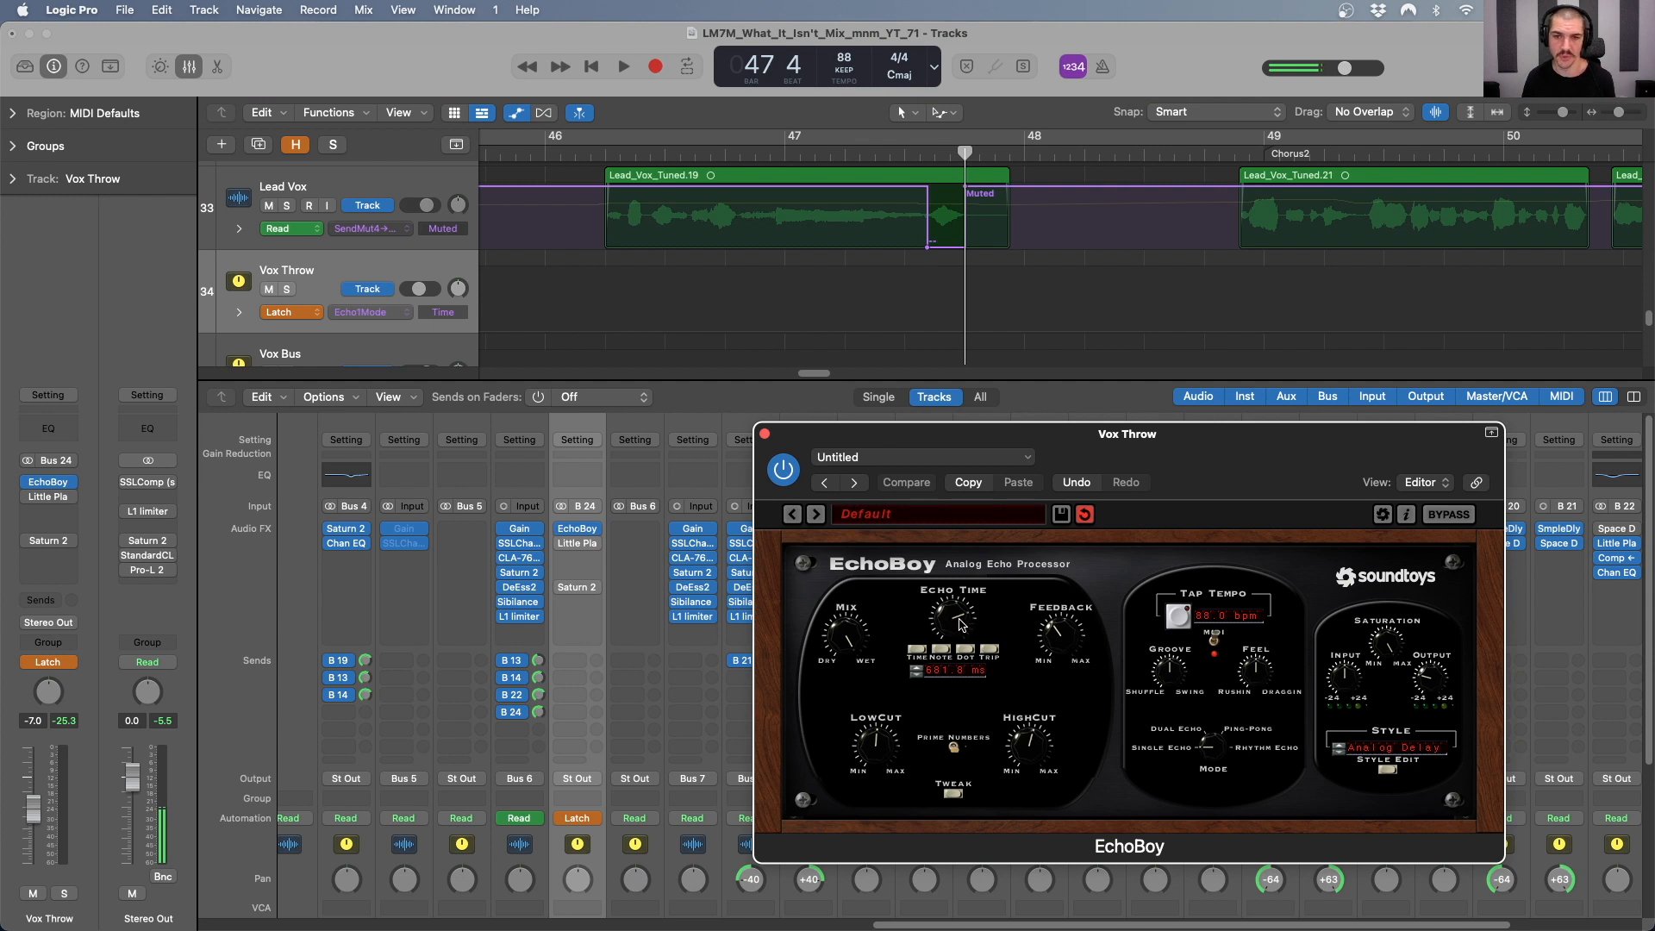
- Record a sweep of EchoBoy's Echo Time on Vox Throw in Latch mode while playing from bar 46 beat 4 into bar 48
left_click(750, 156)
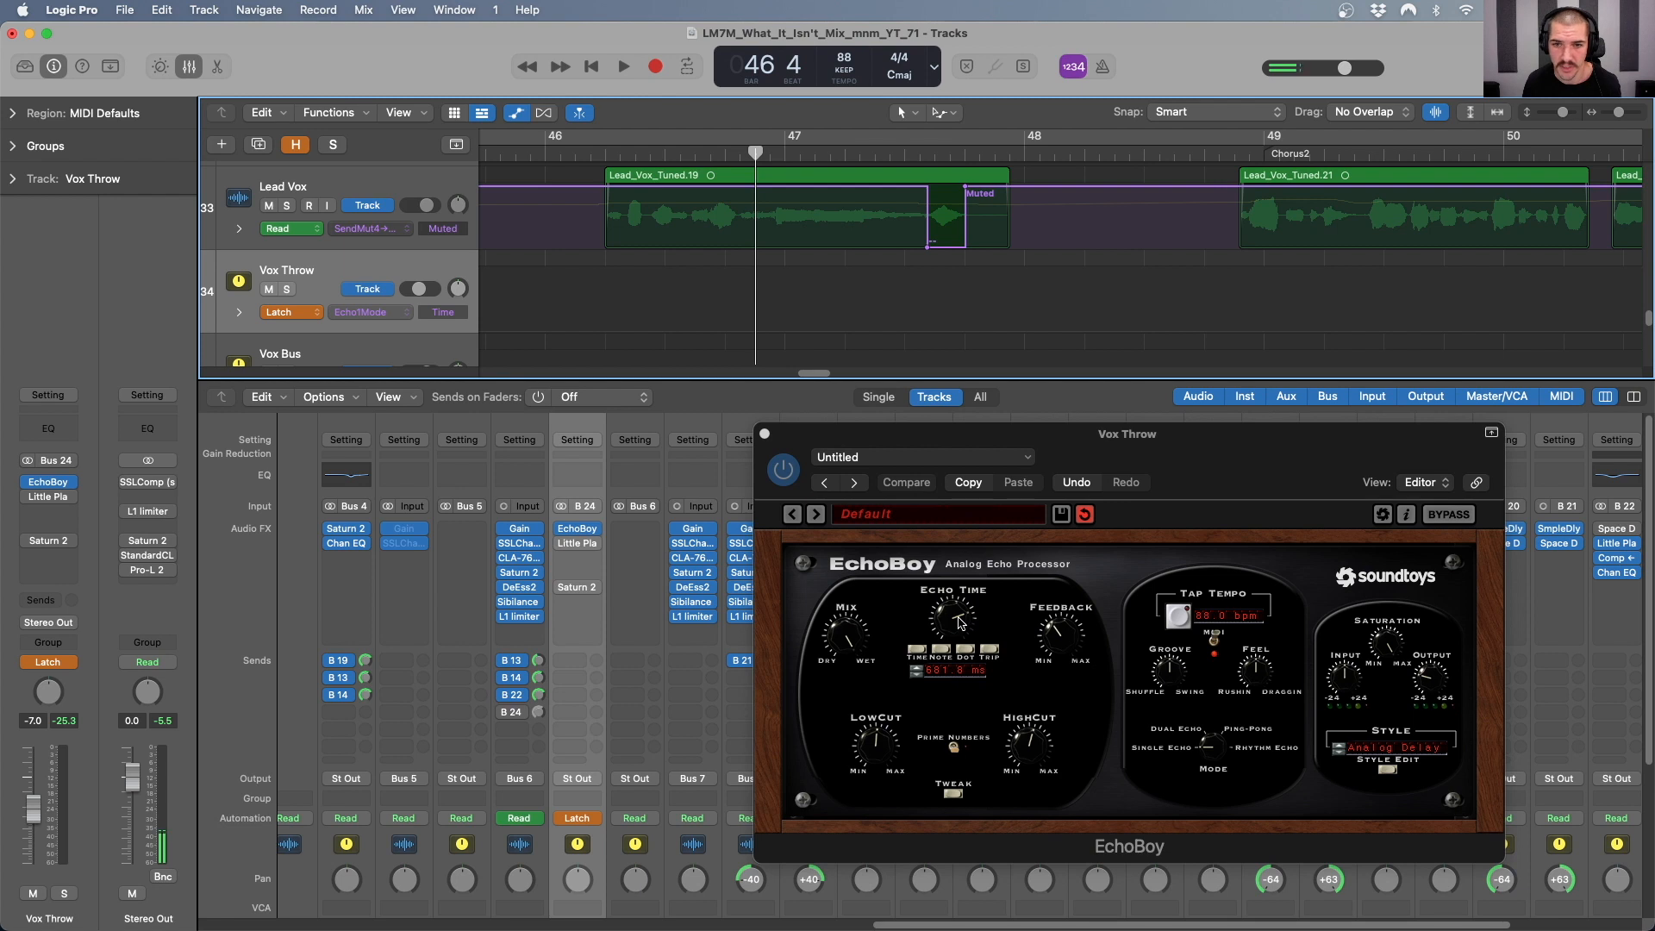
key("space")
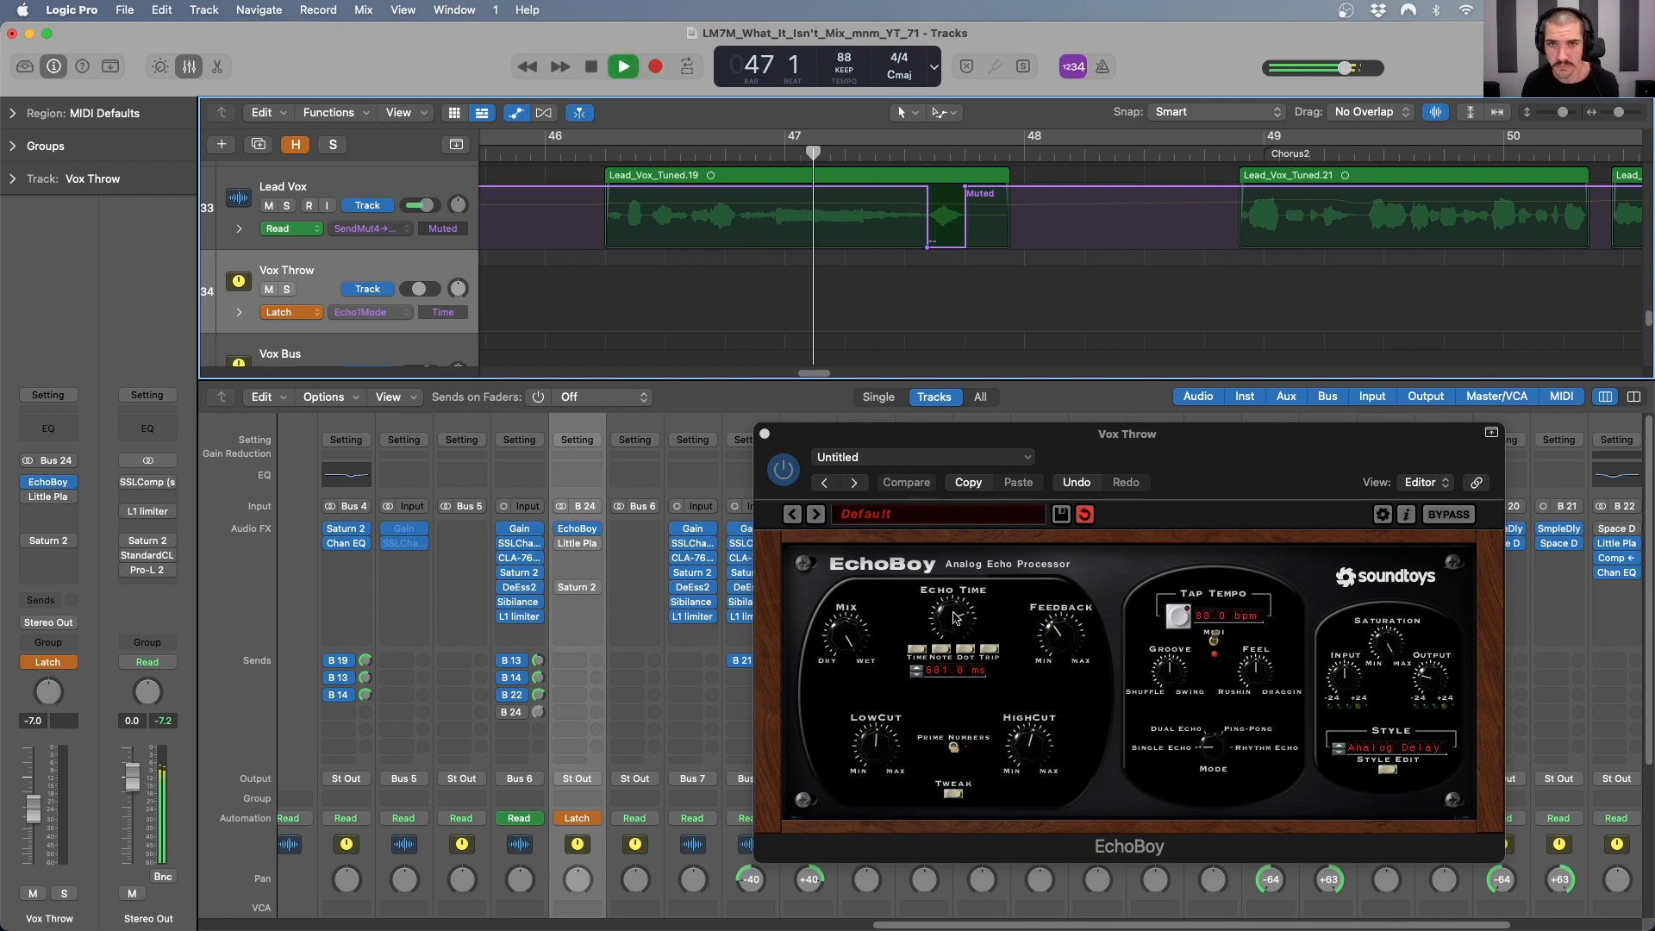
mouse_move(955, 617)
left_mouse_down()
mouse_move(957, 659)
mouse_move(957, 628)
left_mouse_up()
key("space")
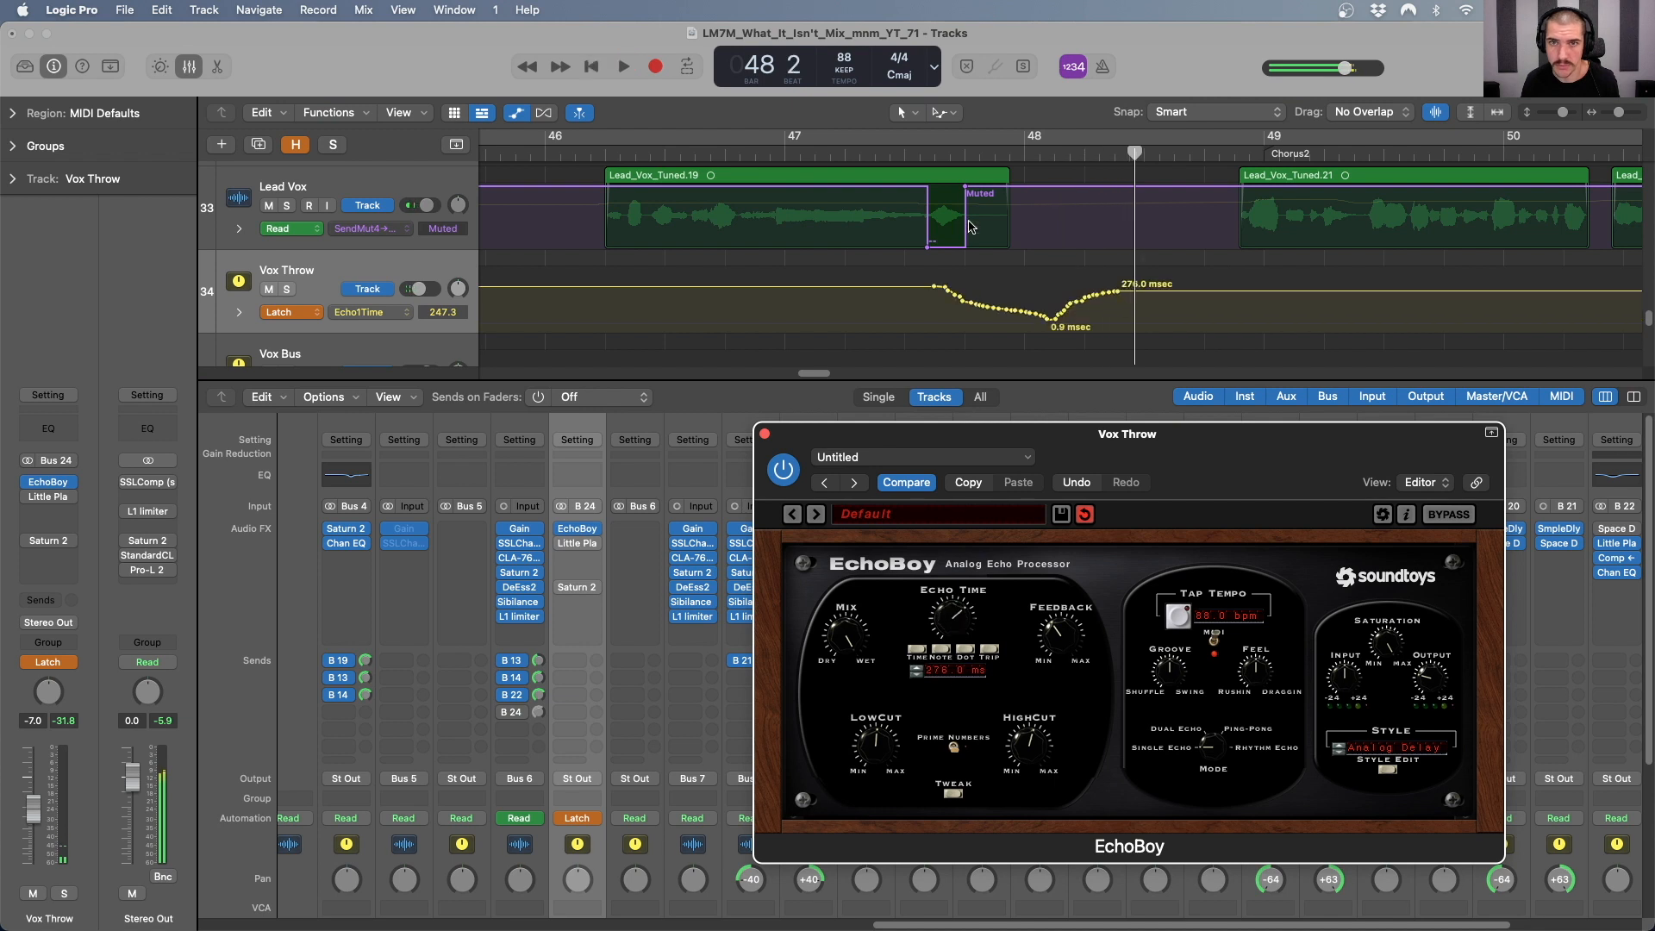
- Play from bar 47 beat 3 to hear the recorded Echo Time sweep on the vocal throw
left_click(904, 153)
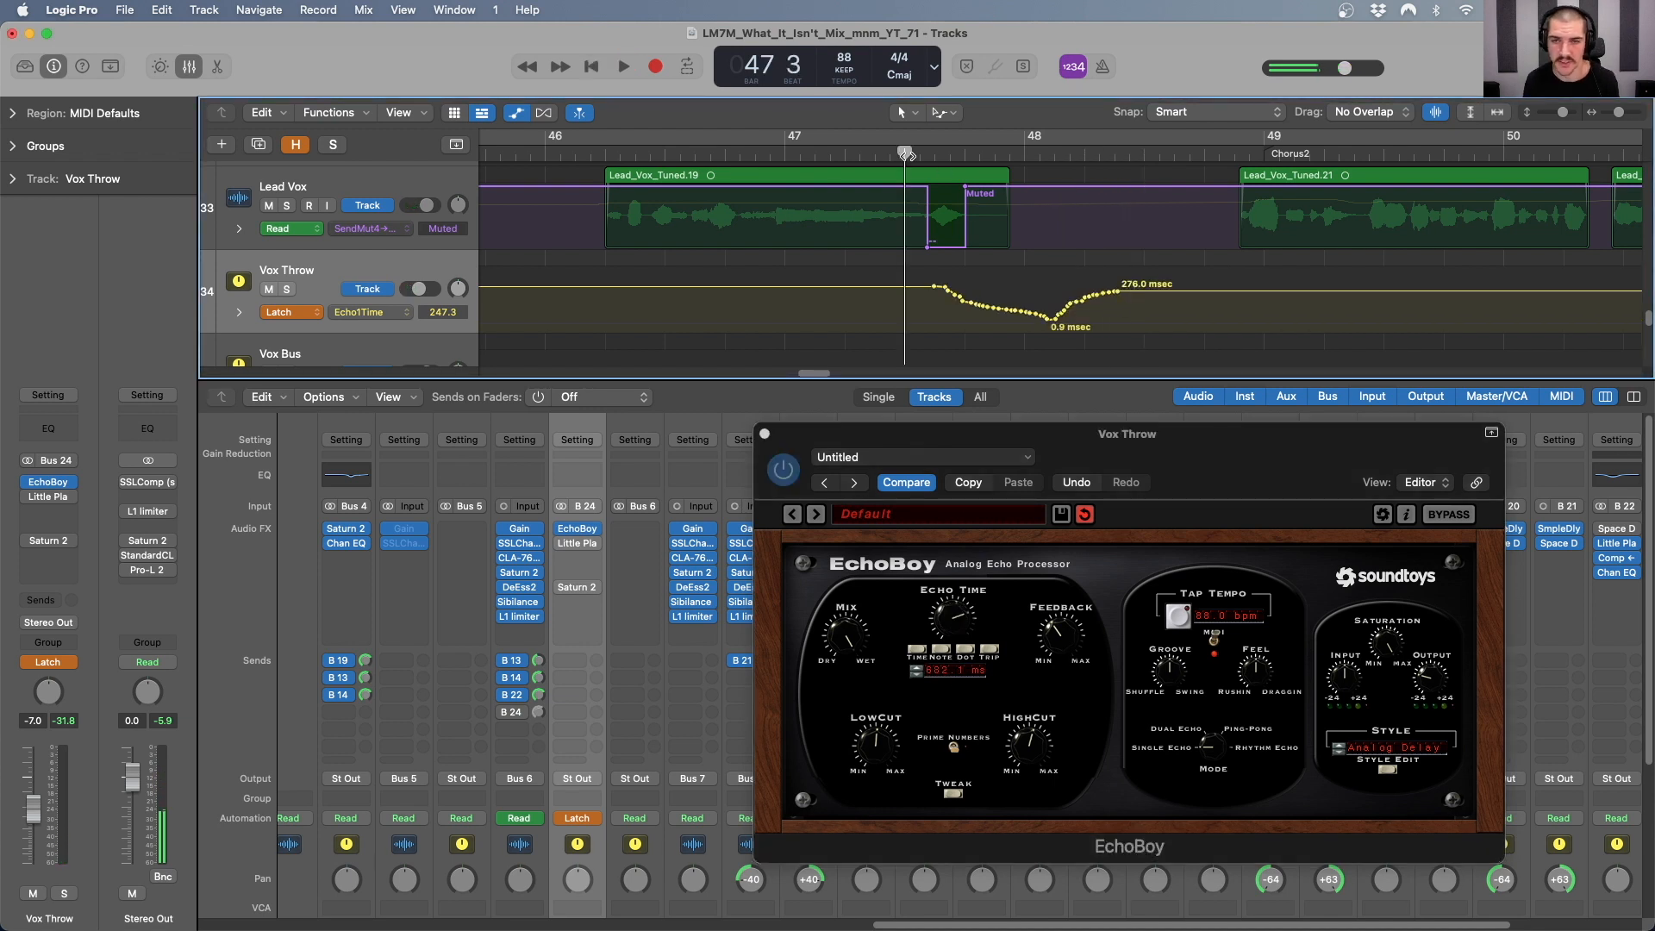
key("space")
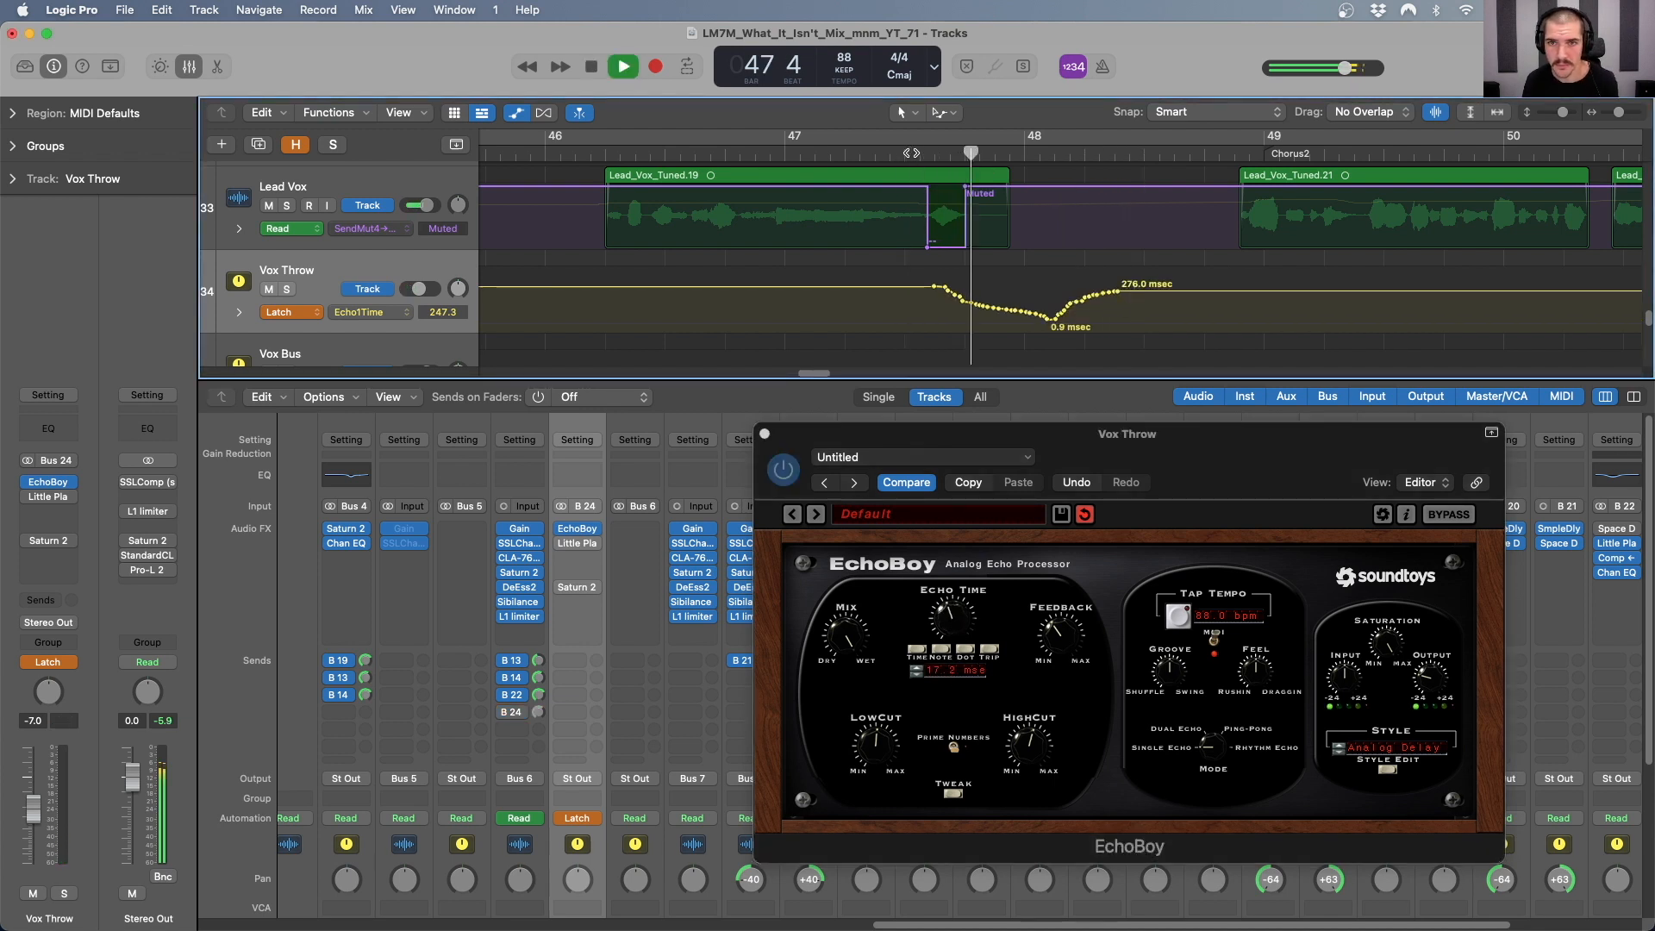
key("space")
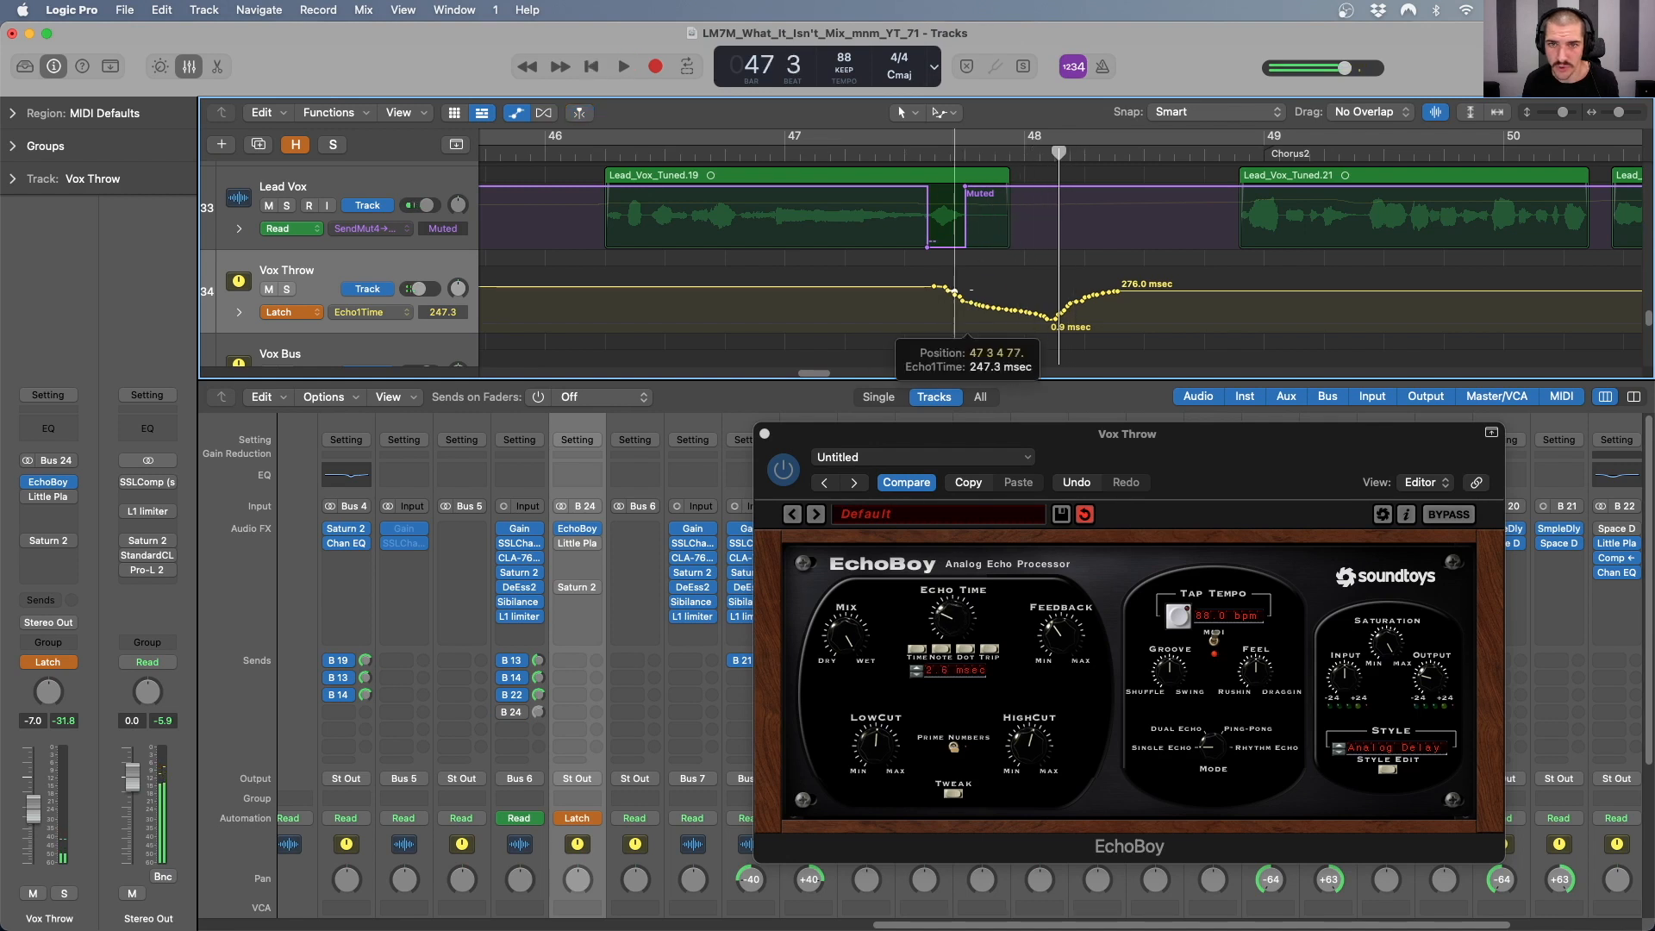
- Reshape the Echo Time automation into a straight ramp down to 1.1 msec just before Chorus2 and play it from bar 47 beat 3
left_click_drag(954, 298, 1242, 319)
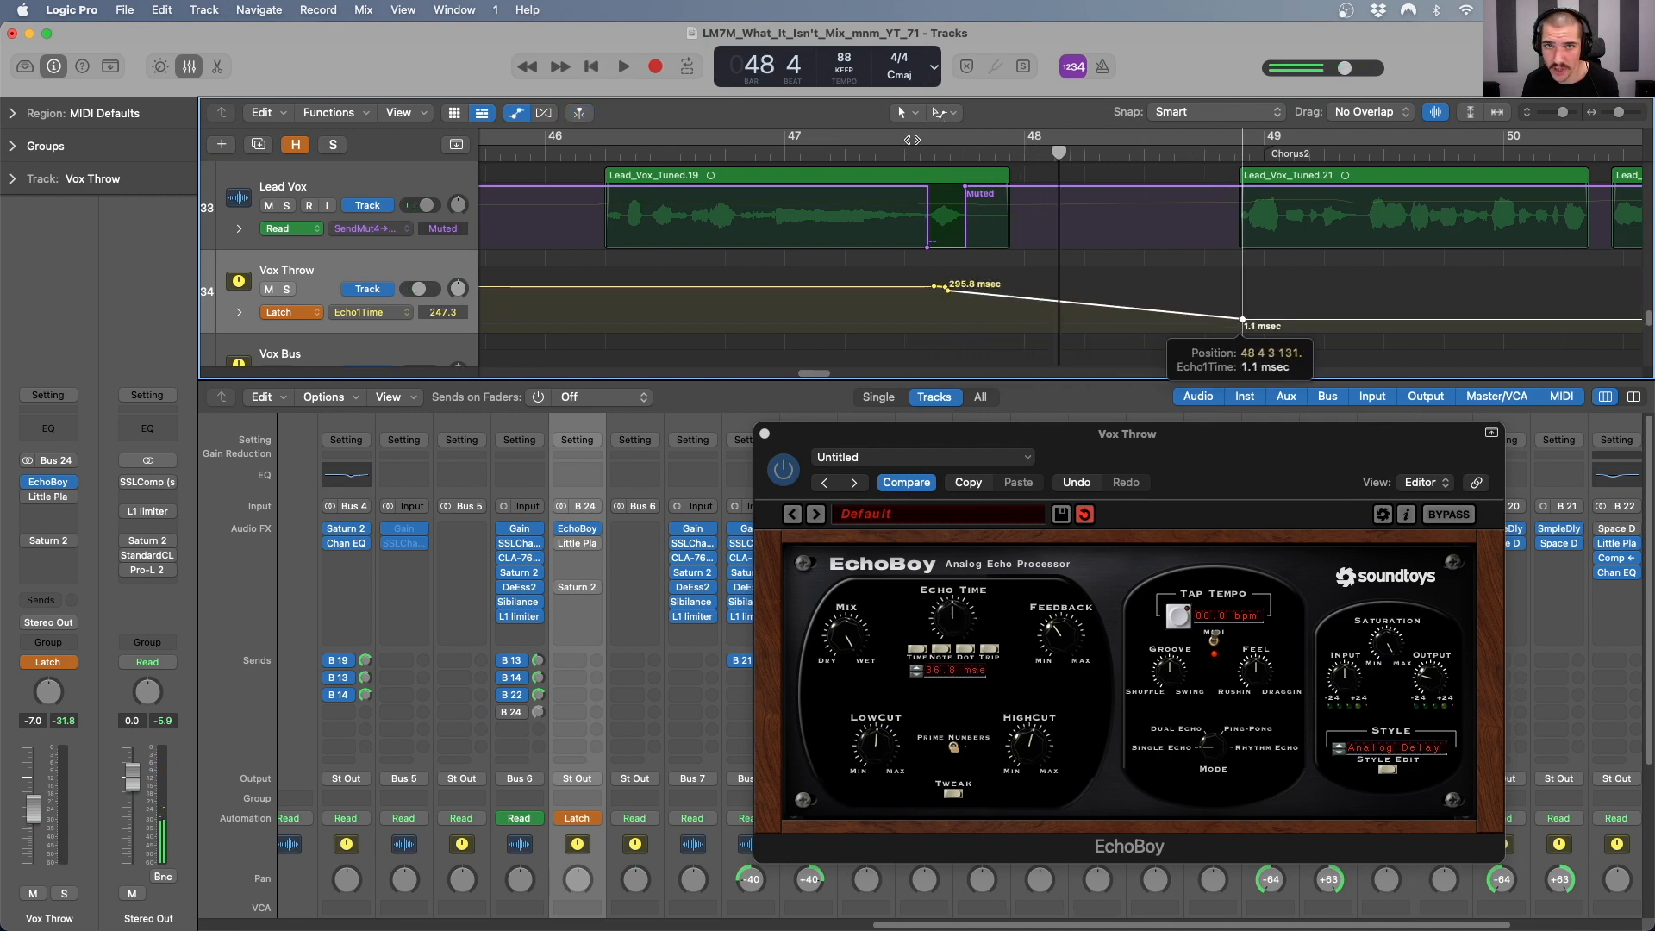
left_click(905, 154)
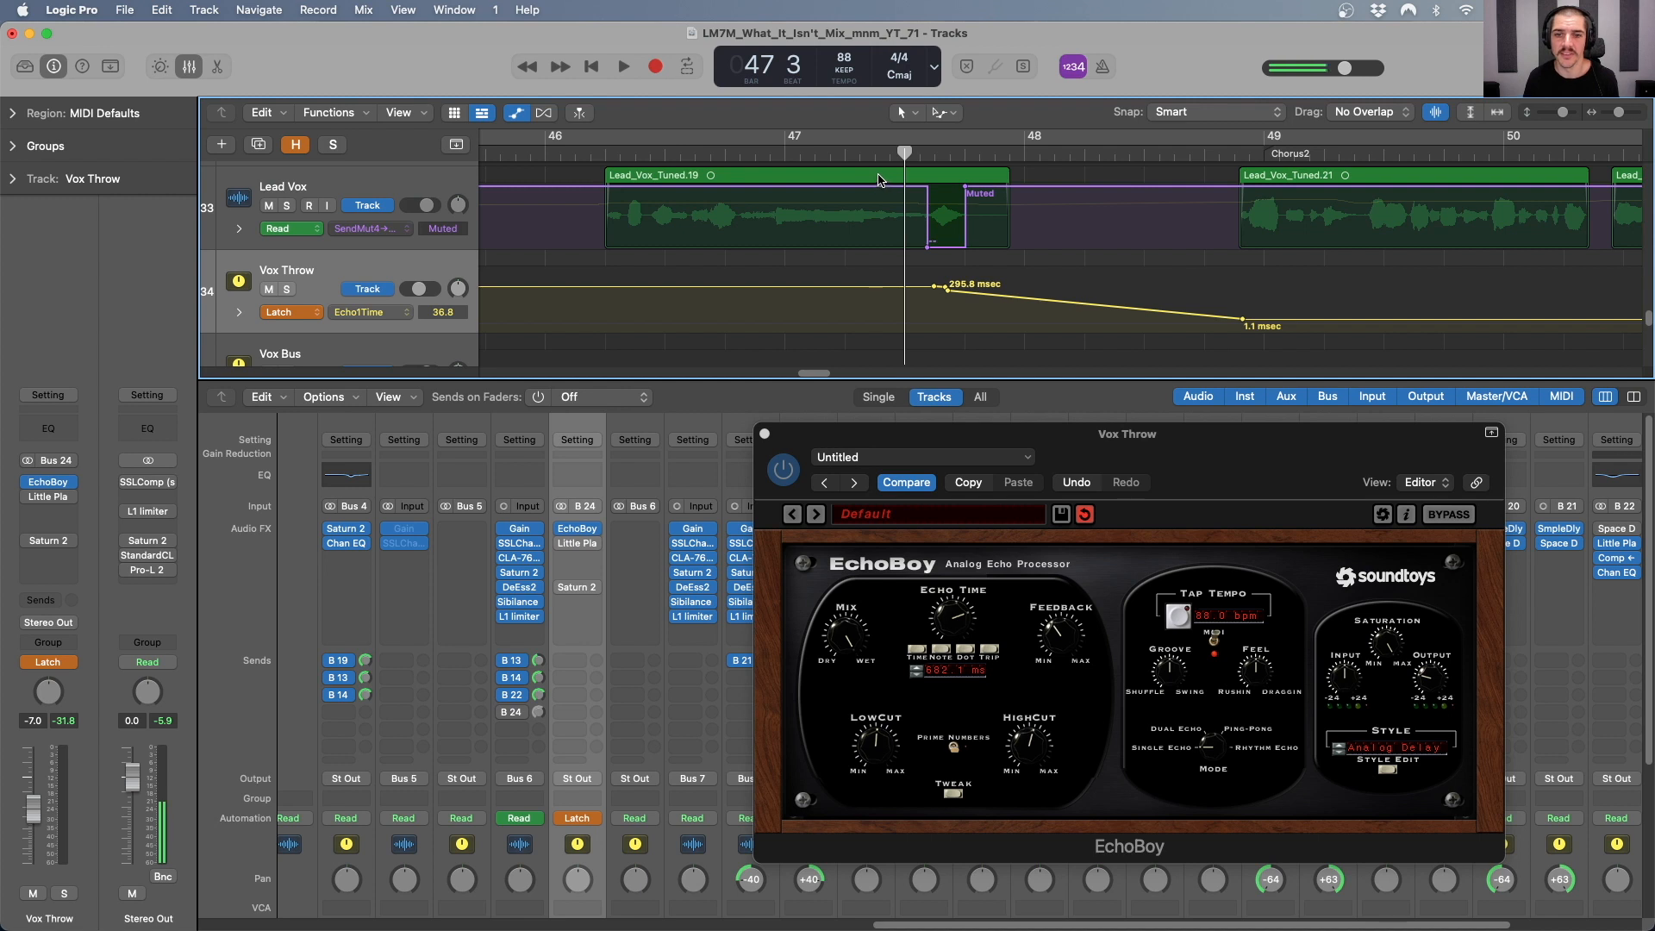
key("space")
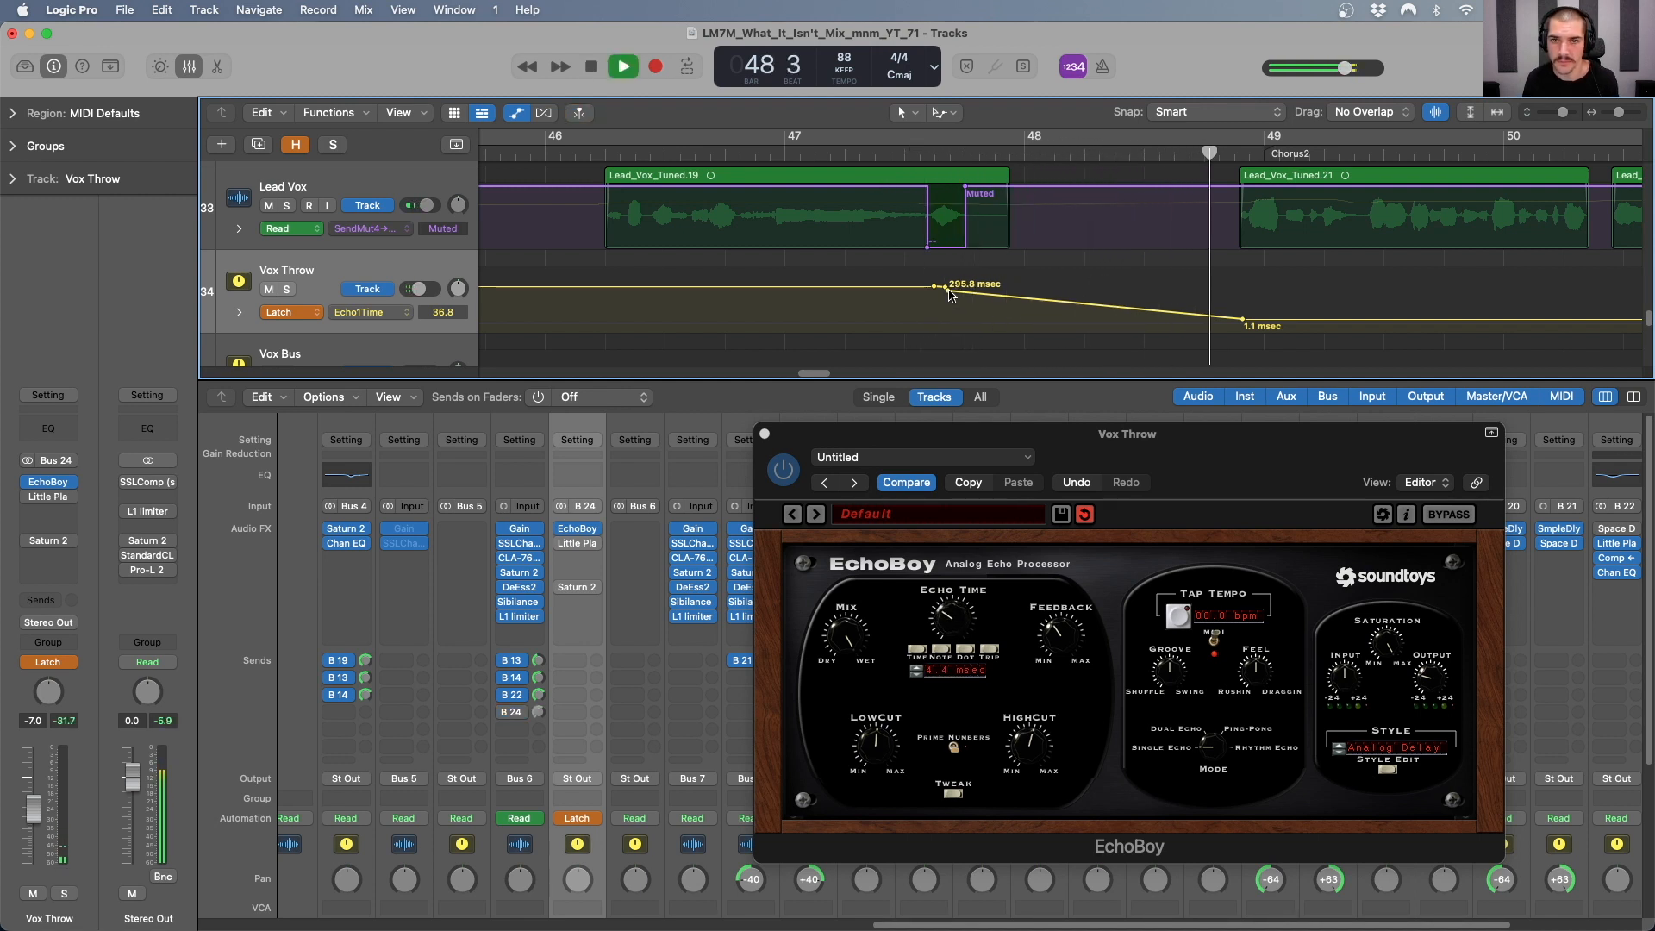
- Move the 295.8 msec Echo Time point to just after bar 48 and replay the throw into Chorus2
left_click_drag(949, 291, 1084, 291)
key("space")
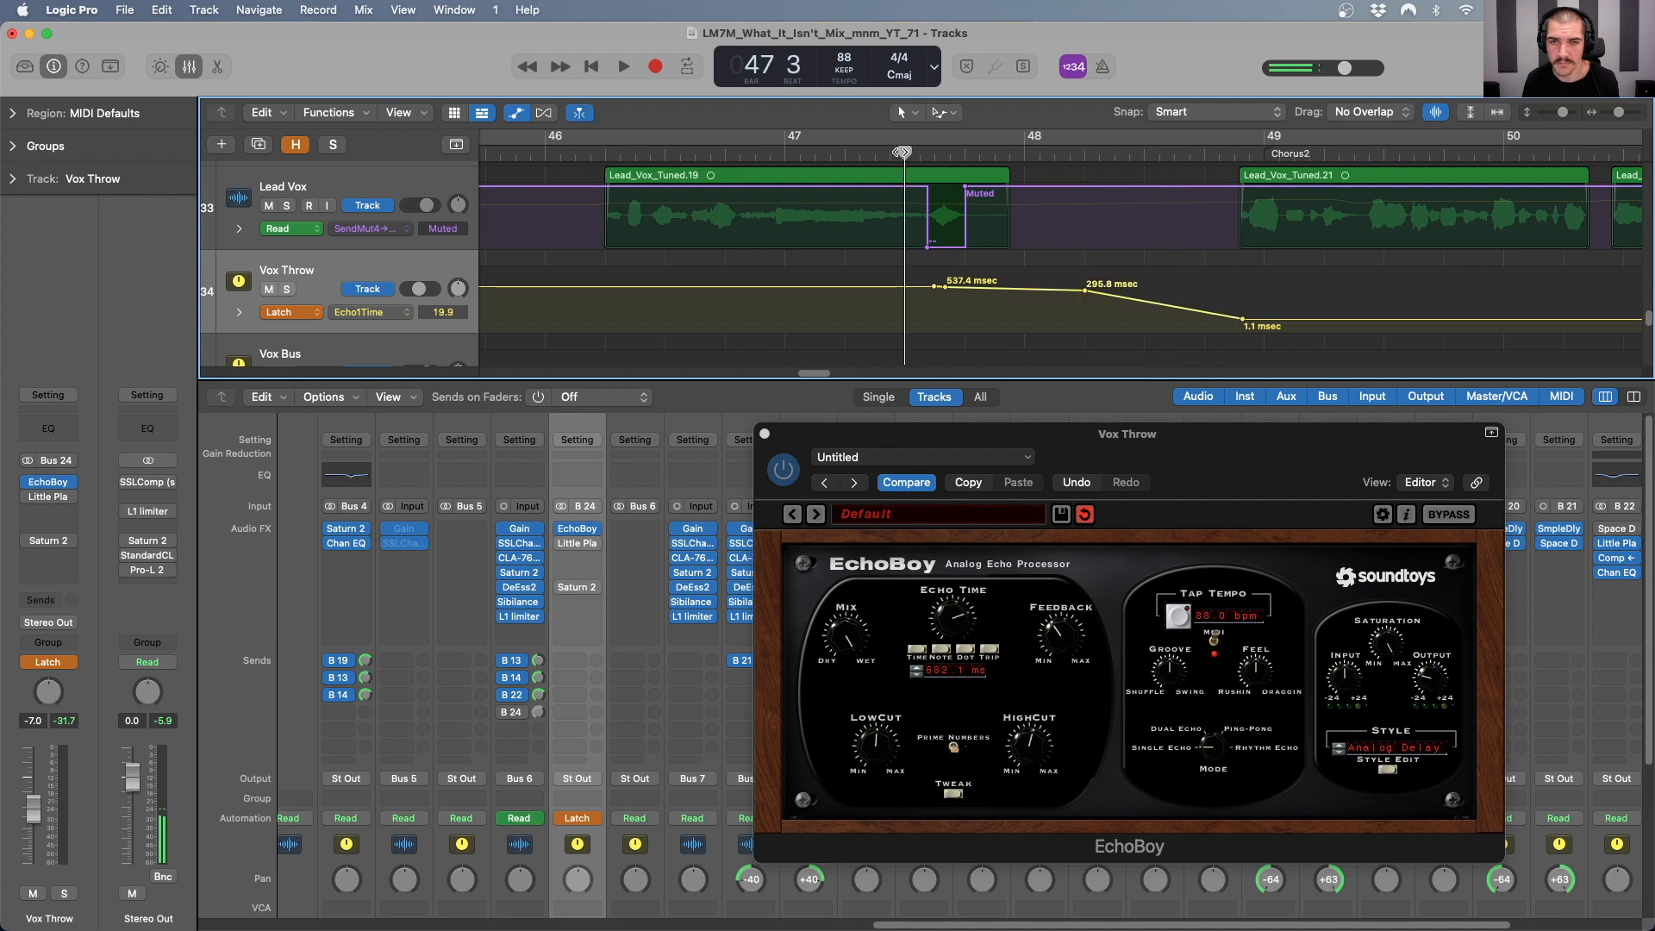
key("space")
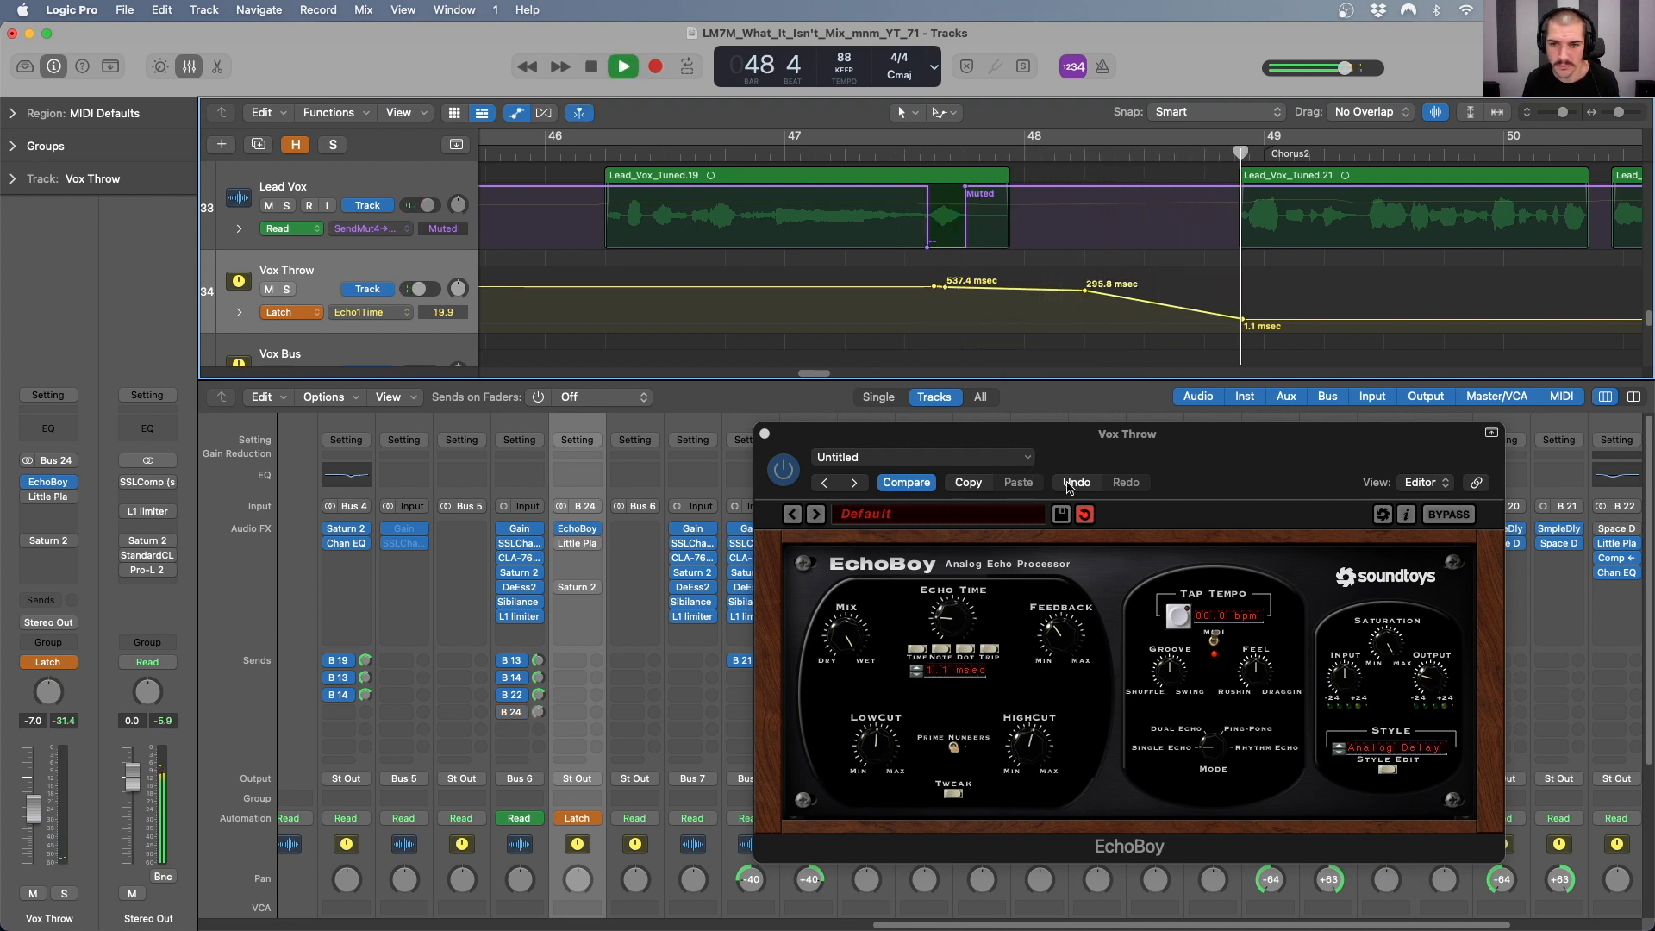
key("space")
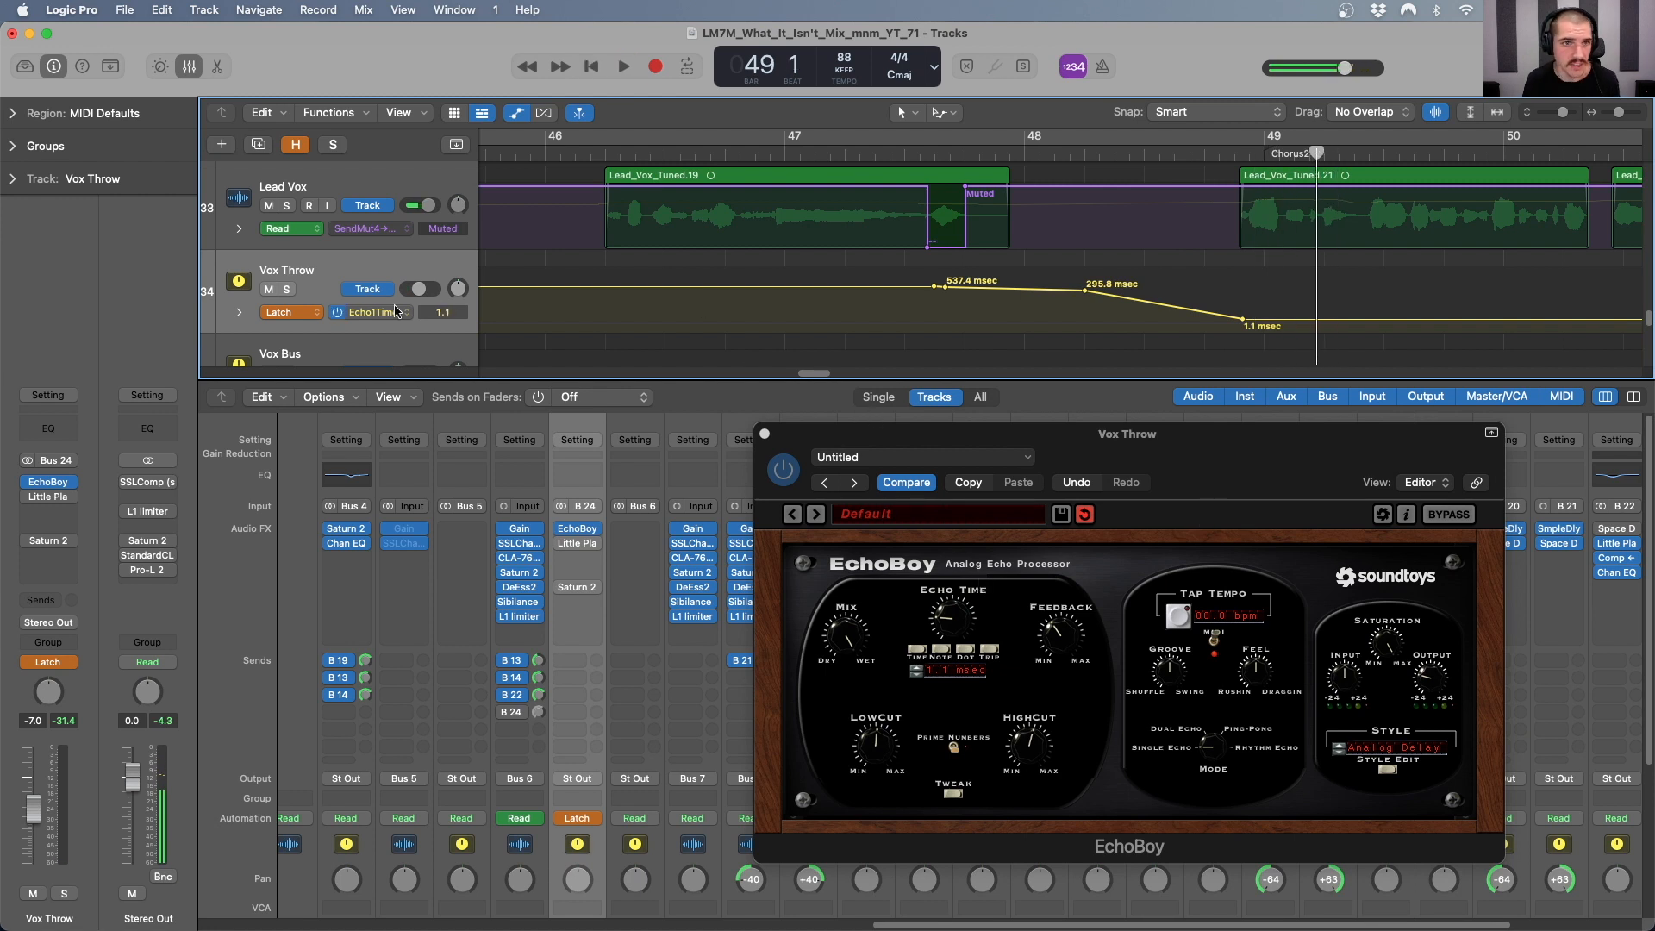
- Display EchoBoy's Feedback automation on the Vox Throw track, and switch the lane to Volume
left_click(379, 312)
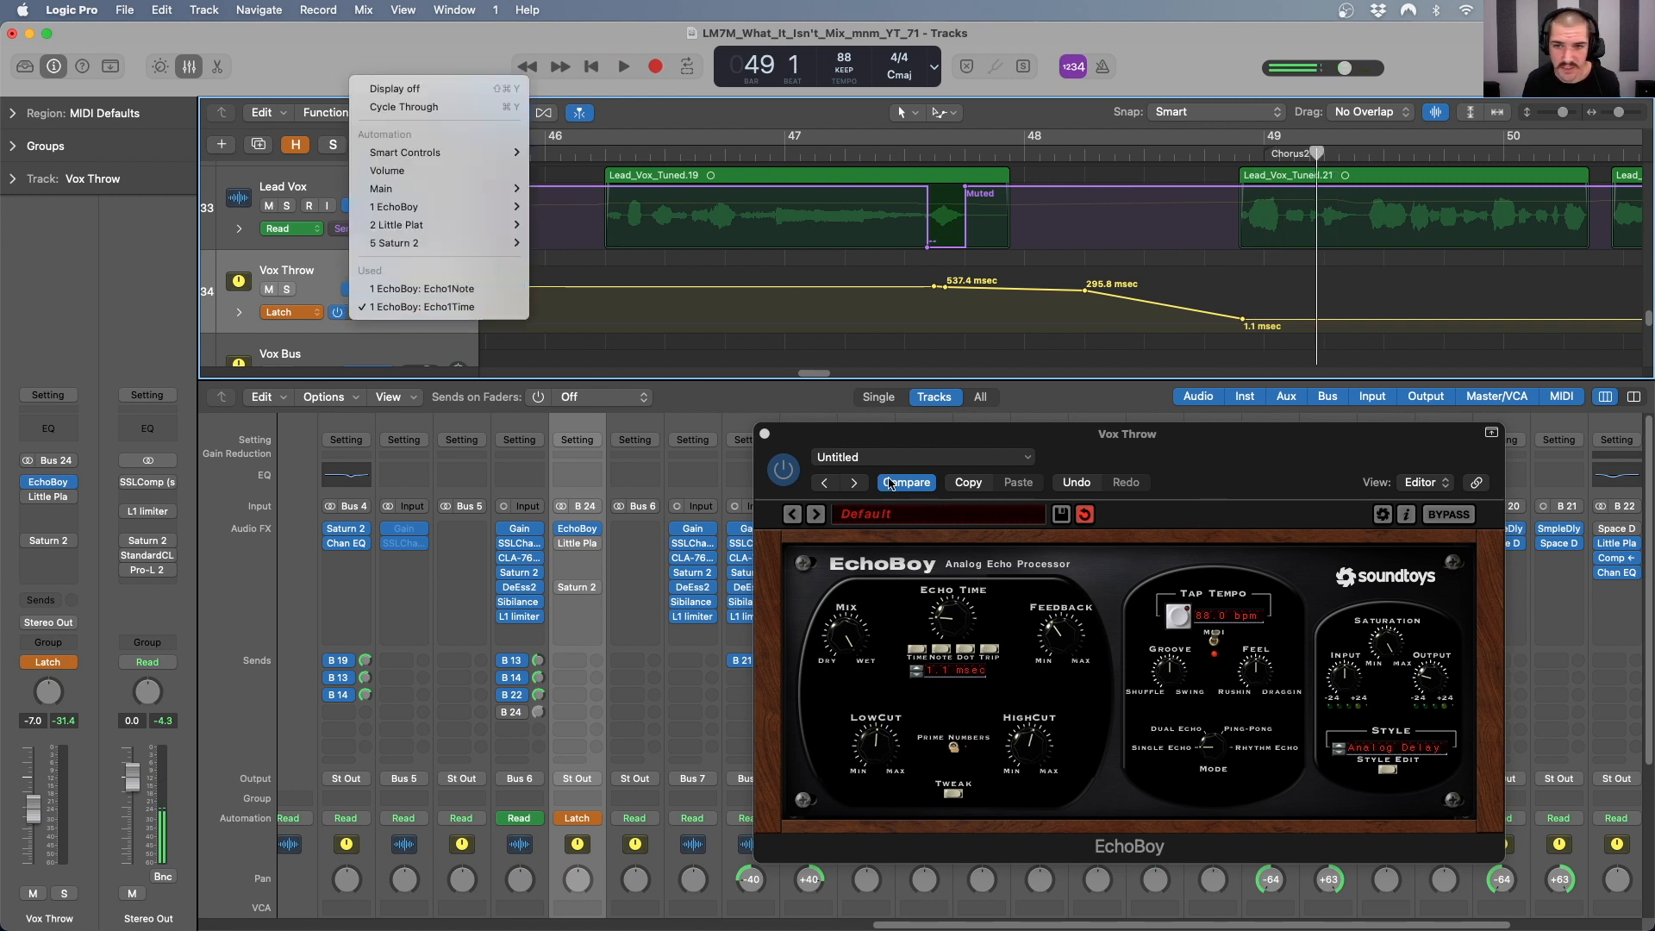
left_click(1058, 634)
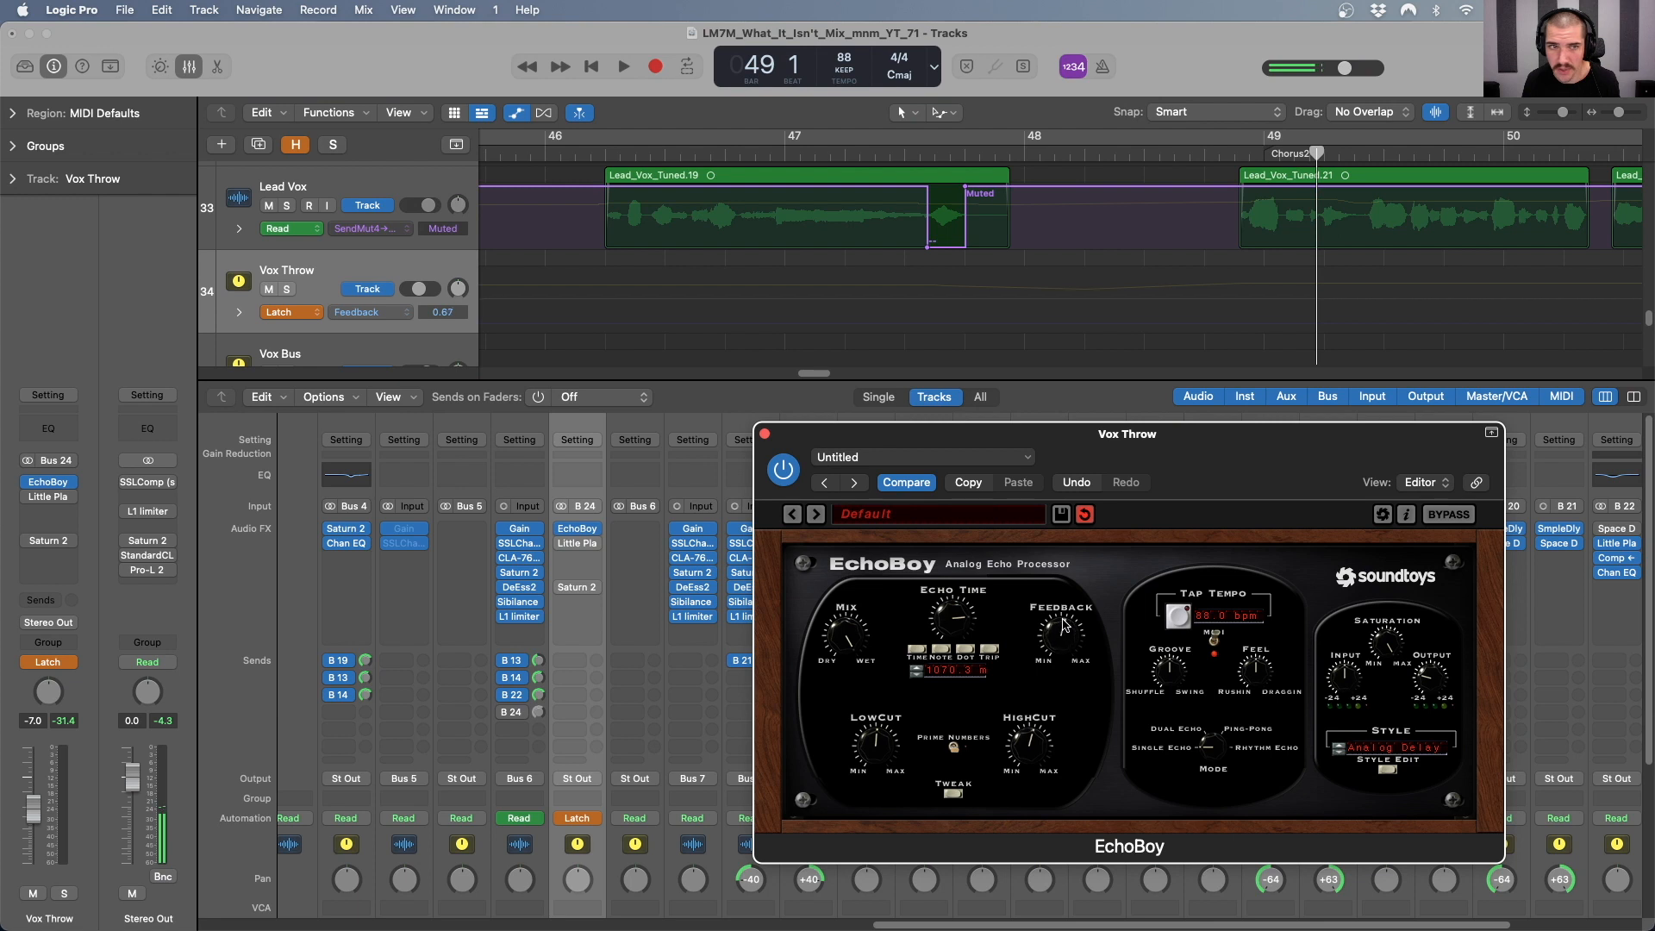
left_click(379, 314)
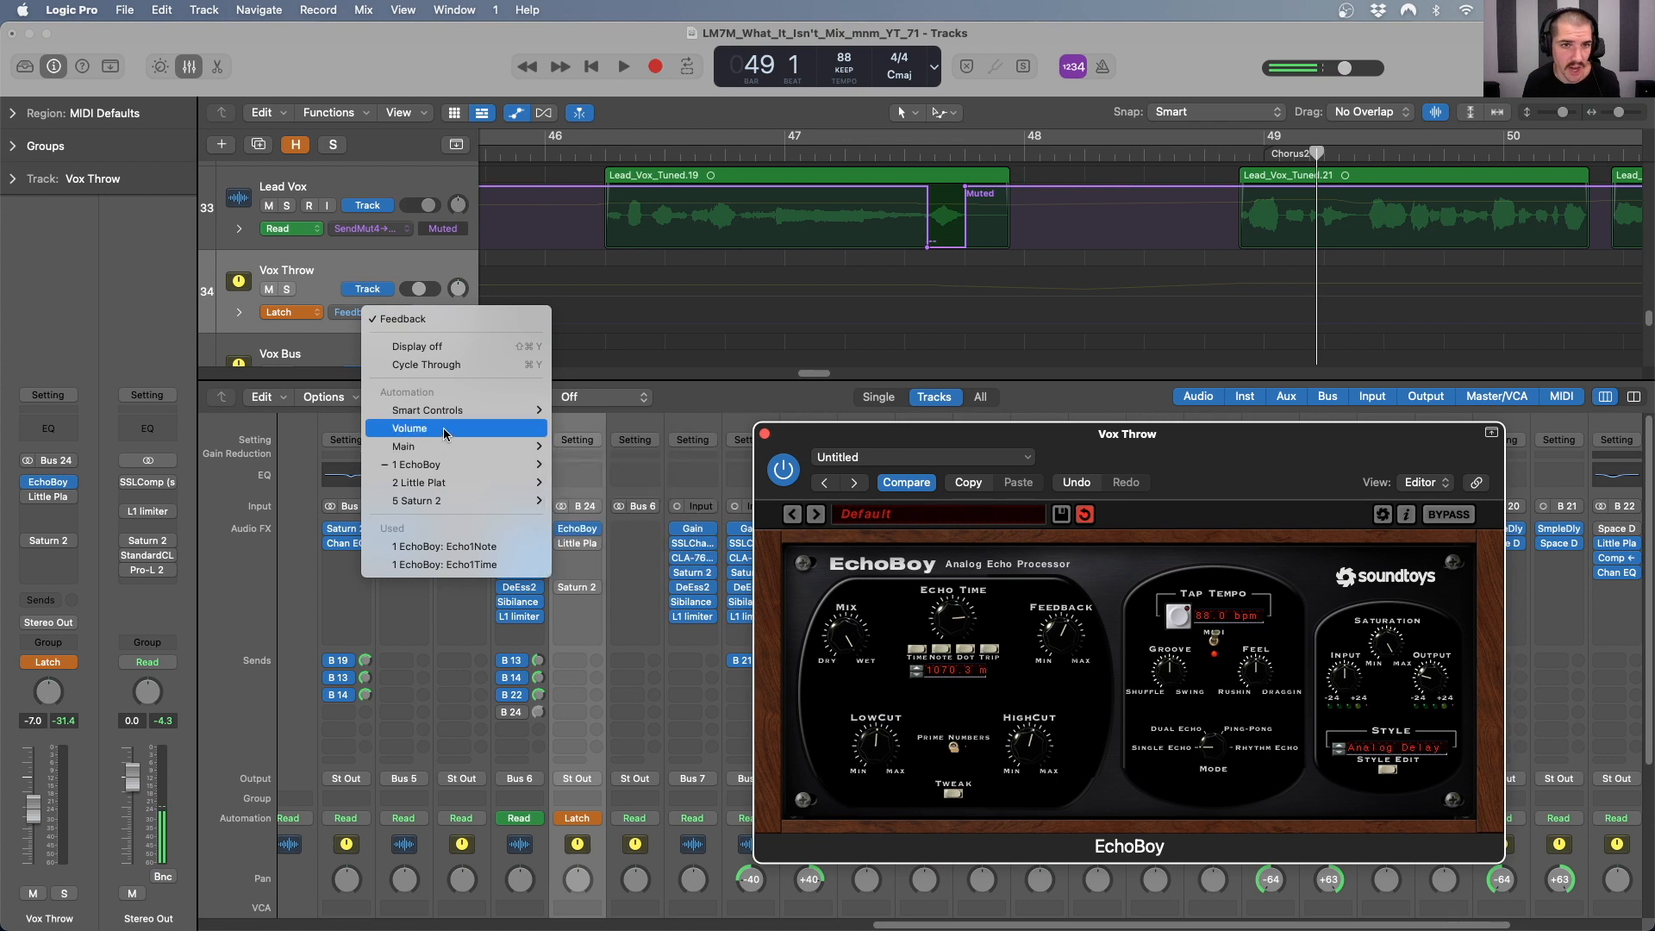
left_click(446, 431)
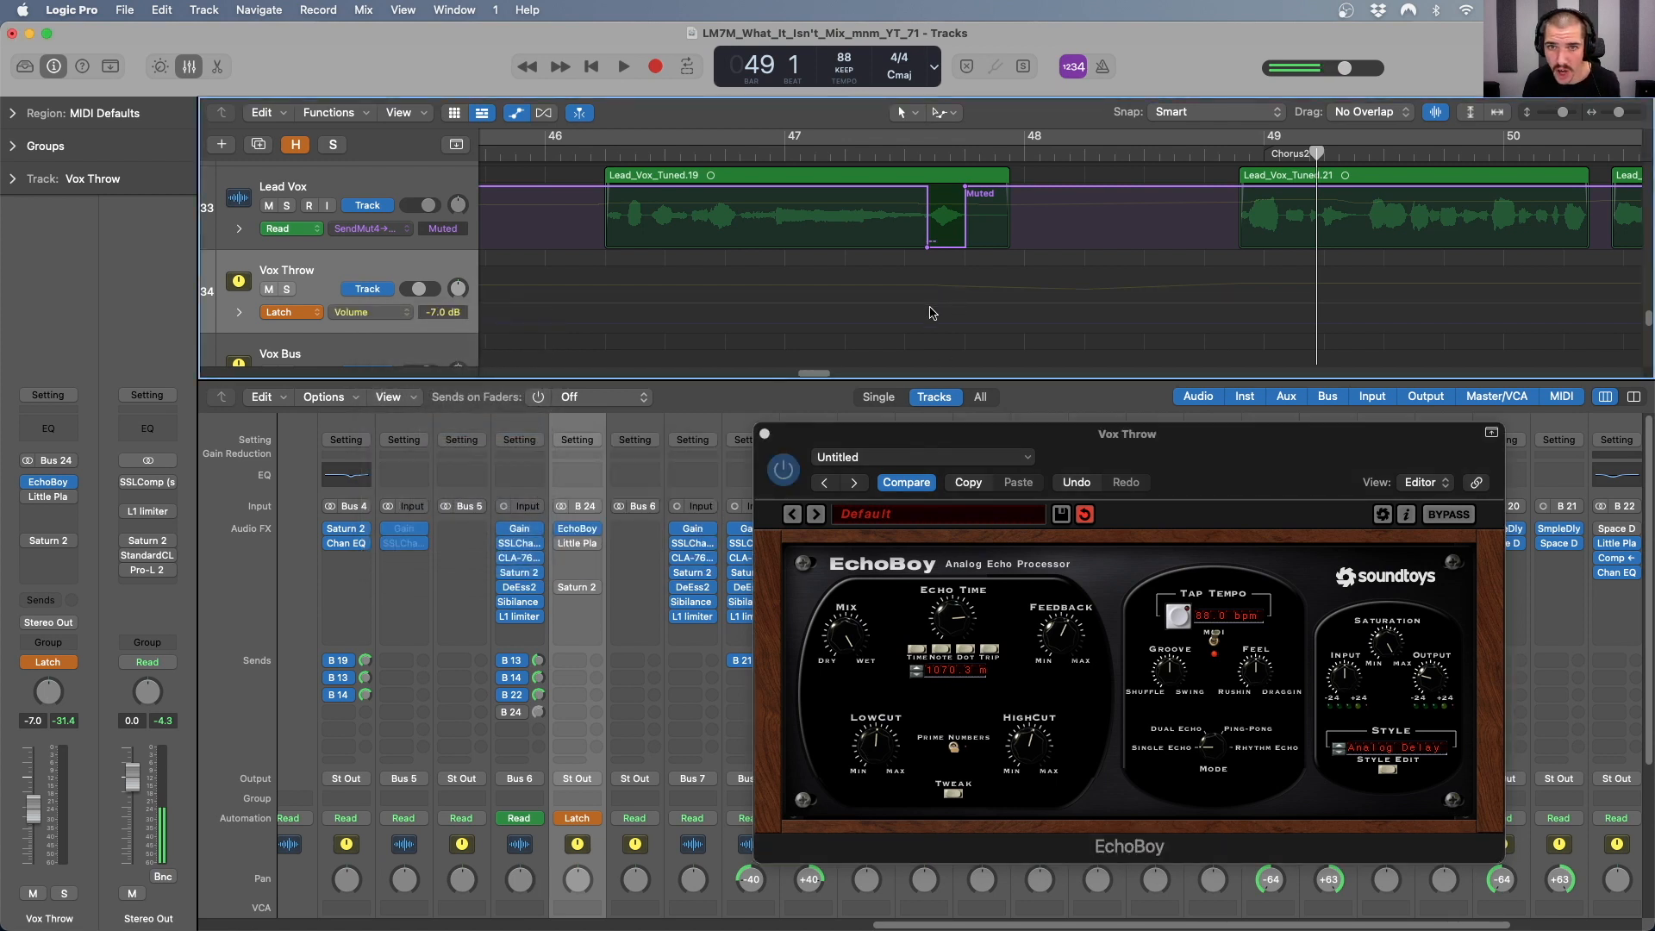
- Draw Vox Throw volume automation rising from -7.0 dB to +5.5 dB near Chorus2, dropping to -∞, and returning to -6.6 dB before bar 50
left_click(933, 310)
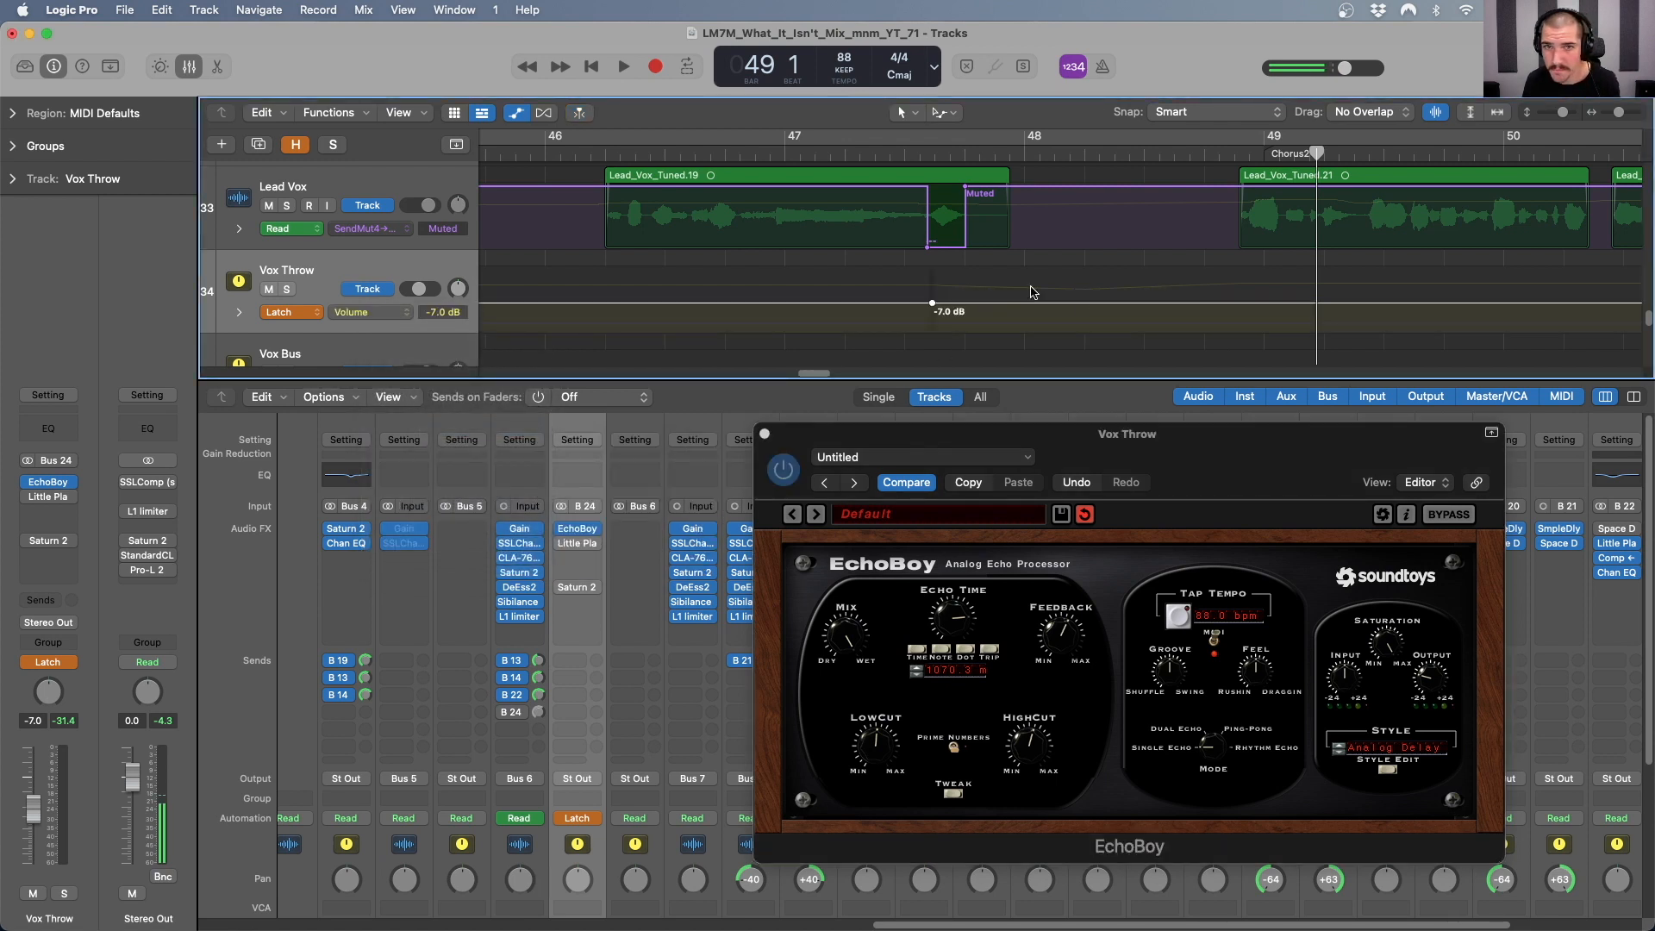
mouse_move(1259, 305)
left_mouse_down()
mouse_move(1266, 273)
mouse_move(1265, 331)
left_mouse_up()
left_click_drag(1258, 272, 1264, 273)
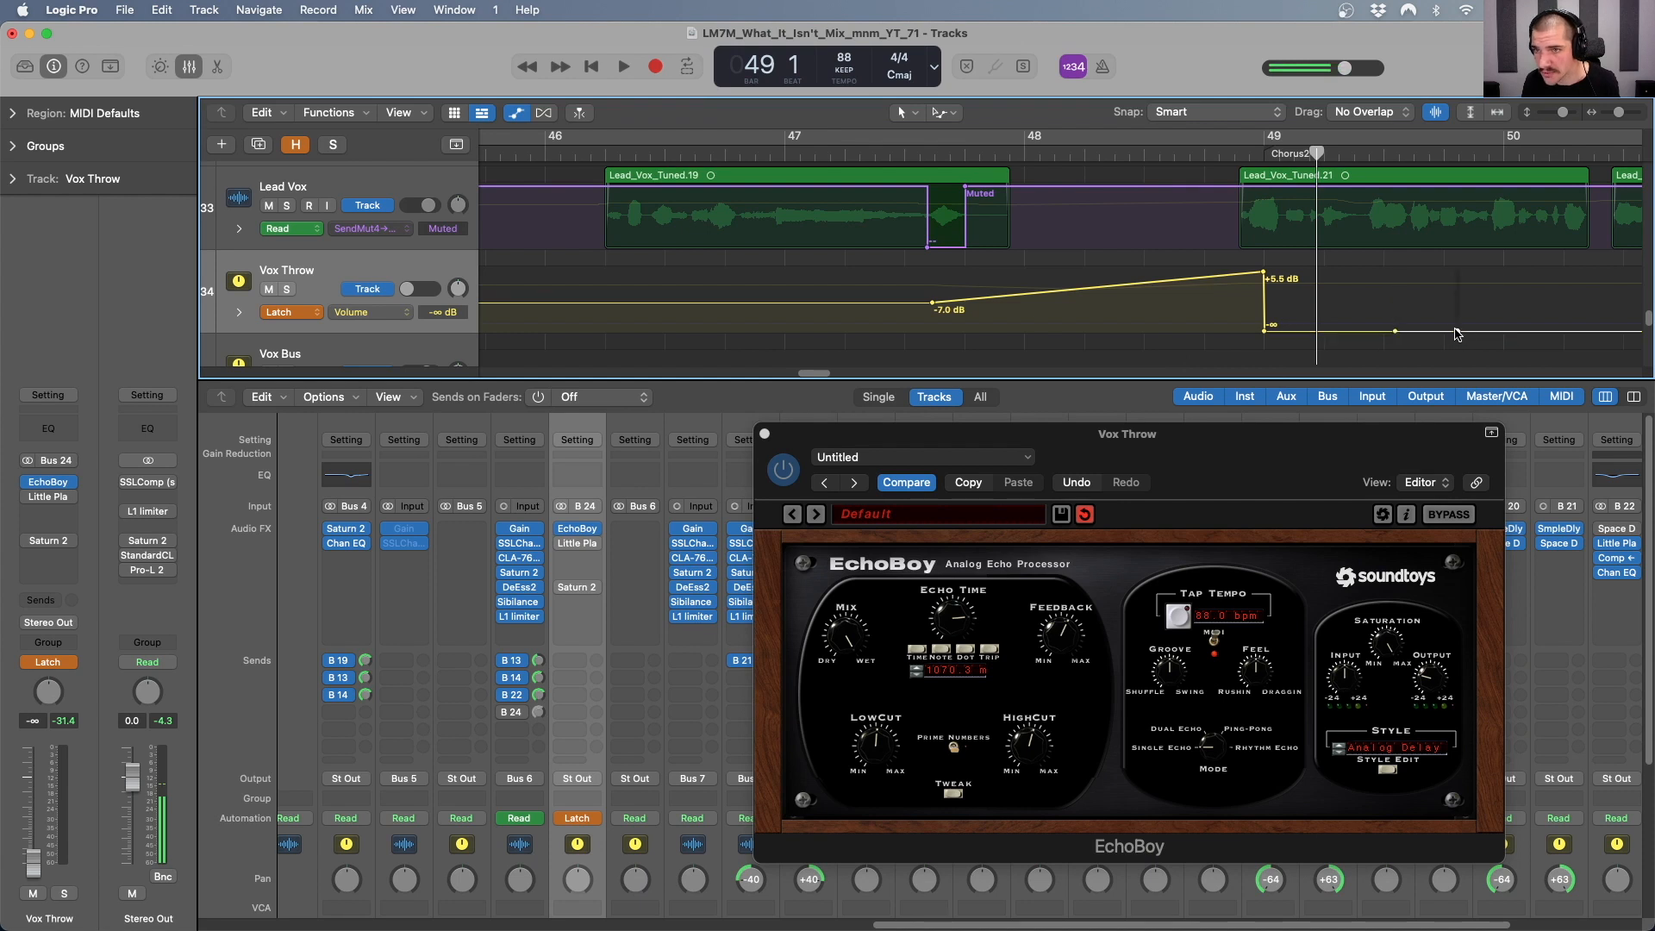
left_click_drag(1456, 332, 1457, 302)
- Play from bar 47 into bar 50 to hear the throw with its Echo Time and volume automation
left_click(841, 152)
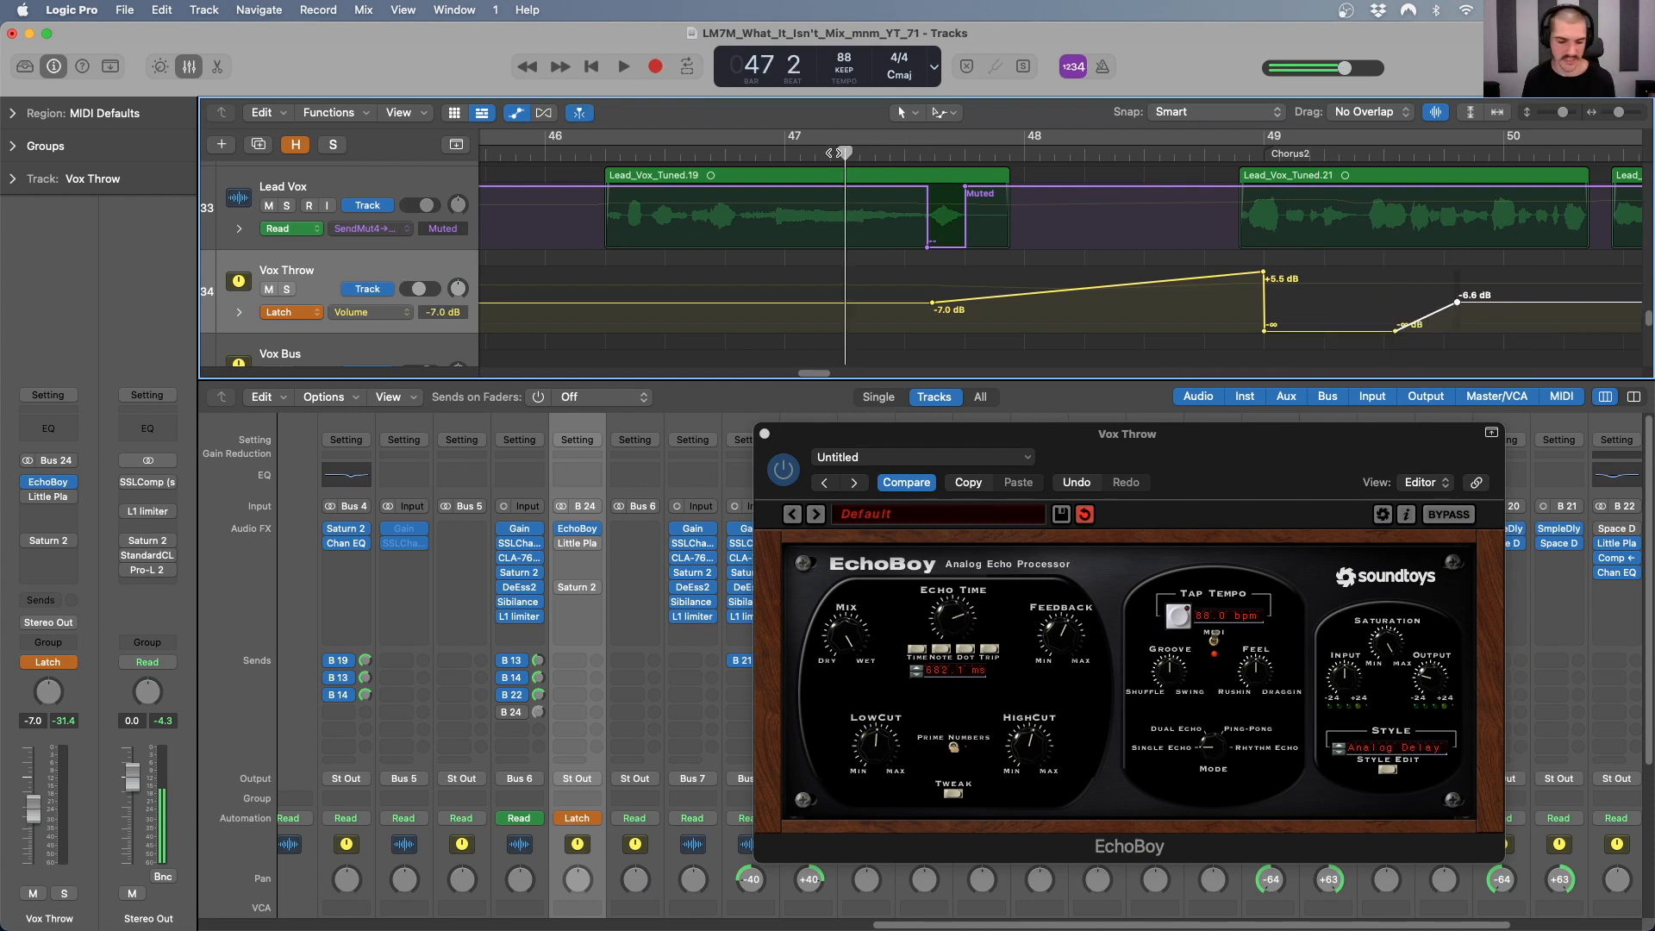
left_click(782, 153)
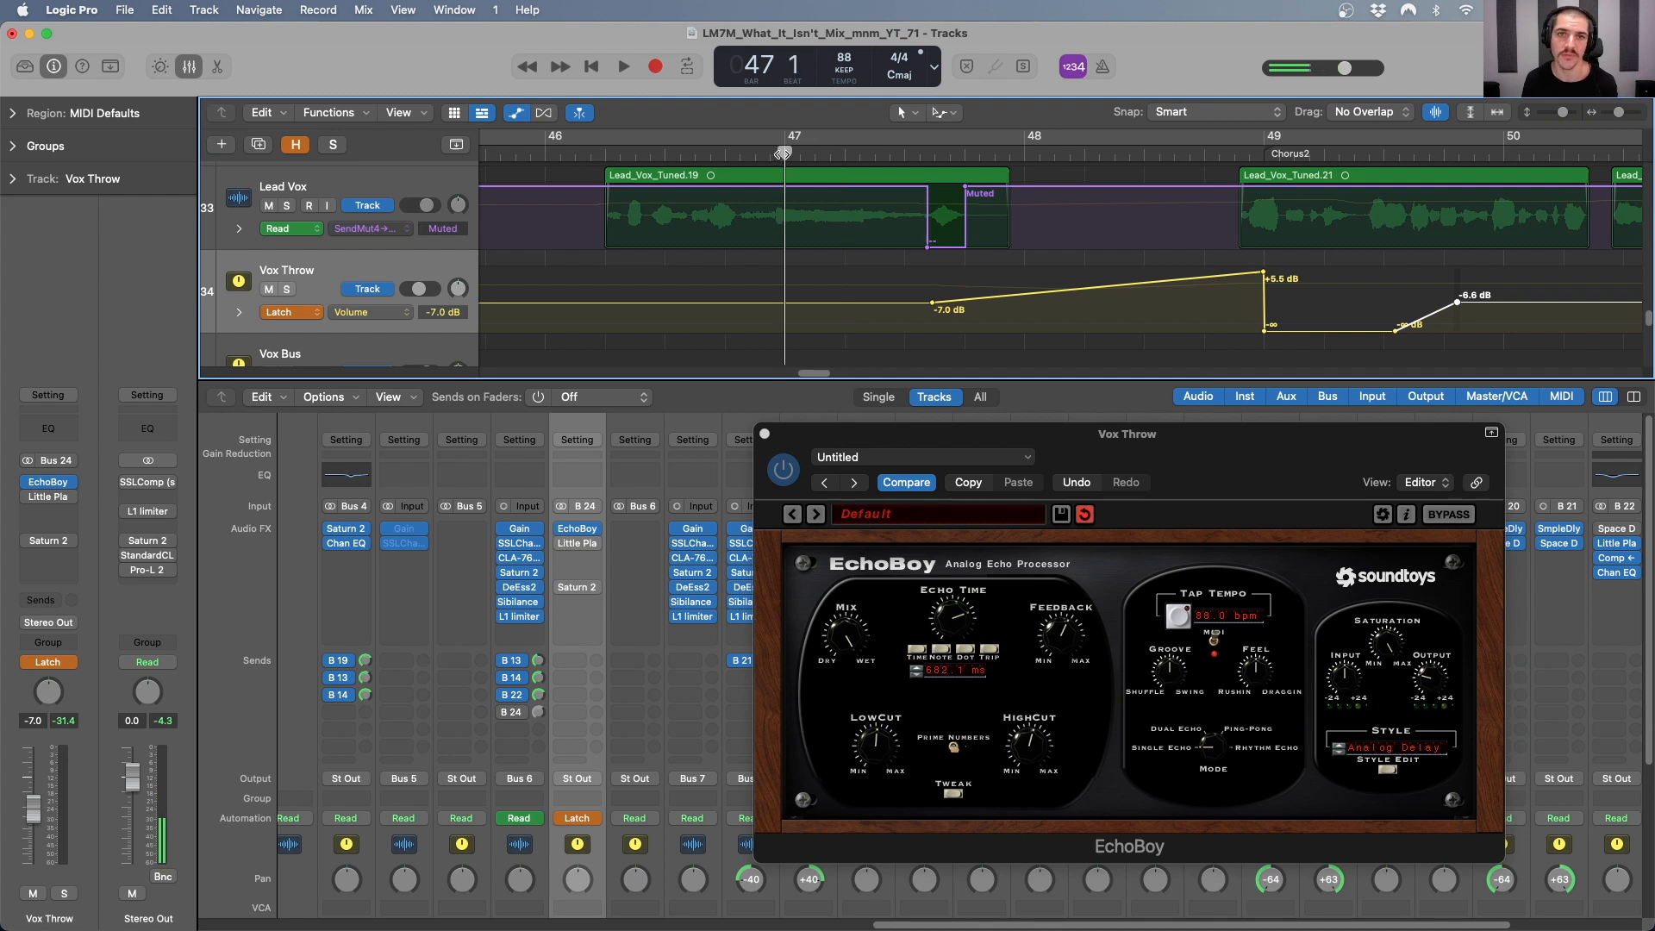
key("space")
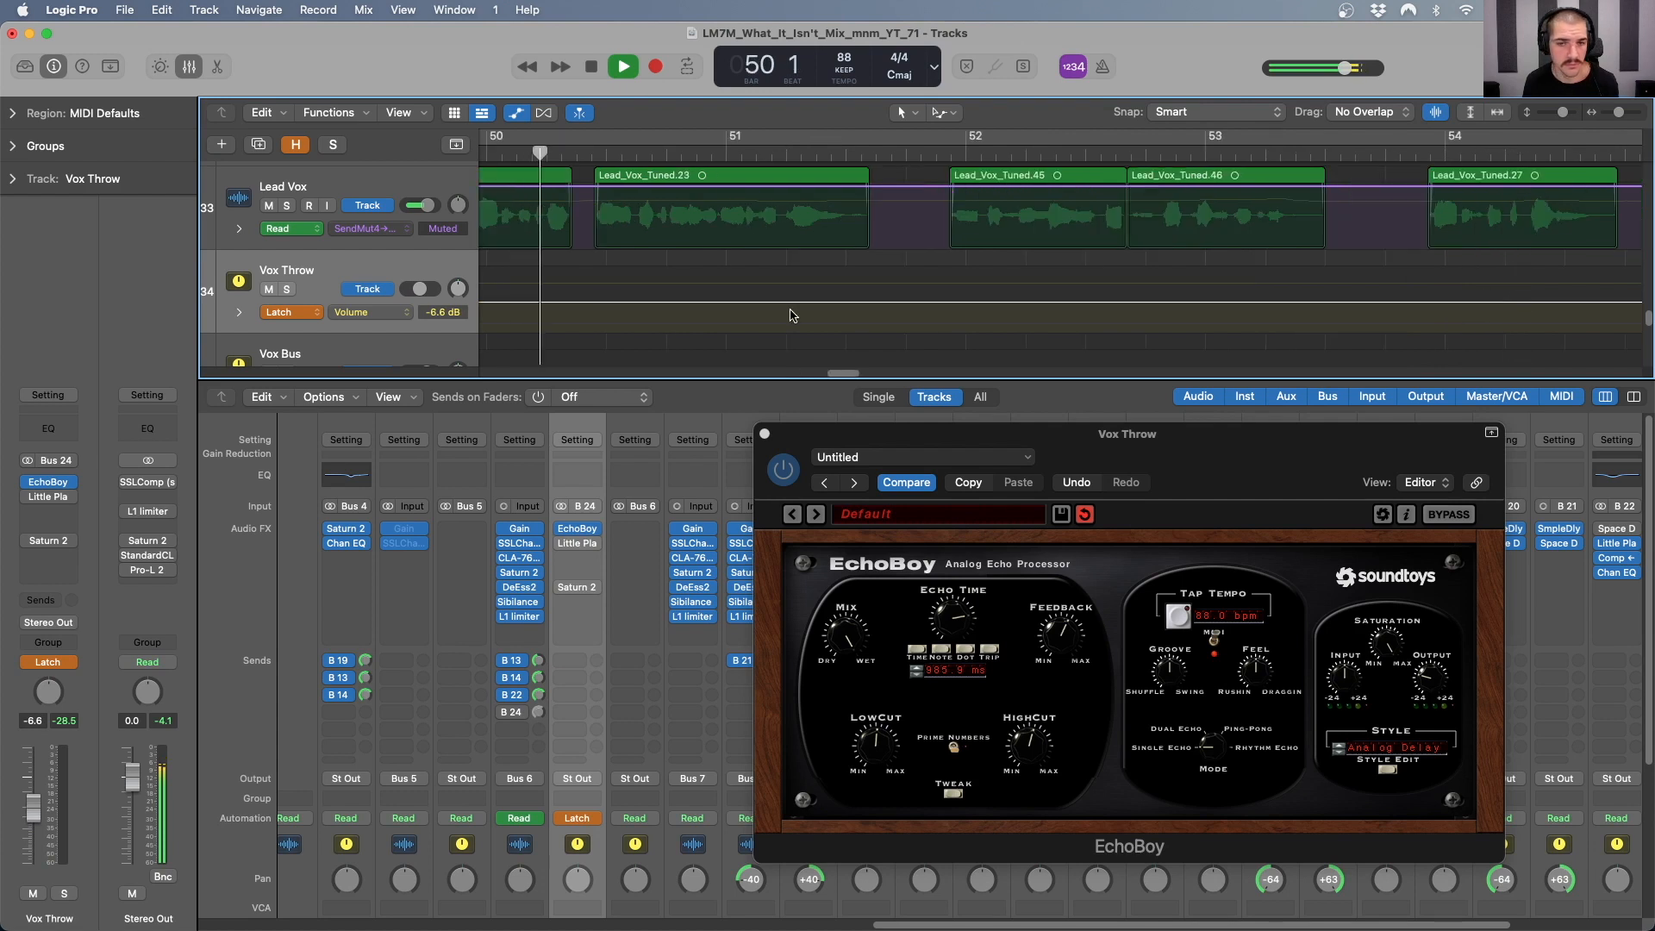
key("space")
- Re-enable Little Plate on Vox Throw and play from bar 47 into Chorus2 to hear it with the automated EchoBoy
left_click(565, 543)
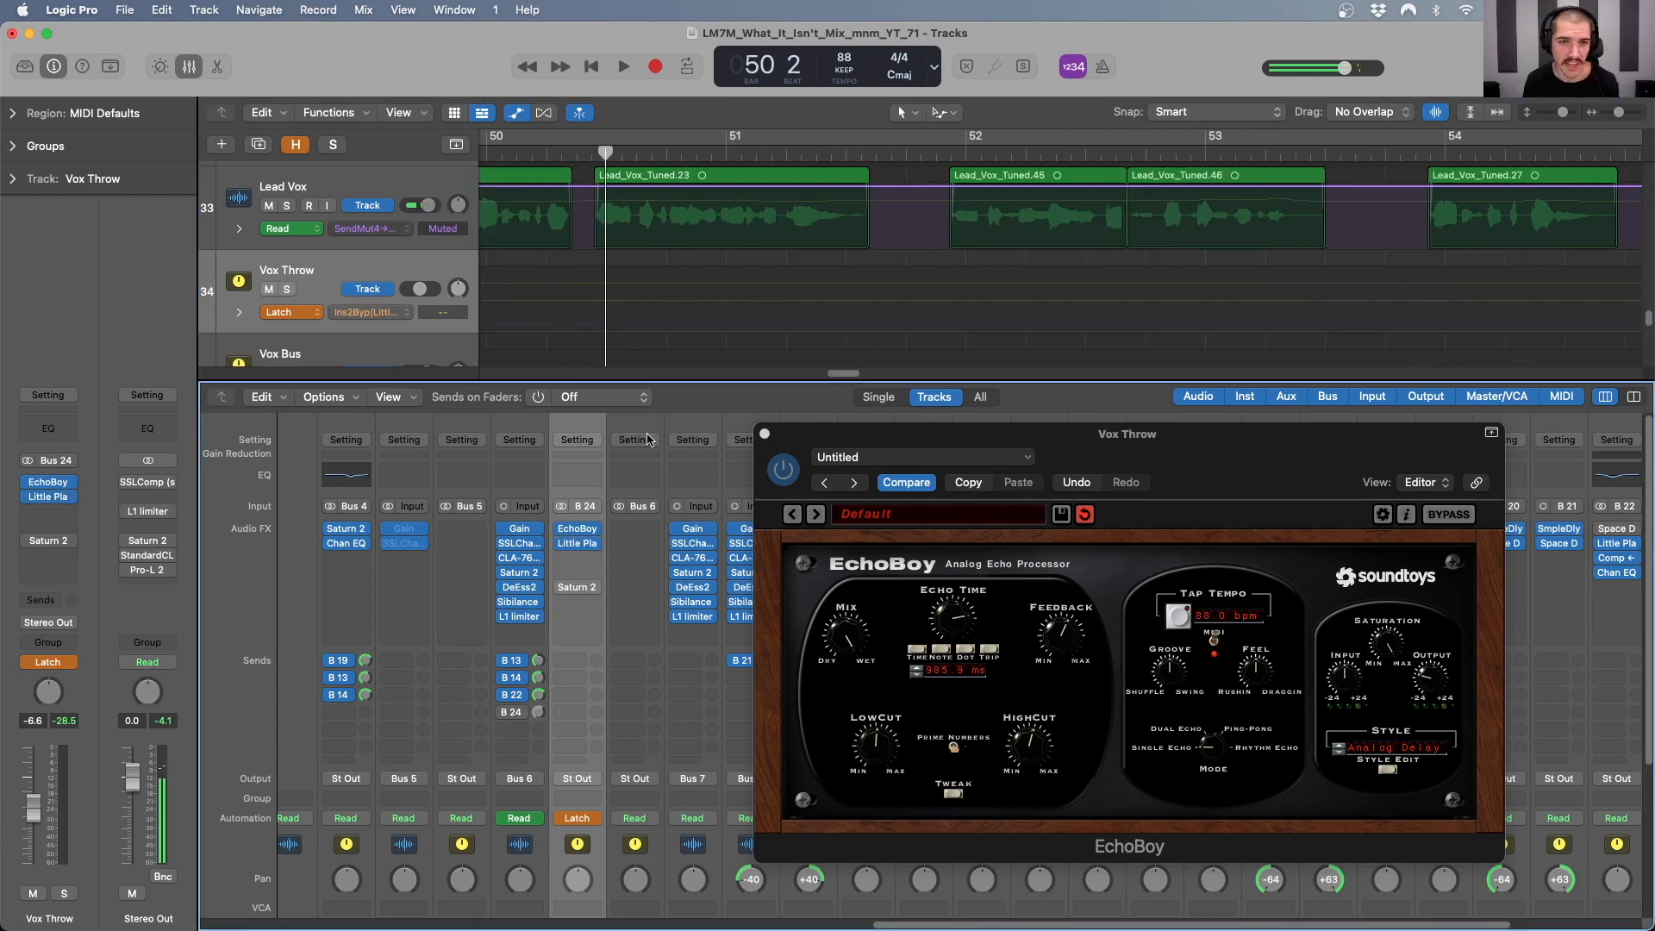
key("super+Left")
key("super+Left")
key("super+Left")
key("super+Left")
key("super+Left")
scroll(731, 198, "left", 7)
left_click(738, 156)
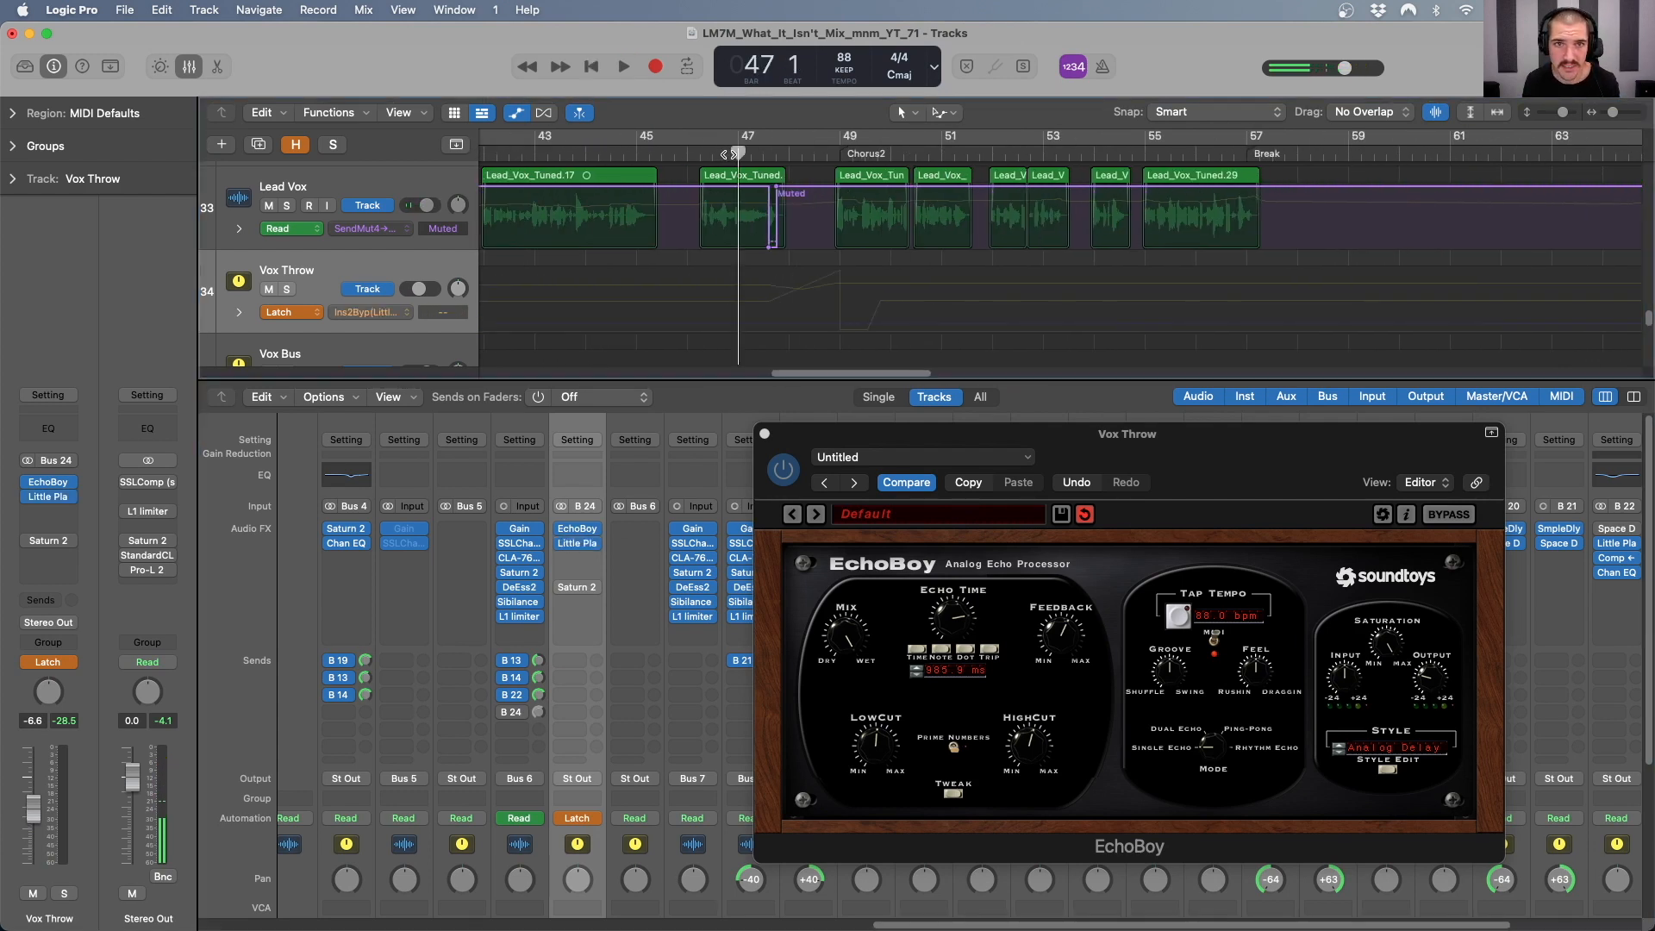
key("space")
mouse_move(575, 546)
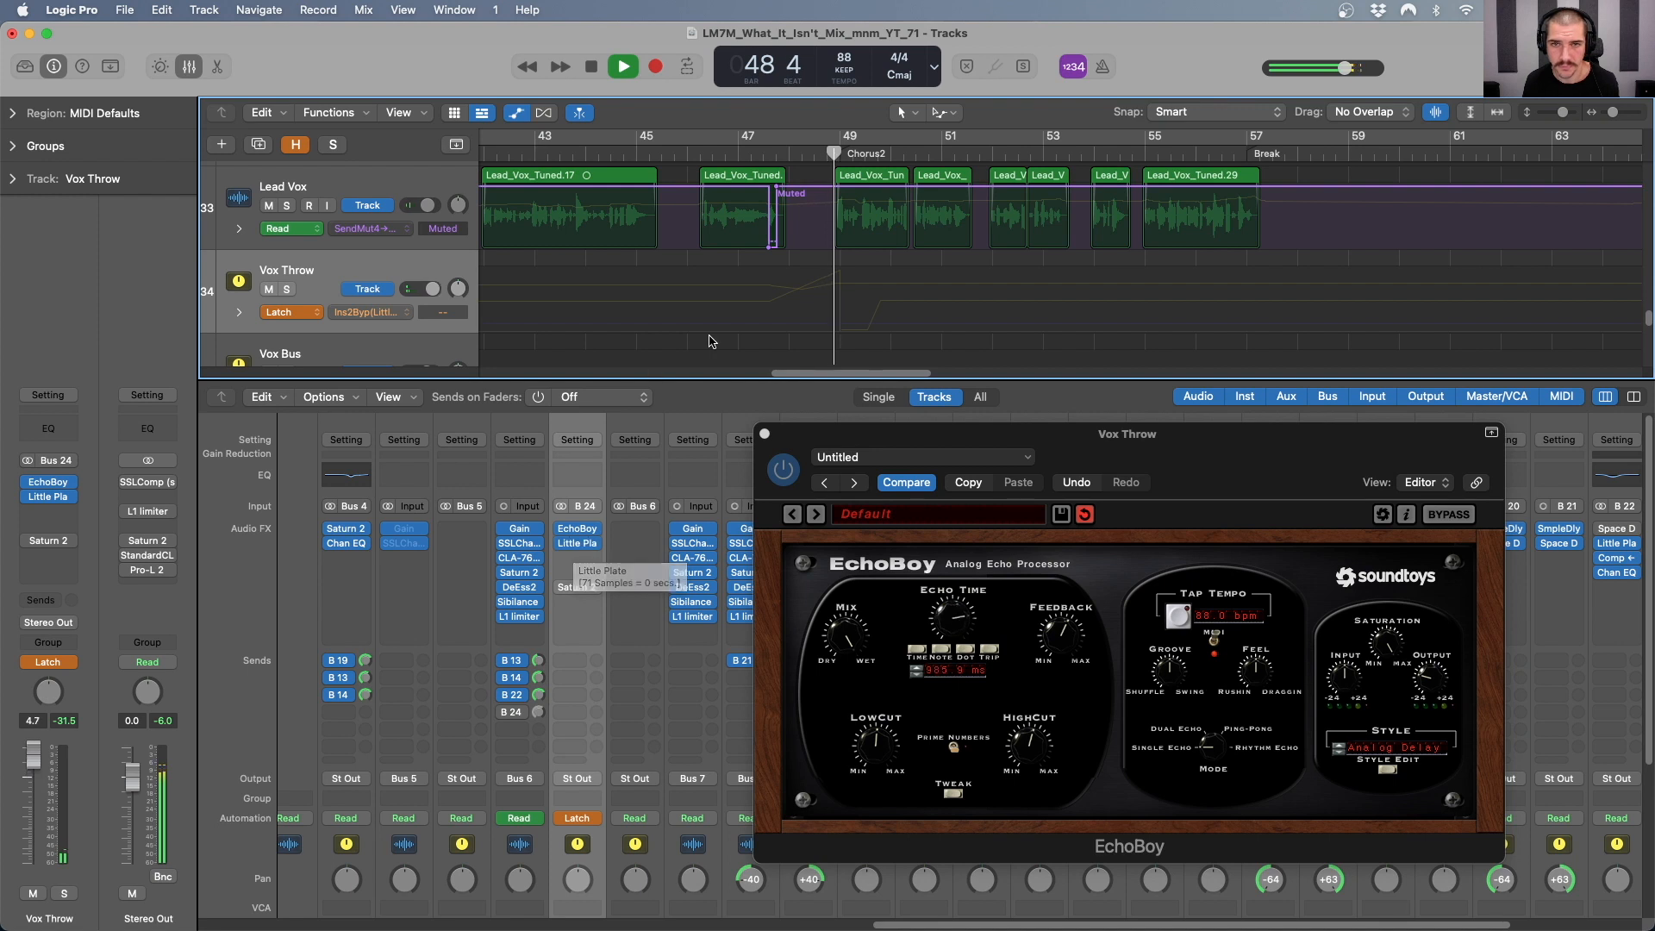
key("space")
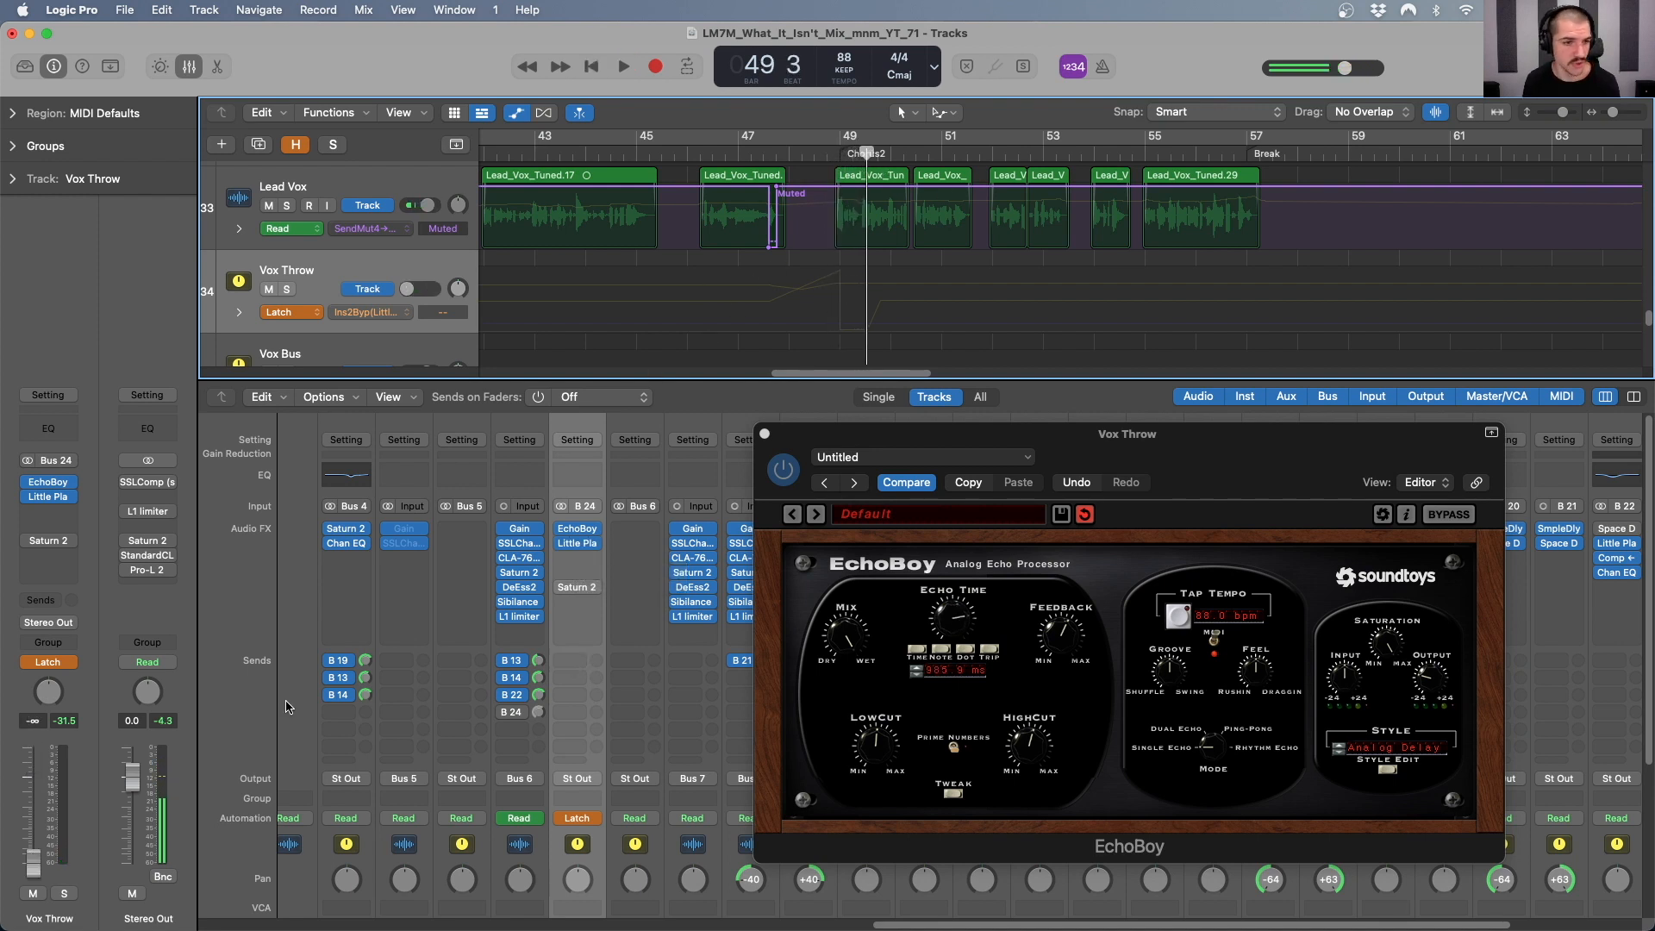
- Widen the unmuted section of Lead Vox's Vox Throw send mute automation so it spans about 45 3 1 to 48 4 2
scroll(597, 704, "down", 3)
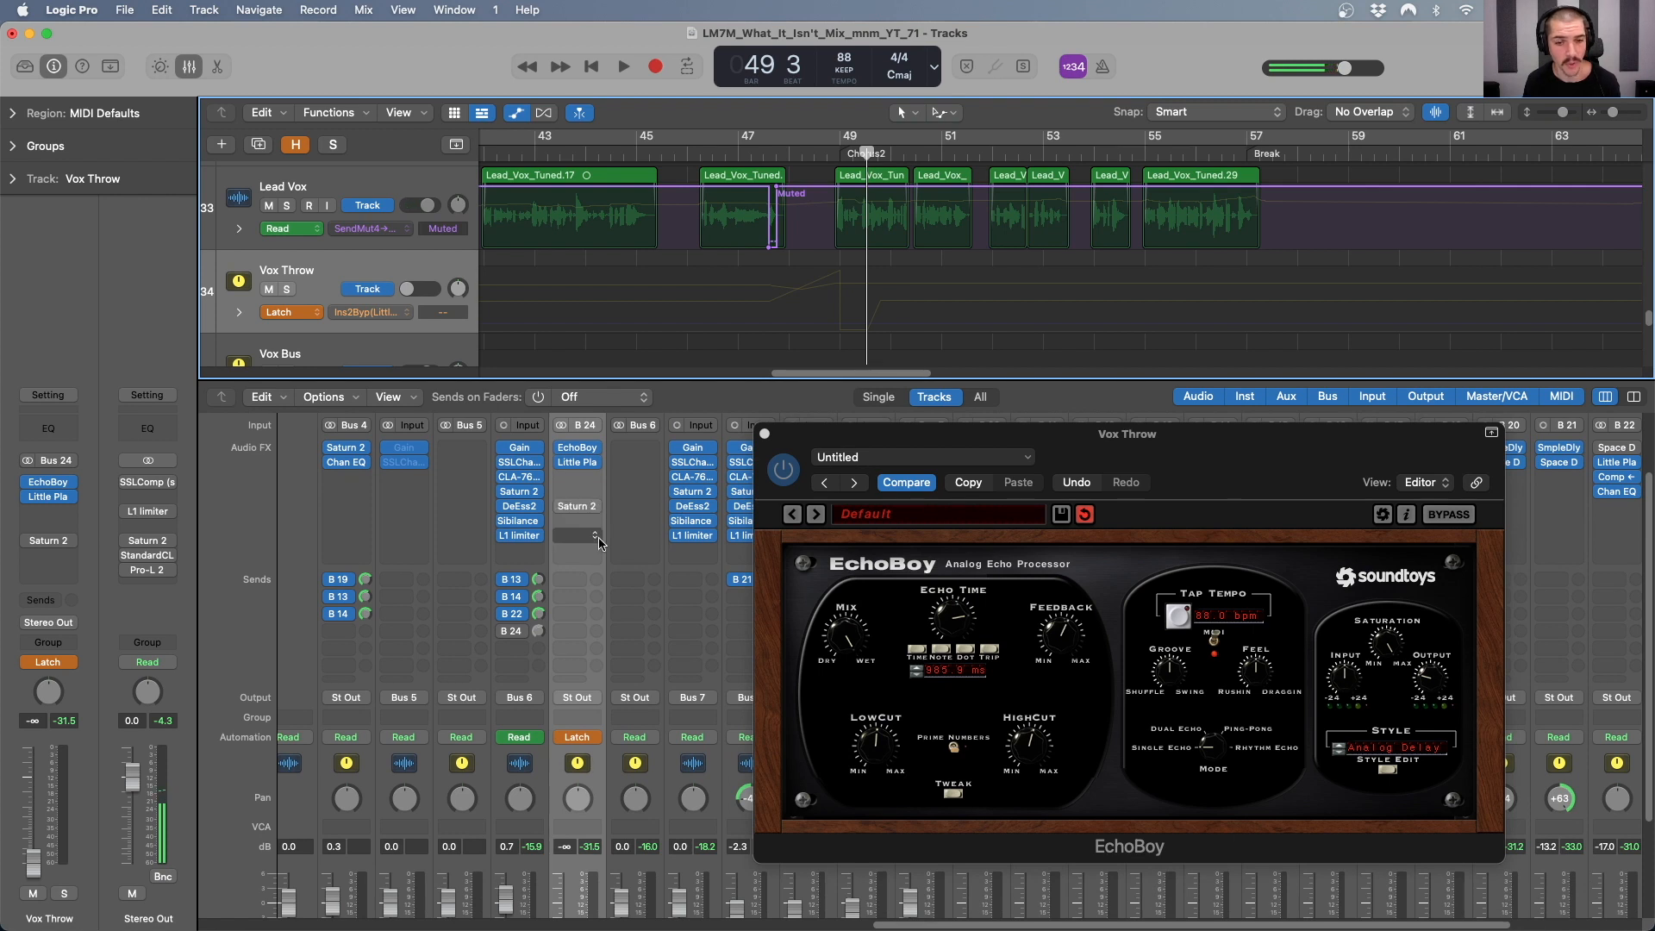
scroll(618, 775, "down", 2)
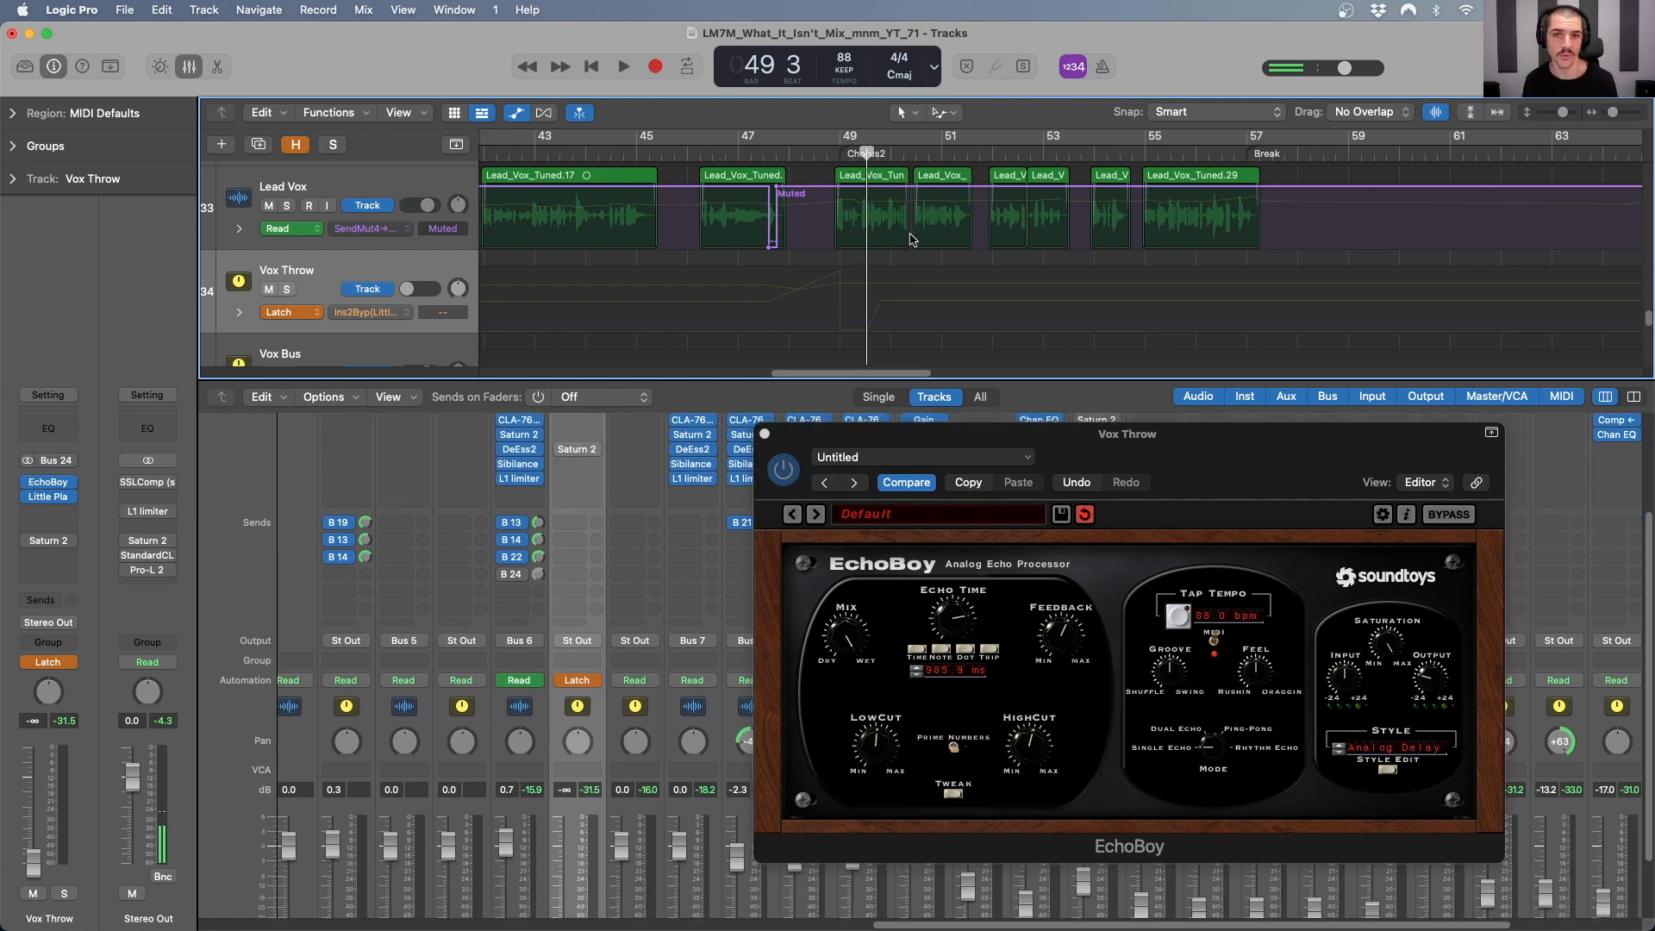
left_click_drag(867, 152, 753, 144)
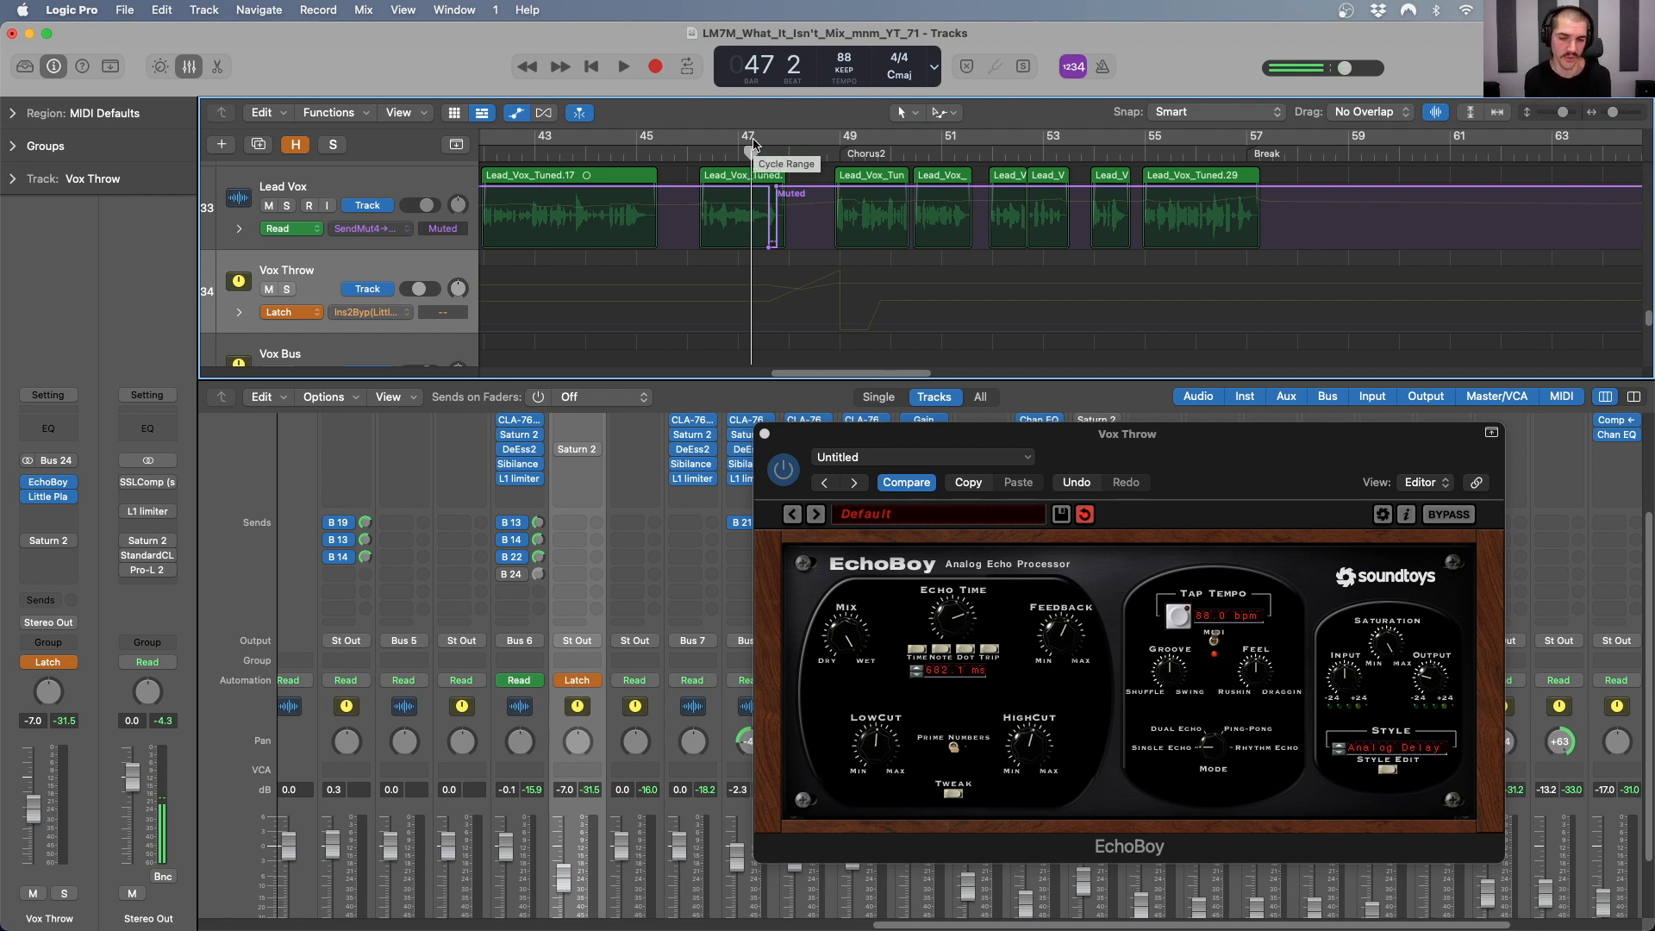
left_click_drag(723, 148, 718, 153)
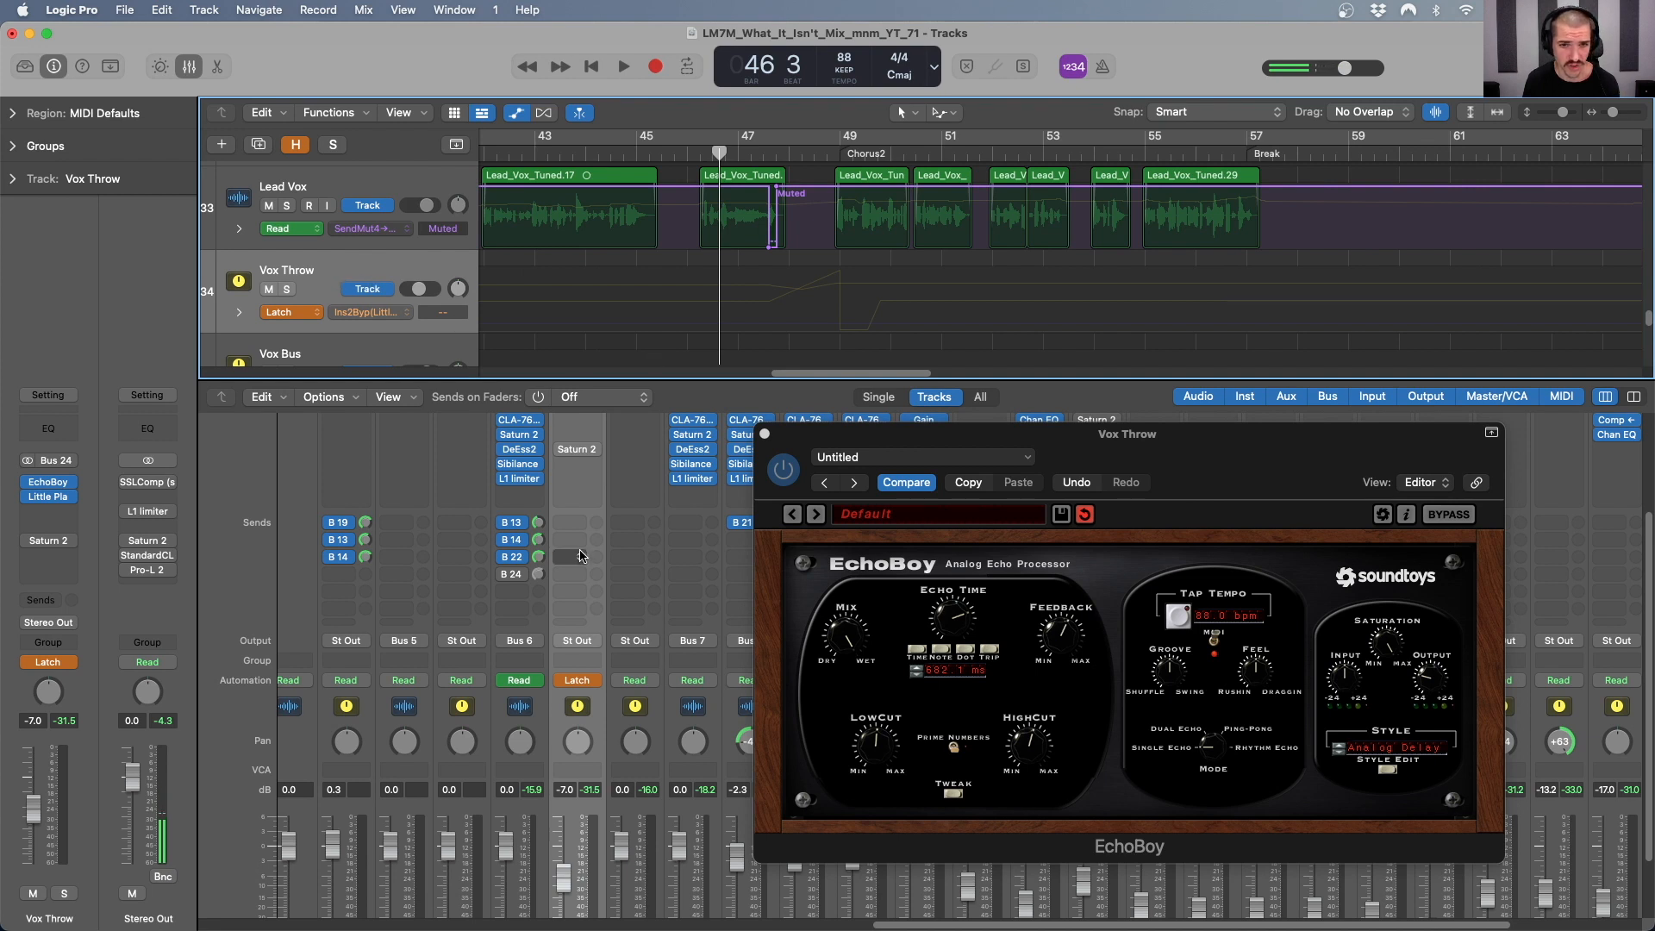
left_click(375, 230)
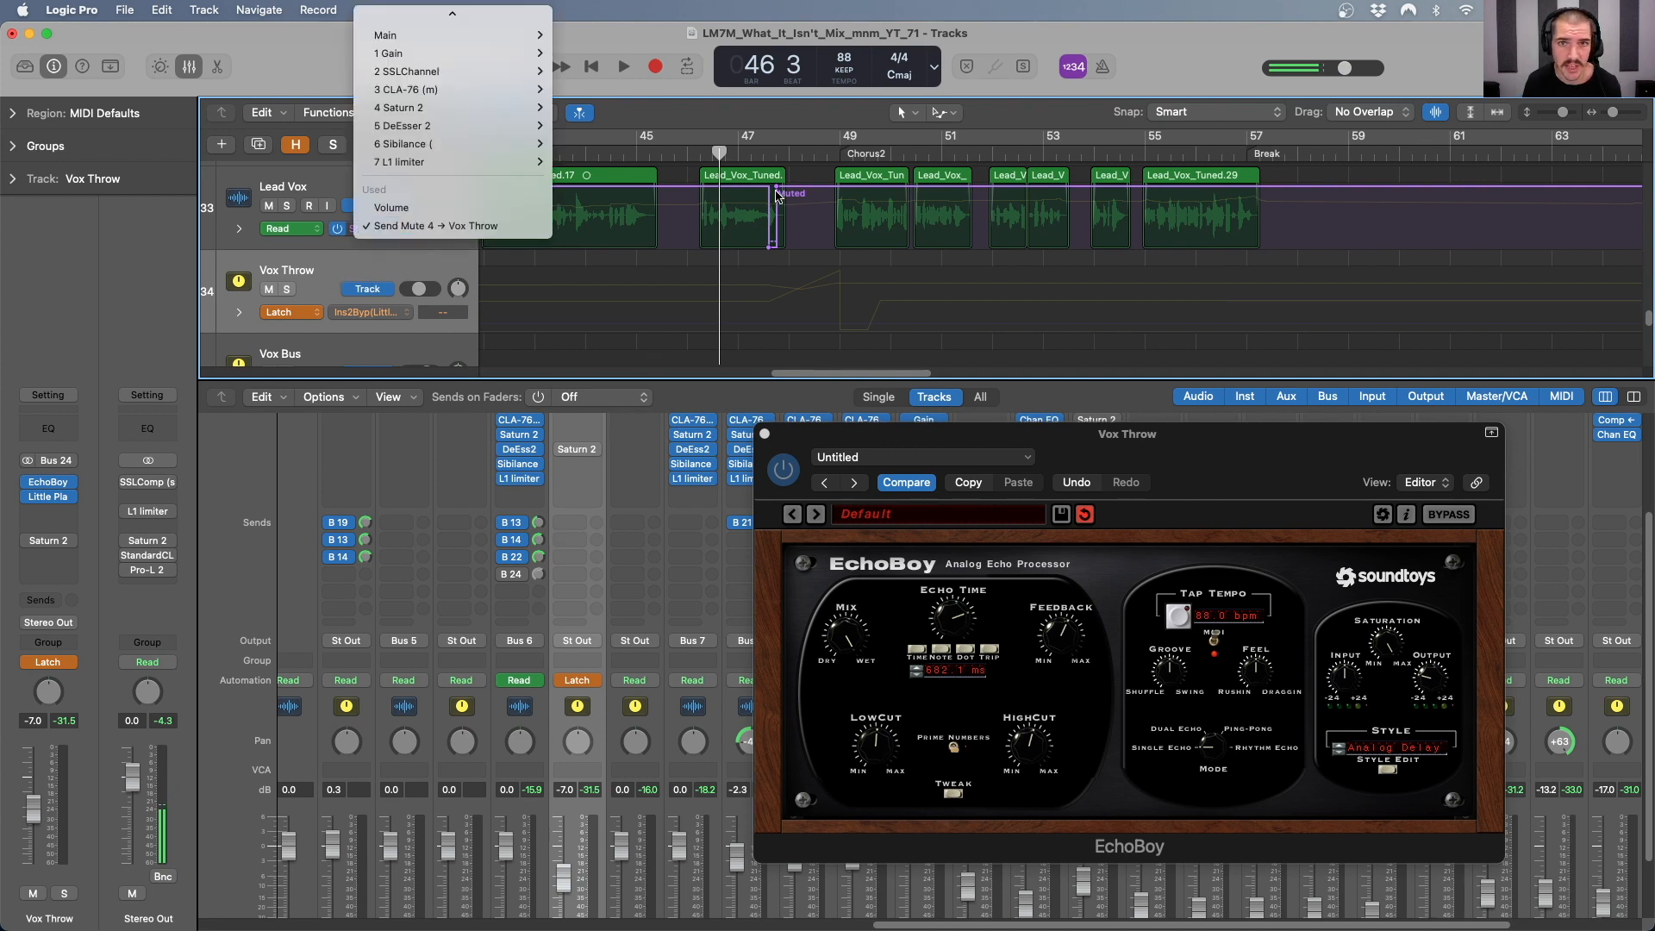
left_click(323, 183)
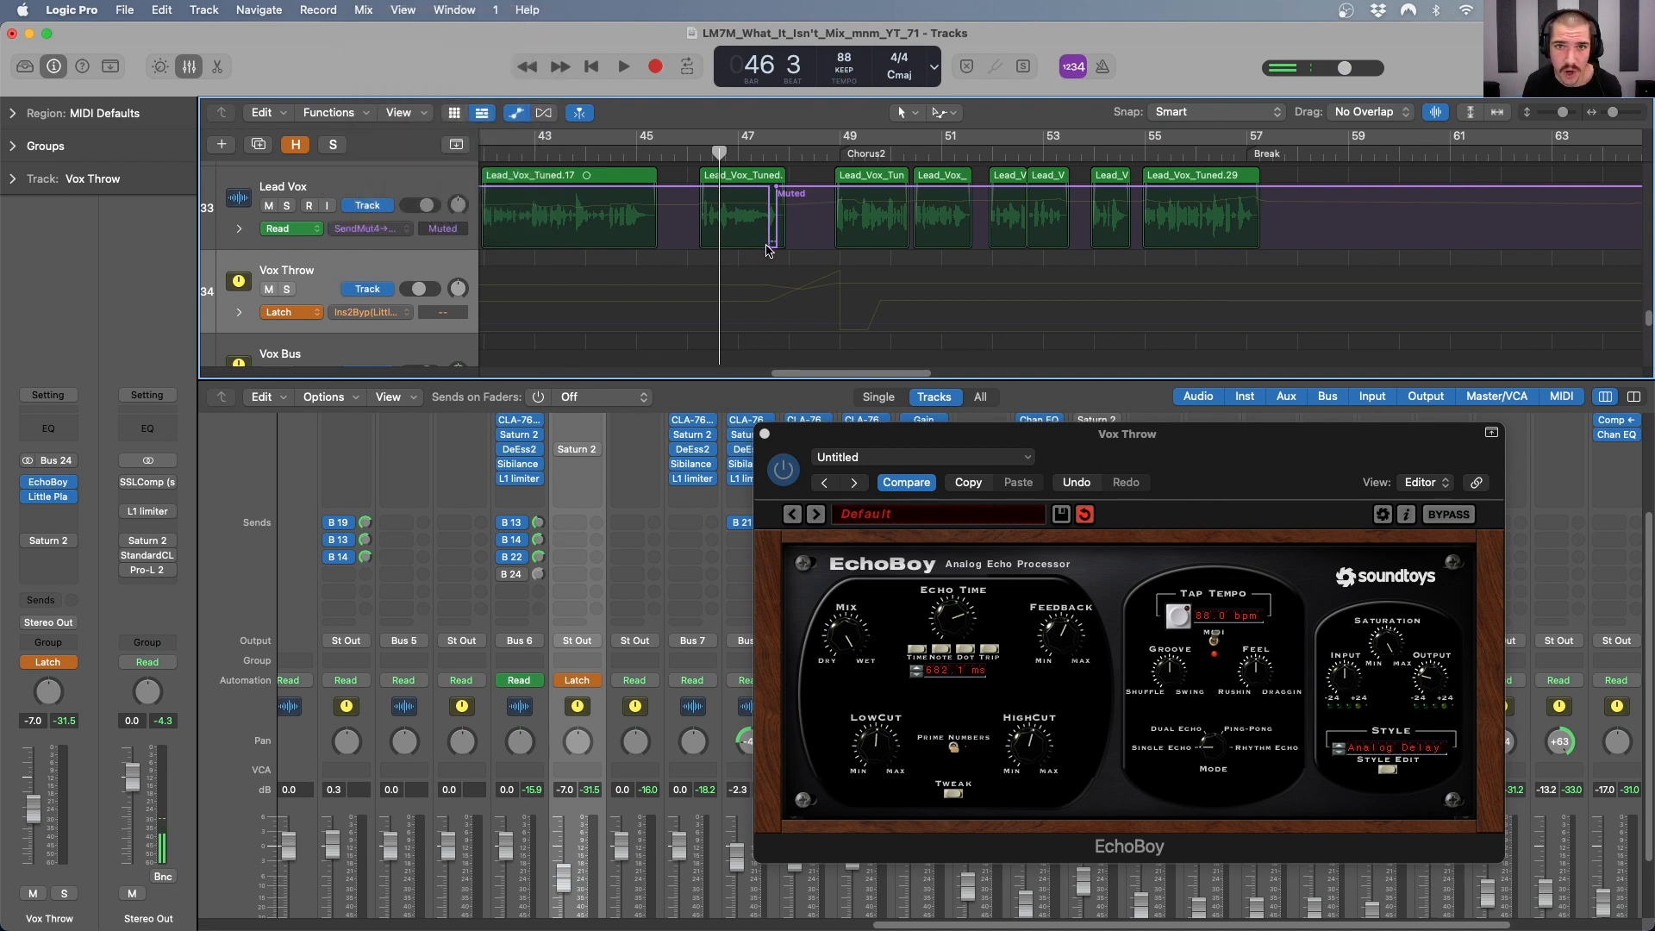
left_click_drag(770, 248, 664, 249)
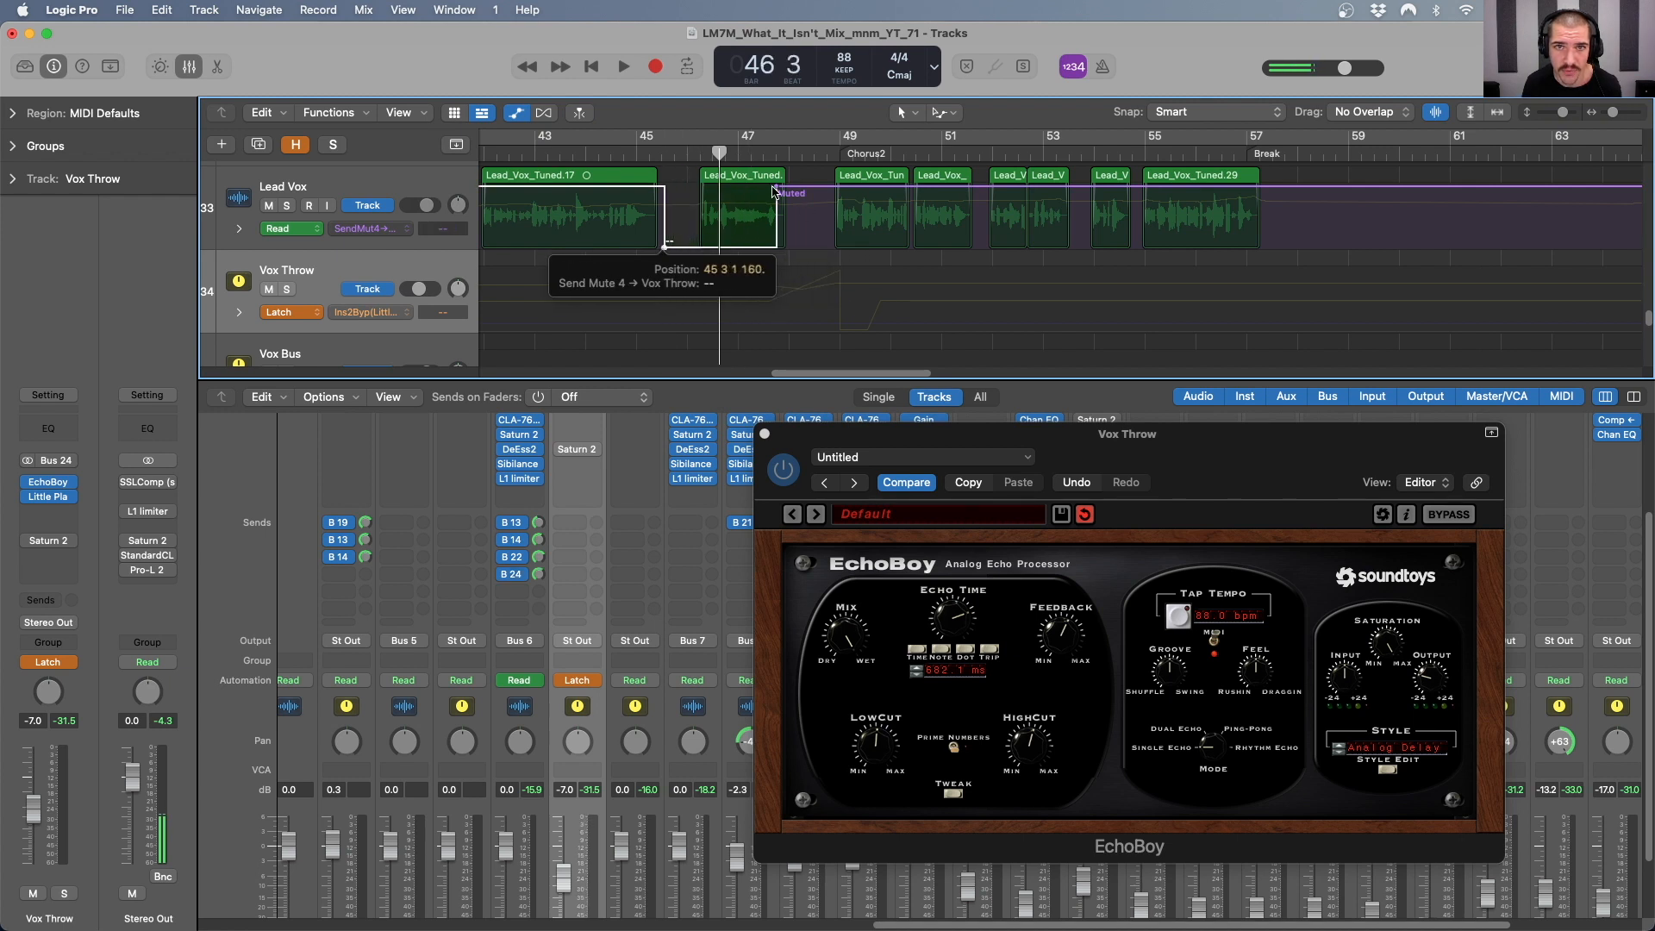
left_click_drag(774, 190, 832, 186)
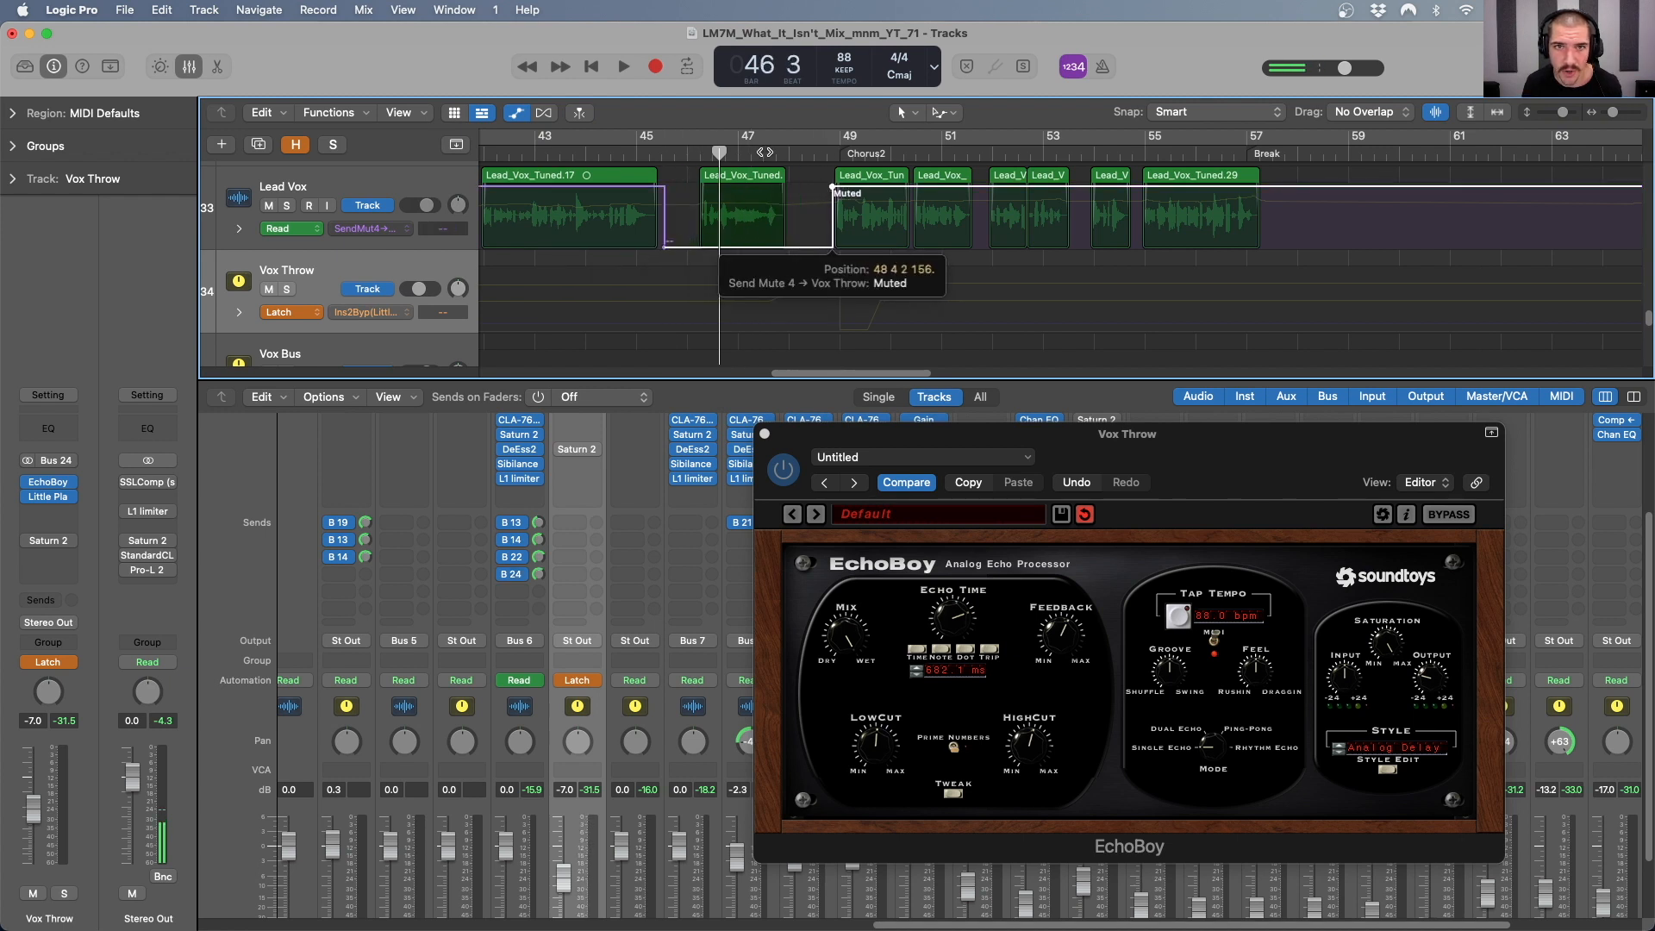
- Add a Bus 32 send to the Lead Vox channel and close the EchoBoy window
left_click(520, 595)
mouse_move(560, 619)
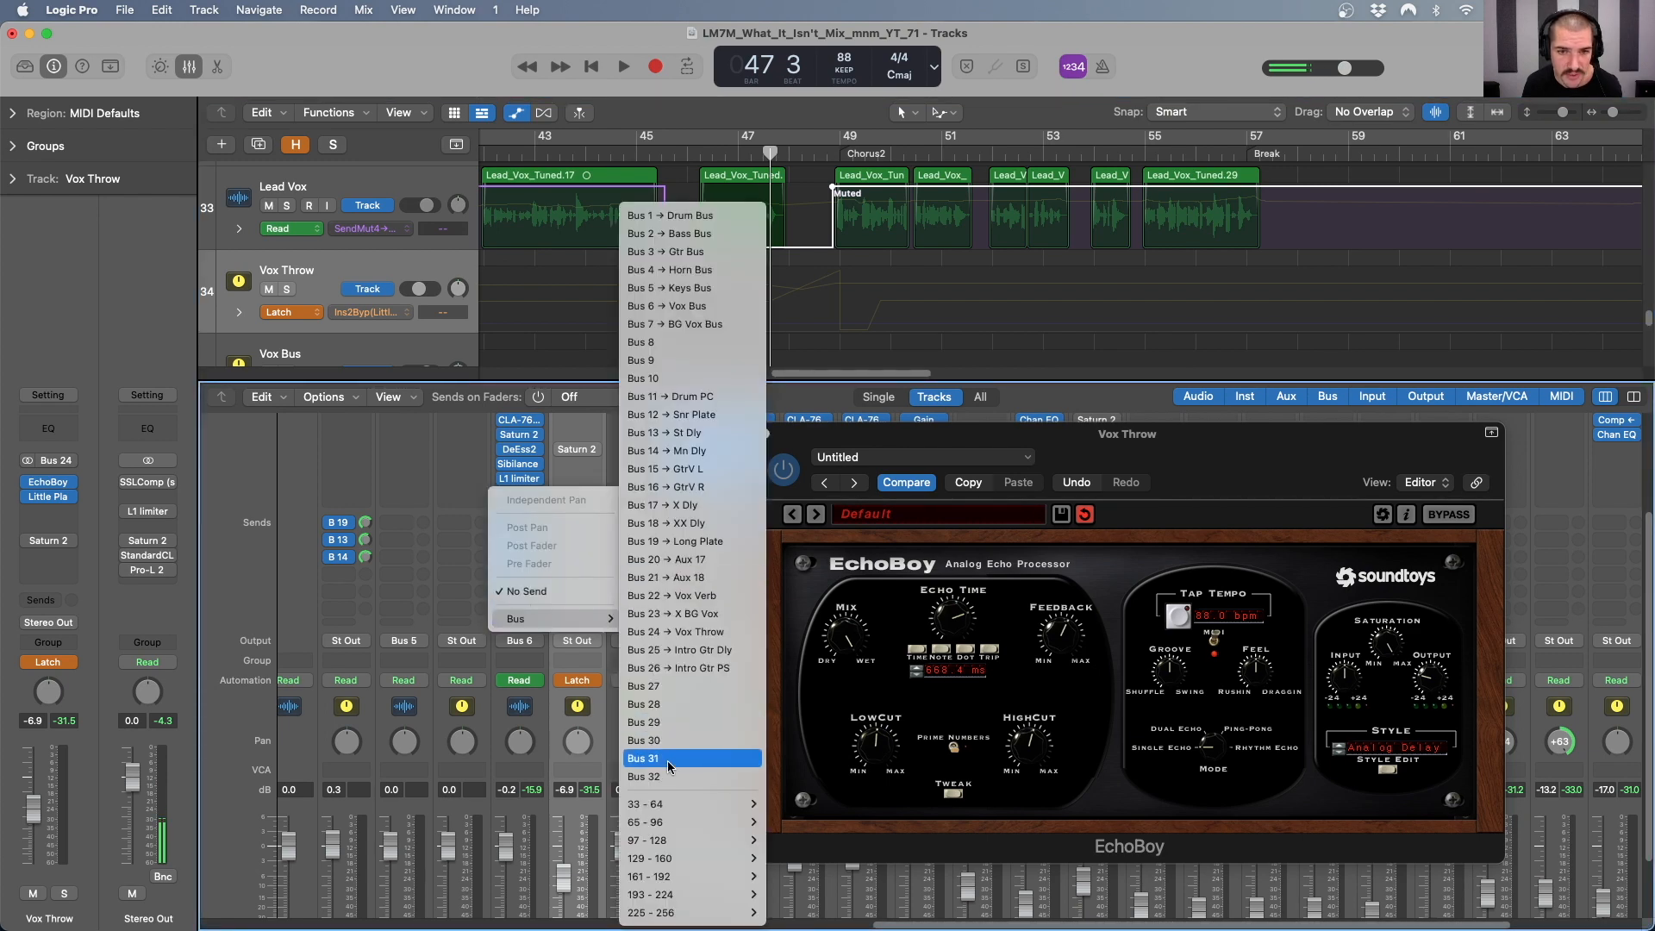
left_click(669, 776)
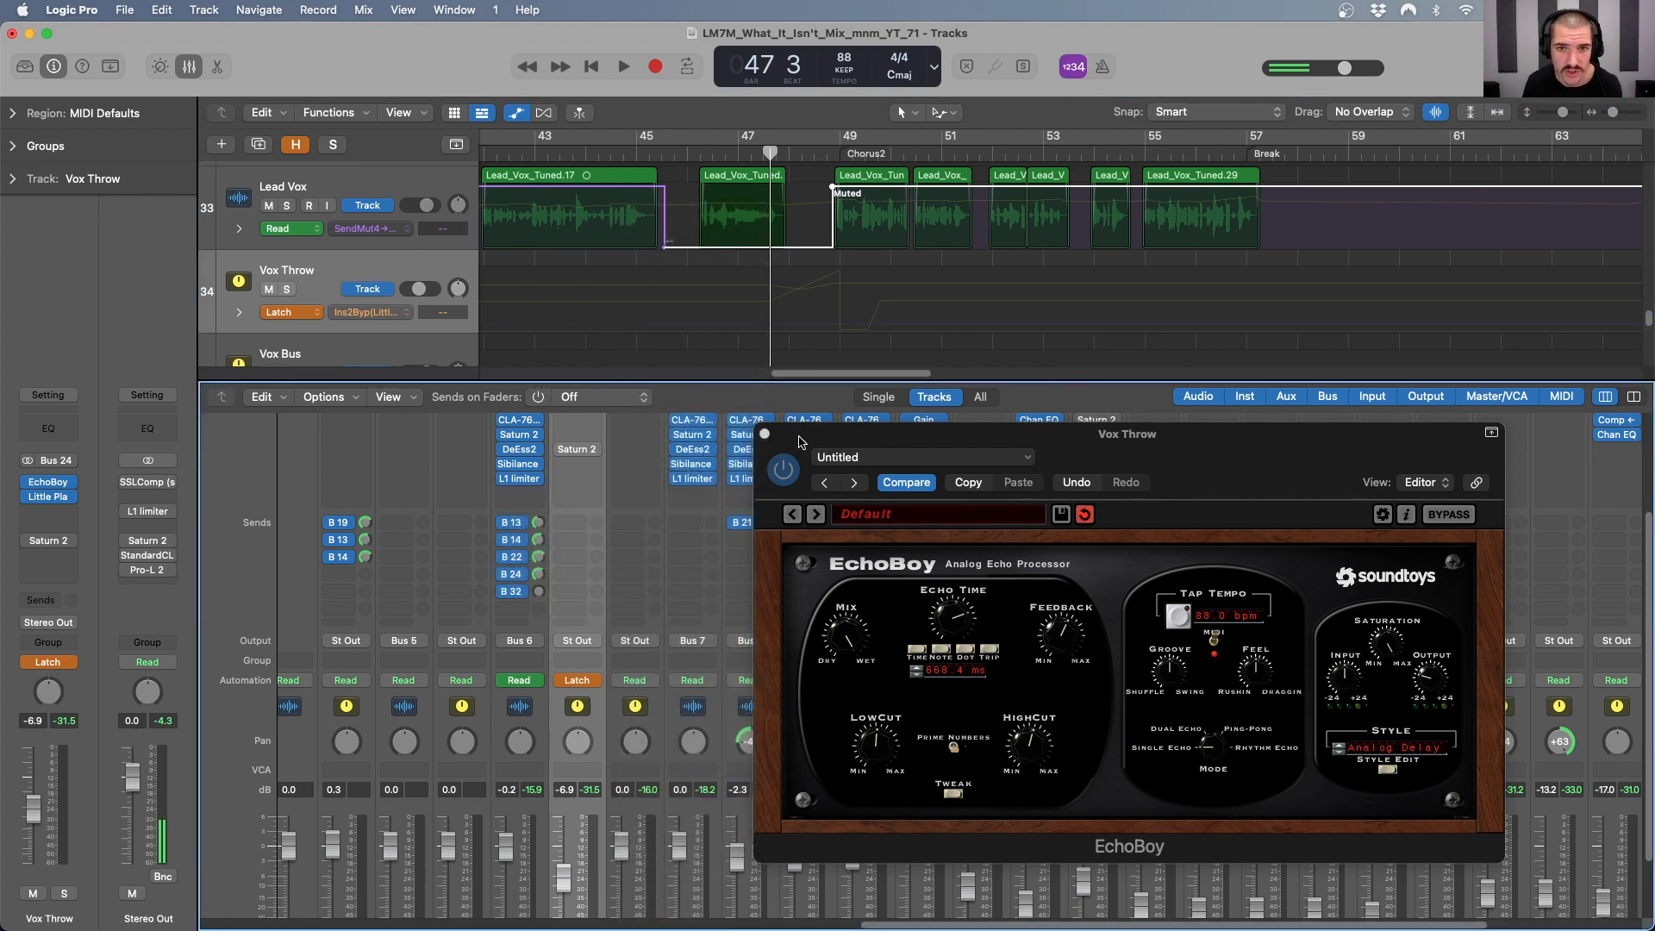
left_click(765, 433)
- Create a track for the Aux 25 channel strip fed by Bus 32
scroll(1207, 689, "right", 5)
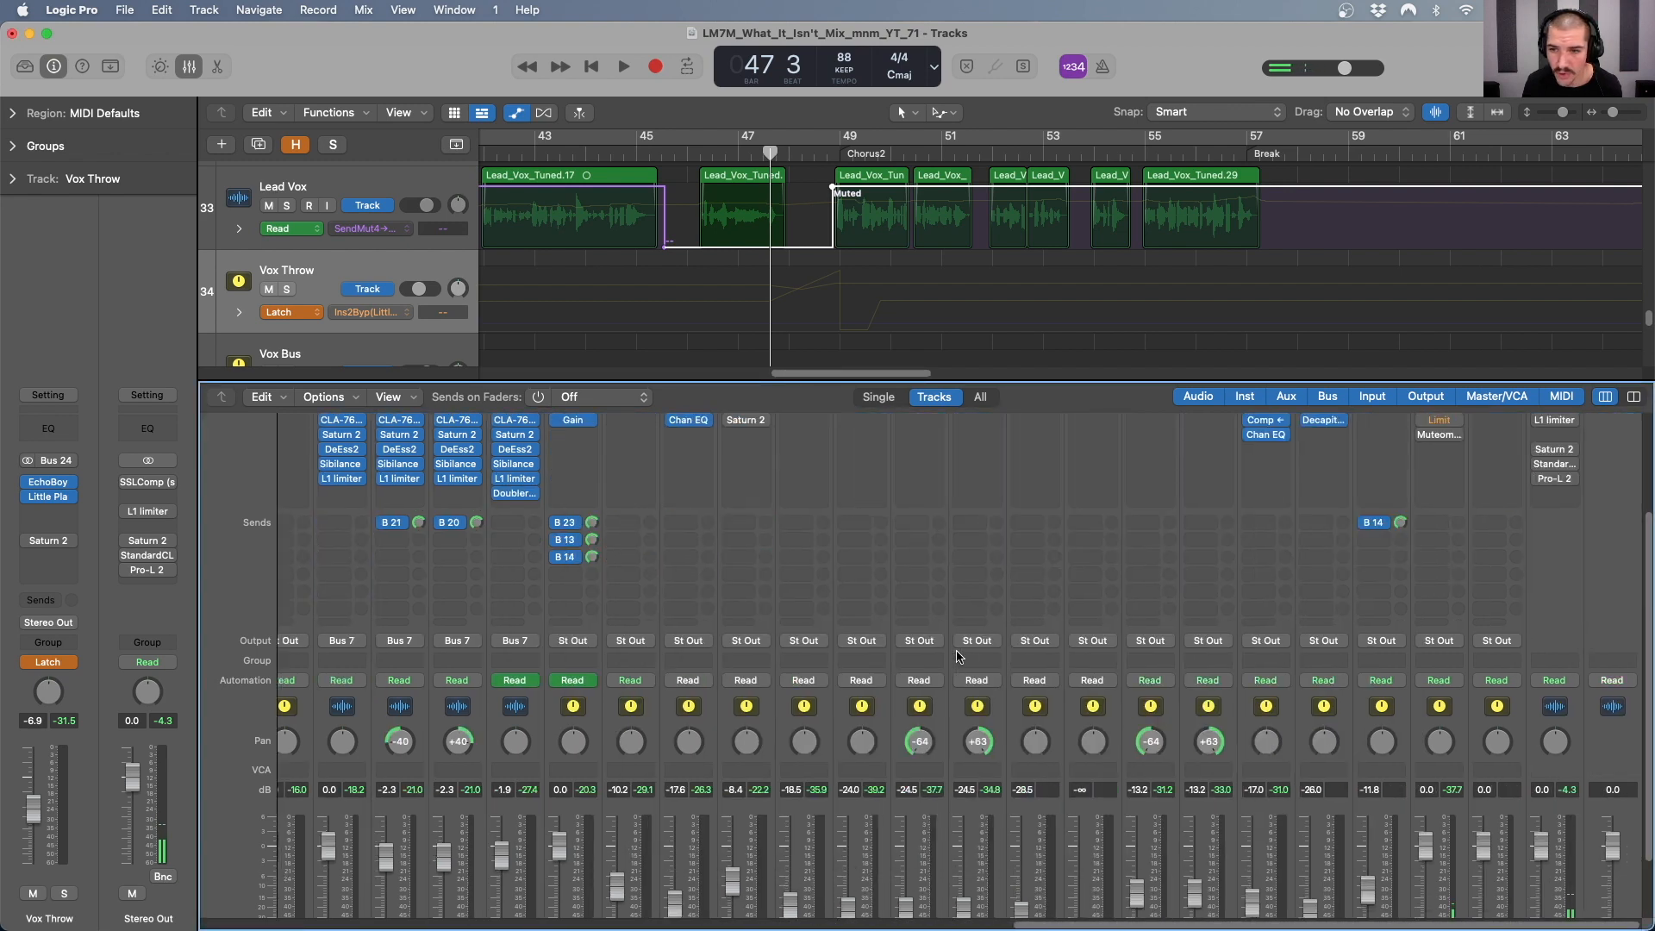
scroll(1500, 715, "down", 3)
right_click(1520, 652)
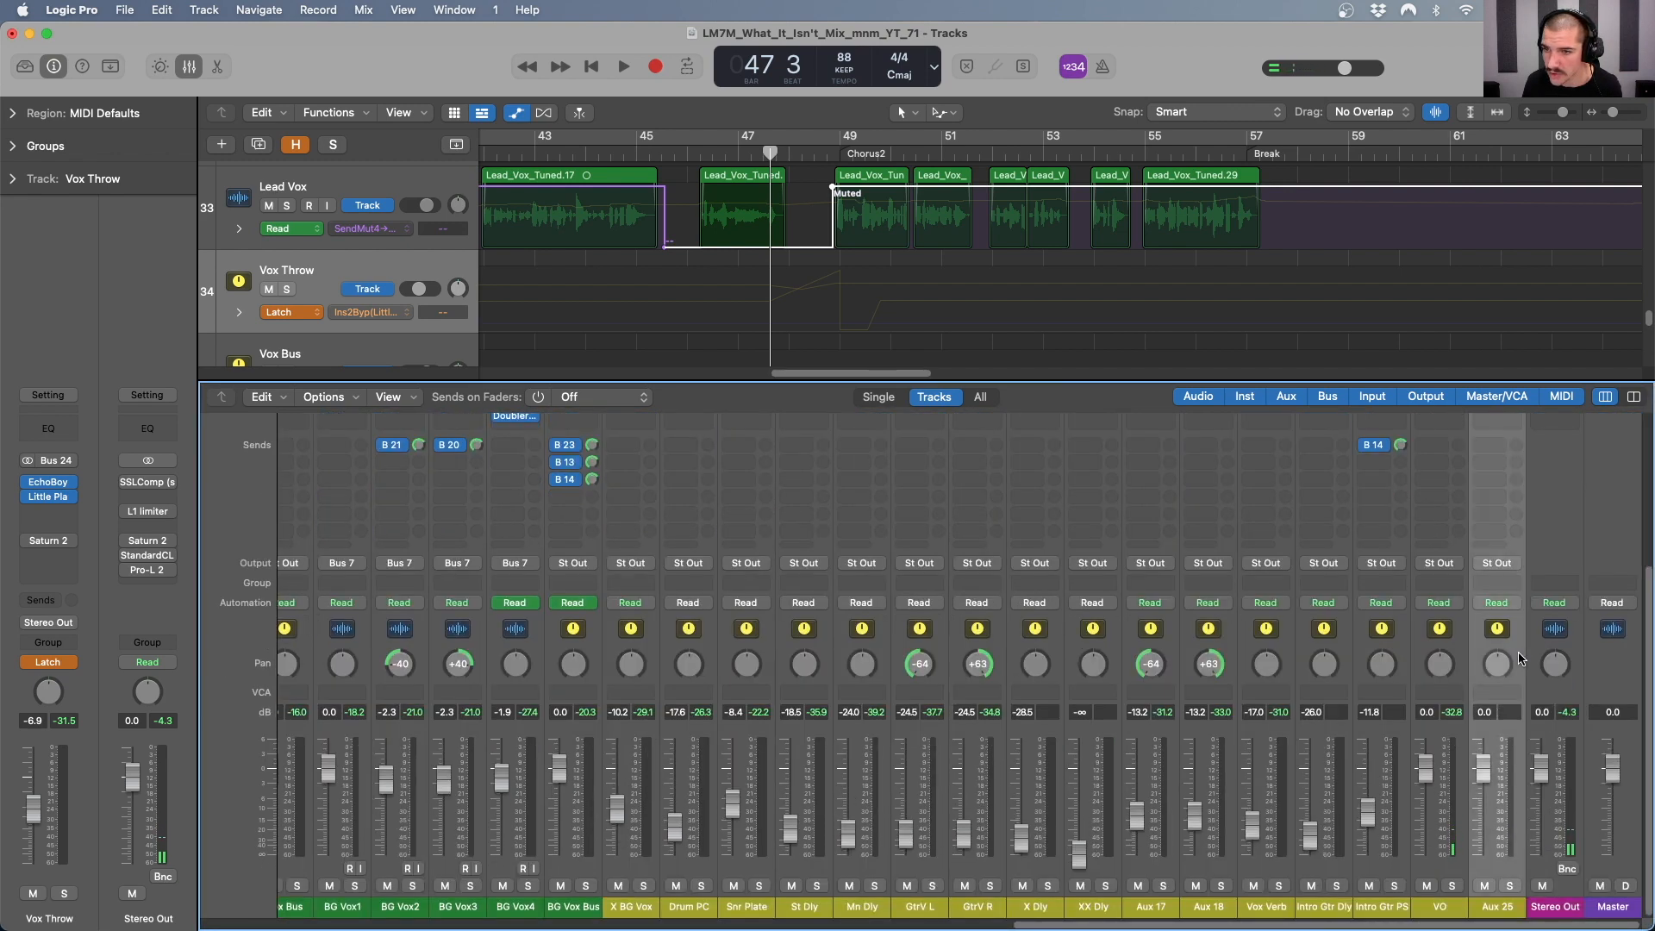
left_click(1527, 665)
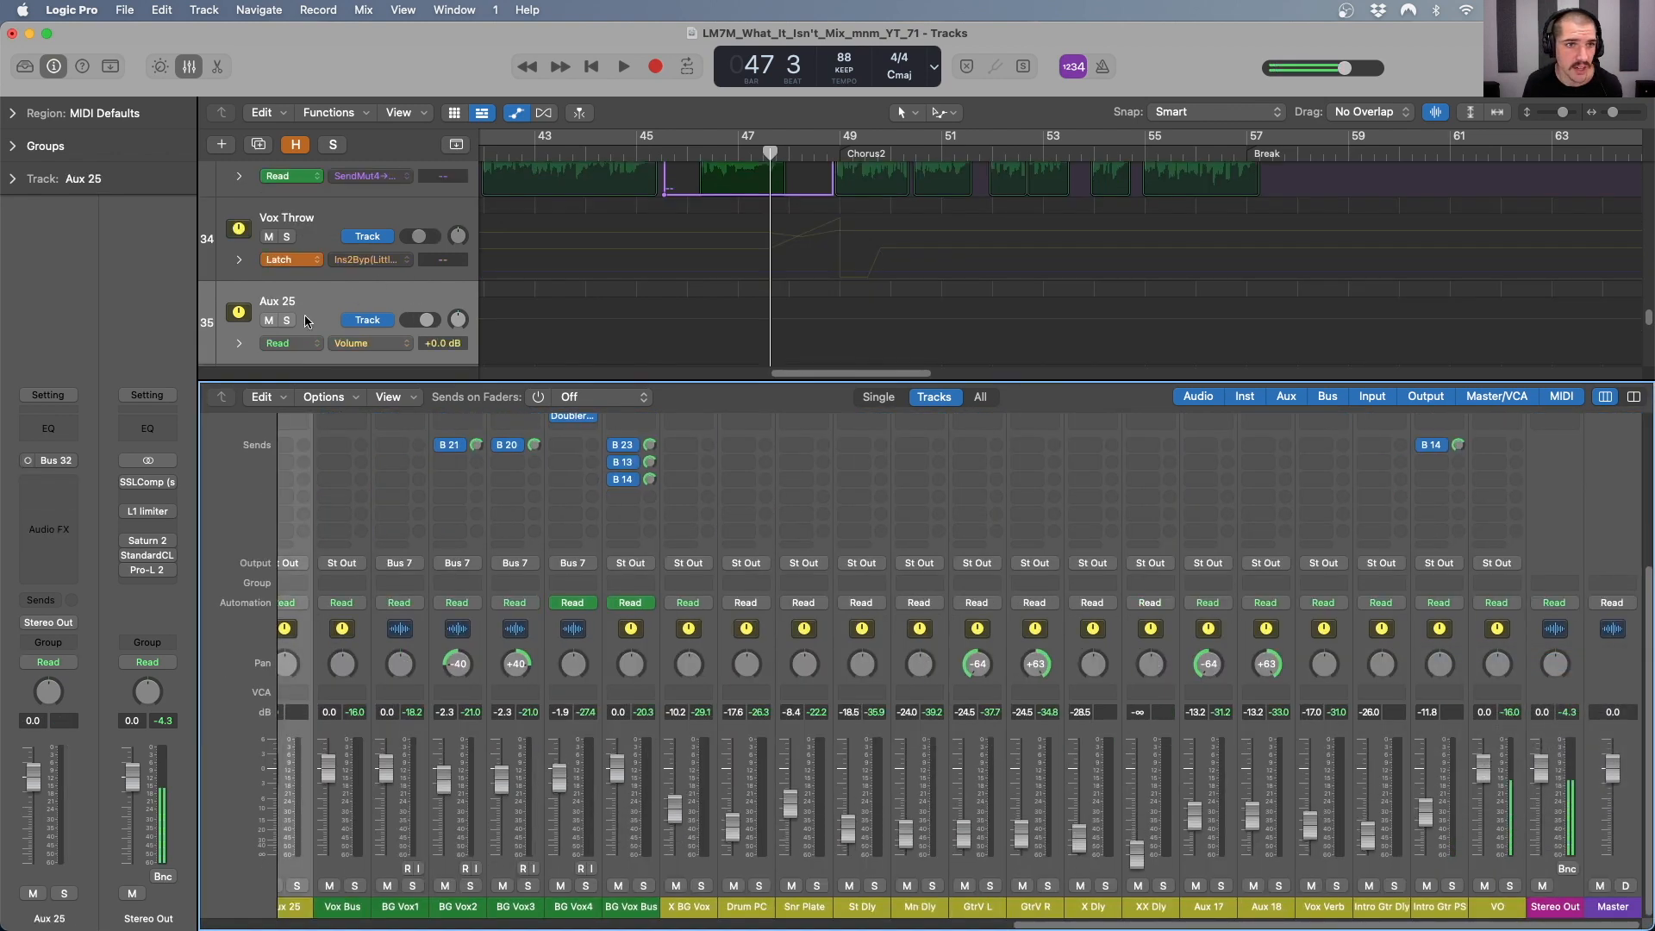
- Rename the Aux 25 track Vox Throw2 and move it above the Vox Throw track
double_click(291, 301)
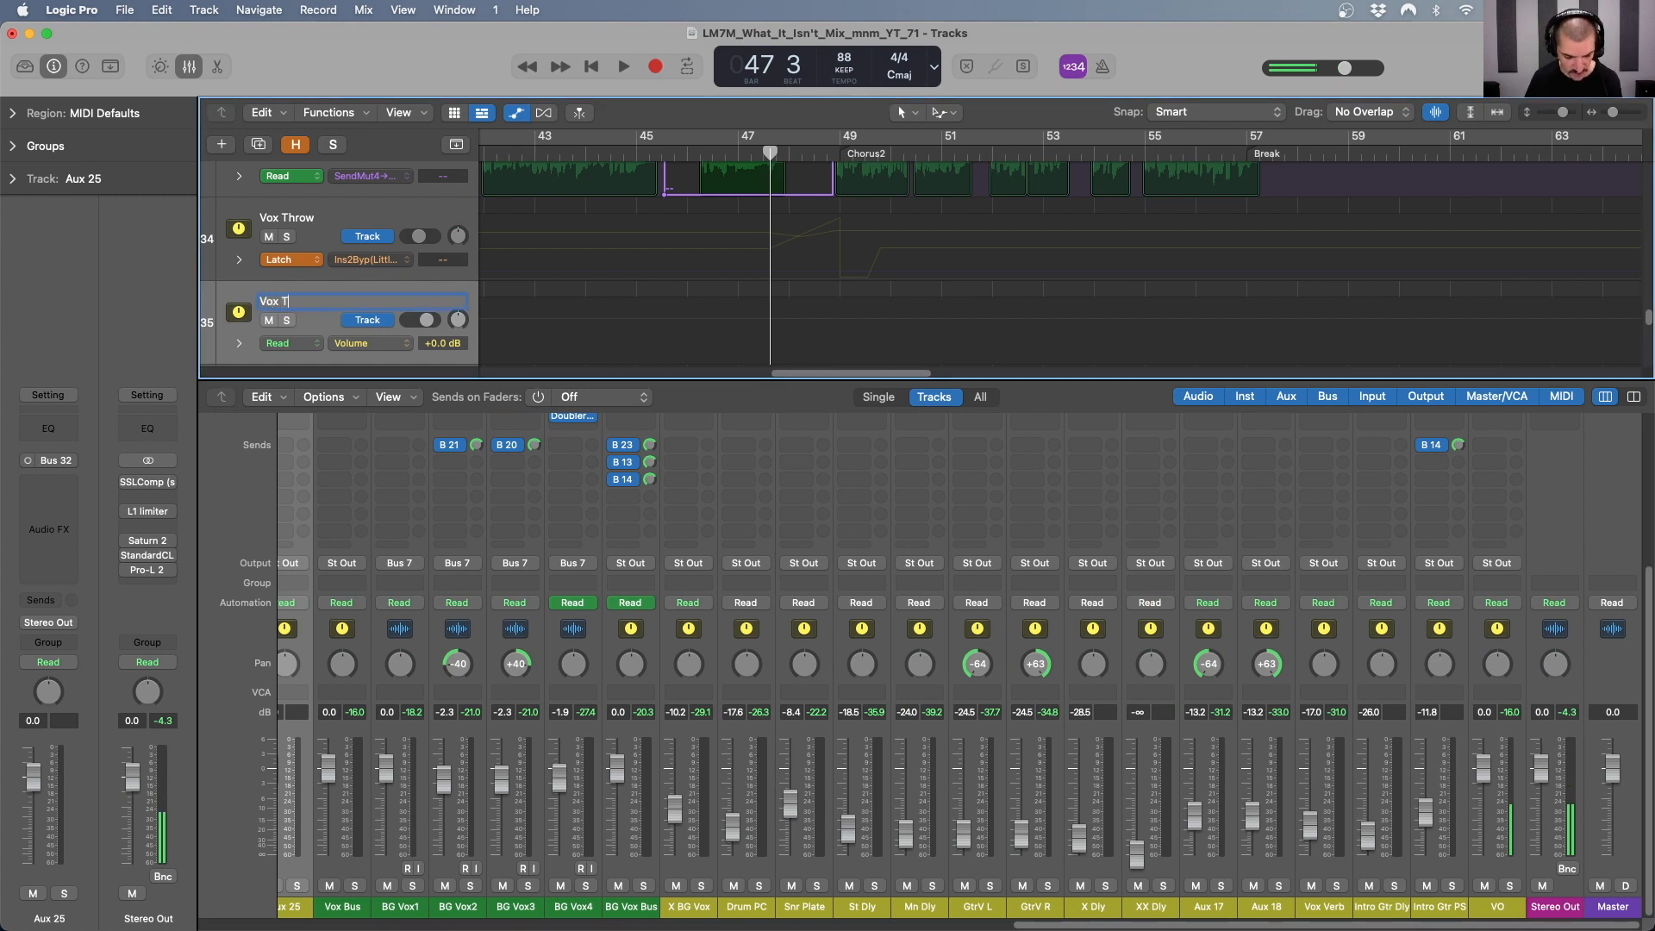
type("Vox Throw2")
key("Return")
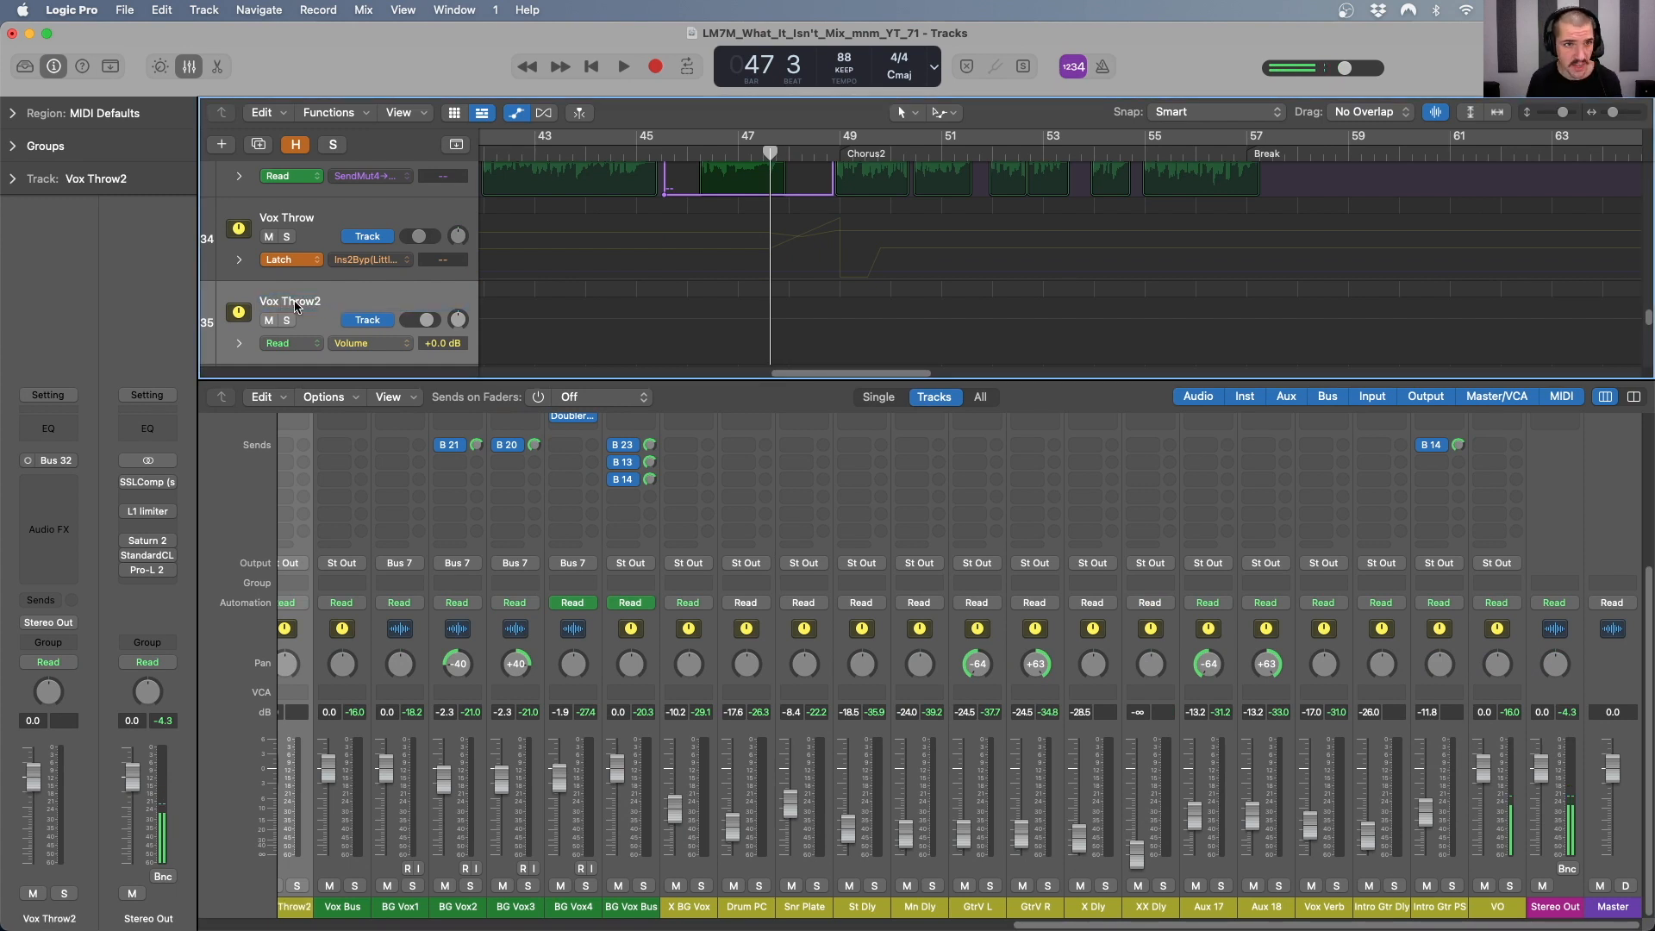
left_click_drag(302, 306, 338, 223)
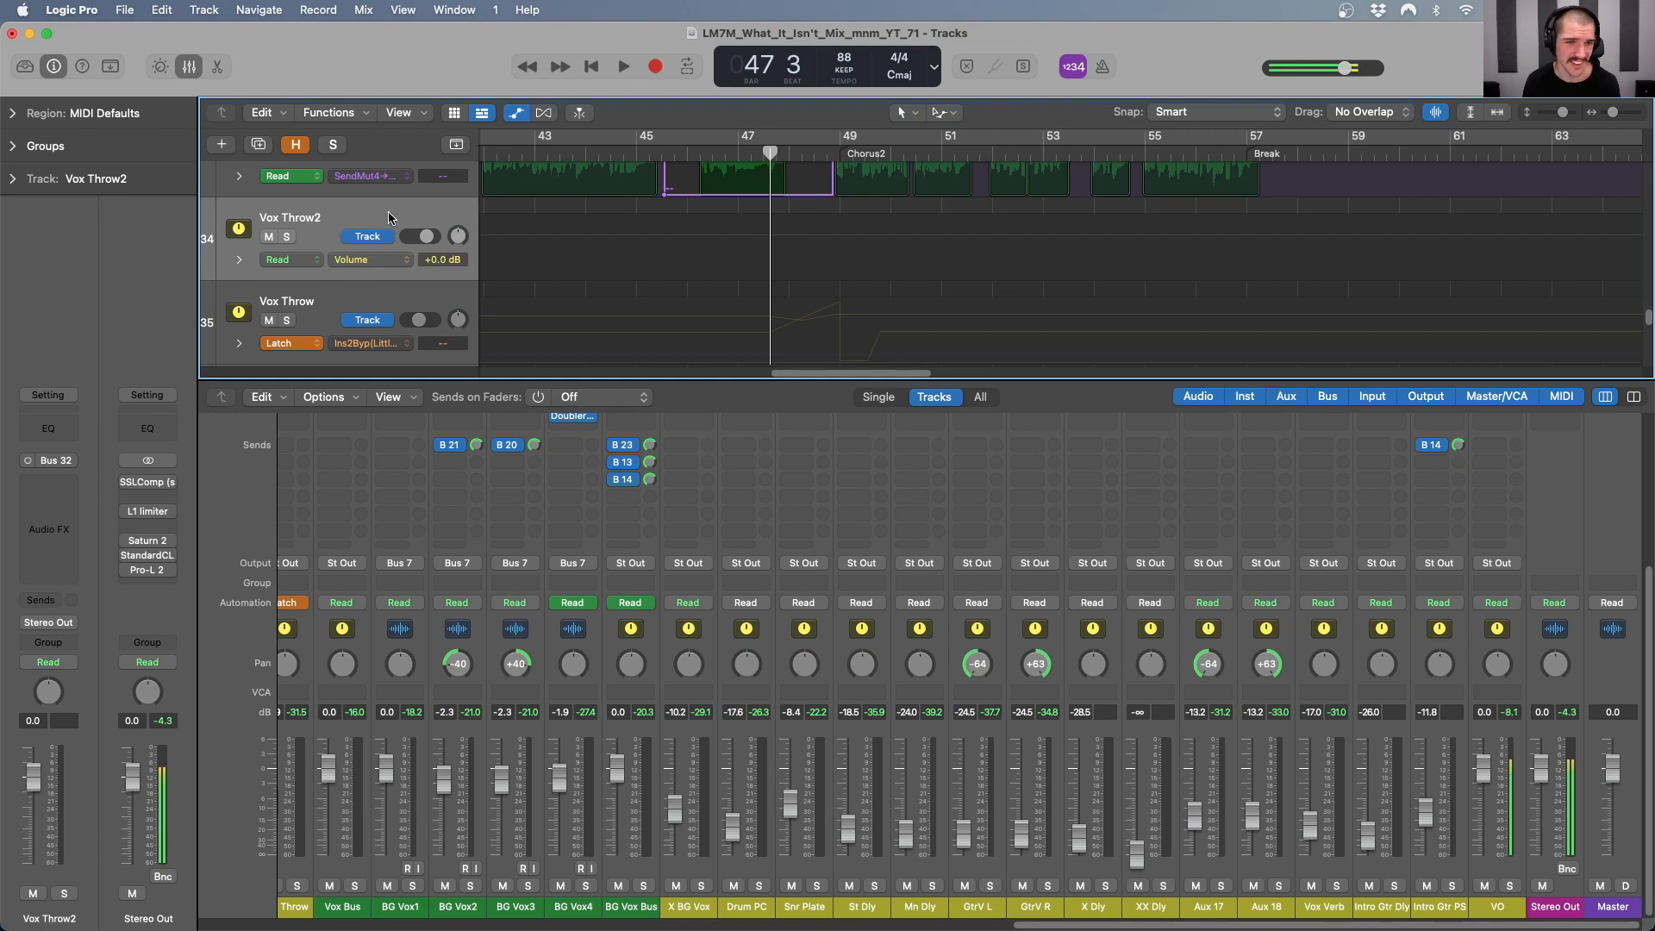
key("a")
key("a")
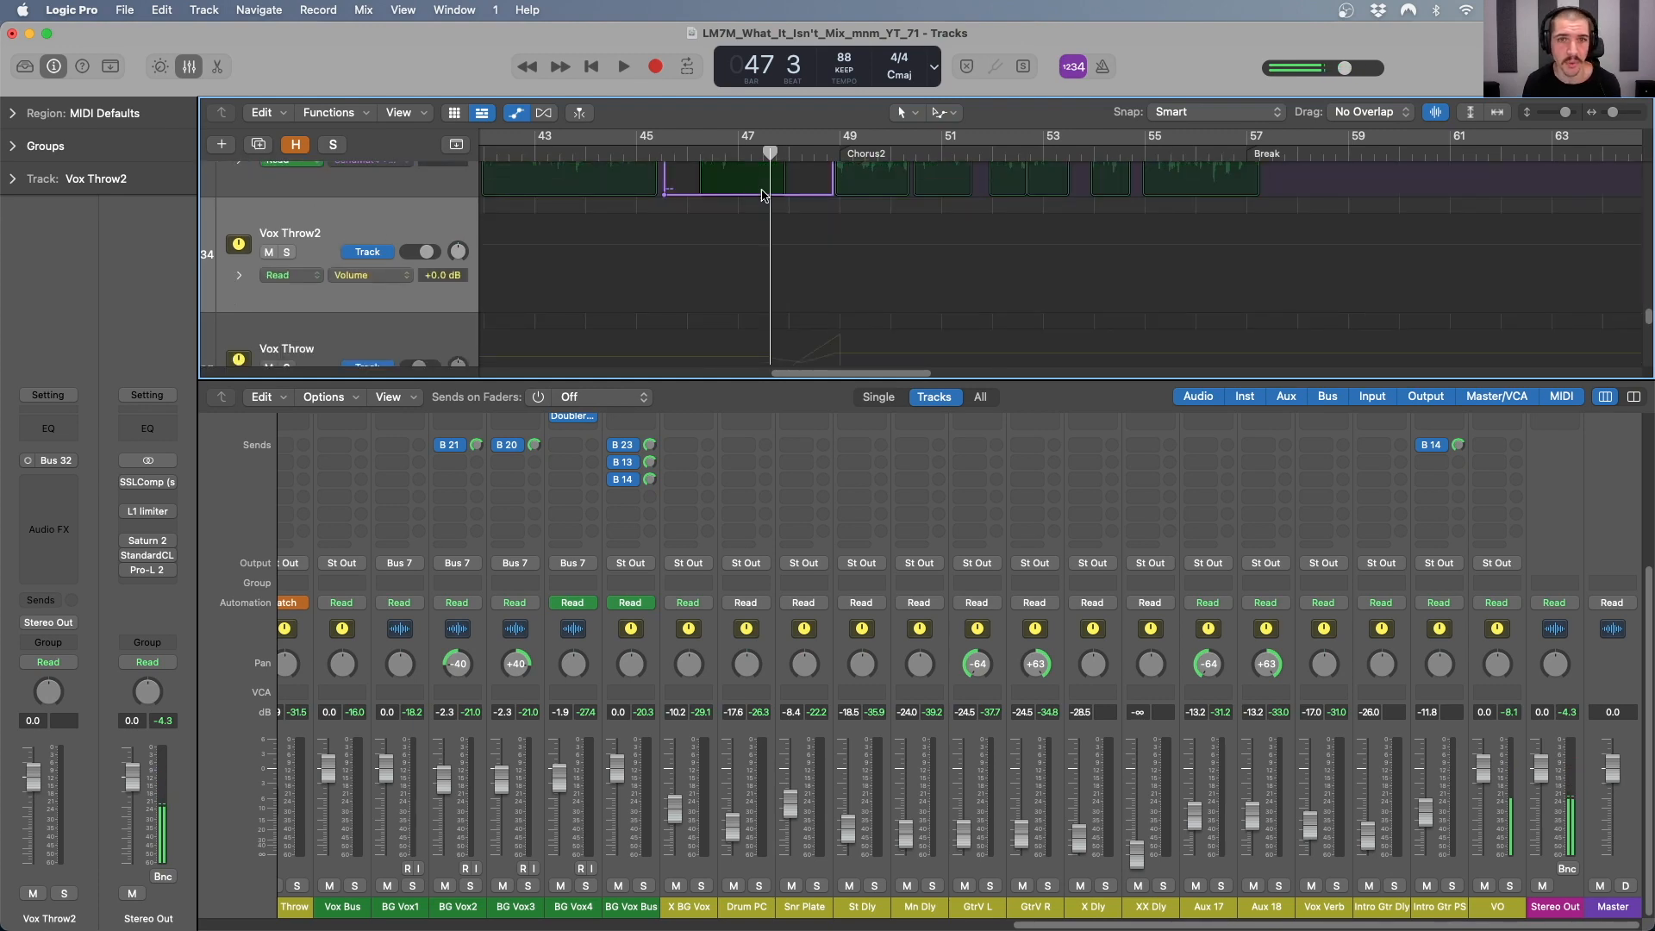
- Return the playhead to bar 46 and mute the Vox Throw2 channel
scroll(766, 195, "up", 2)
left_click_drag(773, 155, 690, 153)
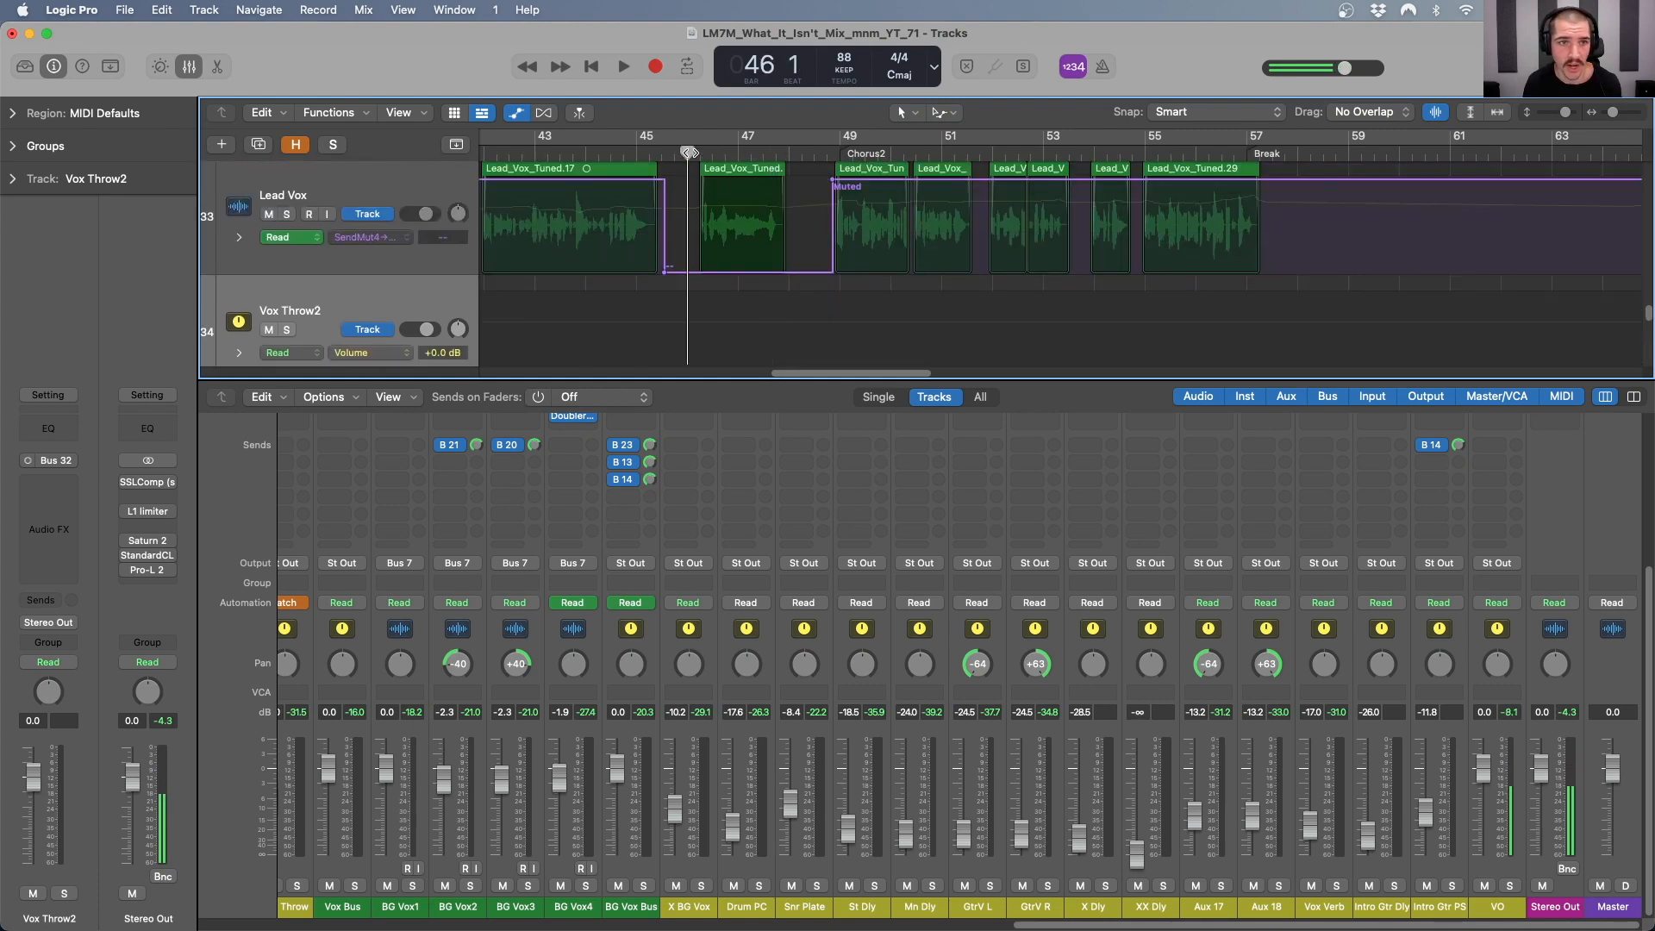
scroll(382, 249, "left", 5)
scroll(457, 630, "left", 8)
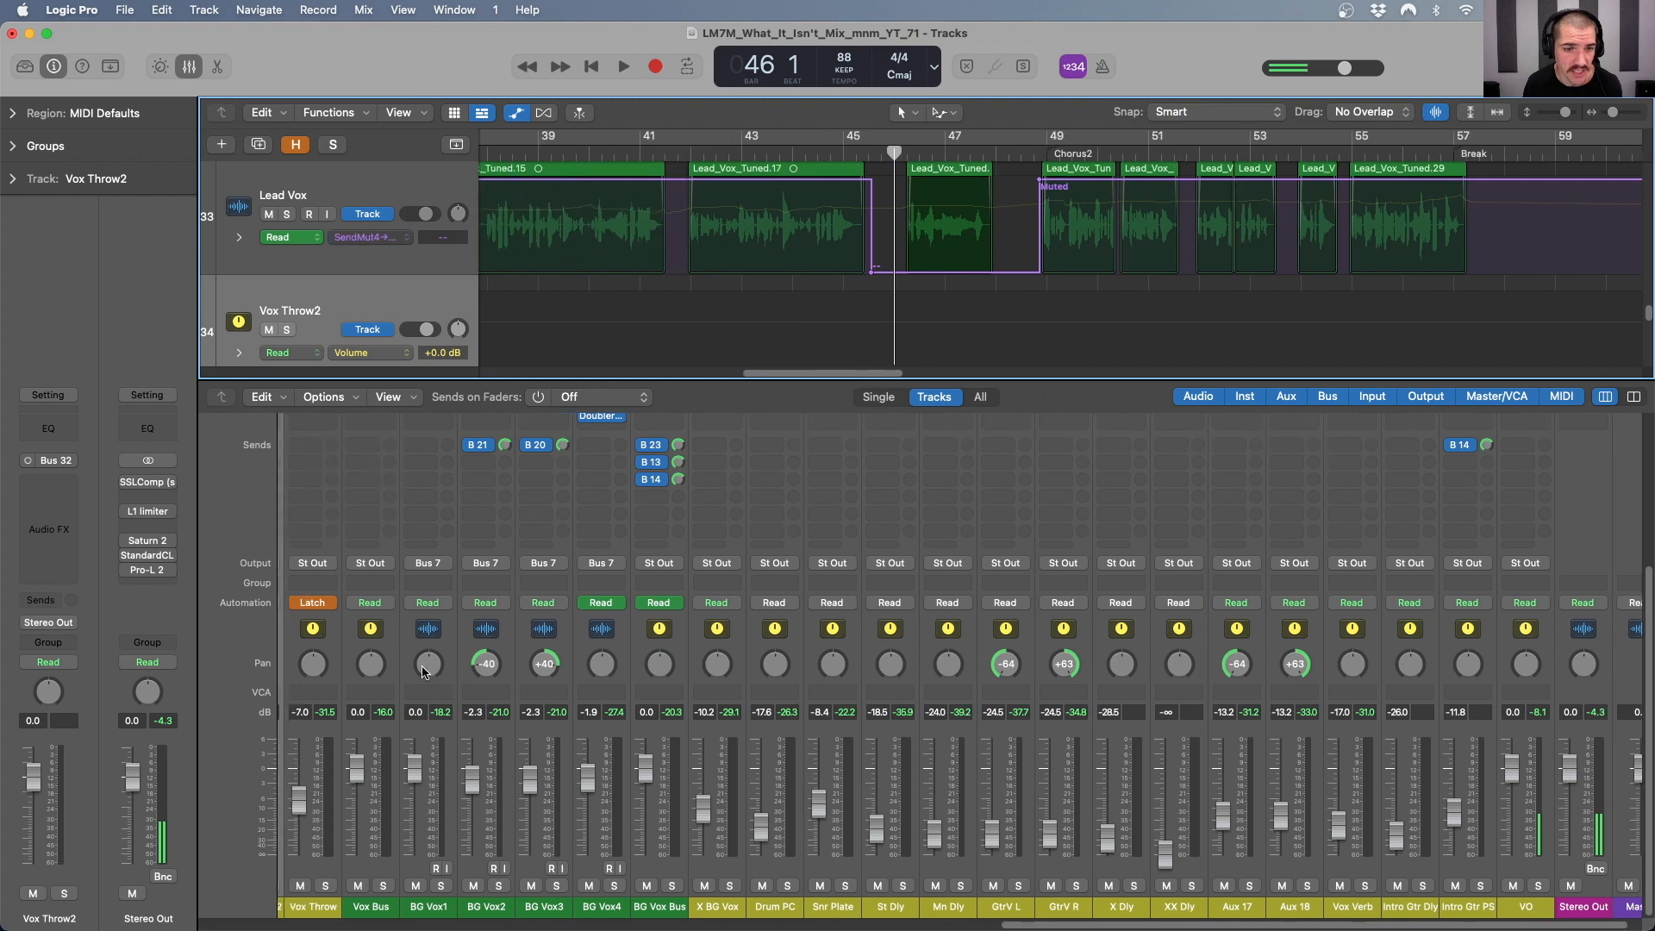
left_click(576, 887)
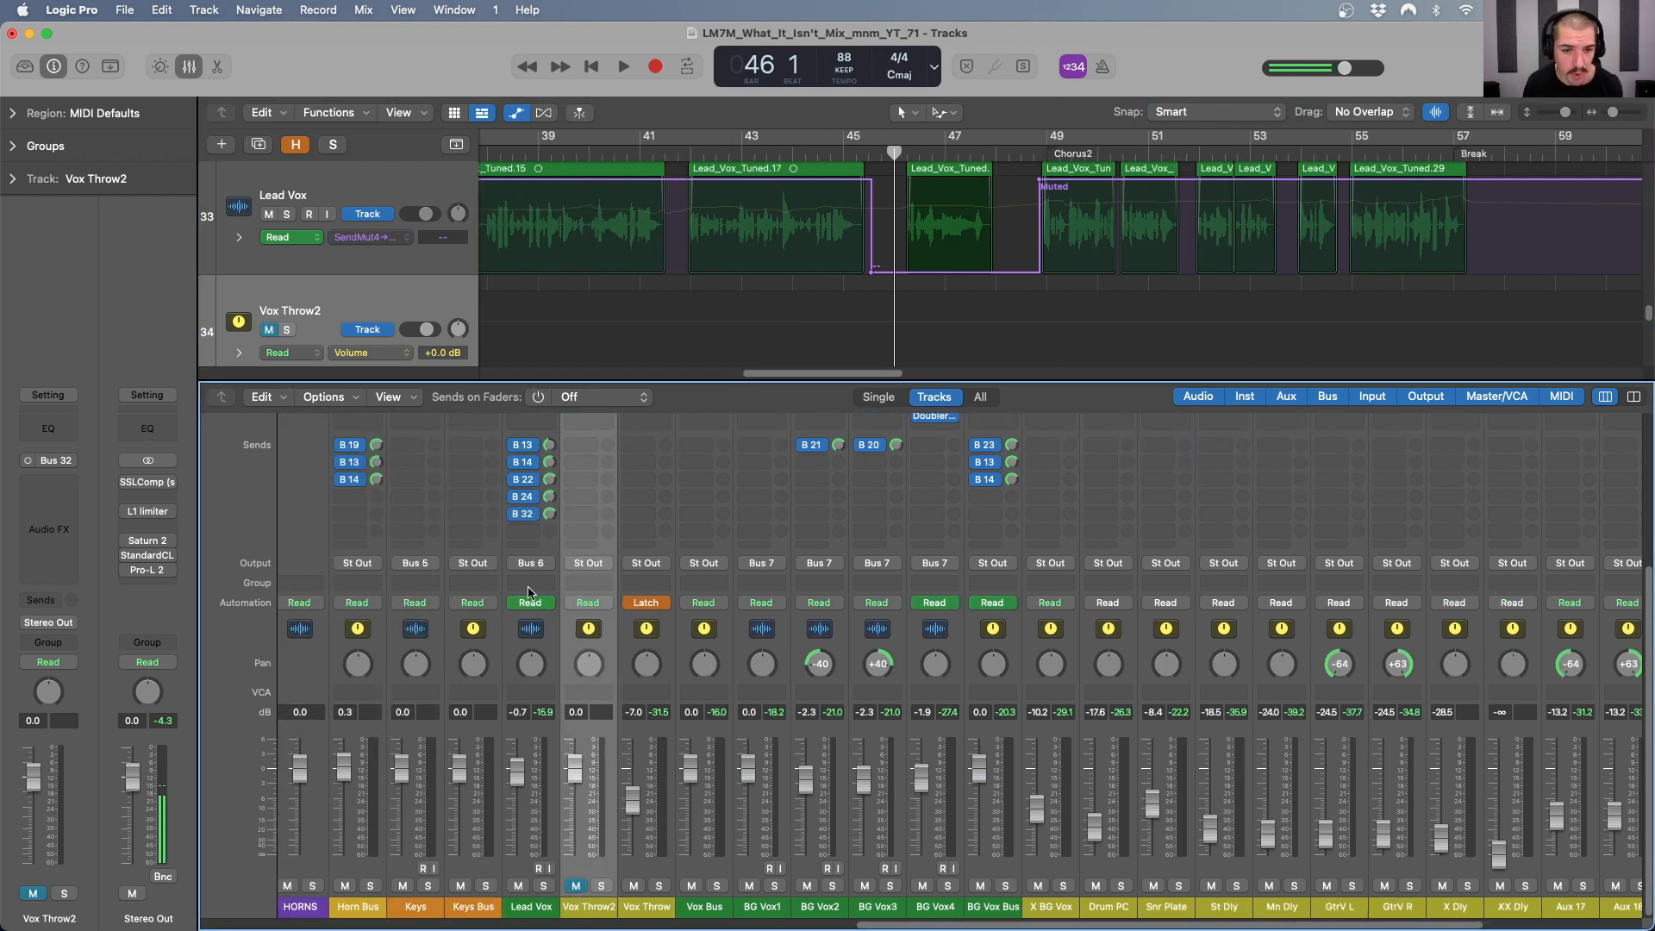
- Set Vox Throw's automation mode to Read and display its Mute automation in the track lane
left_click(554, 650)
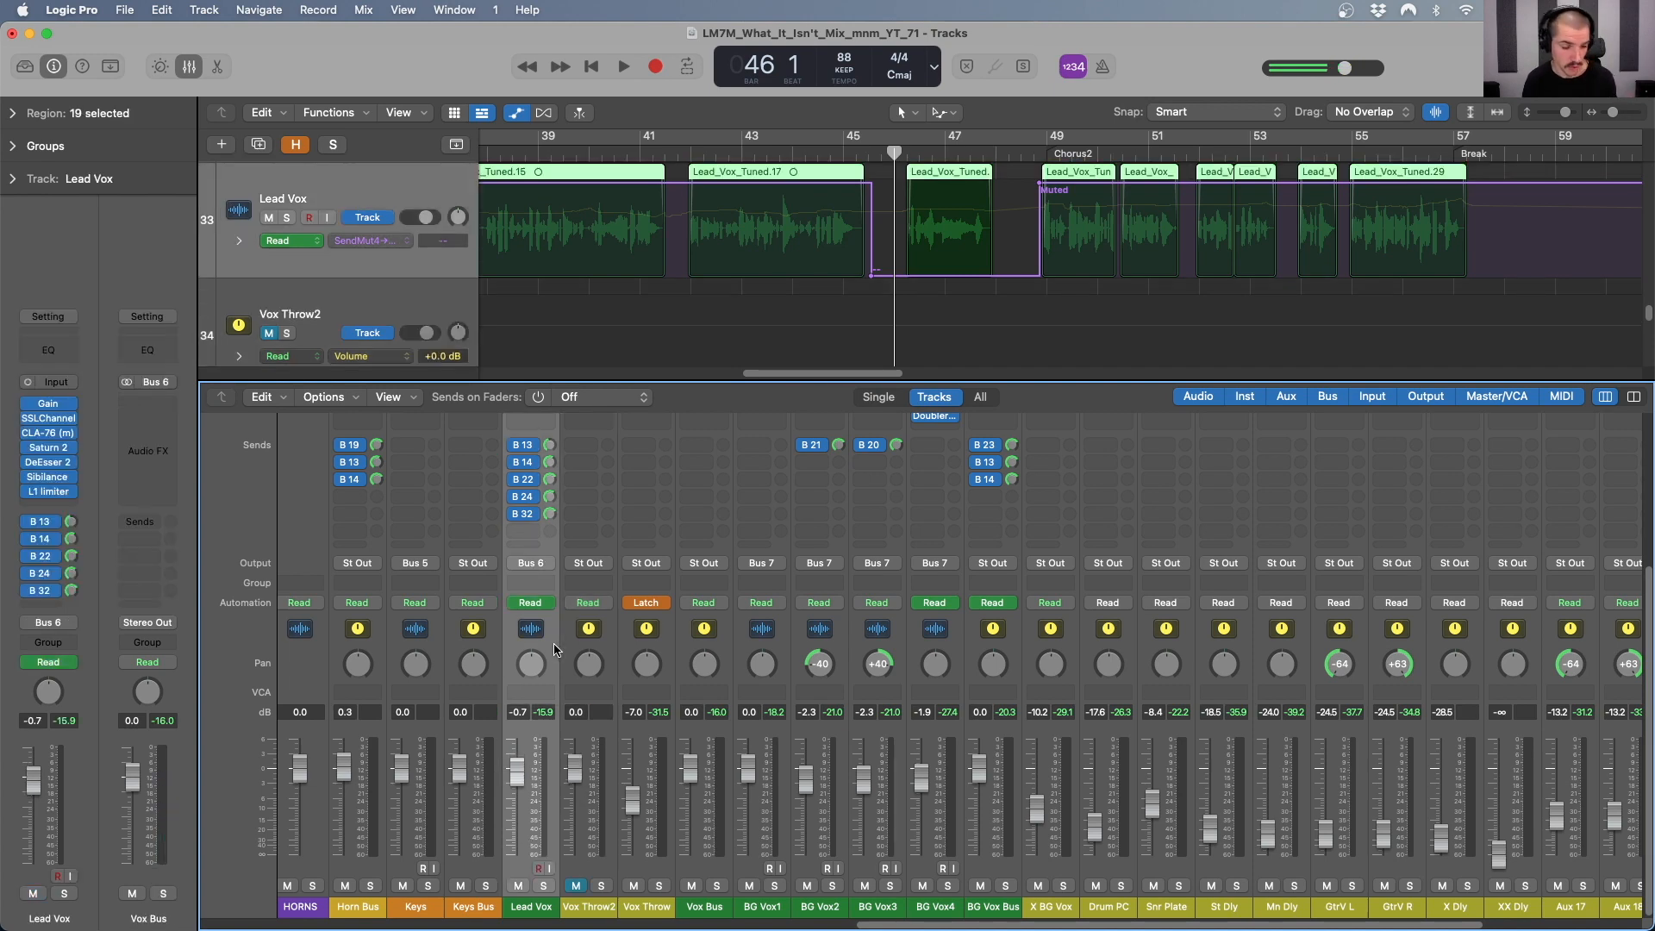
left_click(675, 652)
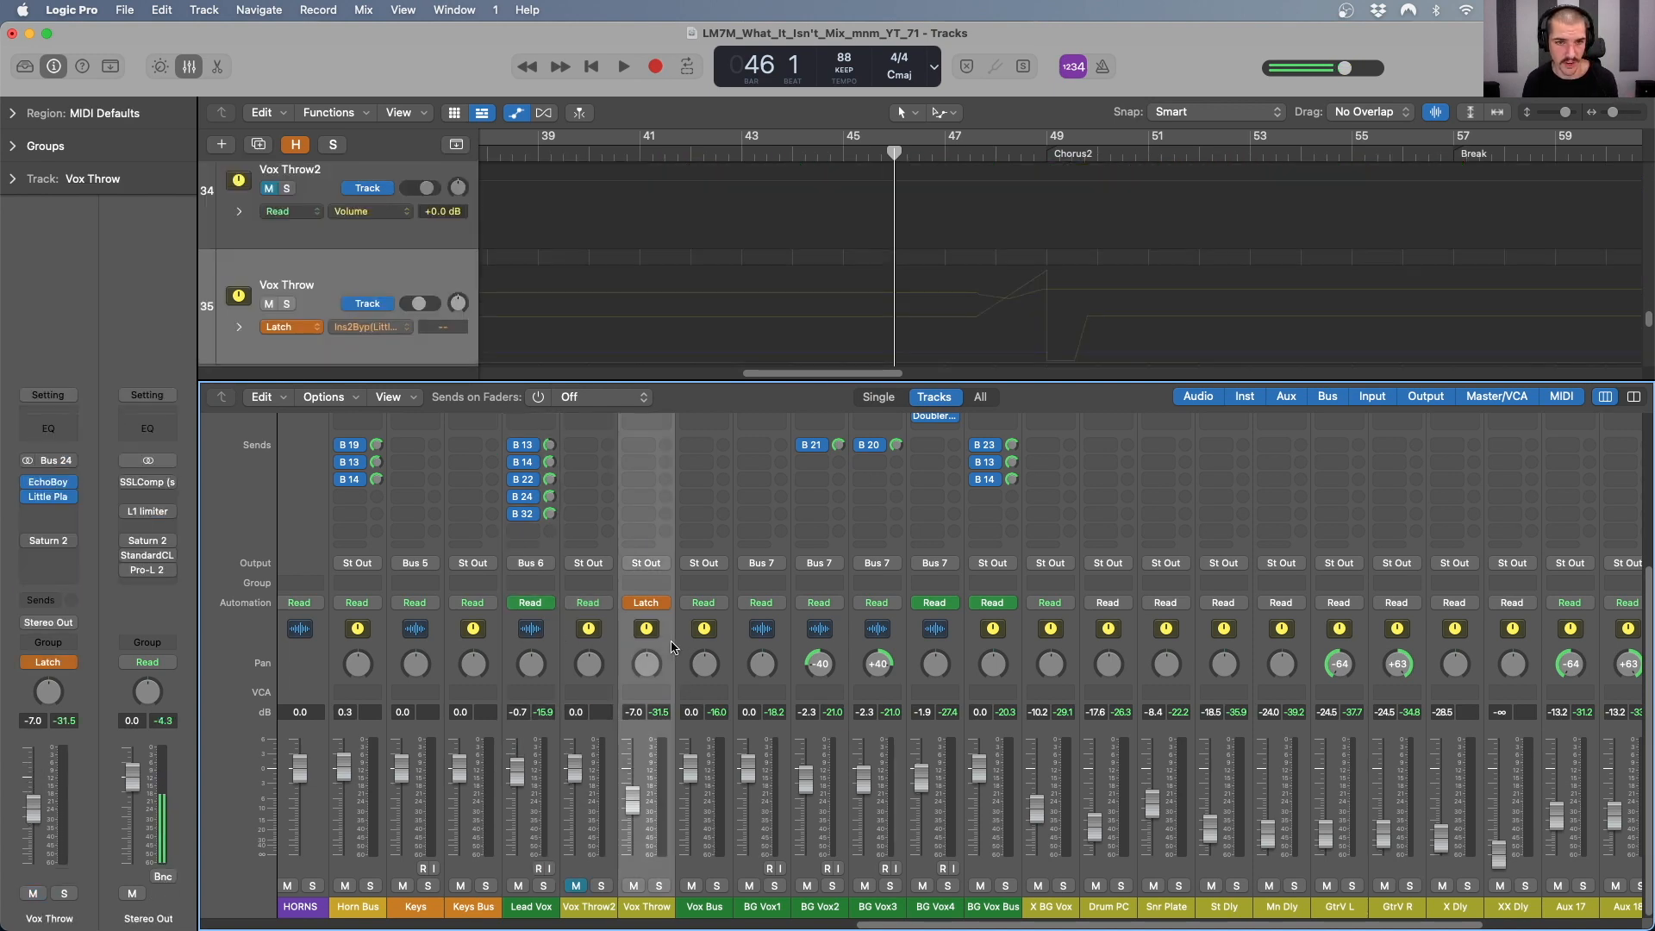
left_click(648, 603)
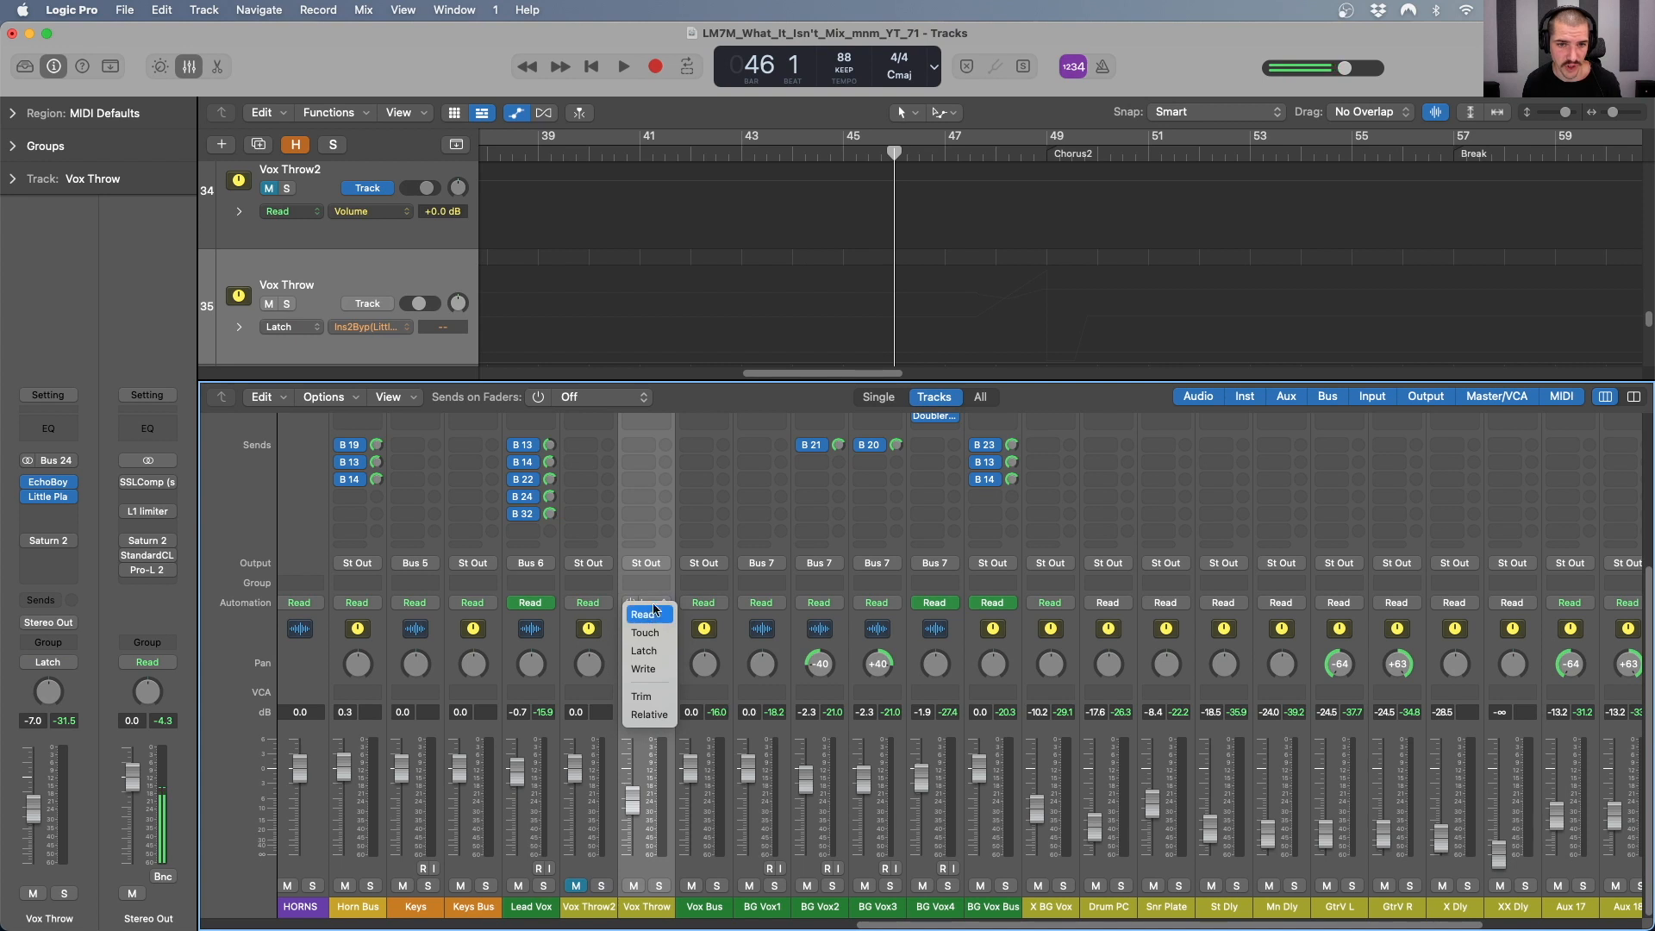
left_click(645, 614)
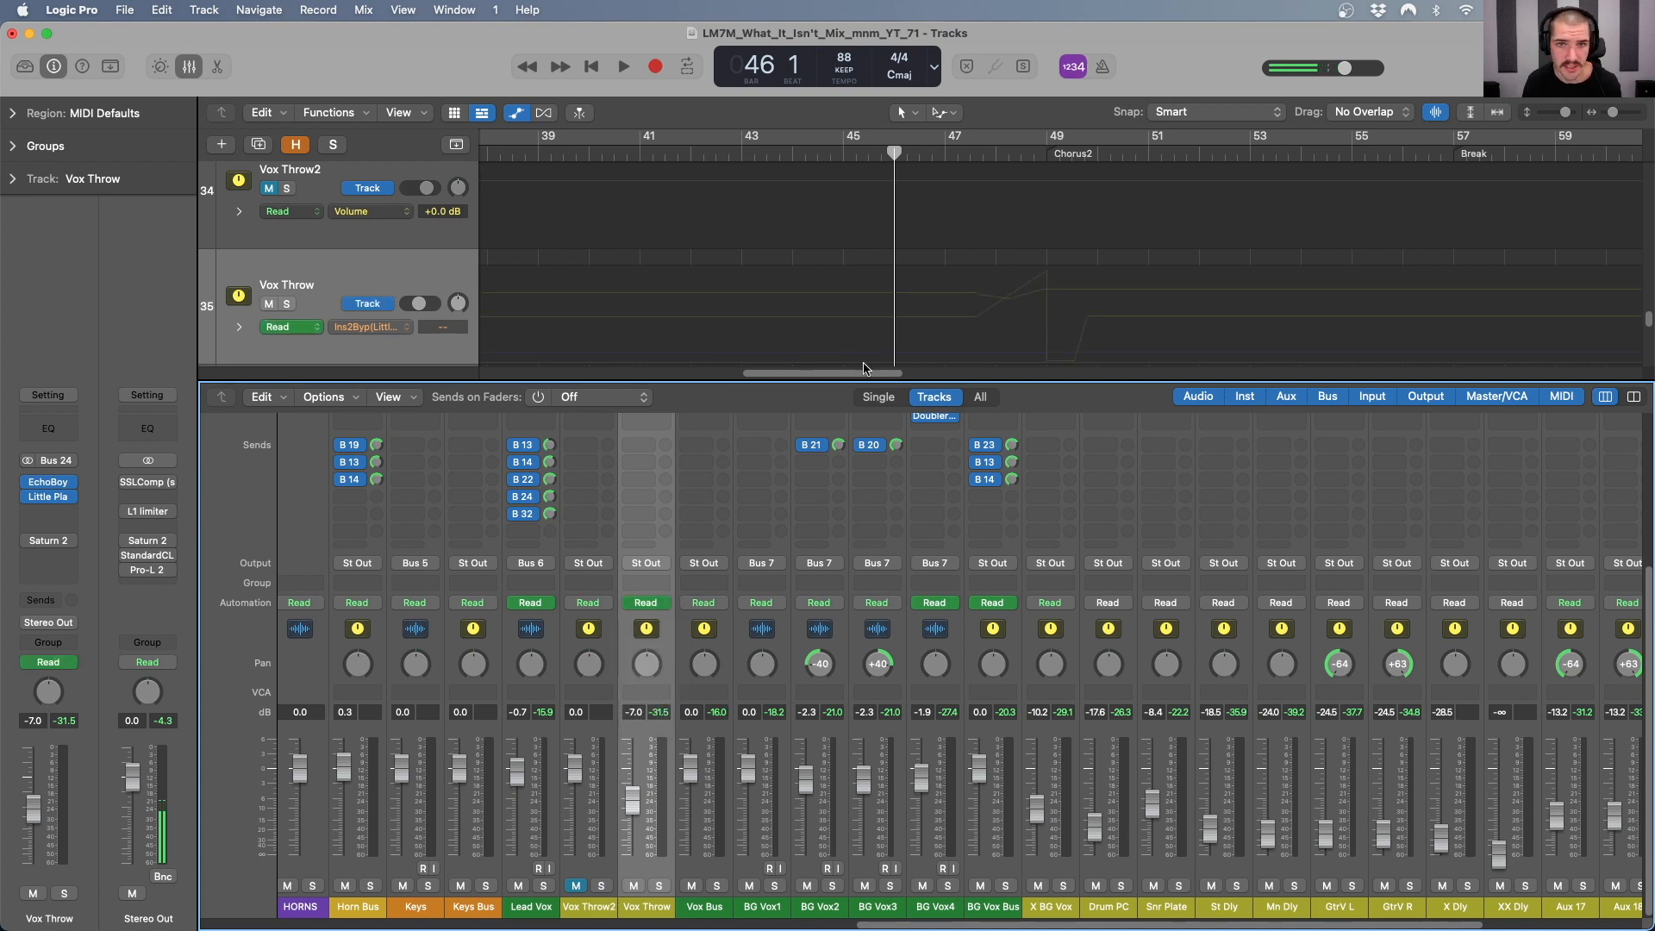
left_click(376, 336)
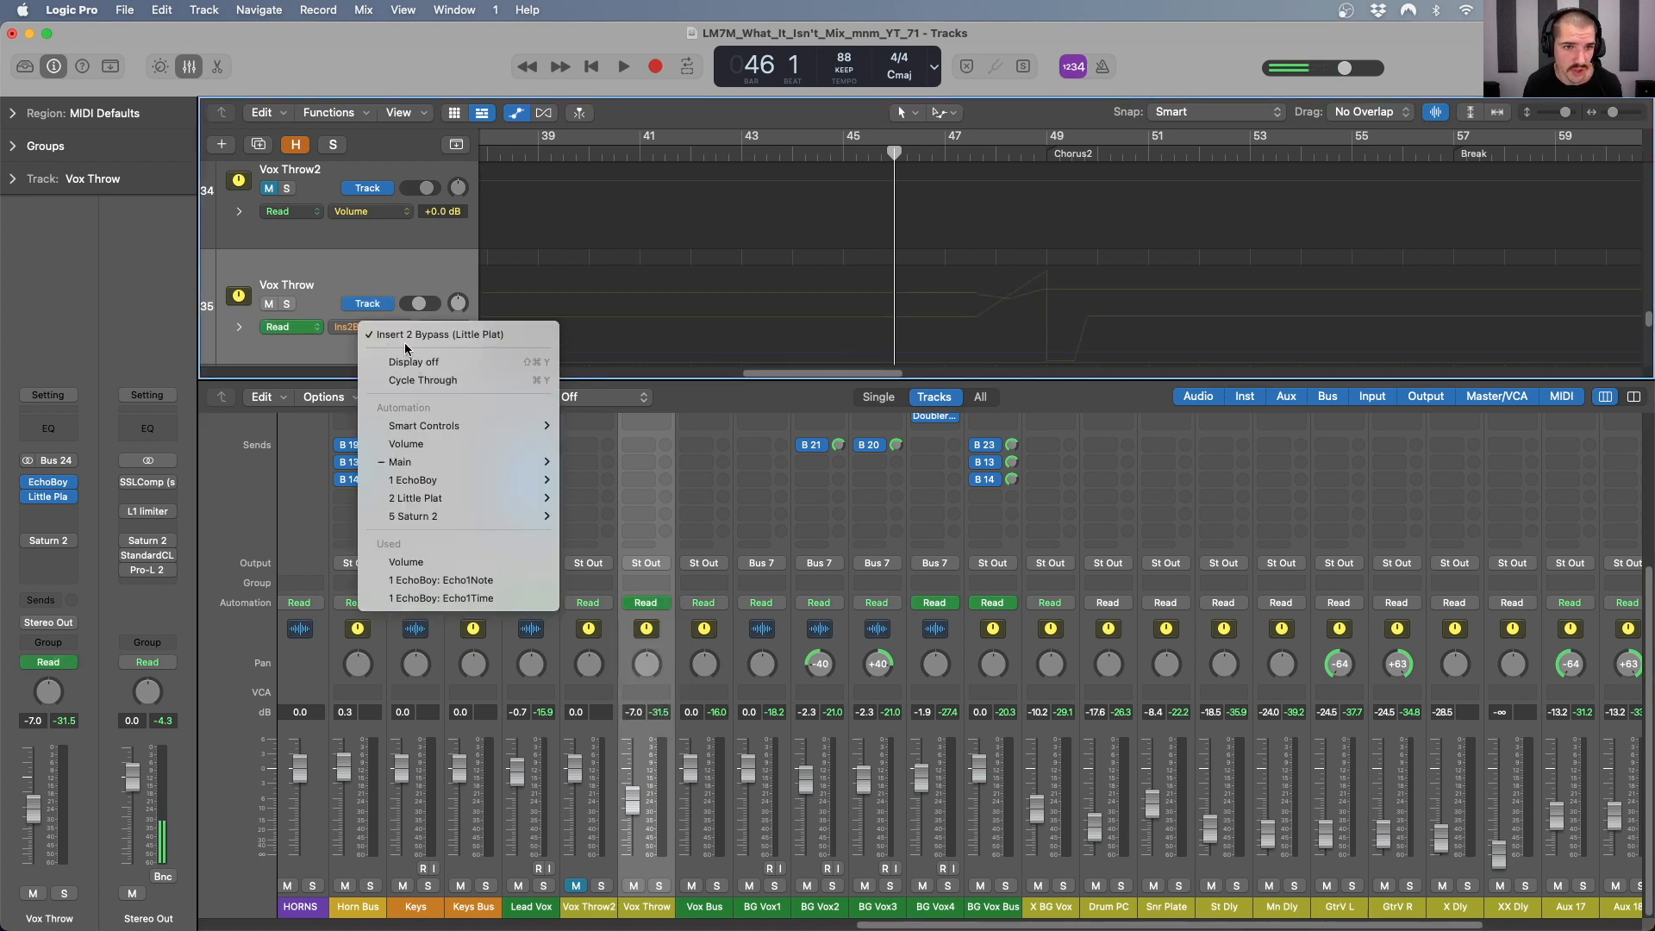
mouse_move(406, 462)
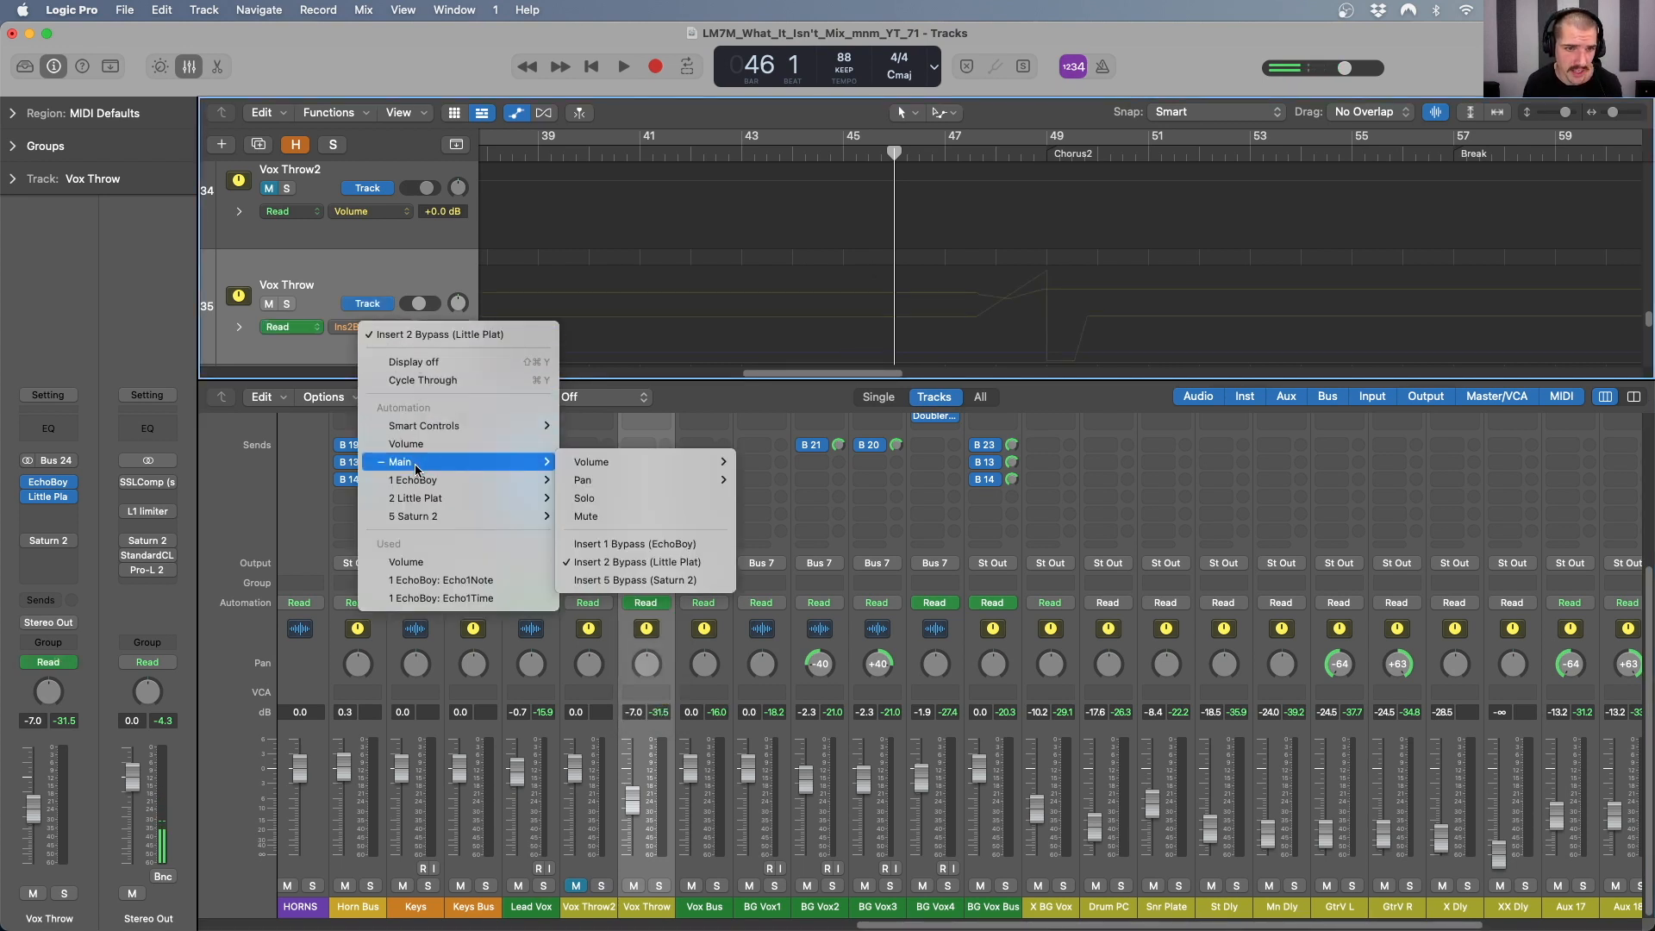
left_click(639, 512)
- Place the playhead at bar 47 beat 3, near the end of the Lead Vox phrase, and zoom in on the timeline
scroll(943, 270, "up", 3)
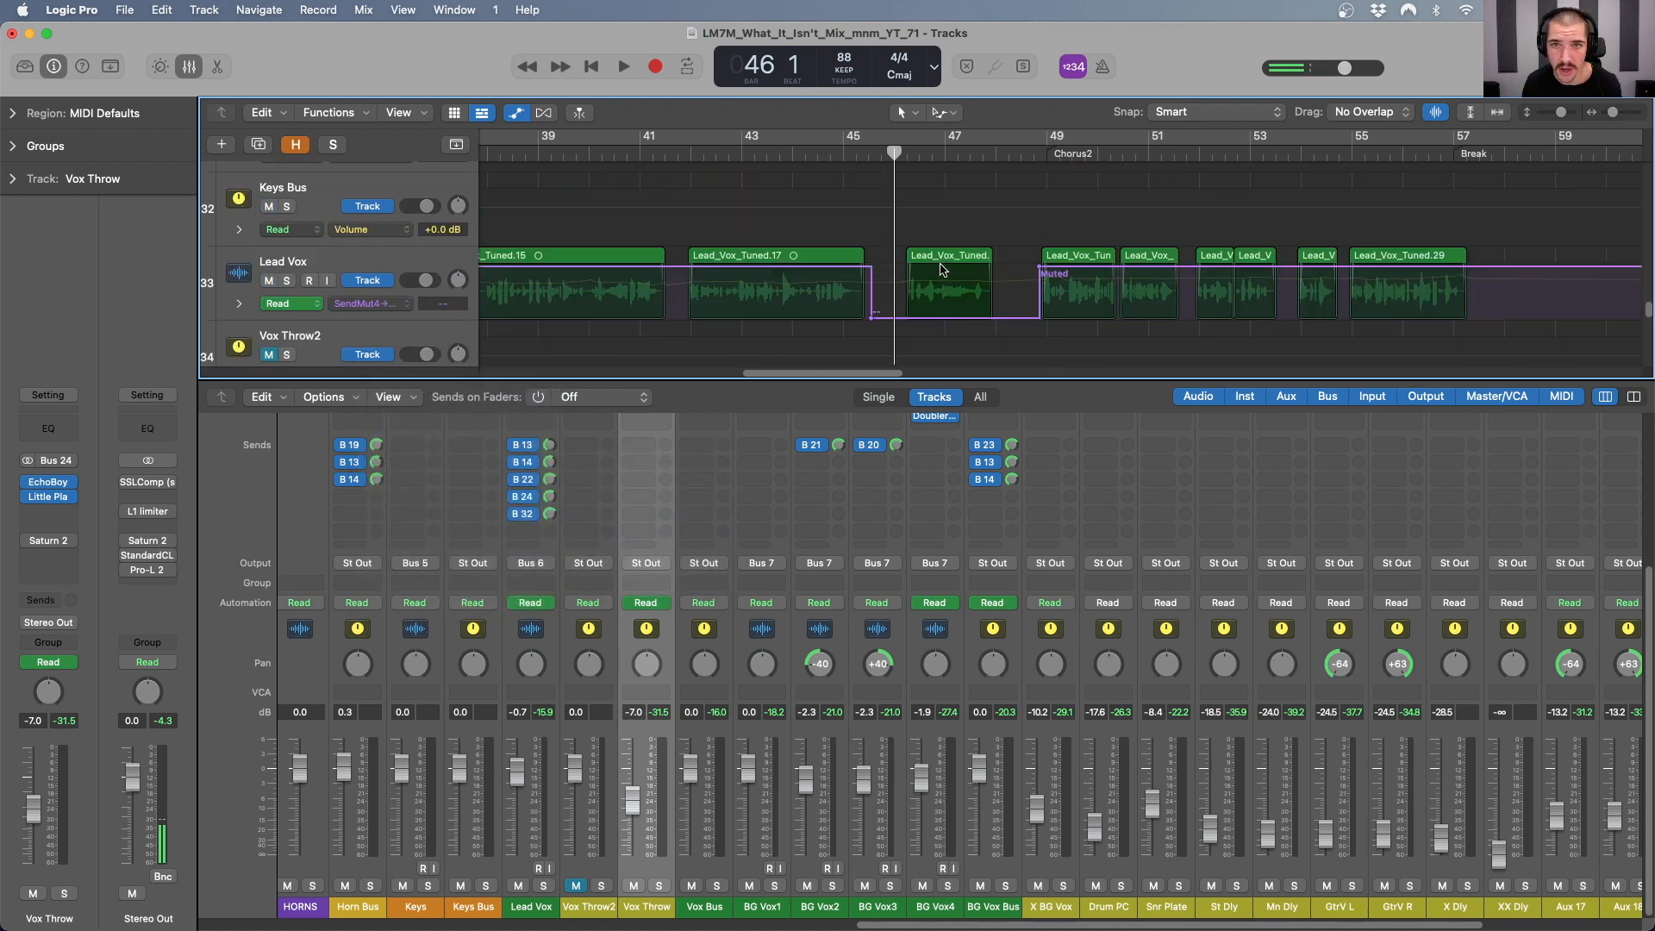
left_click(971, 151)
left_click_drag(974, 151, 977, 152)
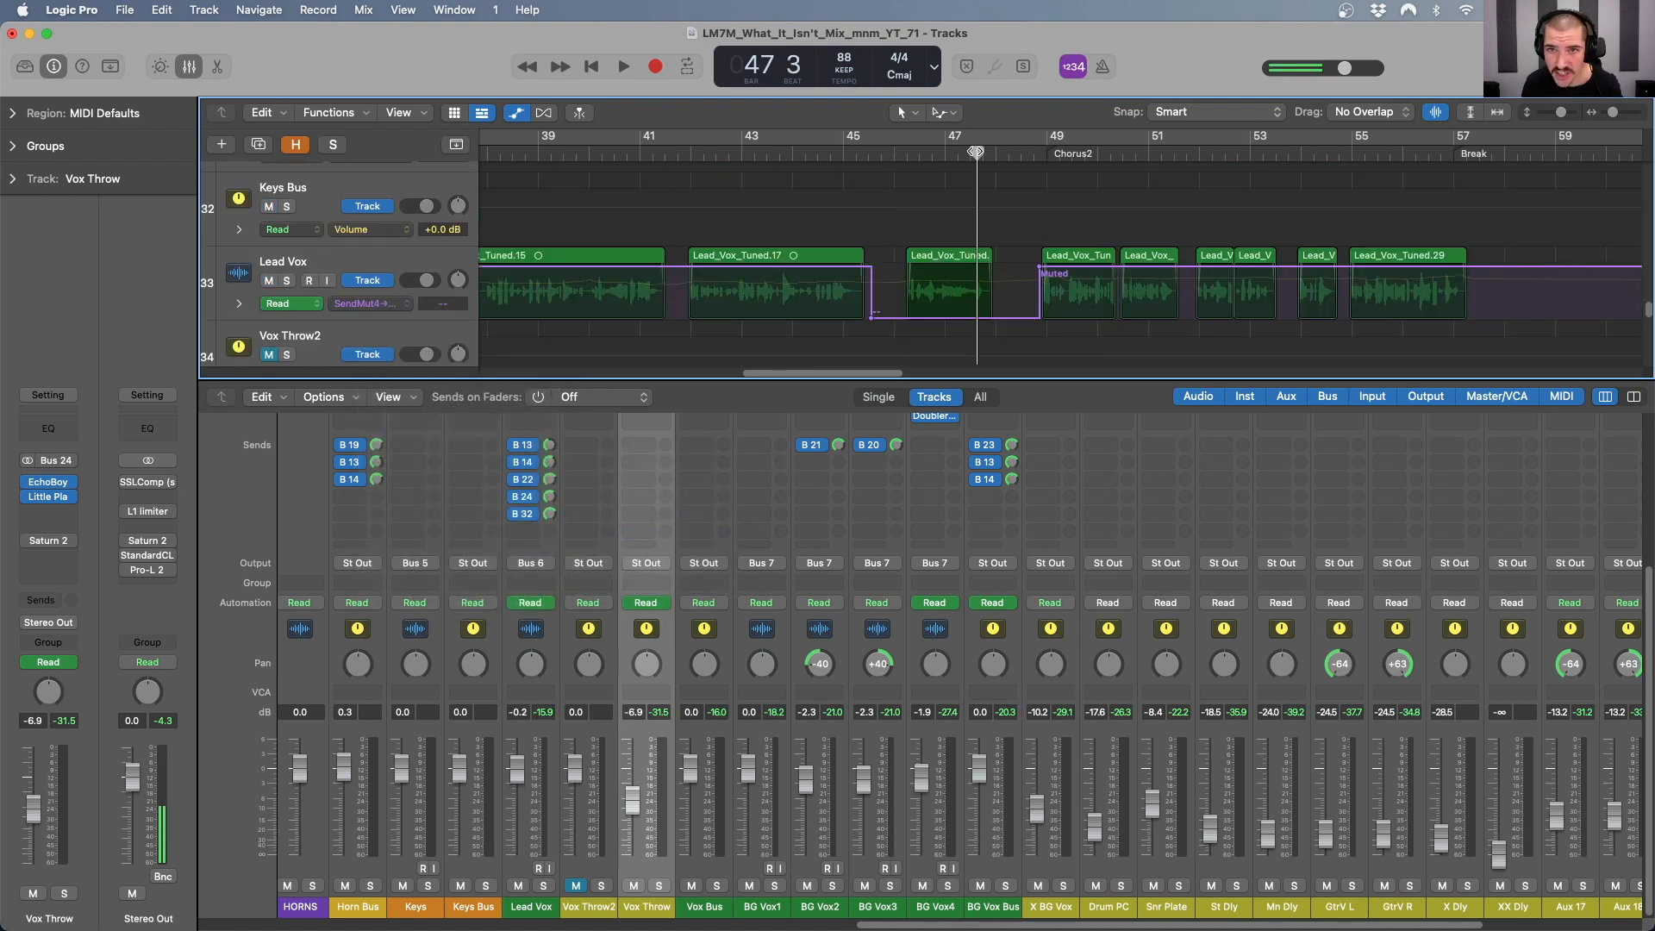
key("super+Right")
key("super+Right")
key("super+Right")
key("super+Right")
key("super+Right")
key("super+Right")
key("super+Right")
scroll(987, 274, "down", 3)
scroll(987, 275, "down", 1)
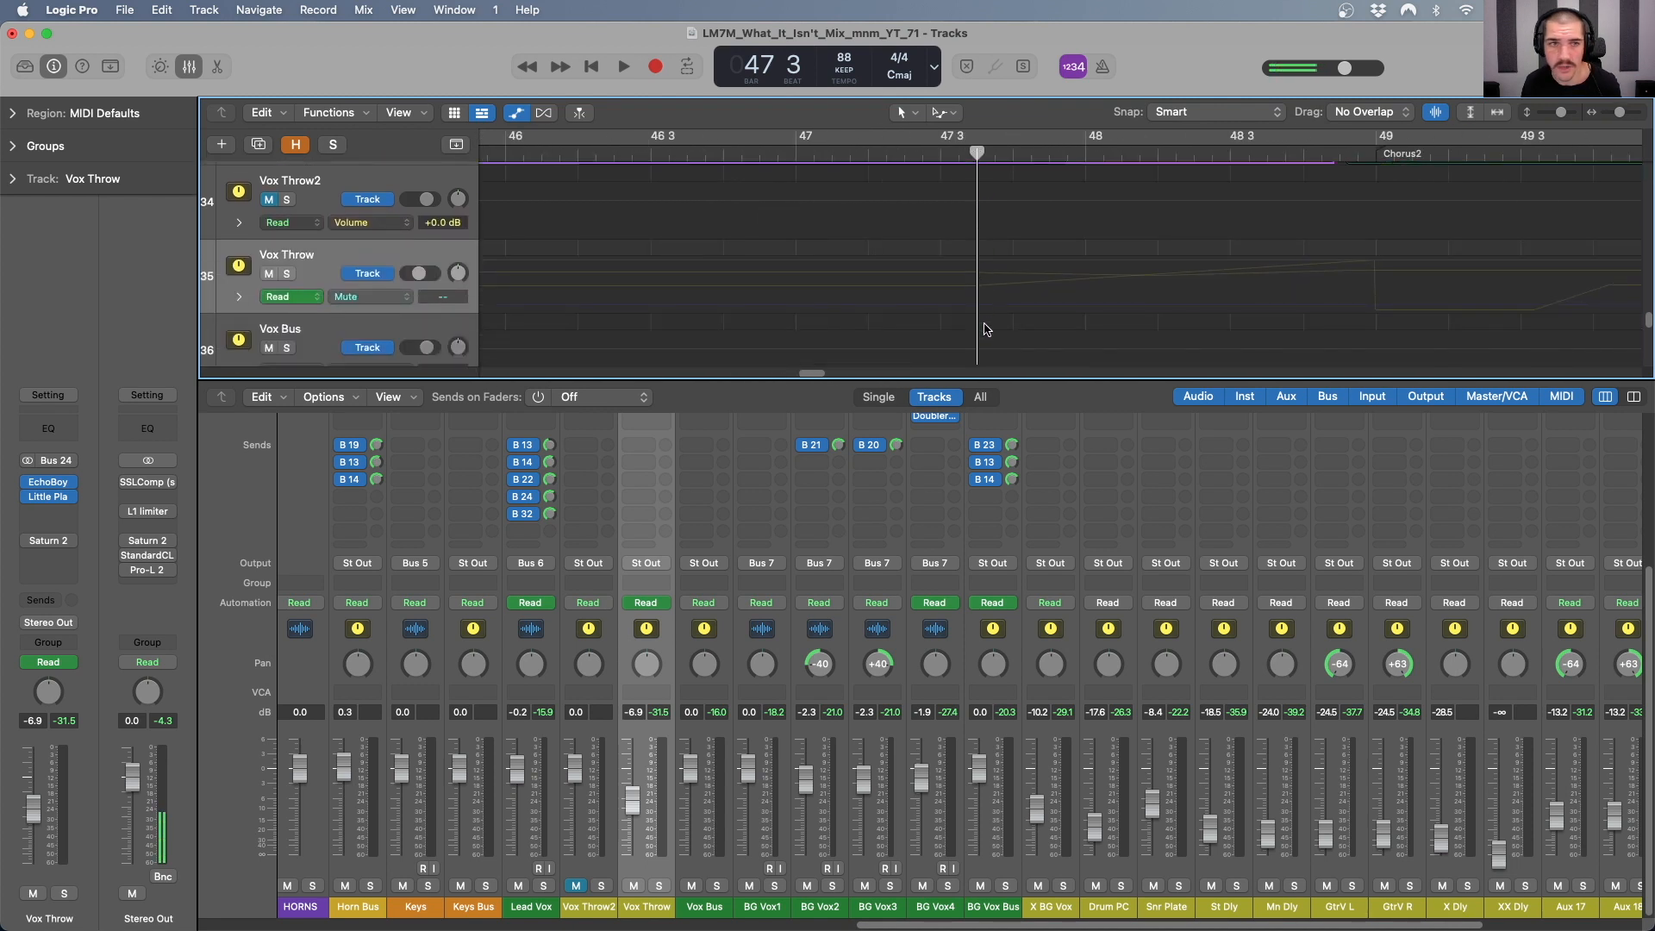
- Select the Vox Throw2 track and display its Mute automation
left_click(981, 243)
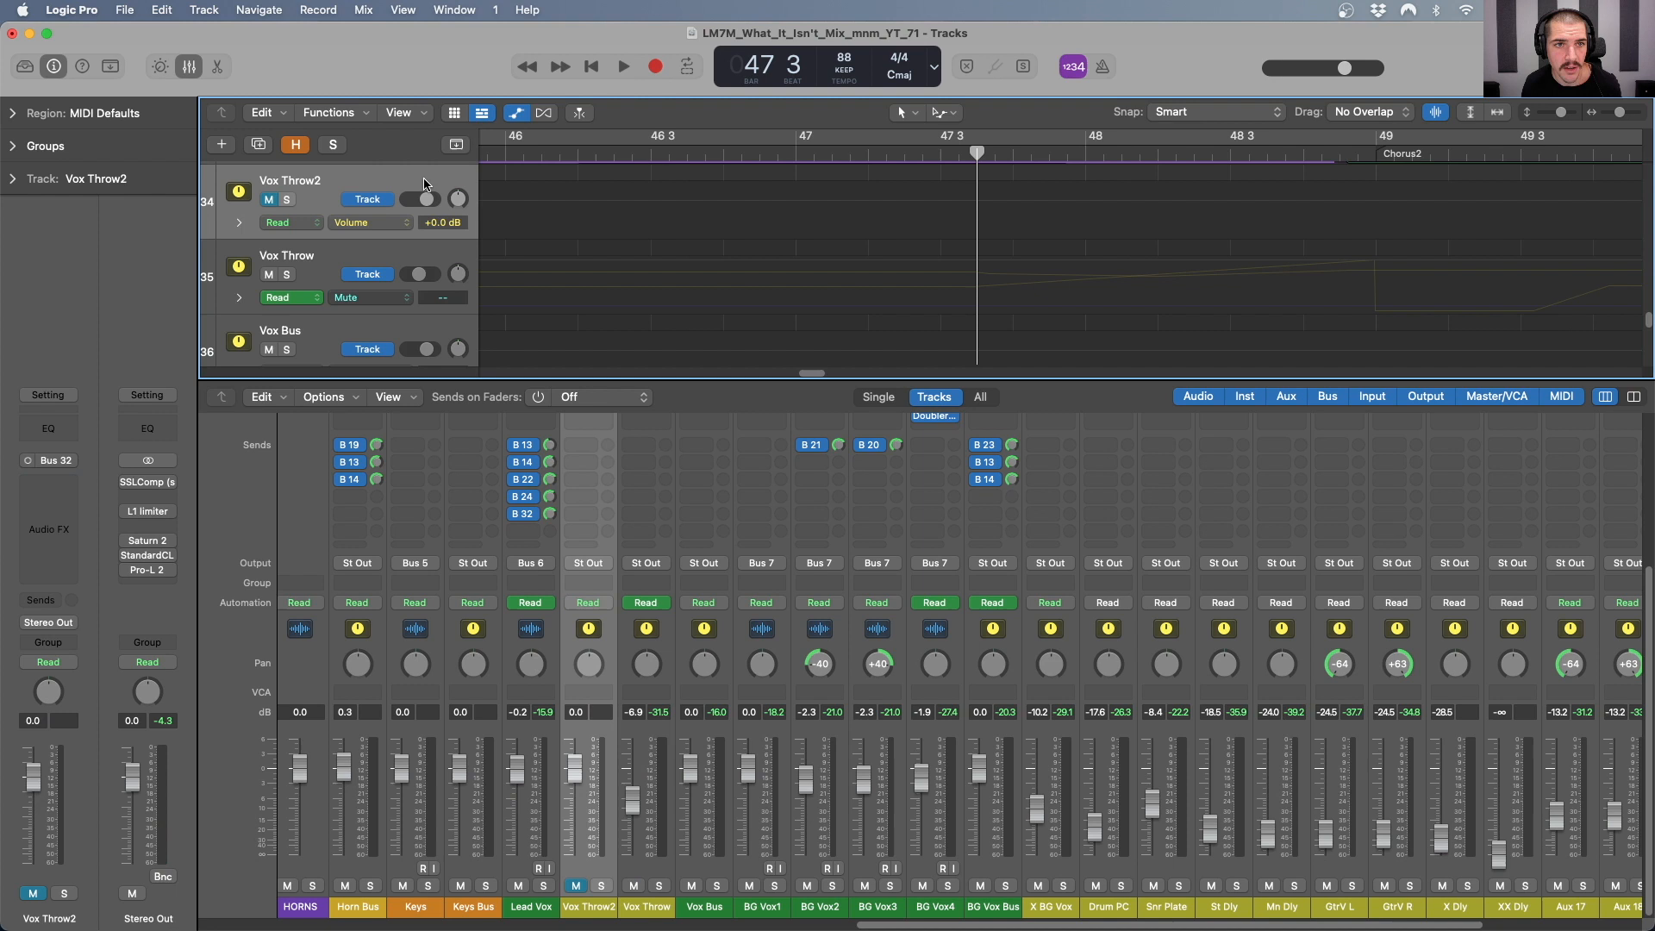
left_click(370, 223)
mouse_move(395, 345)
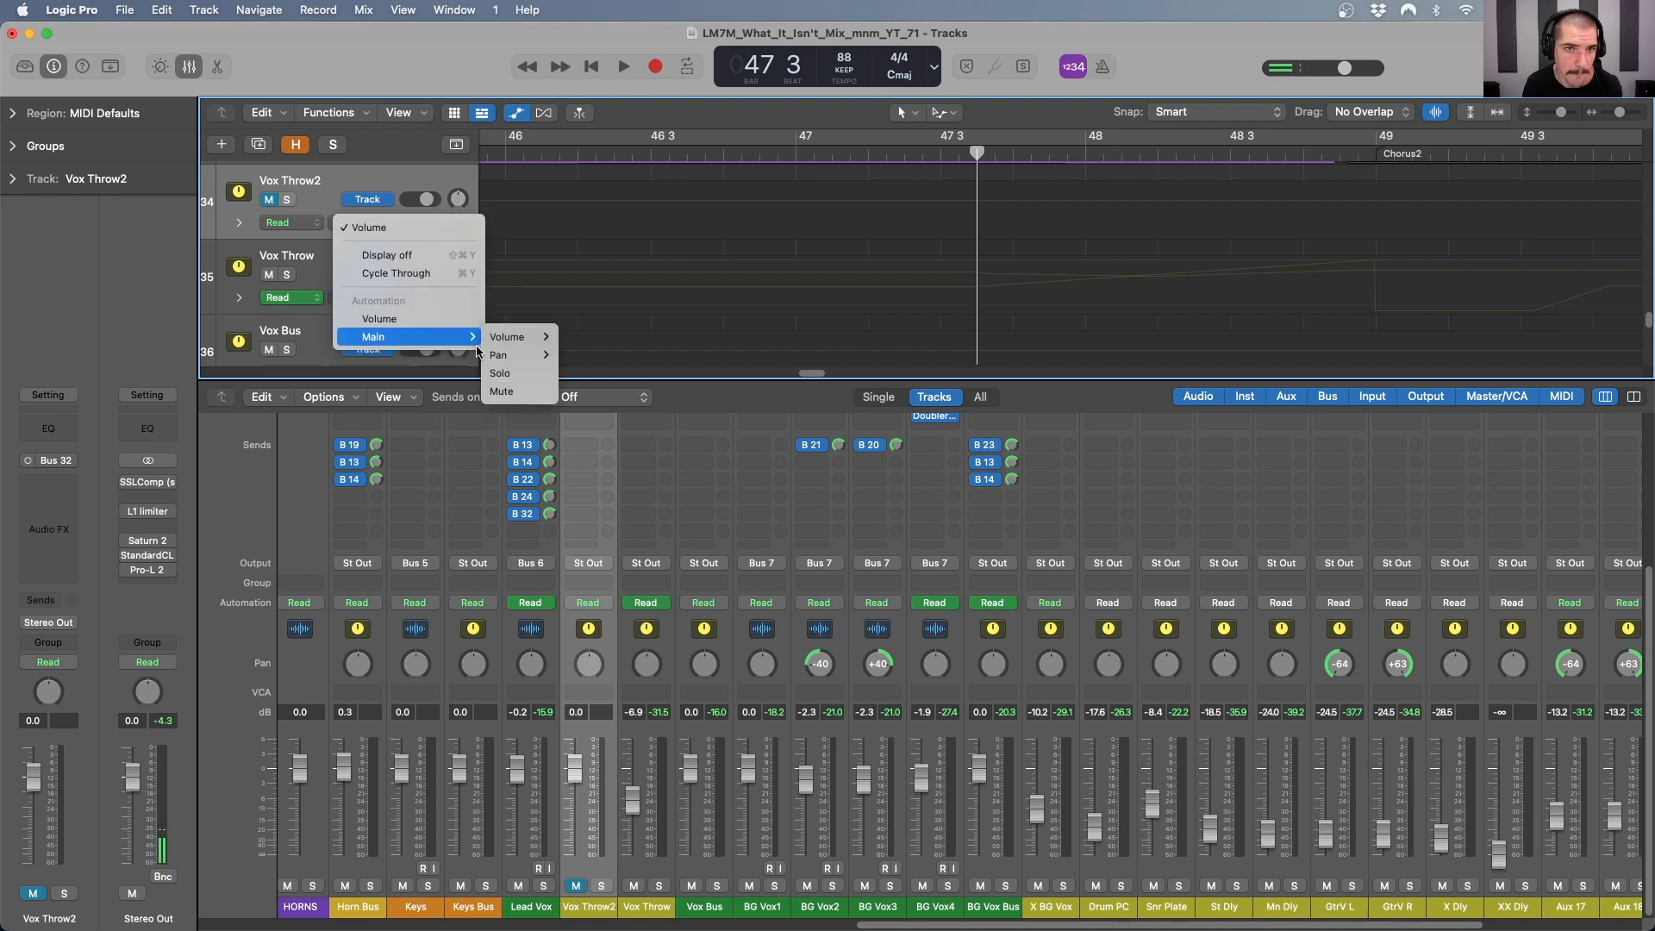
left_click(517, 382)
- Draw Vox Throw2 mute automation that unmutes at about 47 3 3 and mutes again at about 49 1 1, where Chorus2 starts
key("super+Left")
key("super+Left")
left_click(997, 232)
left_click_drag(998, 232, 998, 189)
left_click(1153, 186)
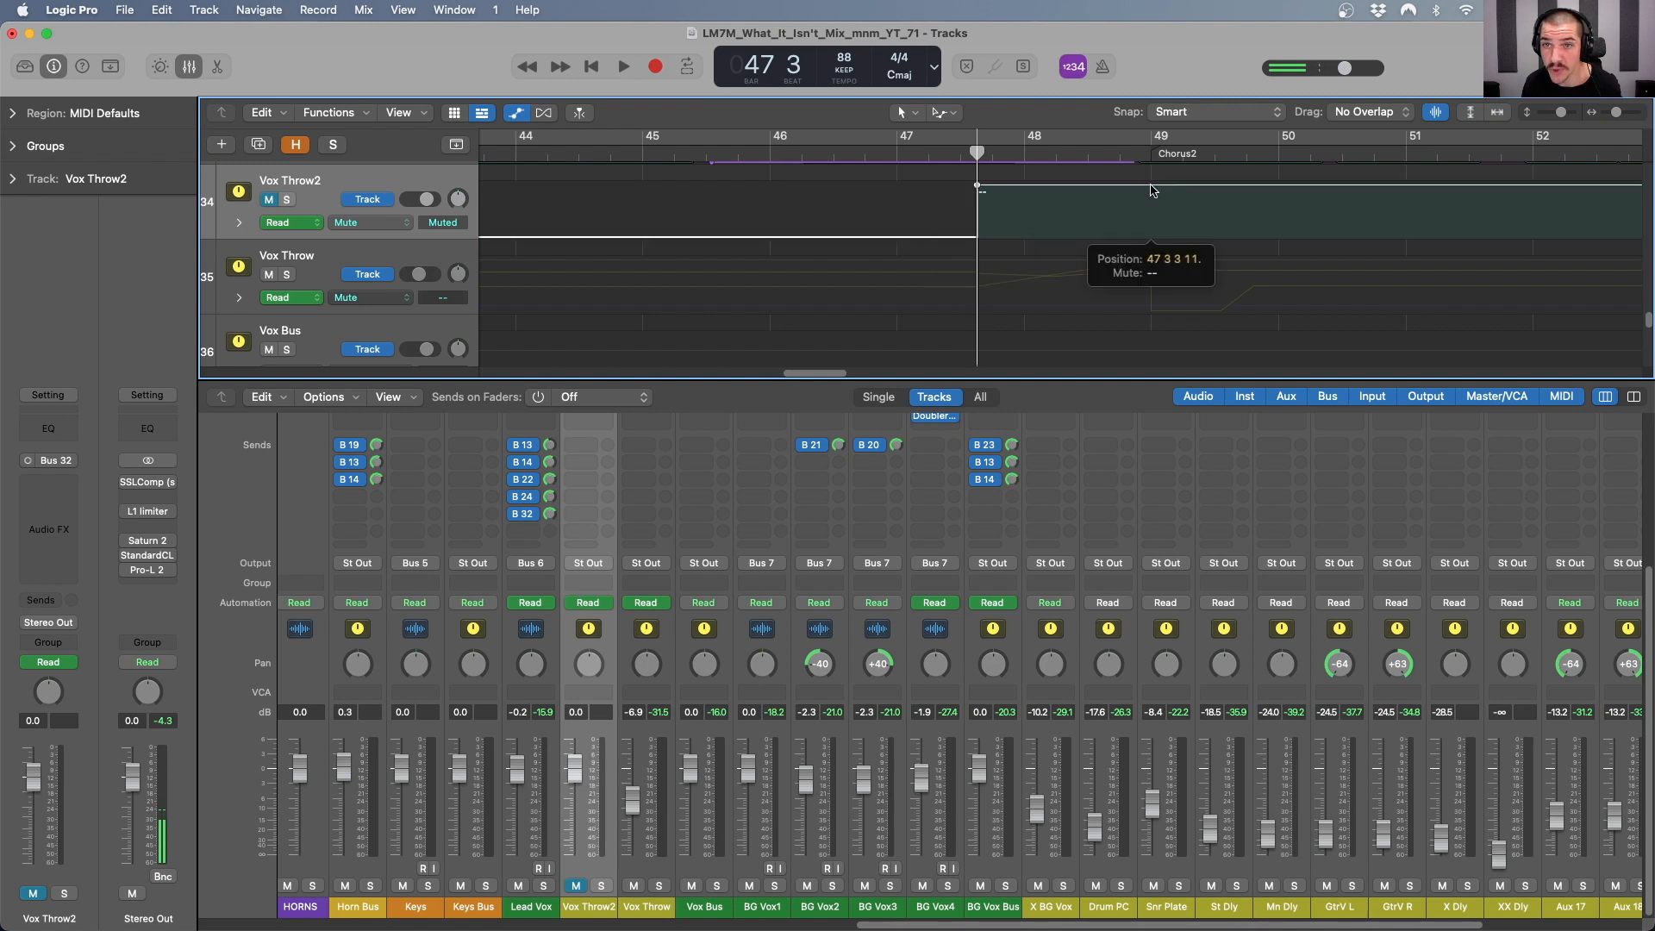
left_click_drag(1173, 189, 1170, 240)
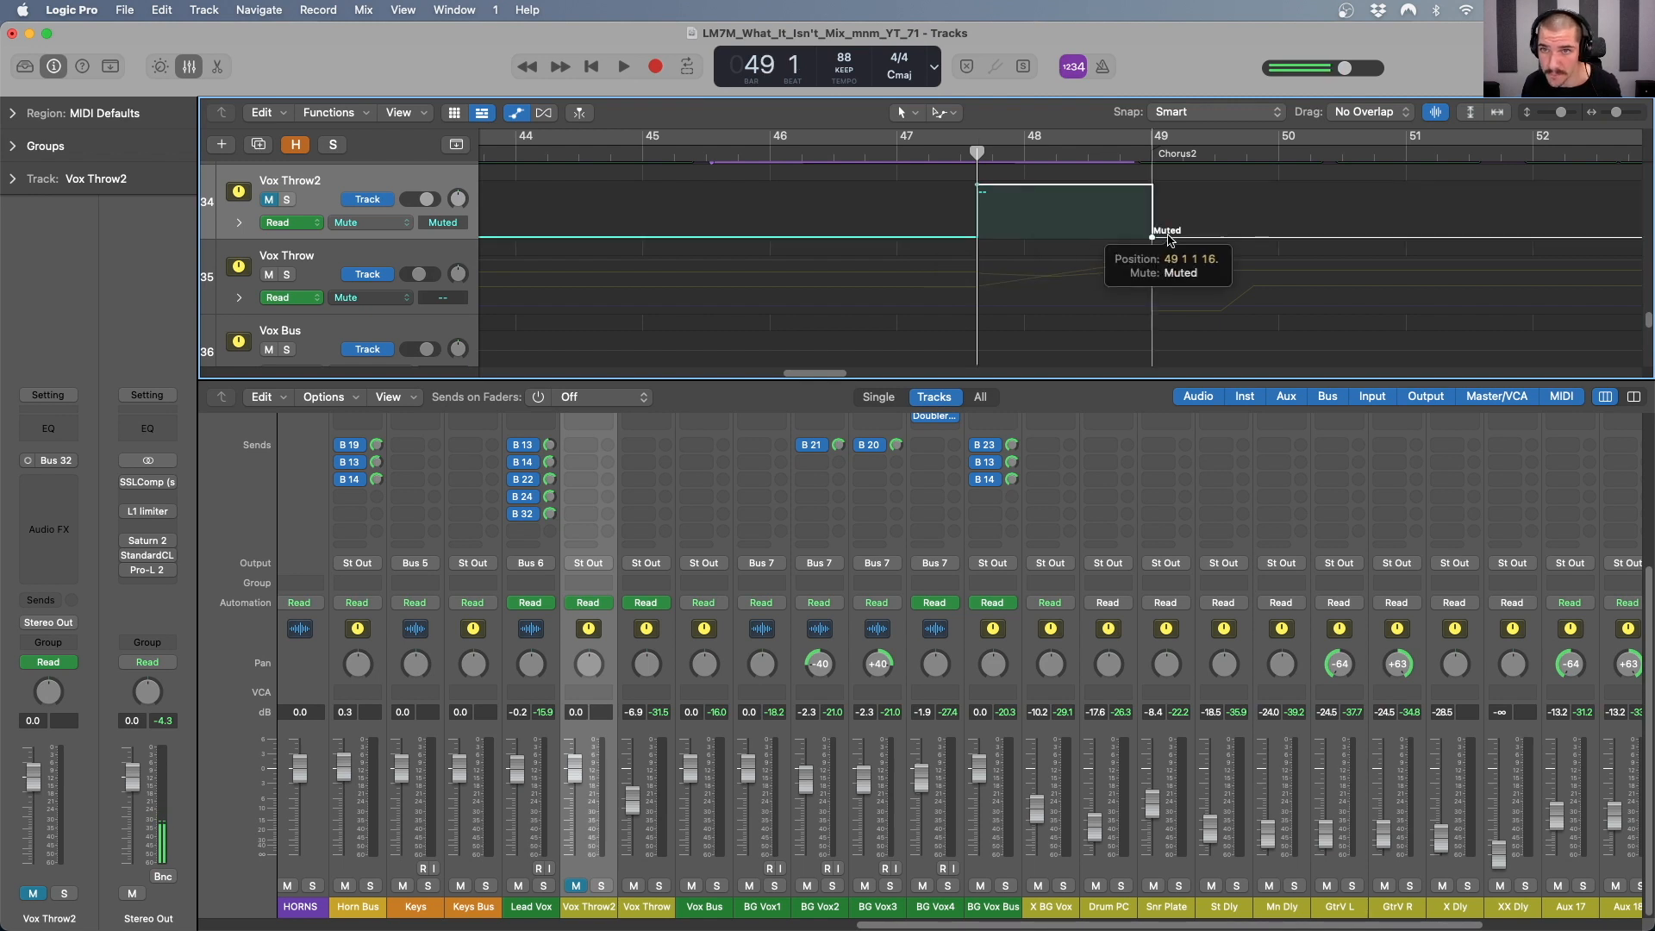
scroll(602, 237, "up", 3)
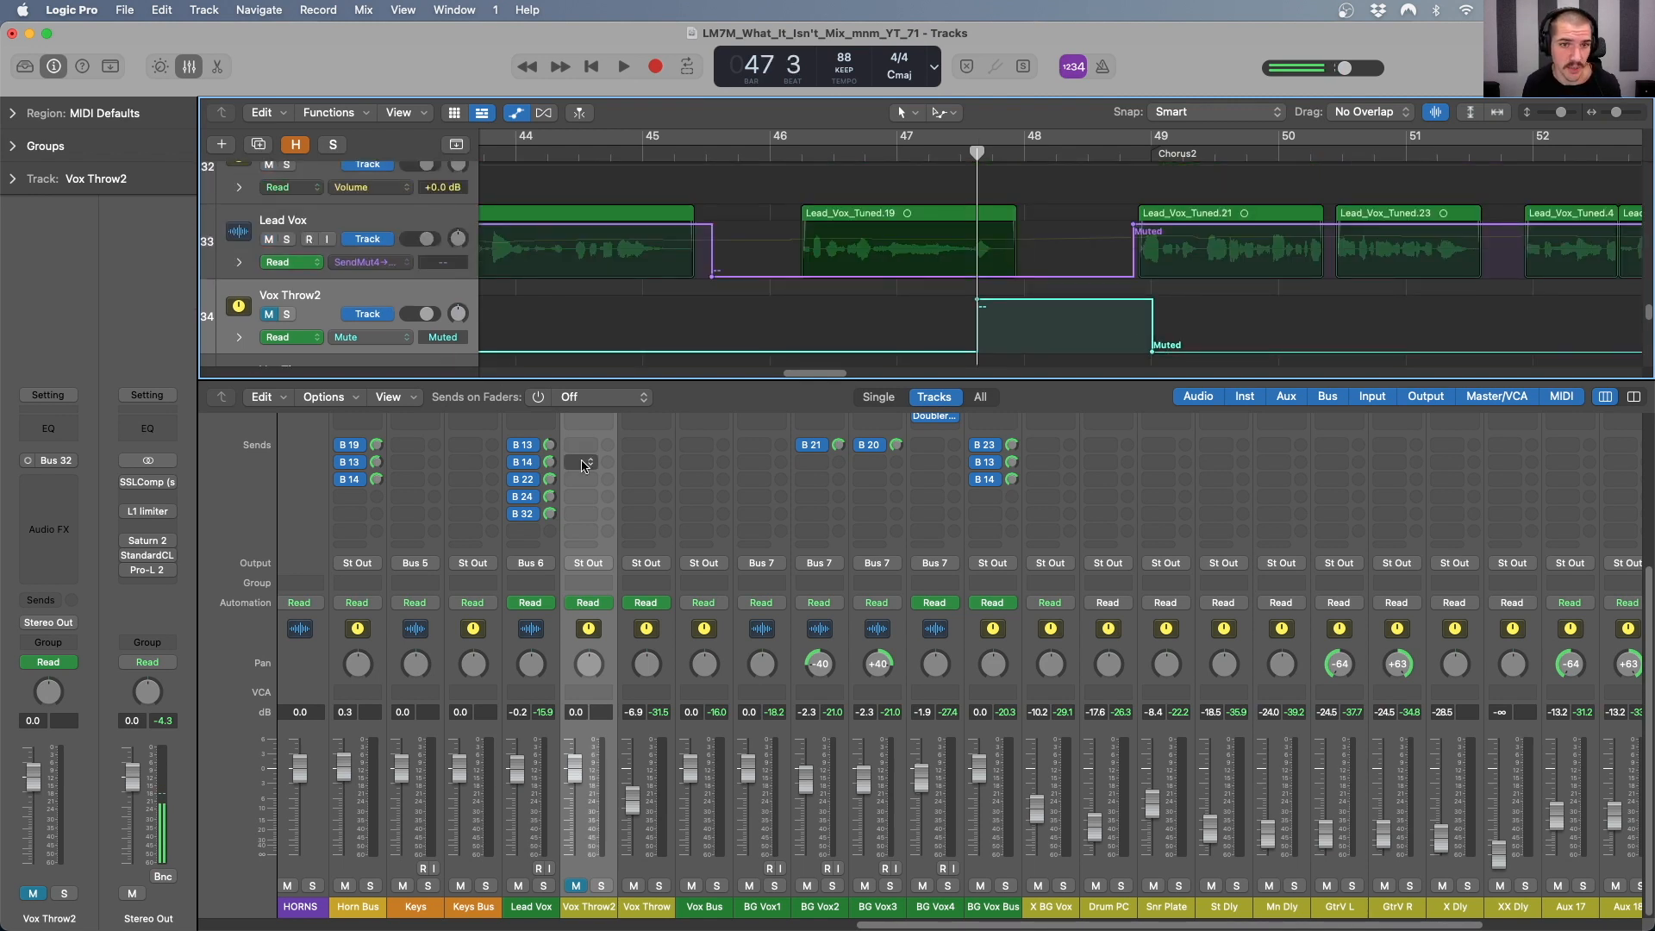
scroll(595, 469, "up", 4)
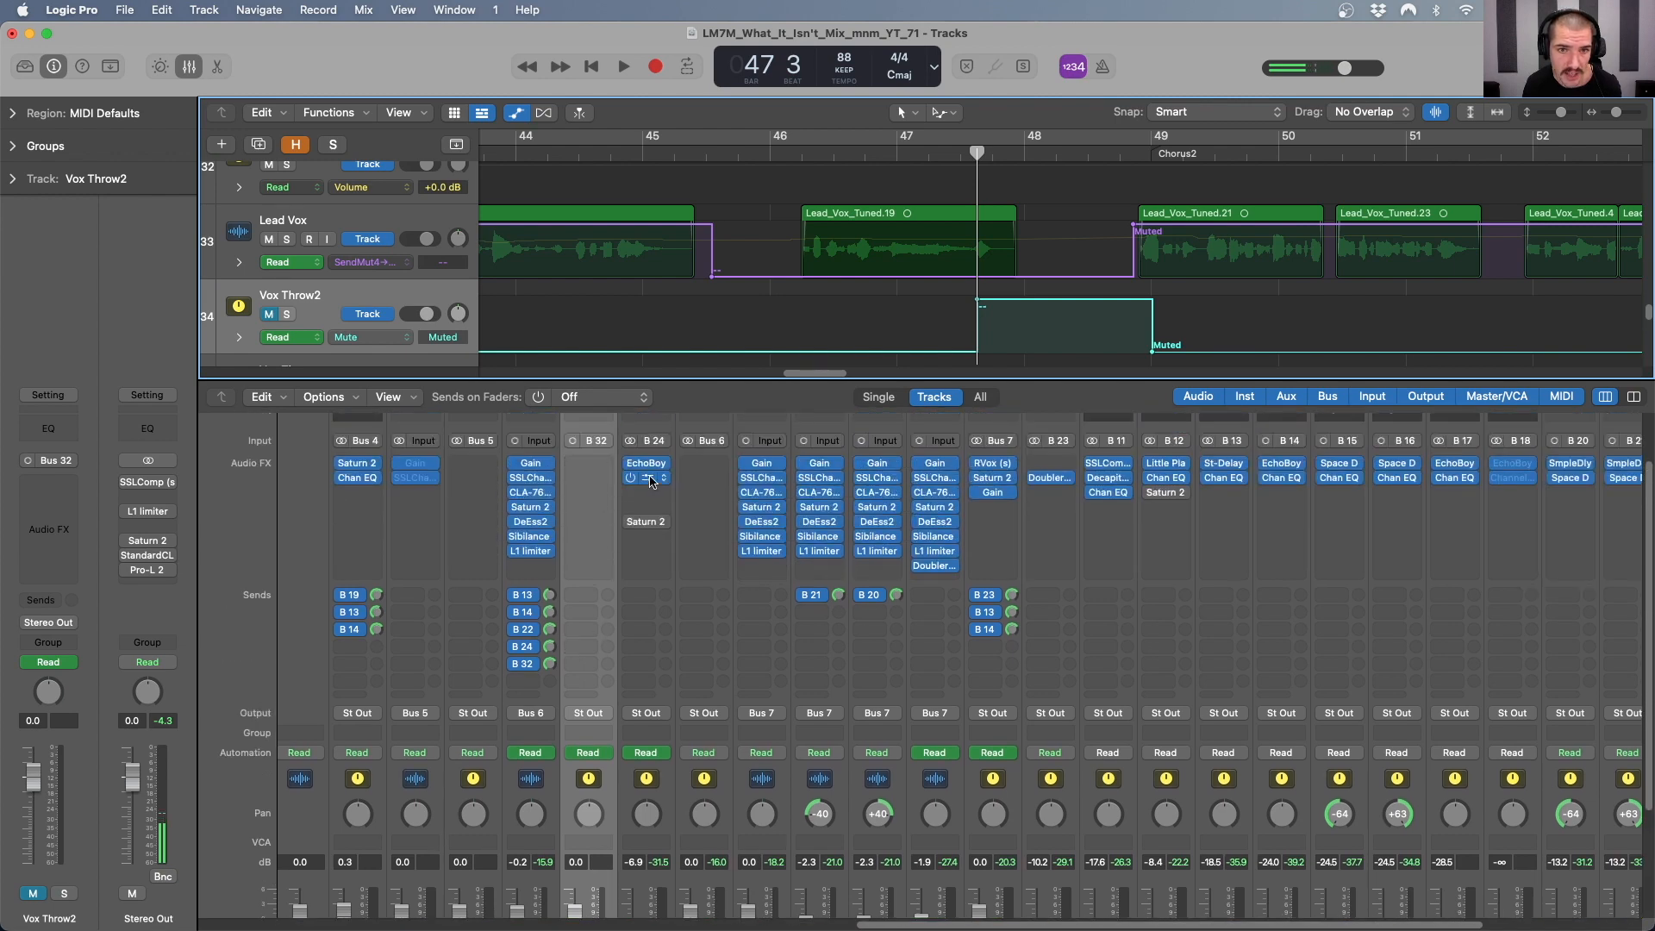
- Add EchoBoy to the Vox Throw2 channel and set its echo time to a 1/4 note
left_click_drag(646, 464, 590, 470)
left_click(590, 470)
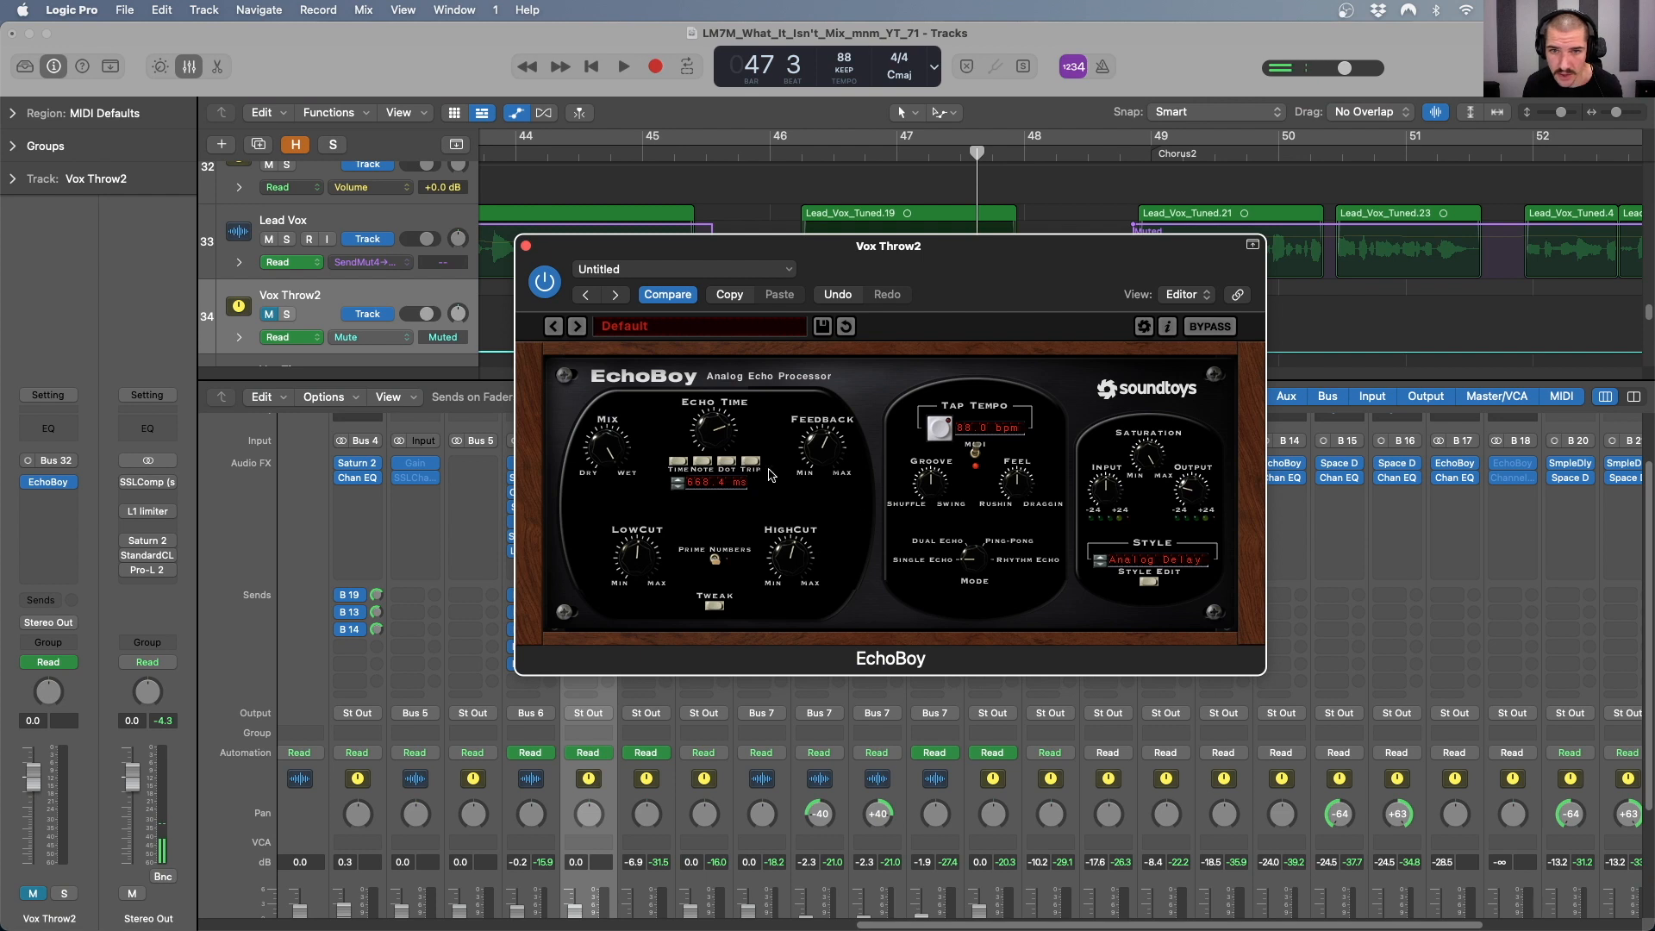
left_click(706, 464)
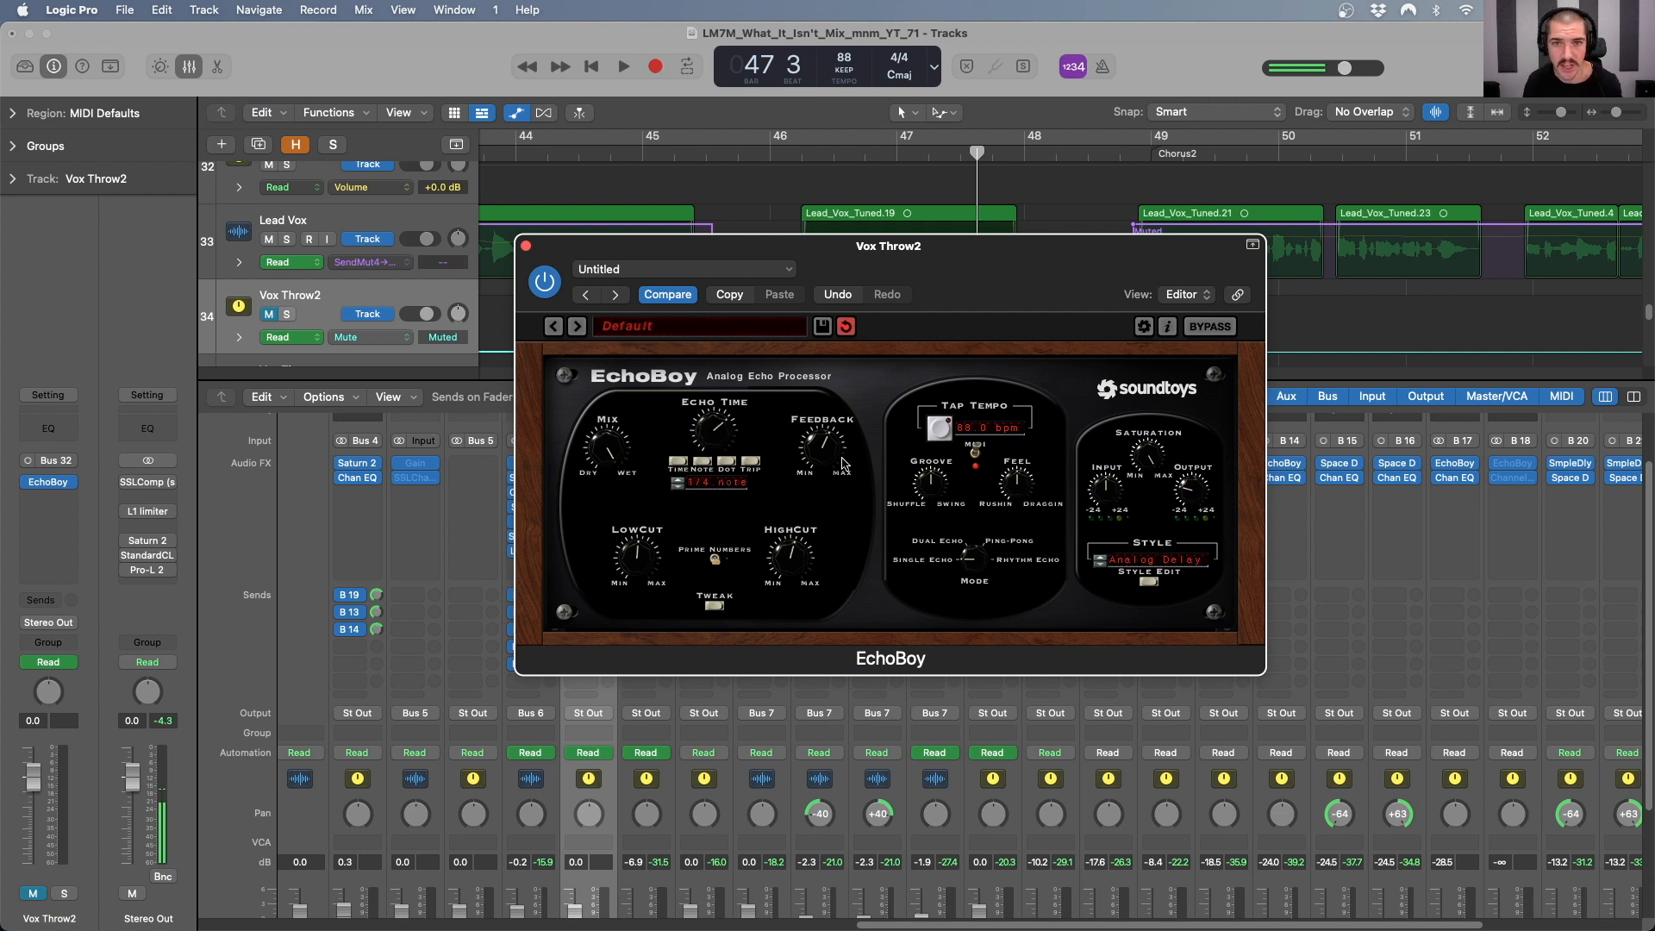
left_click_drag(895, 258, 959, 505)
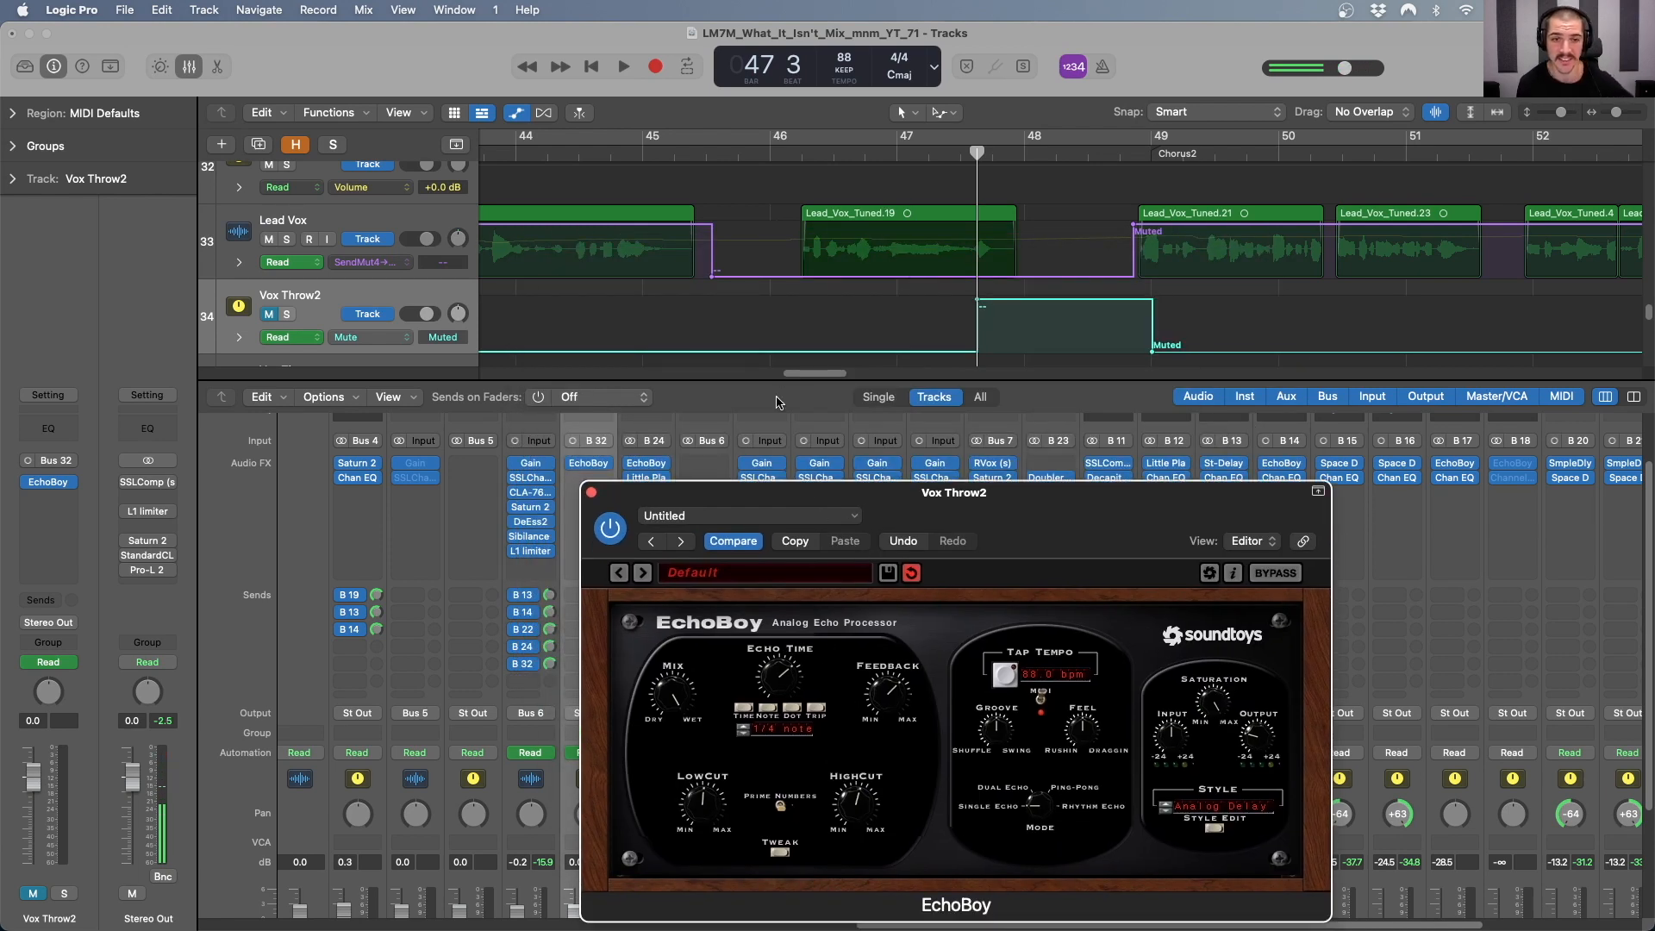
left_click_drag(934, 520, 1006, 434)
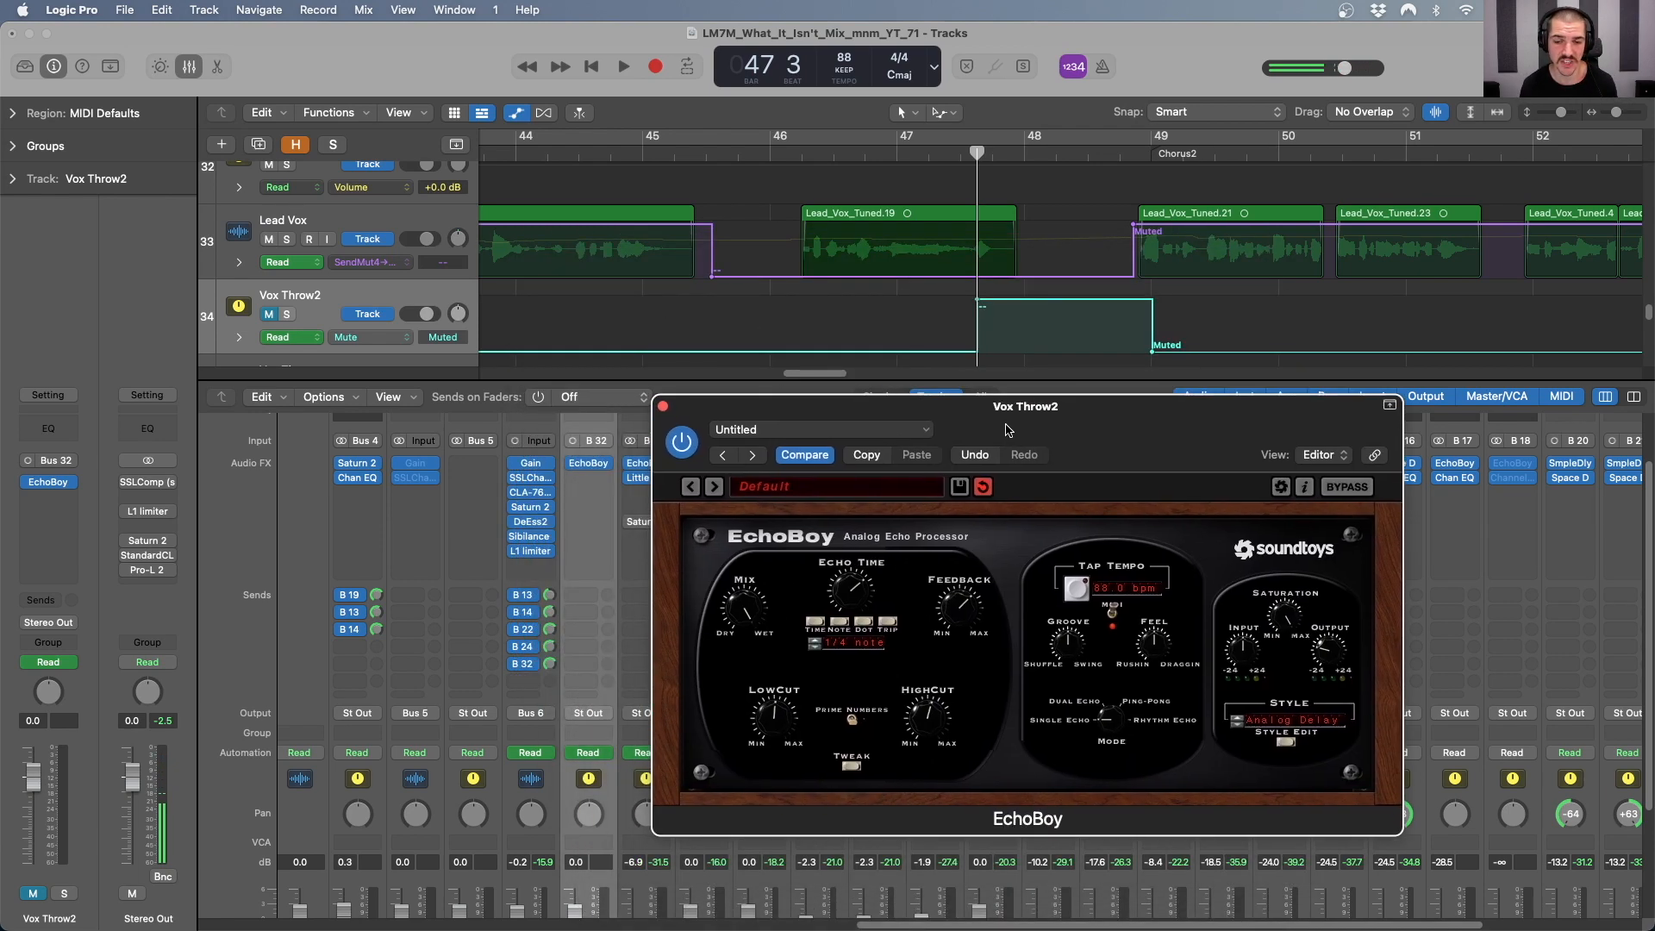
- Play back the Lead Vox phrase before Chorus2 through to bar 49 to audition the Vox Throw2 delay
left_click_drag(819, 147, 975, 166)
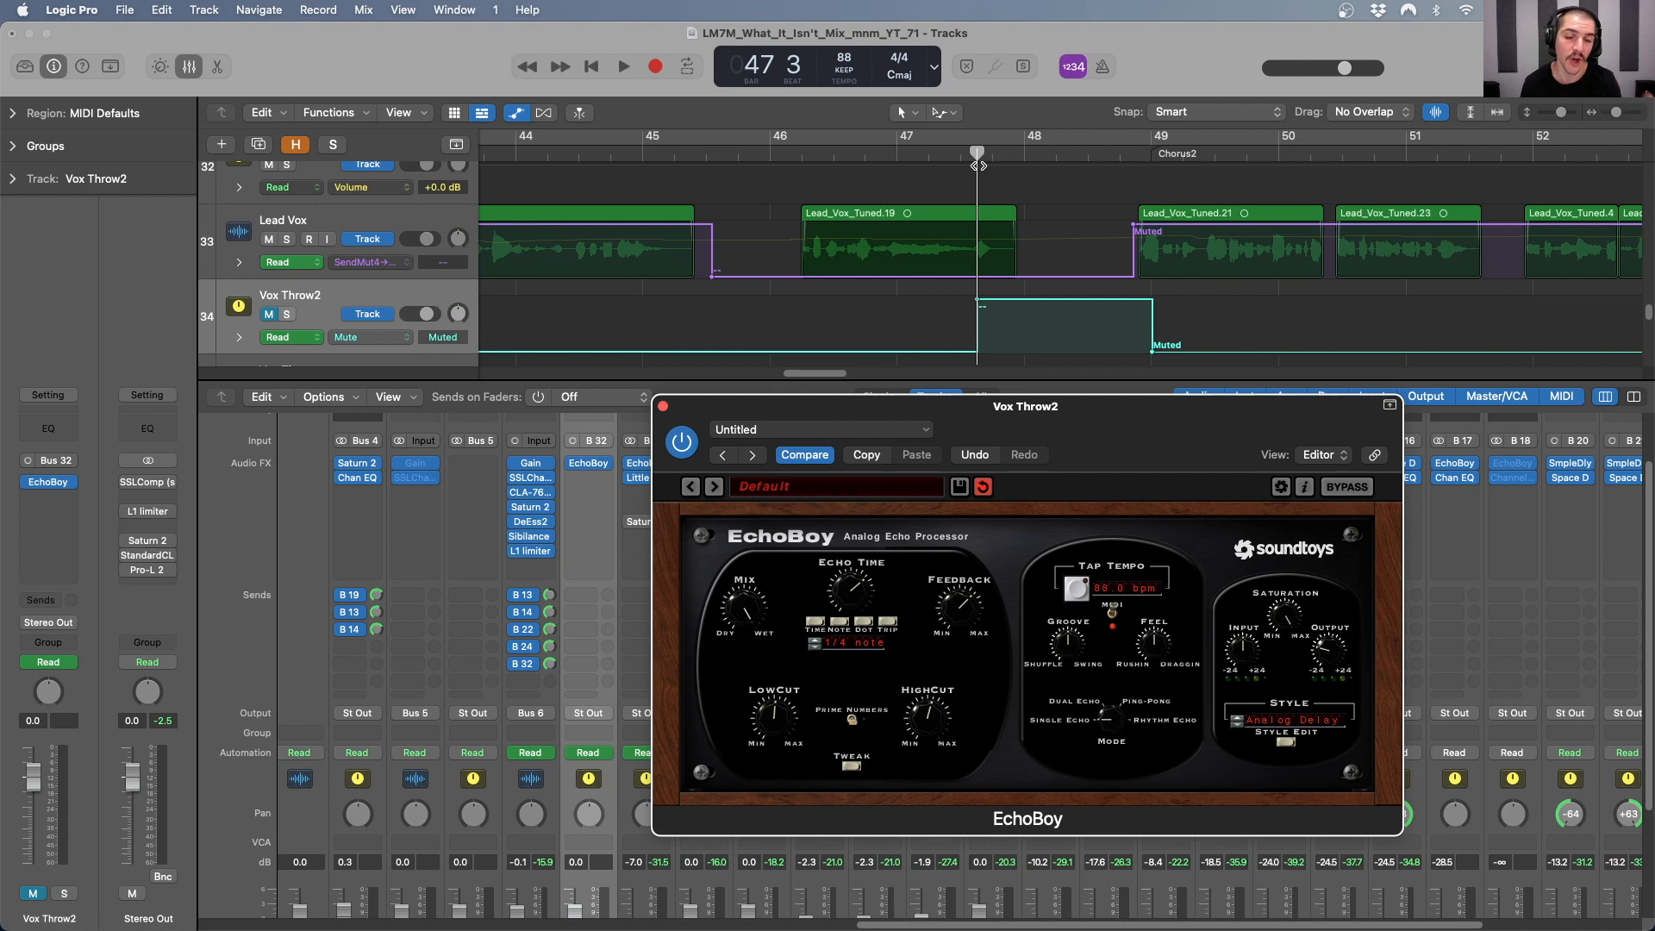
left_click_drag(973, 167, 801, 220)
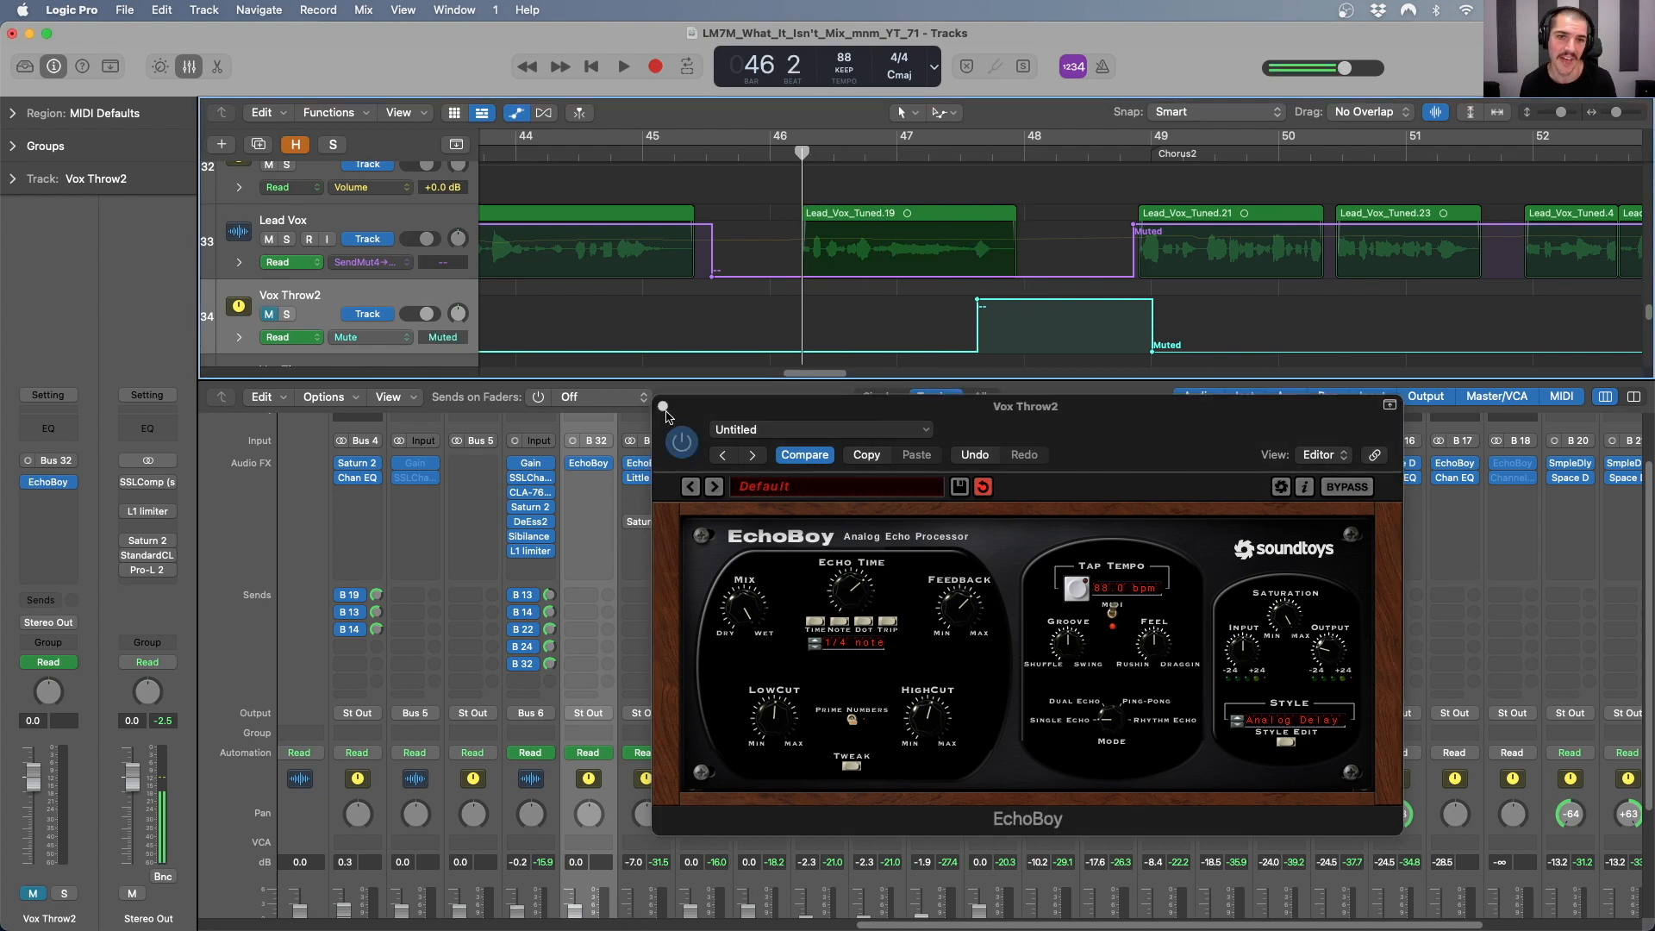
left_click_drag(699, 416, 858, 459)
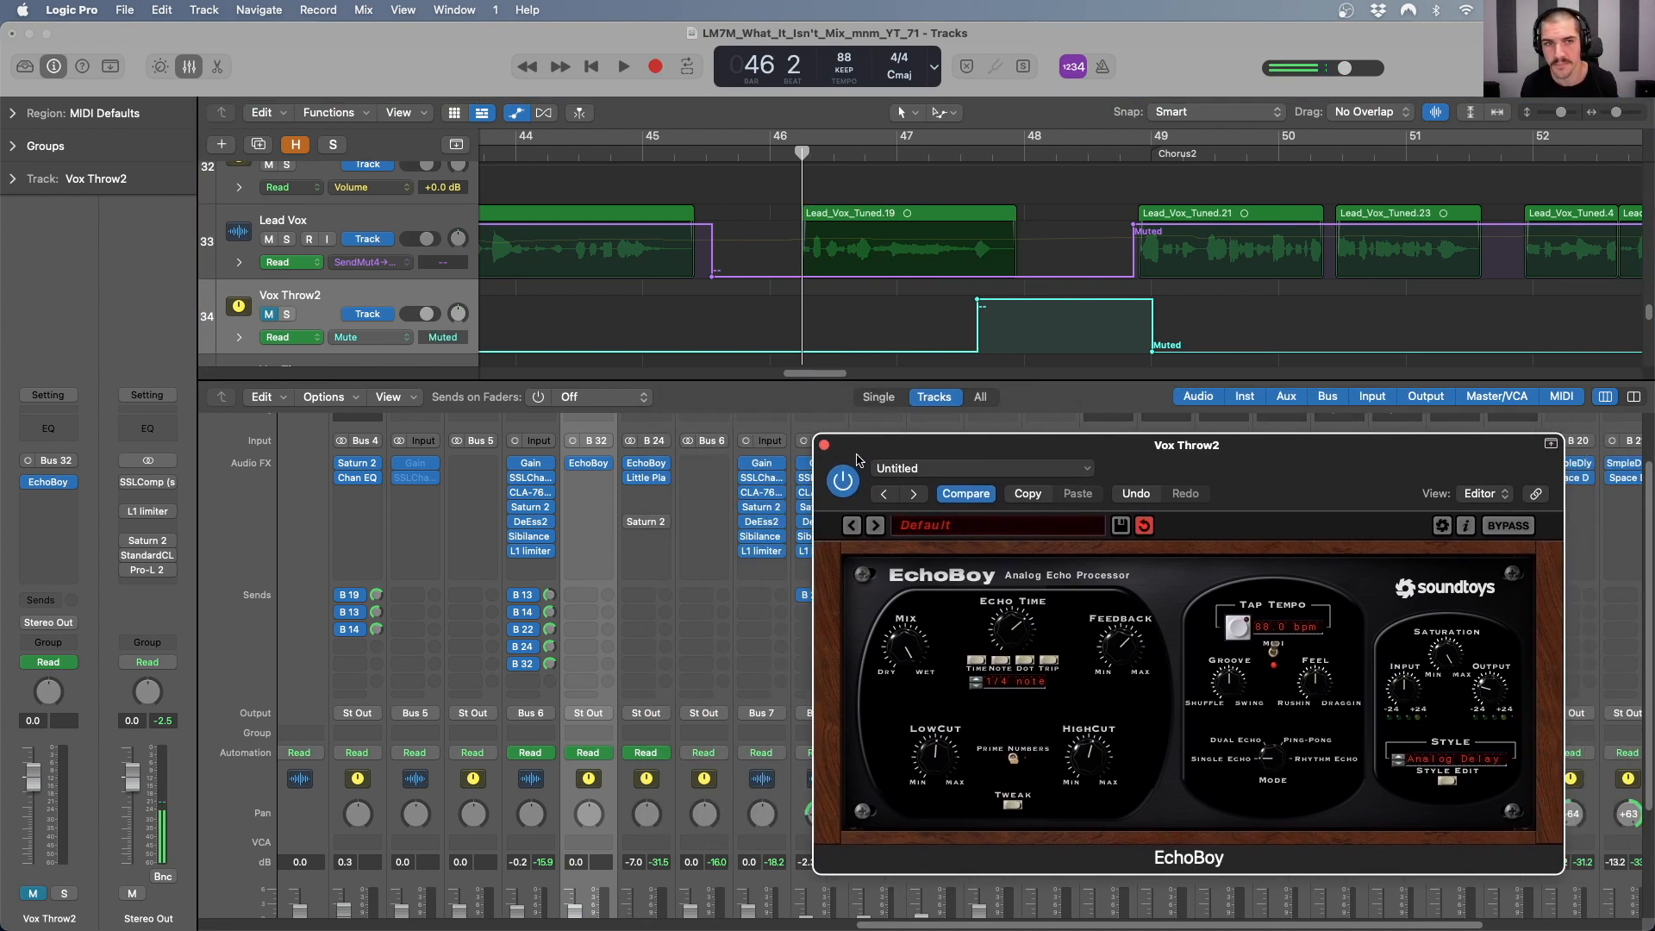
key("space")
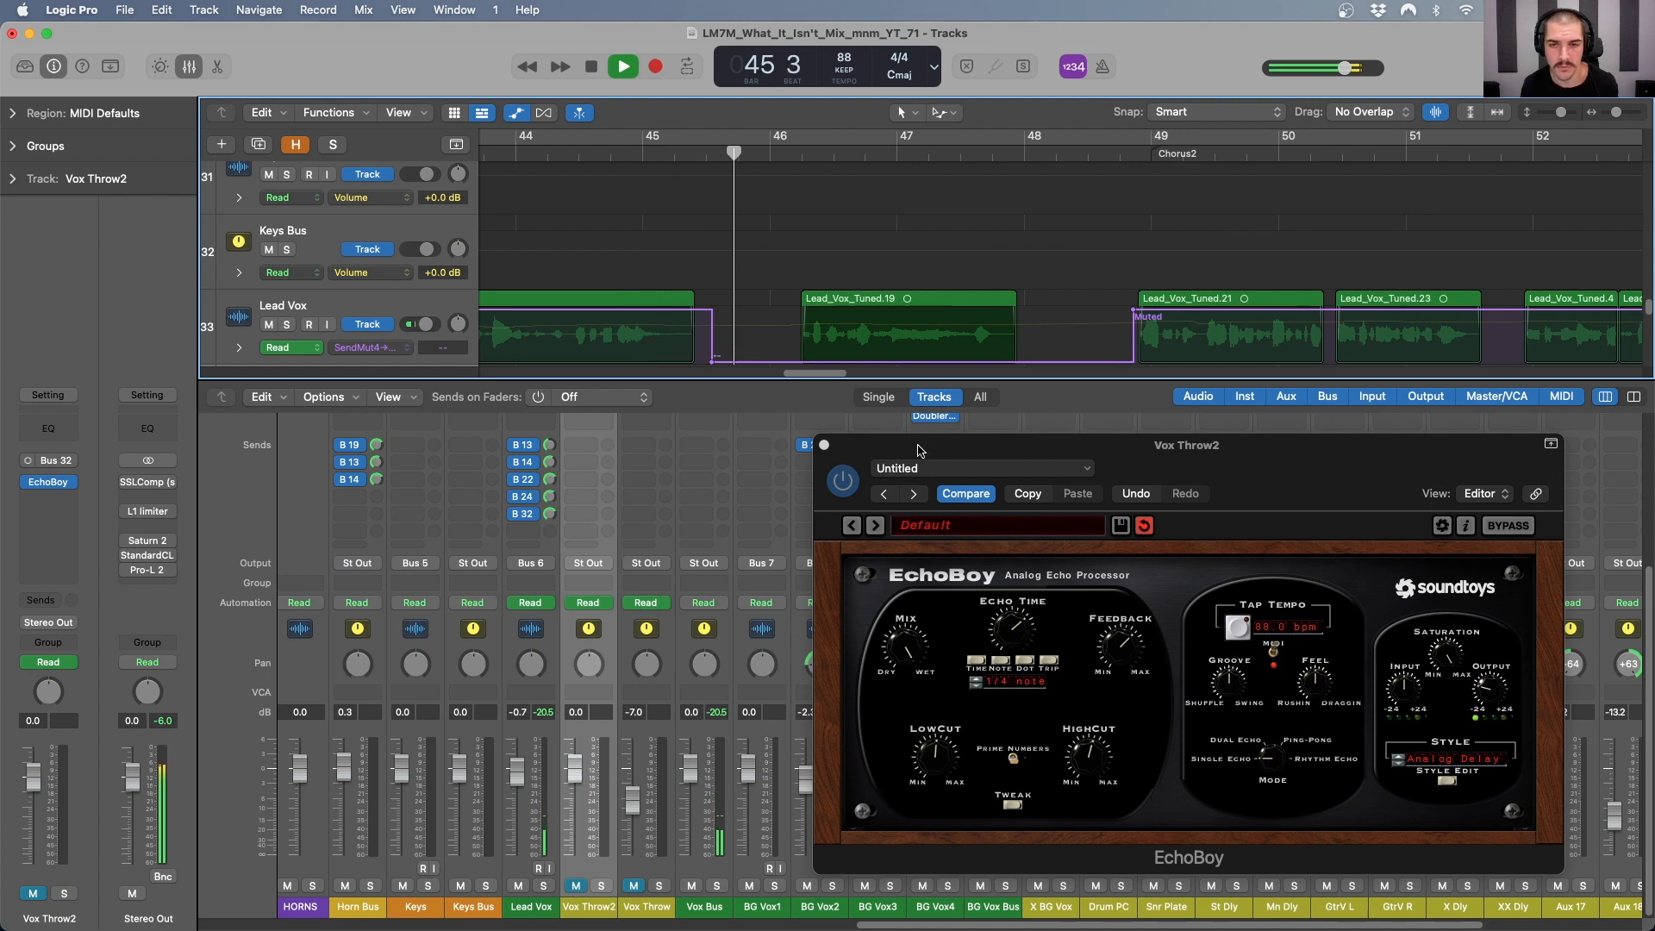
scroll(928, 263, "down", 2)
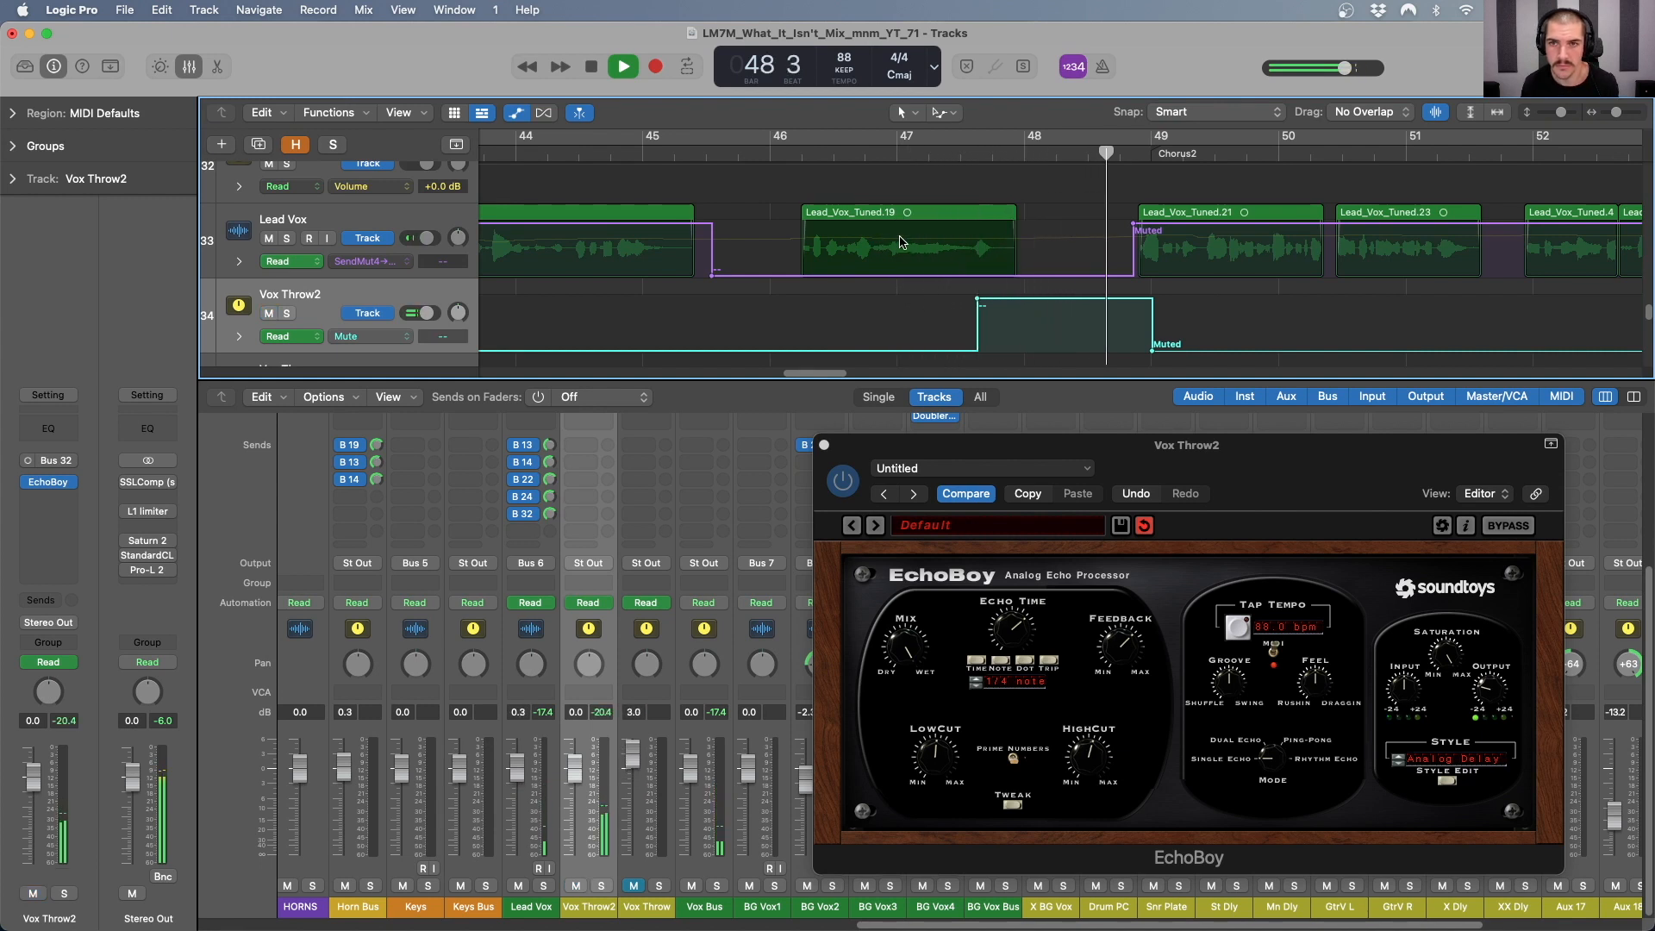
key("space")
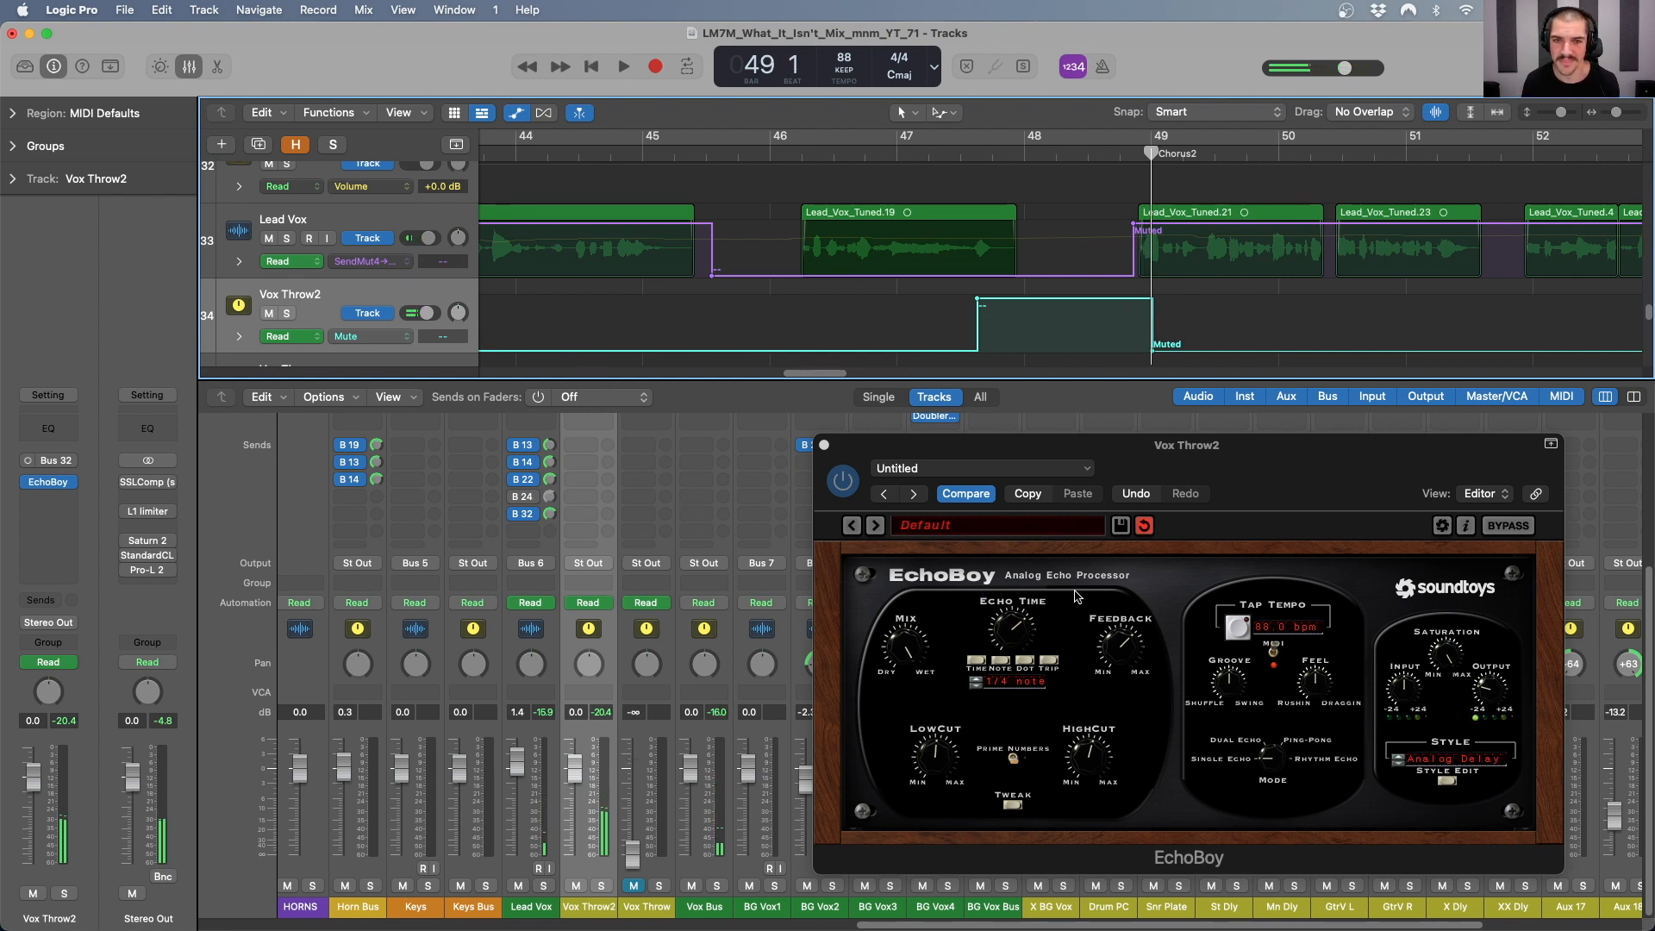
- Switch off EchoBoy on Vox Throw2, return the playhead to bar 47 beat 3, and toggle the channel's mute
left_click(844, 485)
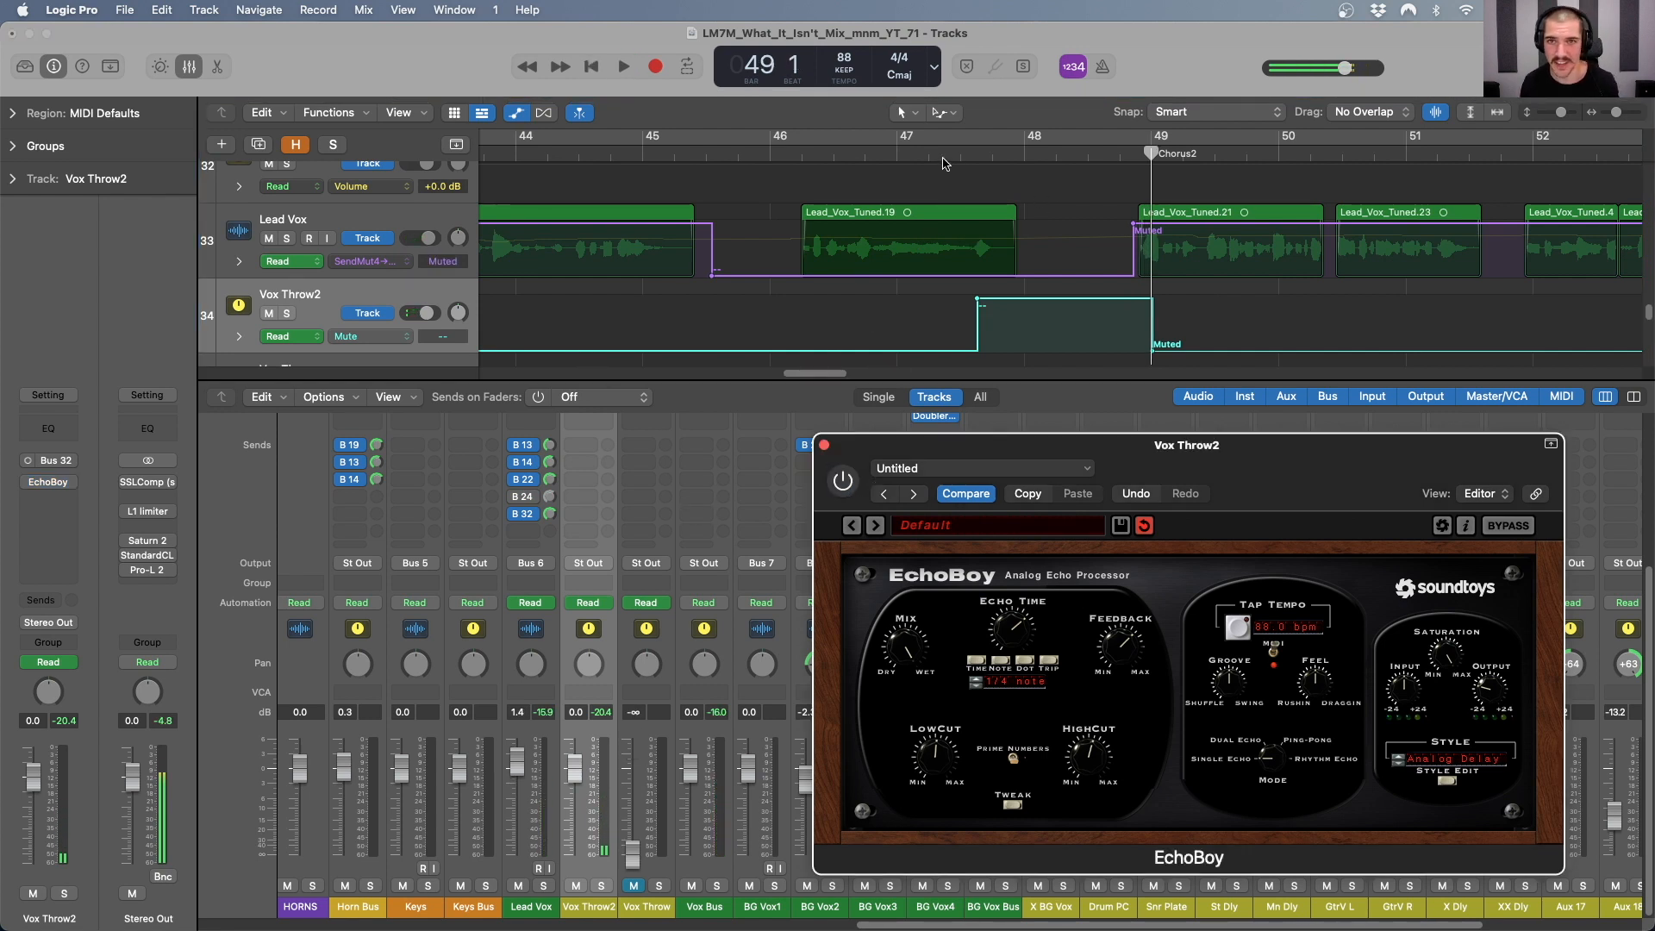
left_click_drag(946, 164, 984, 173)
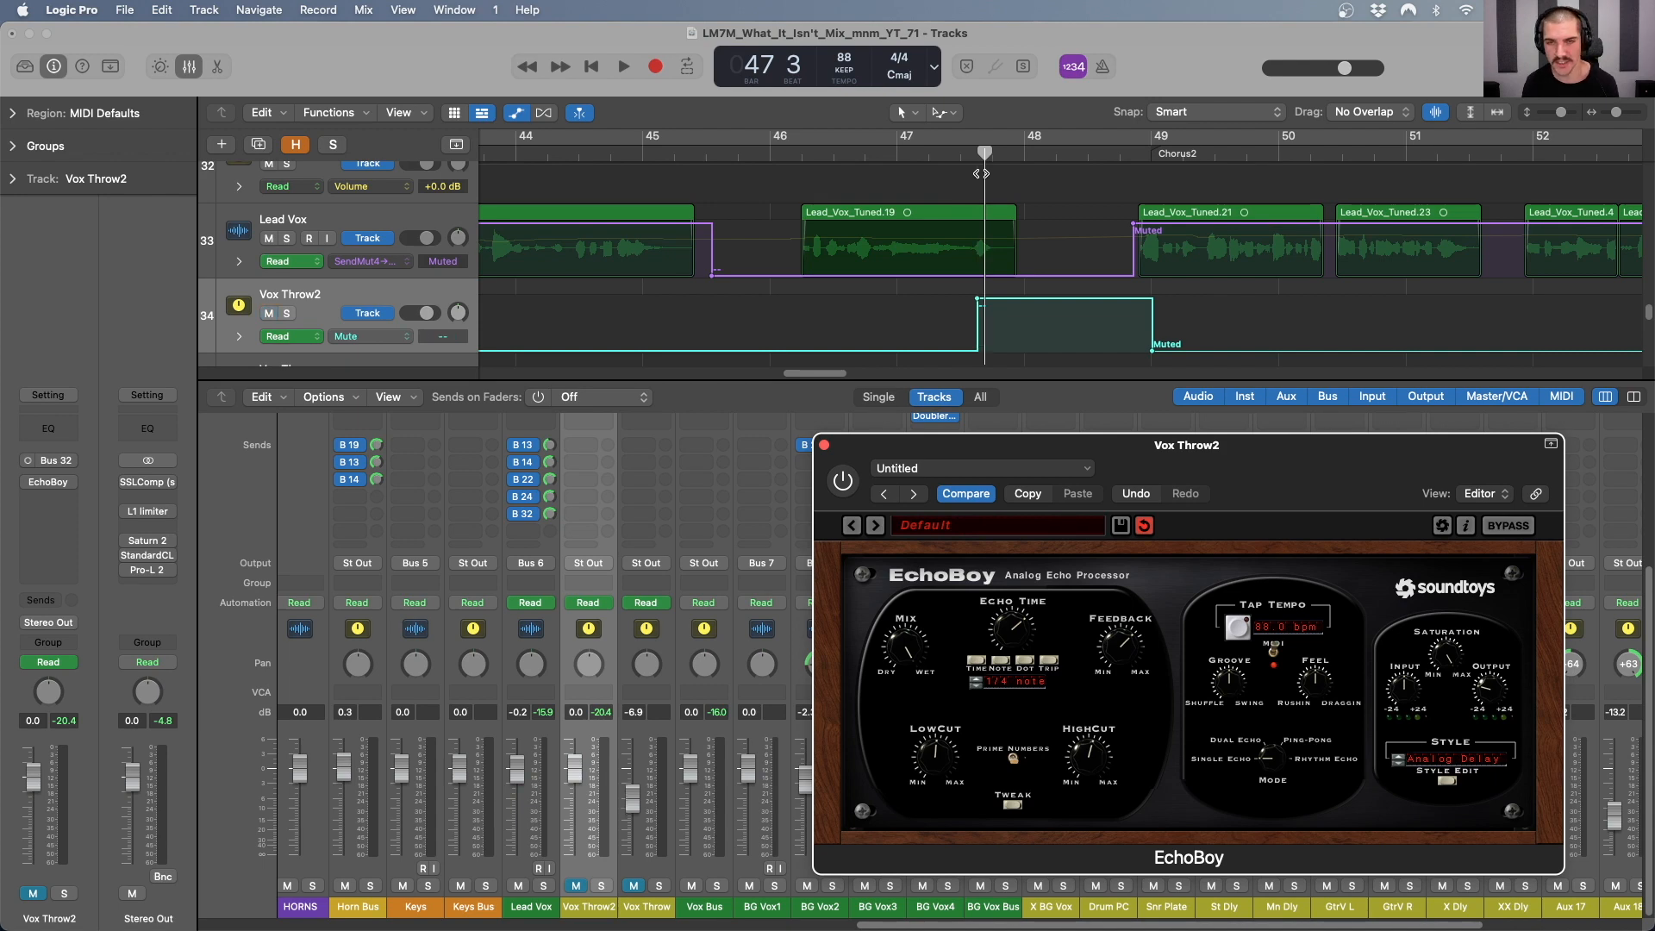
left_click(269, 313)
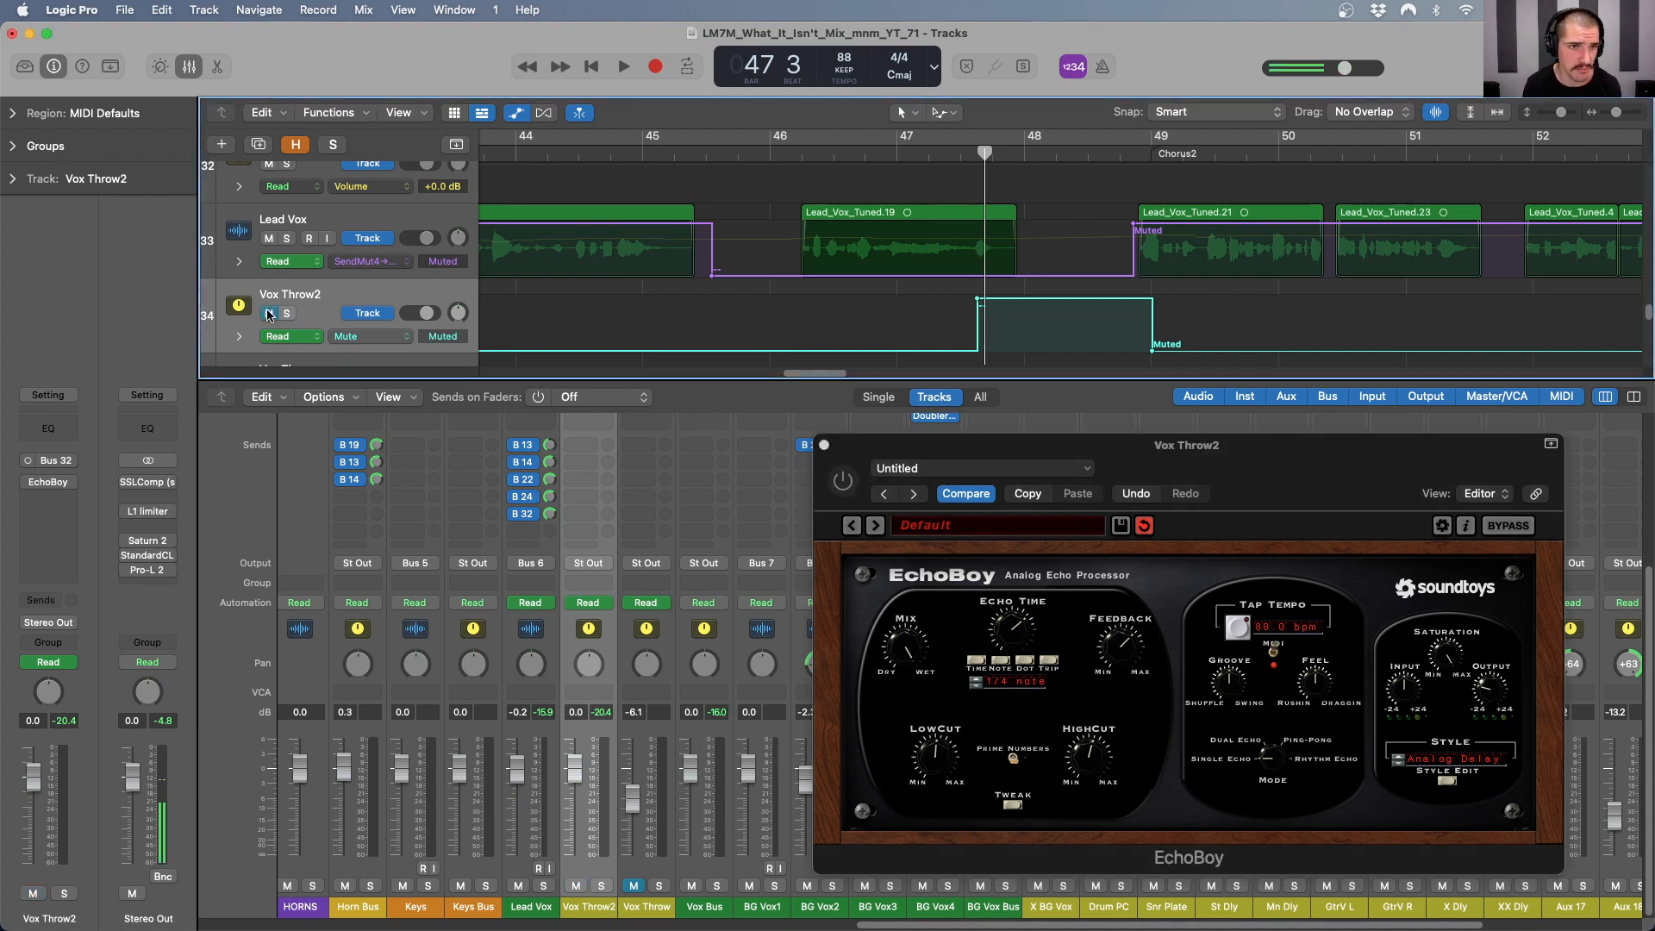
- Delete the Vox Throw2 auxiliary channel despite its active bus routing, along with its leftover track
right_click(324, 302)
left_click(589, 563)
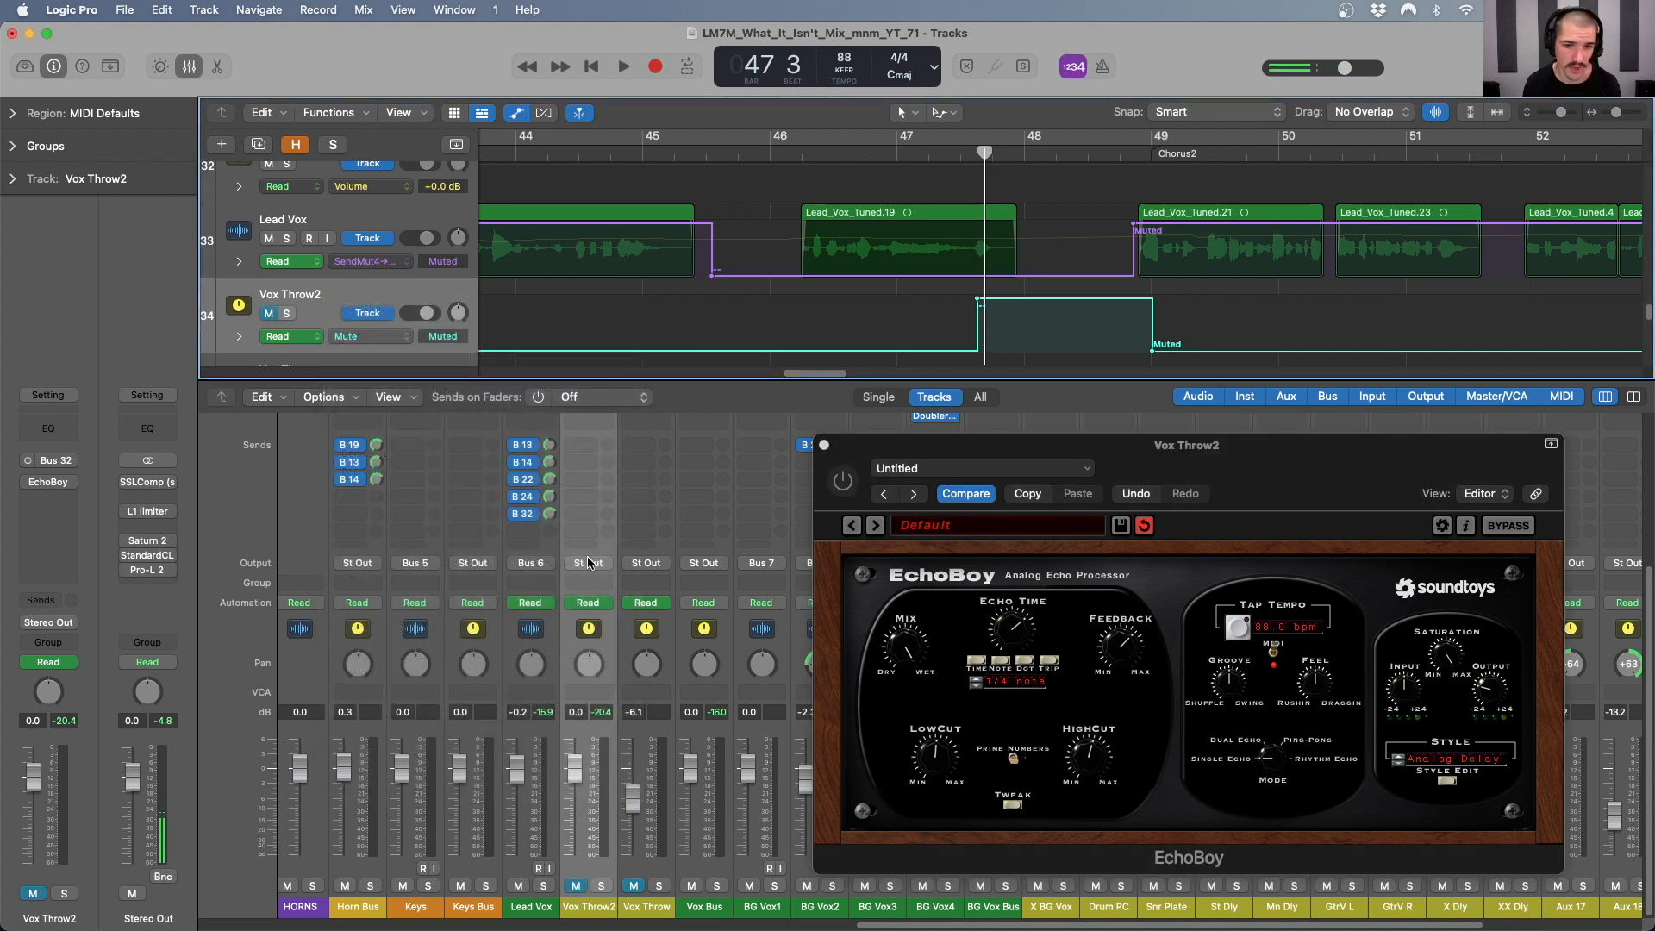
left_click(611, 649)
key("Delete")
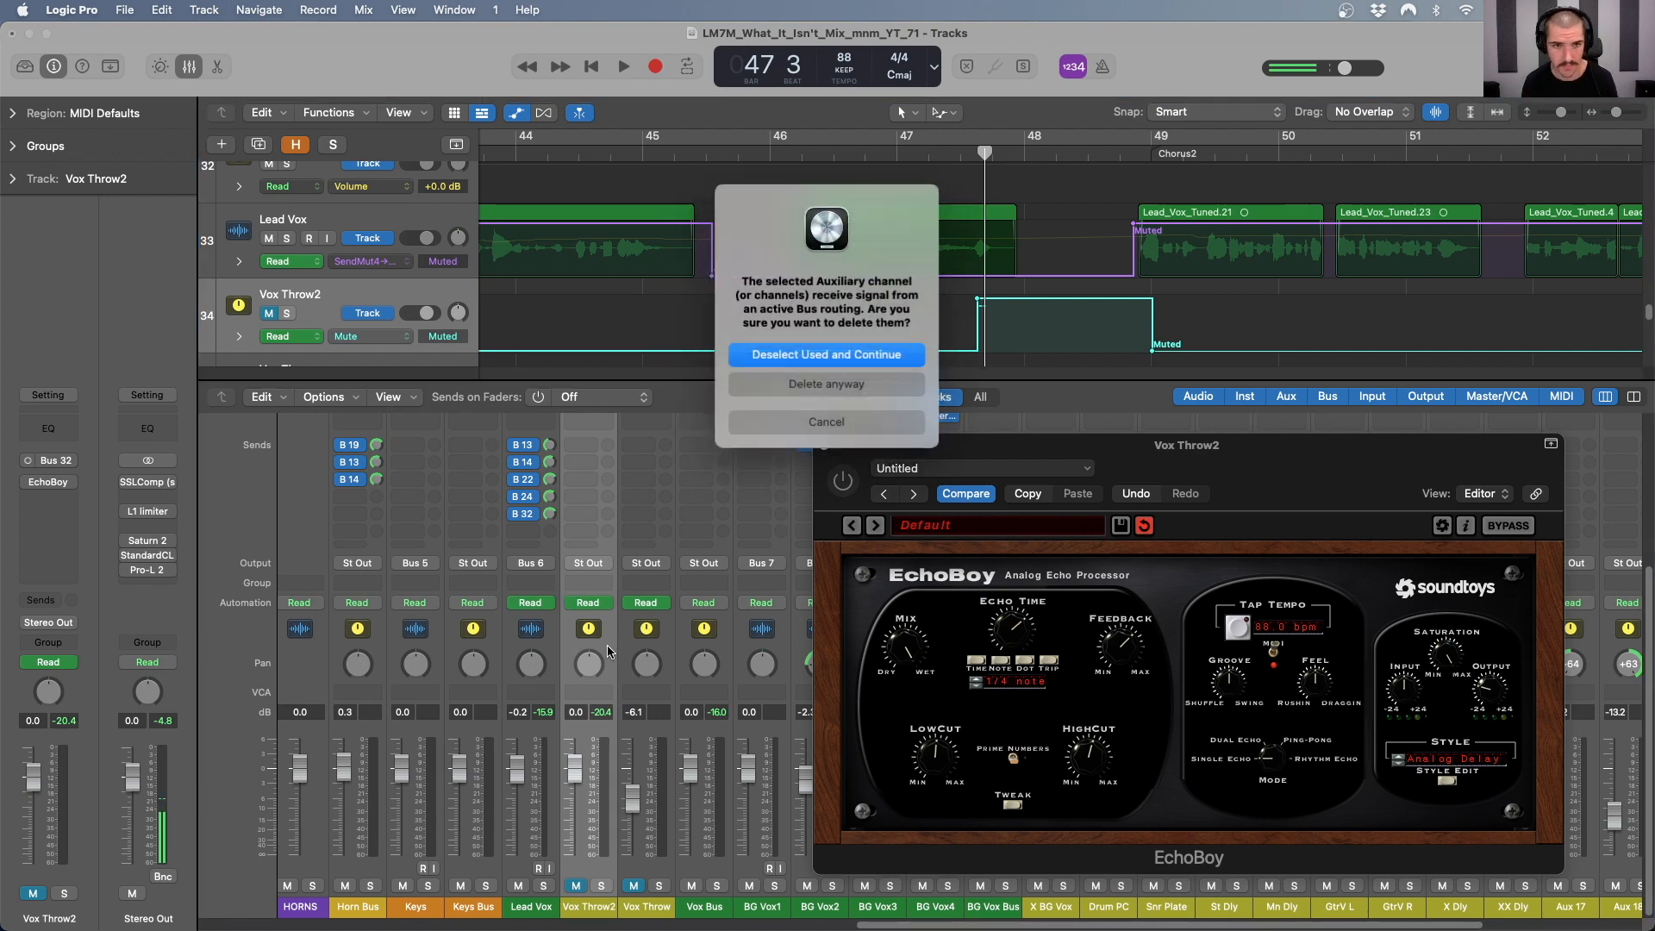
left_click(824, 383)
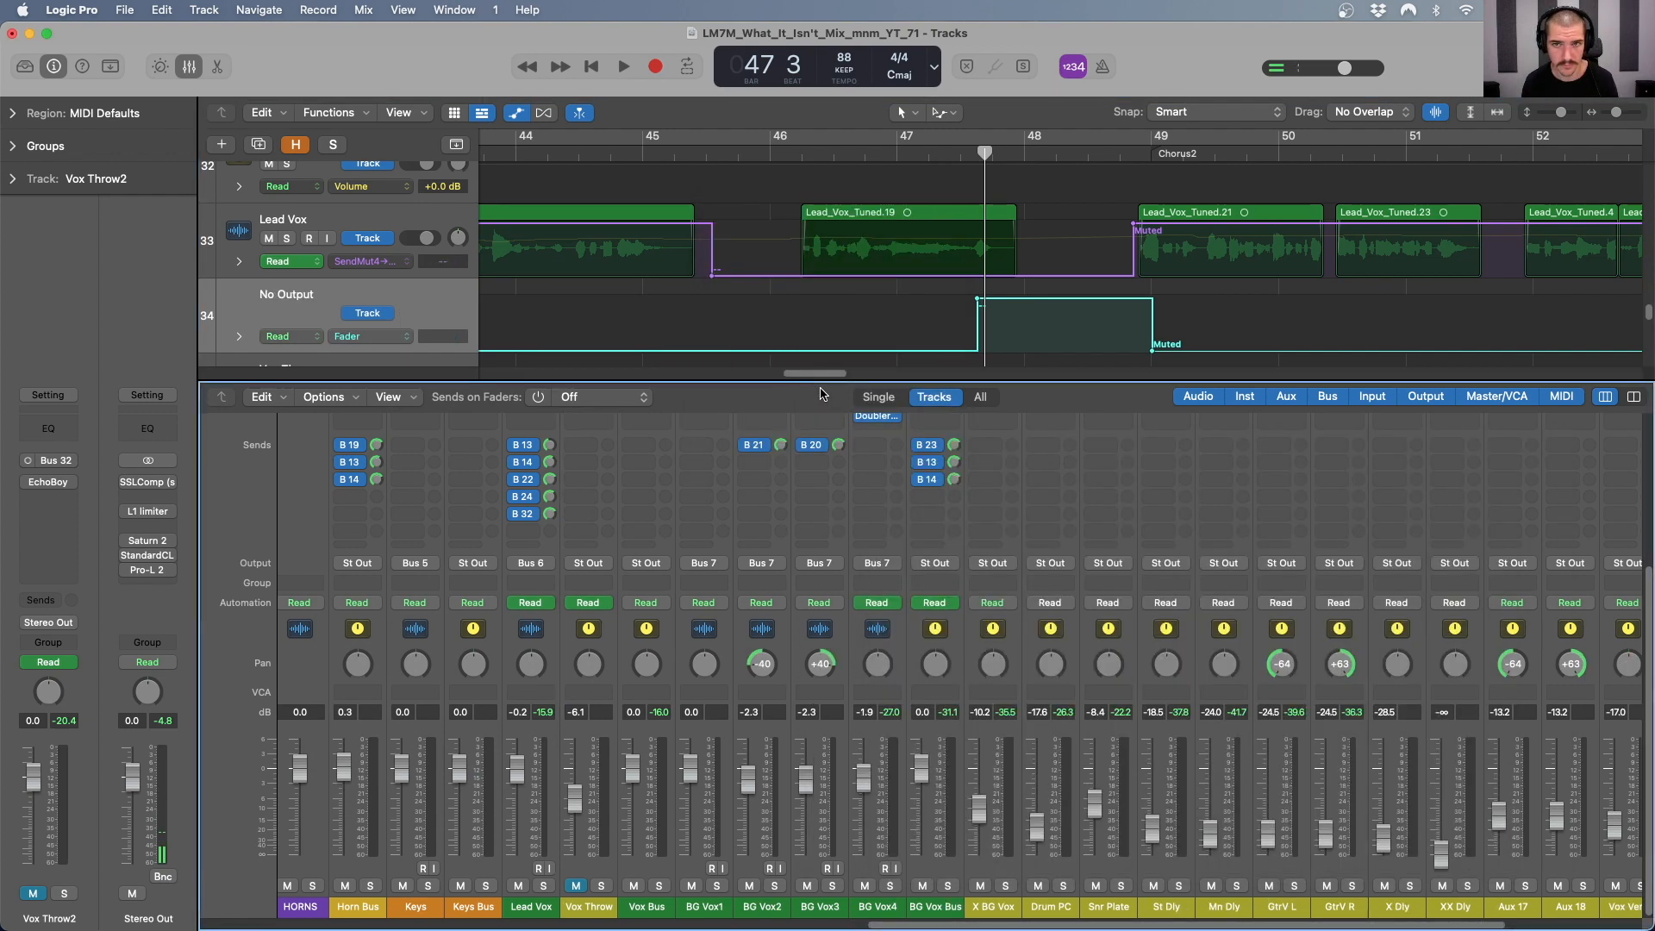
left_click(457, 309)
key("Delete")
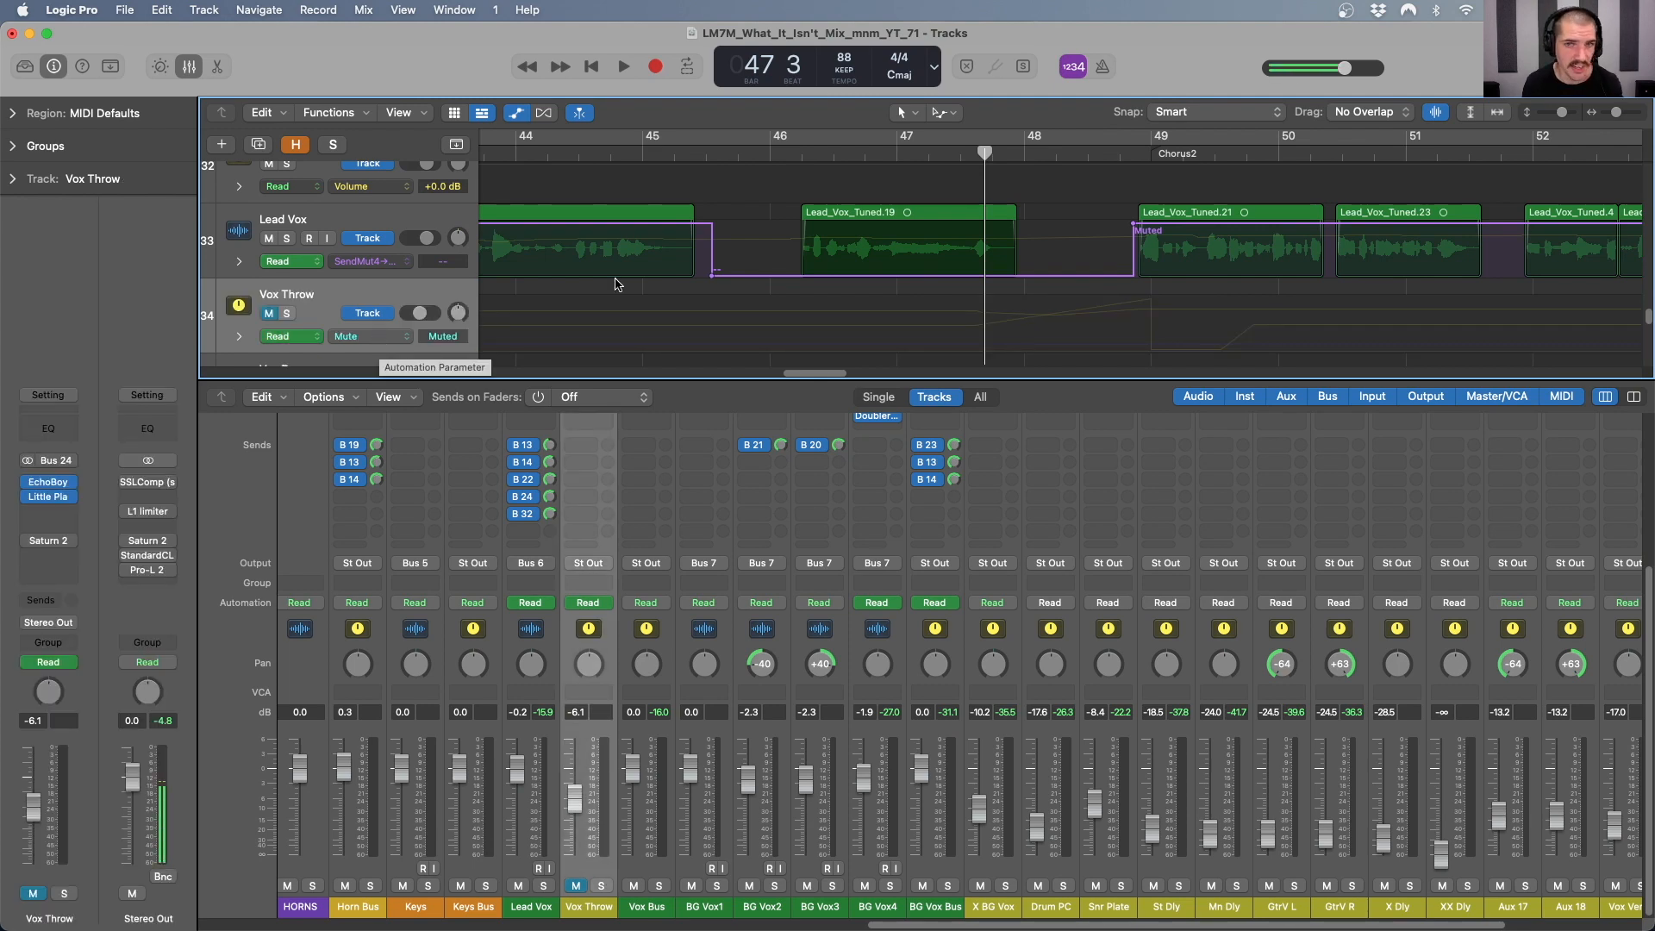
- Unmute the Vox Throw channel
key("super+Left")
key("super+Left")
key("super+Left")
key("super+Left")
key("super+Left")
left_click(268, 314)
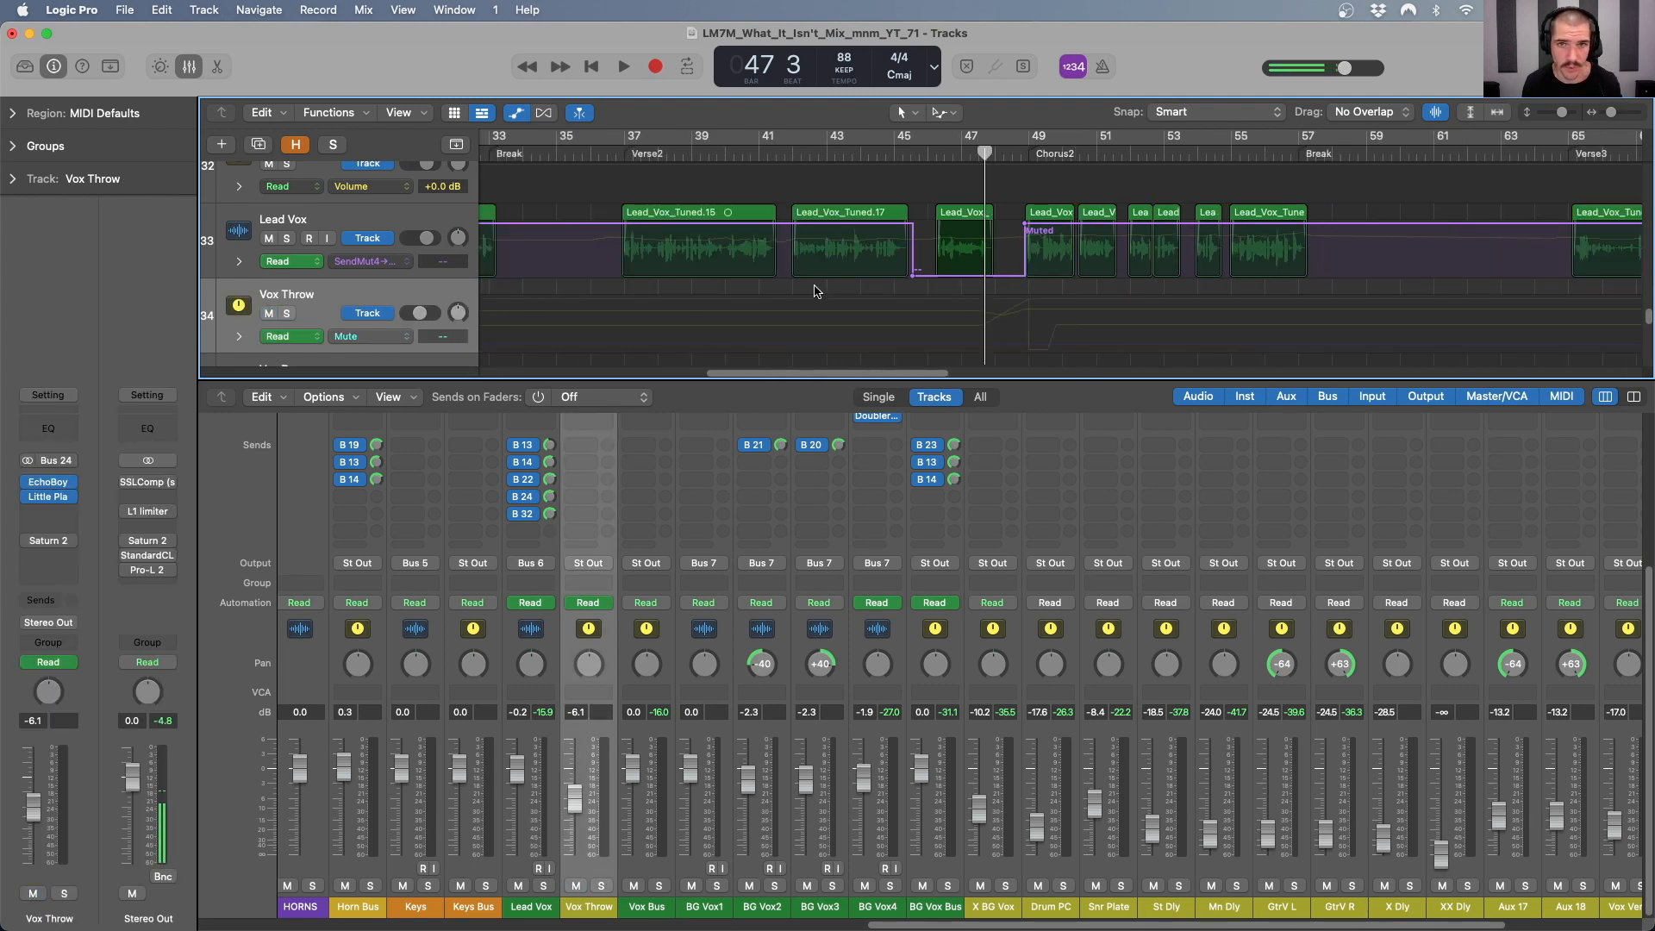
key("super+Left")
left_click(379, 336)
mouse_move(422, 524)
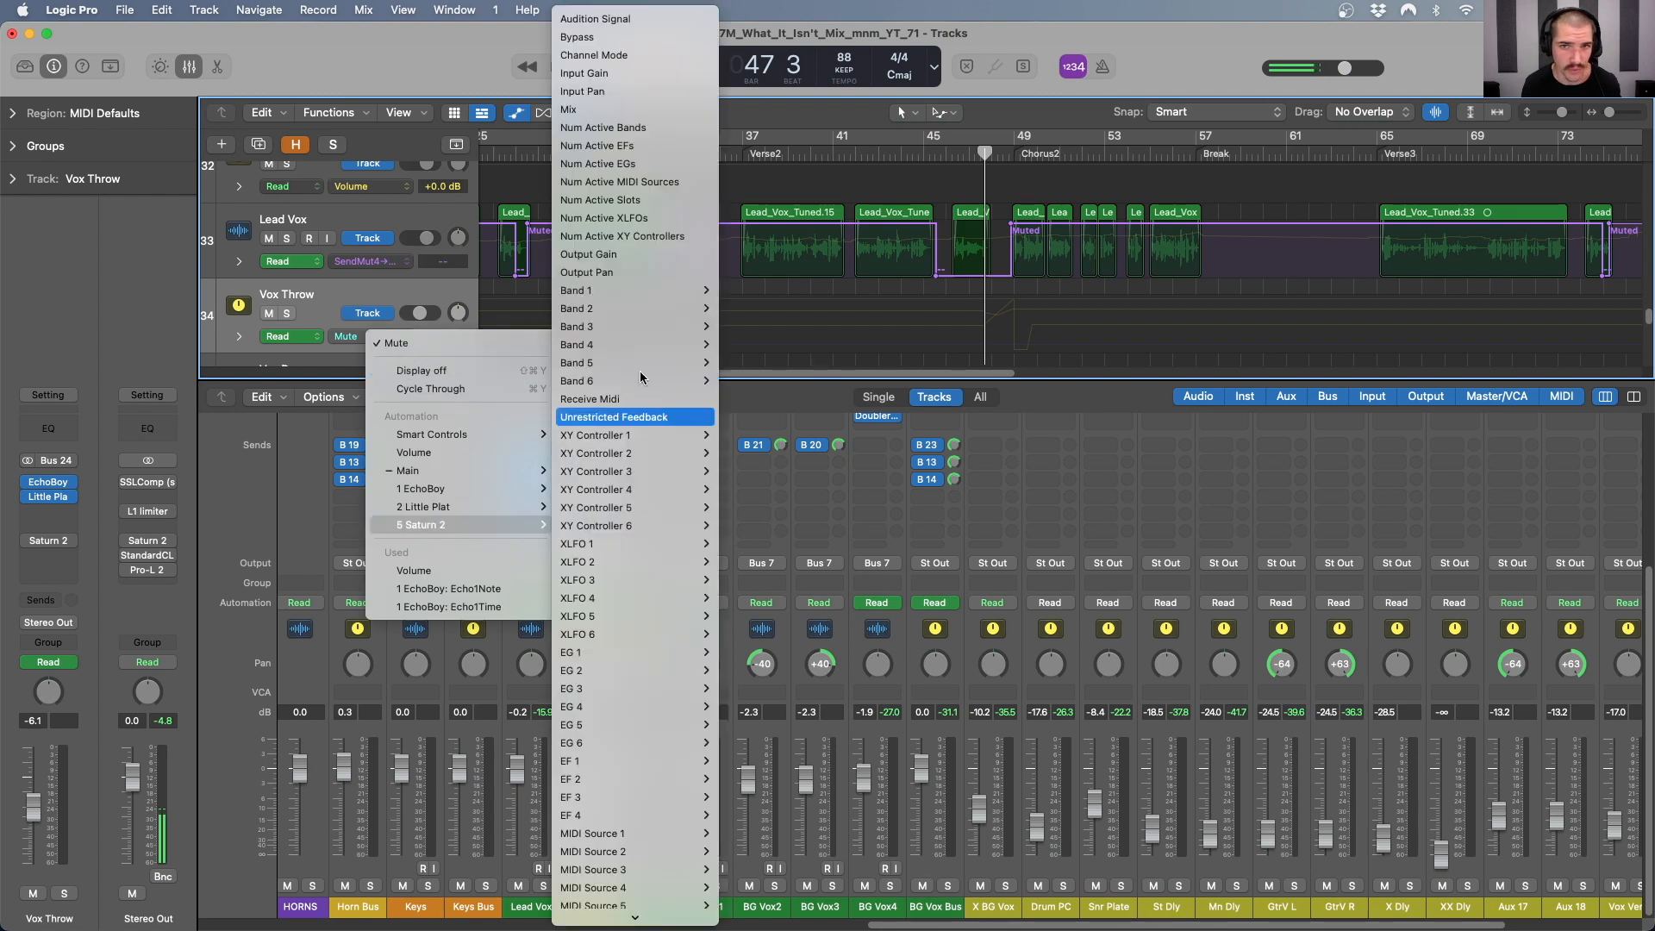
left_click(996, 298)
- Narrow Lead Vox's Send Mute 4 automation for Vox Throw before Chorus2 so it unmutes at 47 3 2 154 and mutes again shortly after
key("super+Left")
key("super+Left")
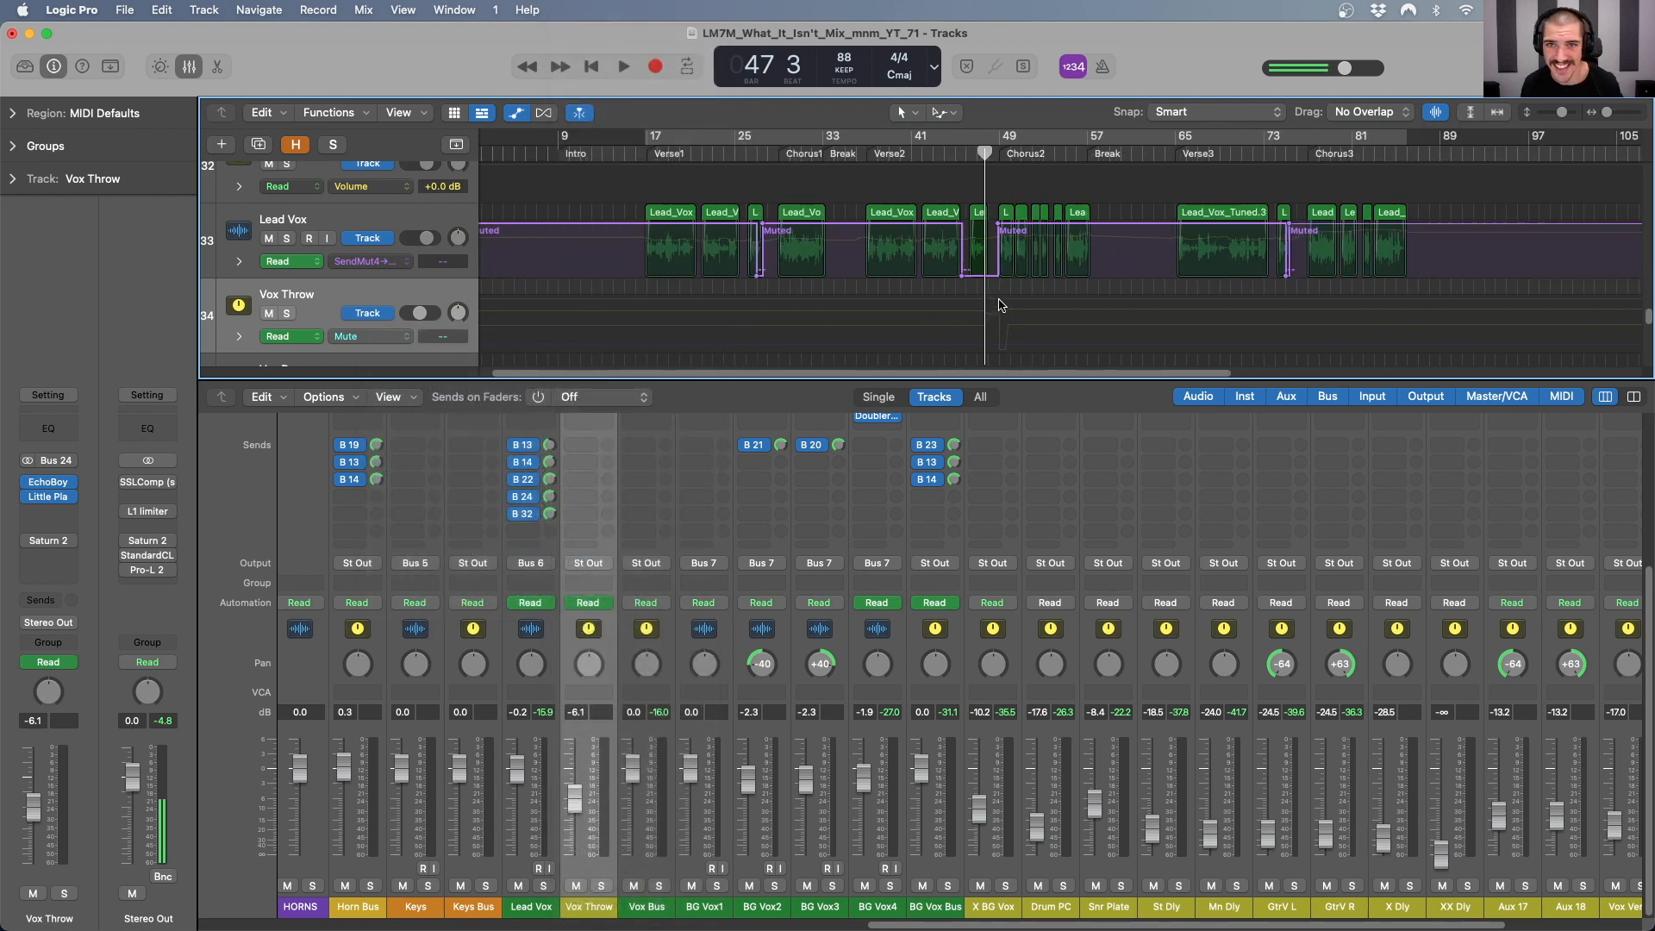
key("super+Right")
key("super+Right")
key("super+Right")
key("super+Right")
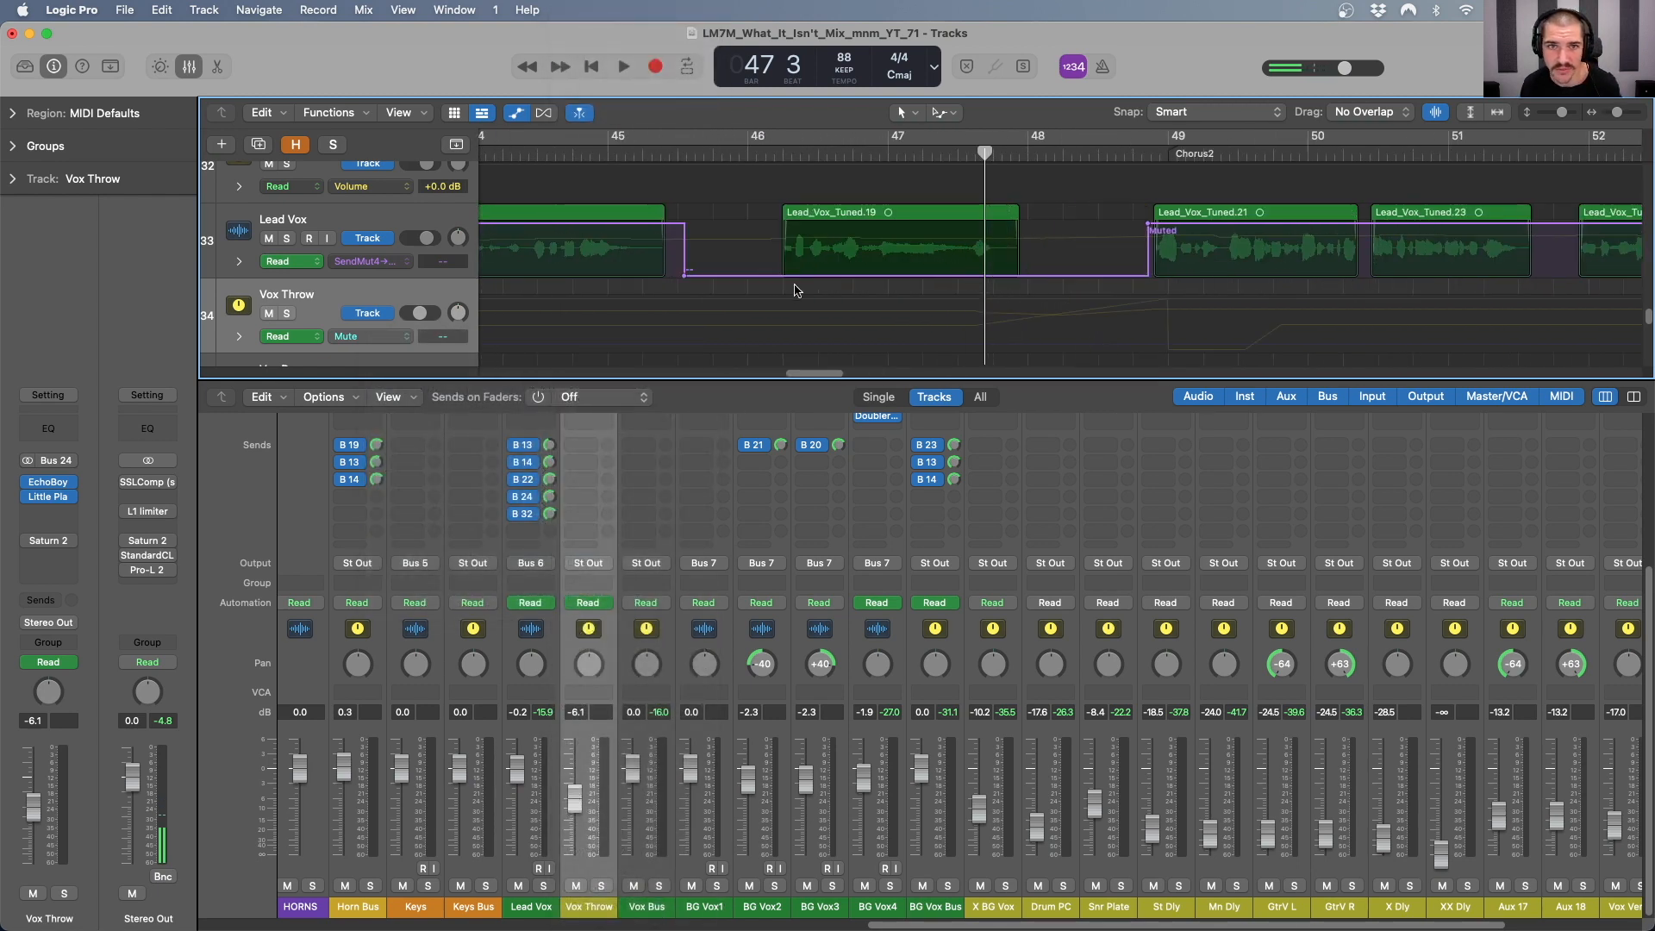
left_click_drag(687, 280, 974, 275)
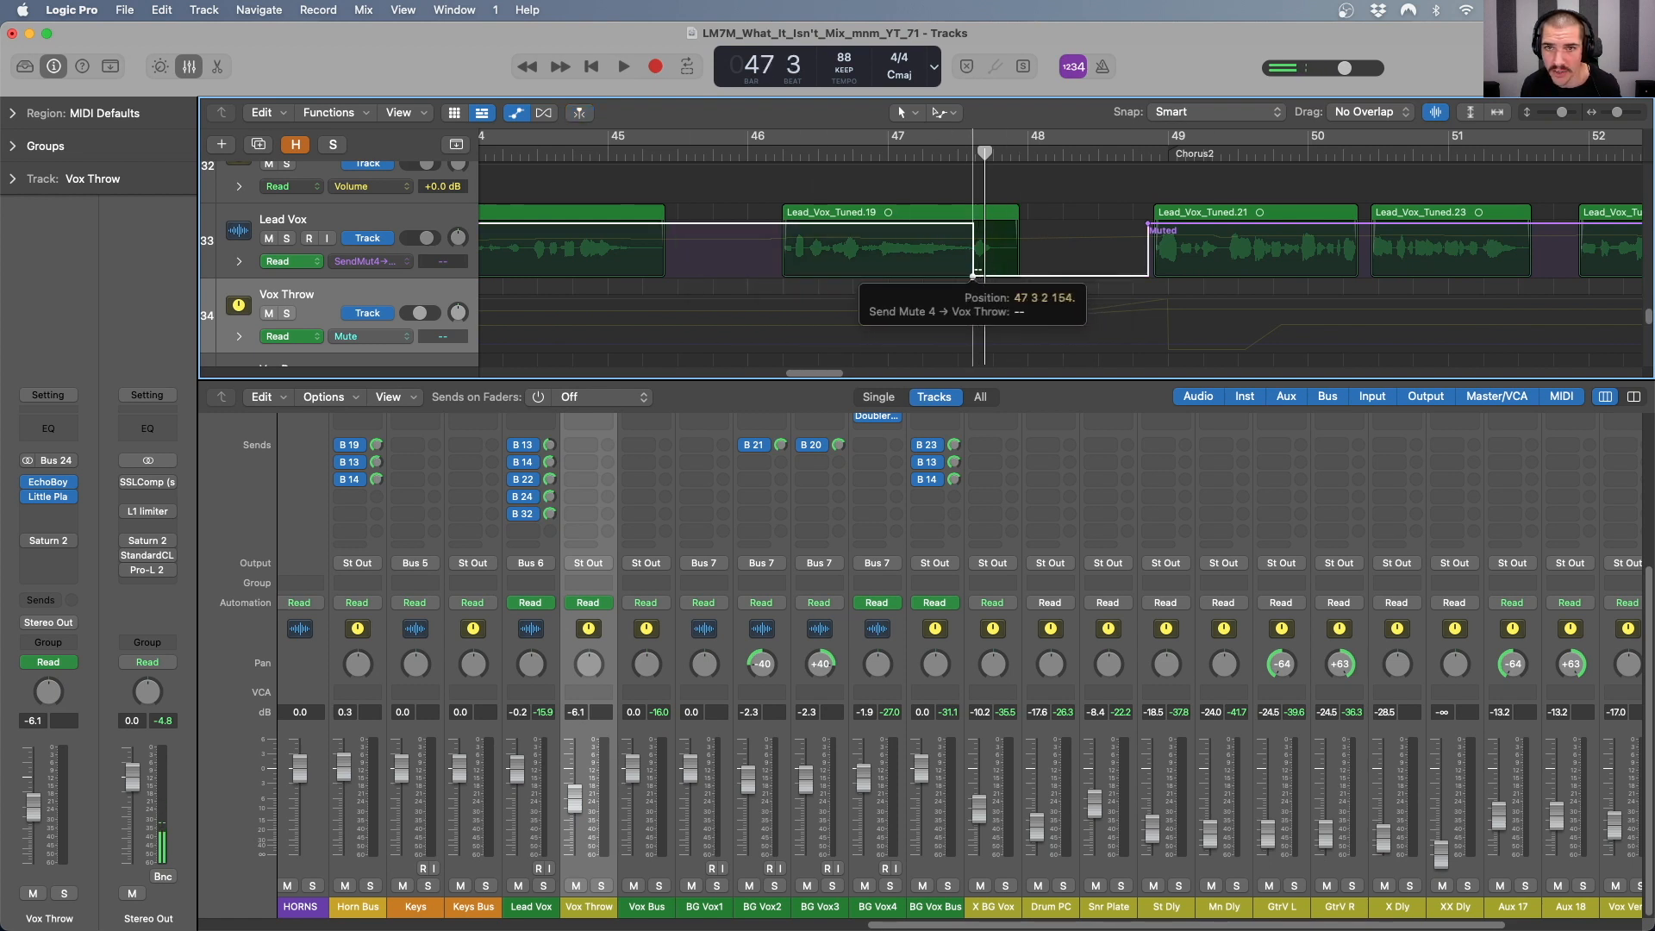
left_click_drag(1147, 225, 991, 227)
key("super+Left")
key("super+Left")
key("super+Left")
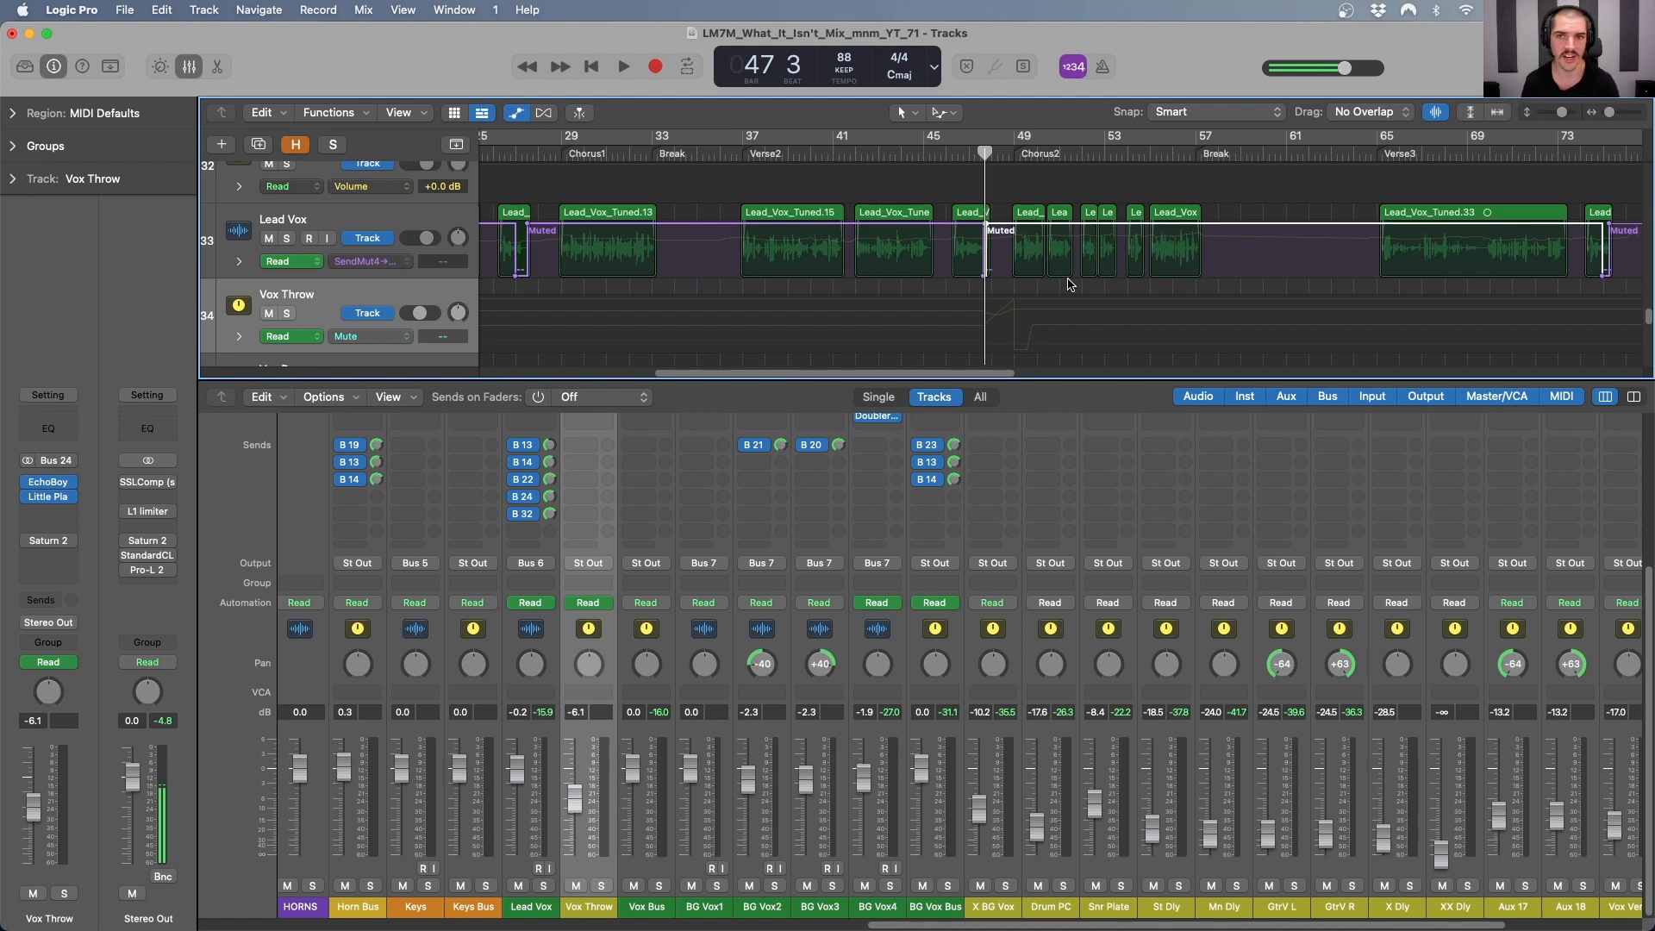
scroll(1069, 284, "left", 5)
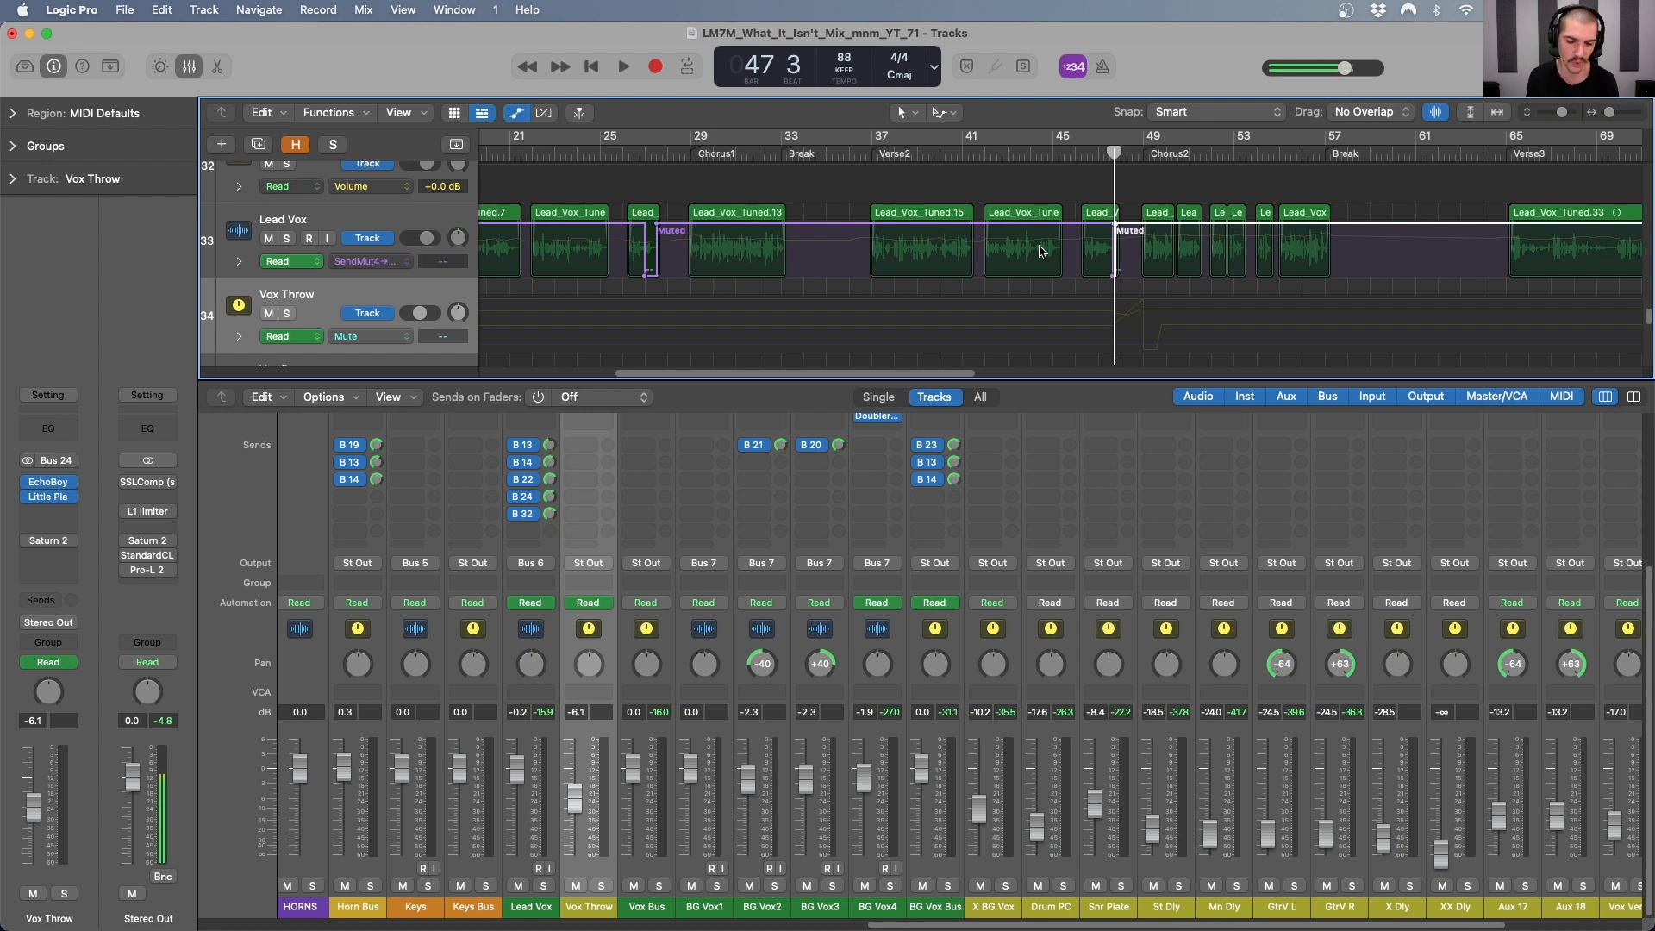
left_click_drag(572, 789, 574, 814)
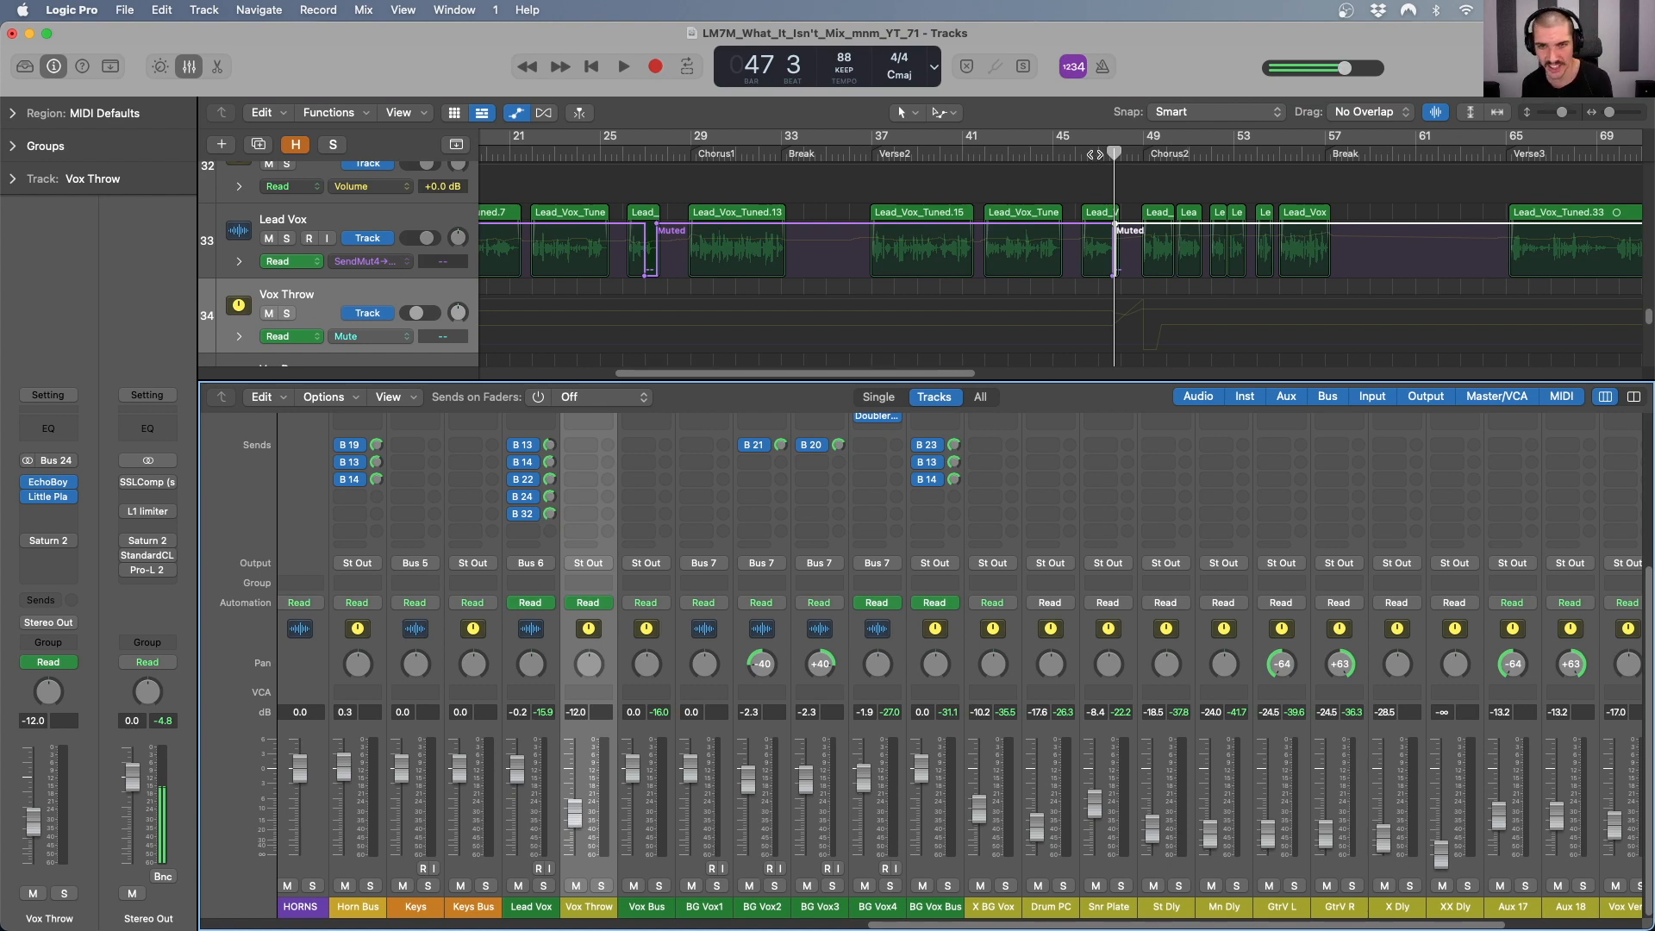
- Display the Volume automation on the Gtr1 track and look over the automation of the neighbouring bass and guitar tracks
scroll(1163, 277, "up", 6)
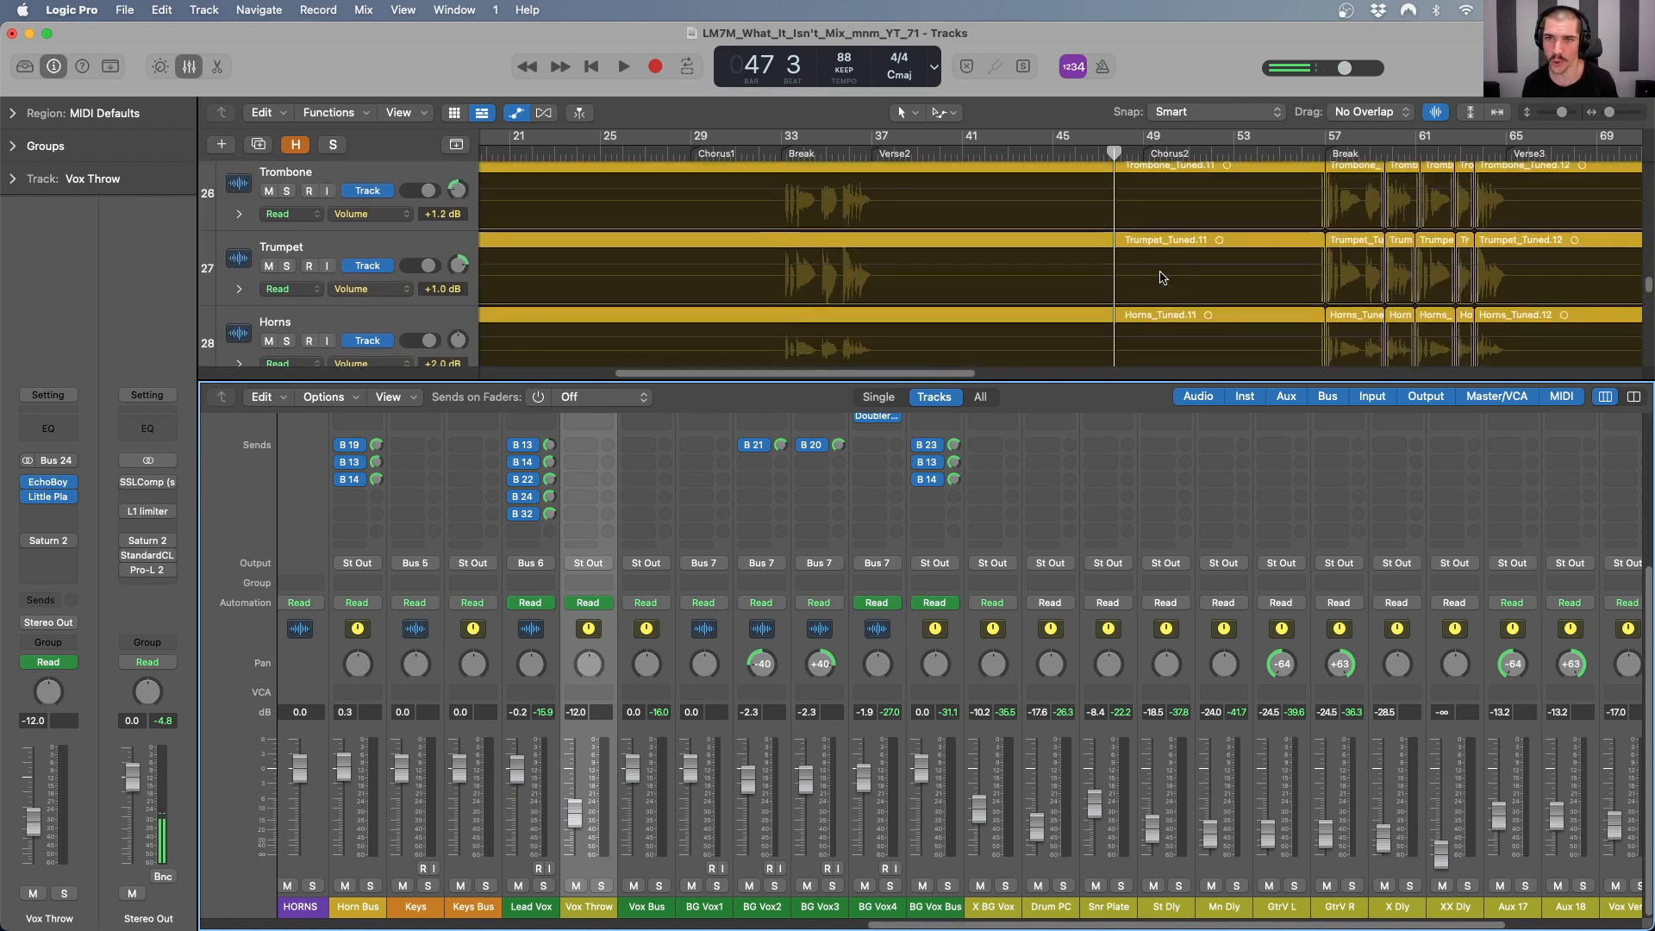
scroll(1160, 271, "up", 7)
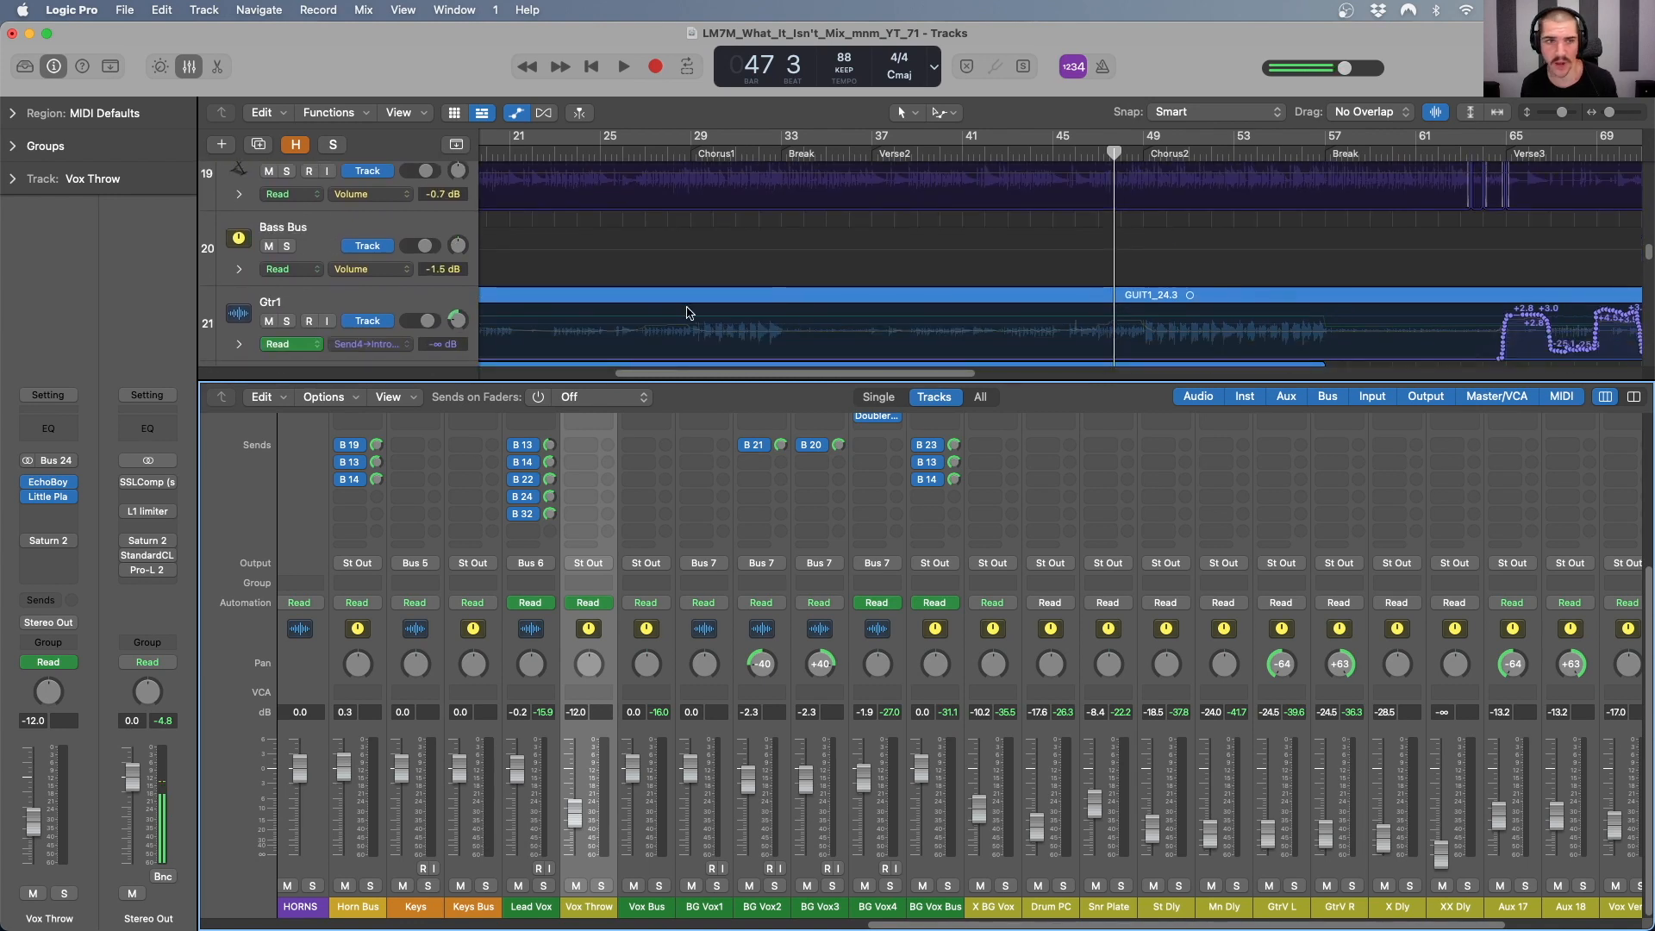
left_click(371, 344)
mouse_move(415, 135)
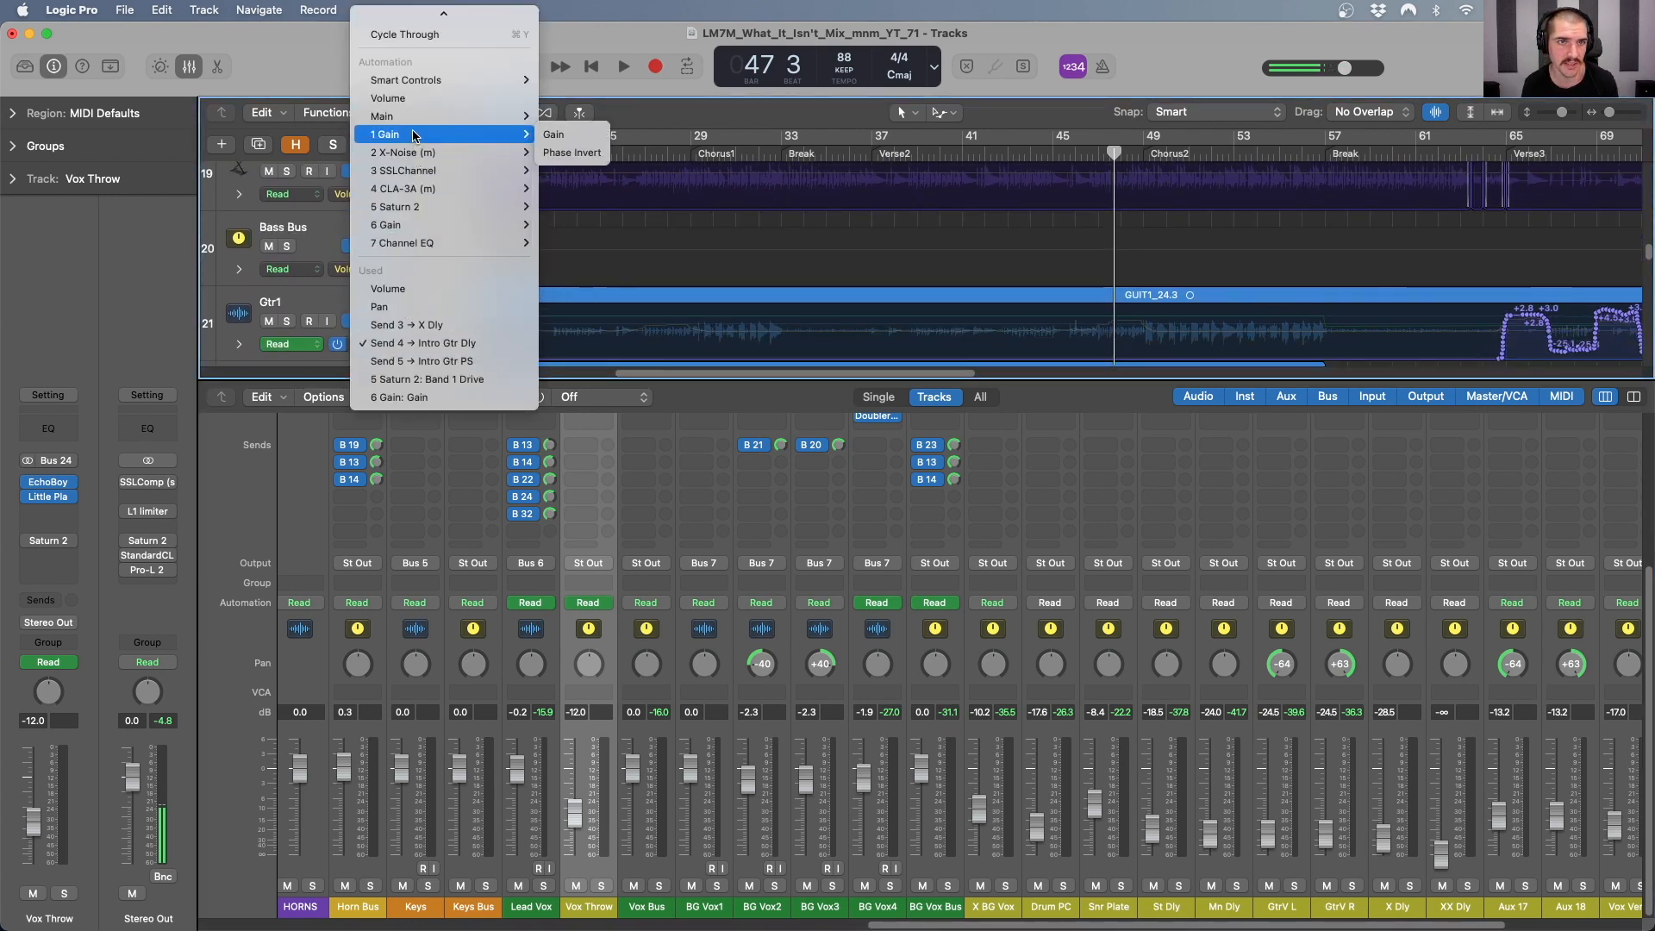
left_click(412, 289)
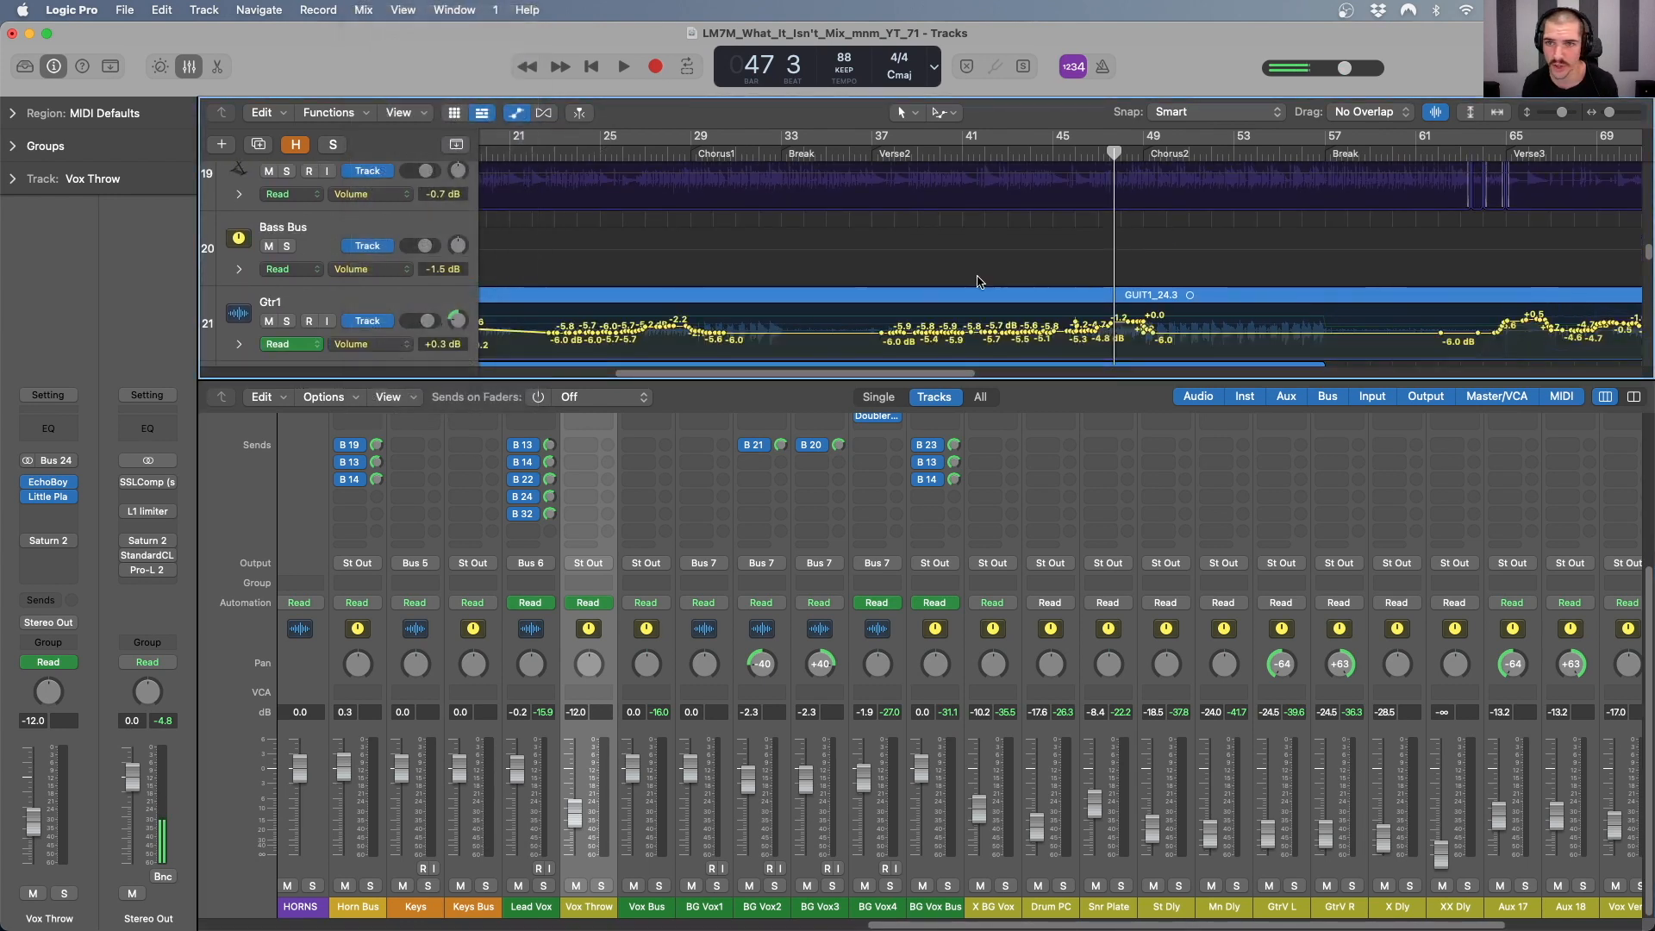
scroll(1052, 302, "down", 3)
scroll(1120, 323, "up", 2)
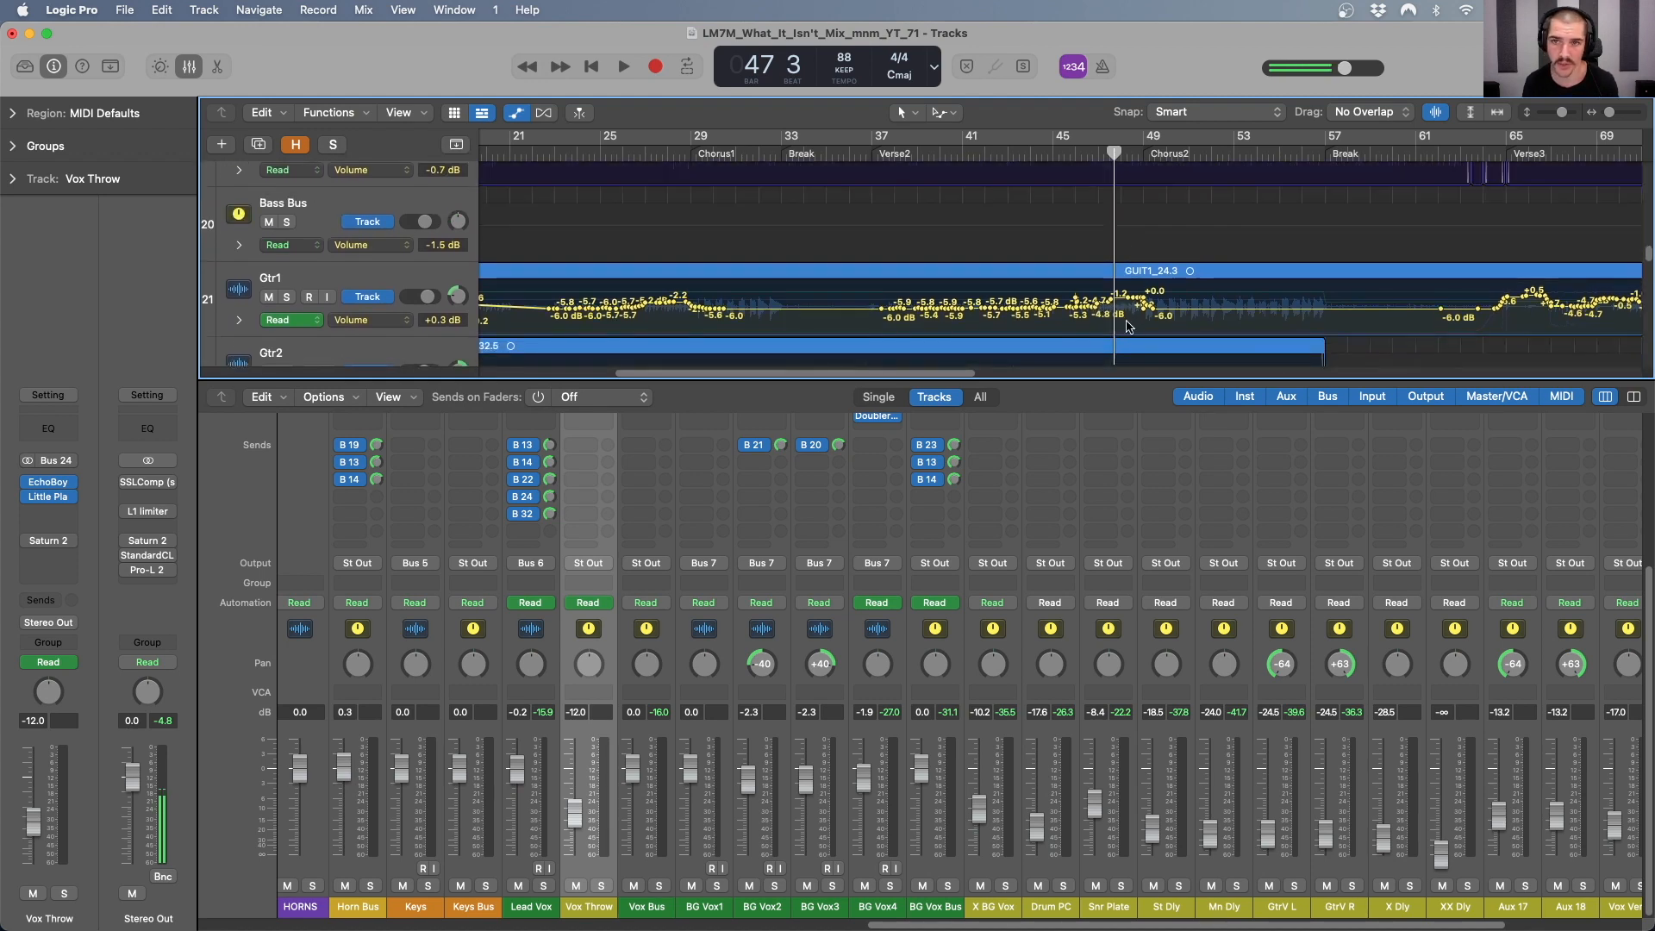
scroll(1206, 312, "up", 3)
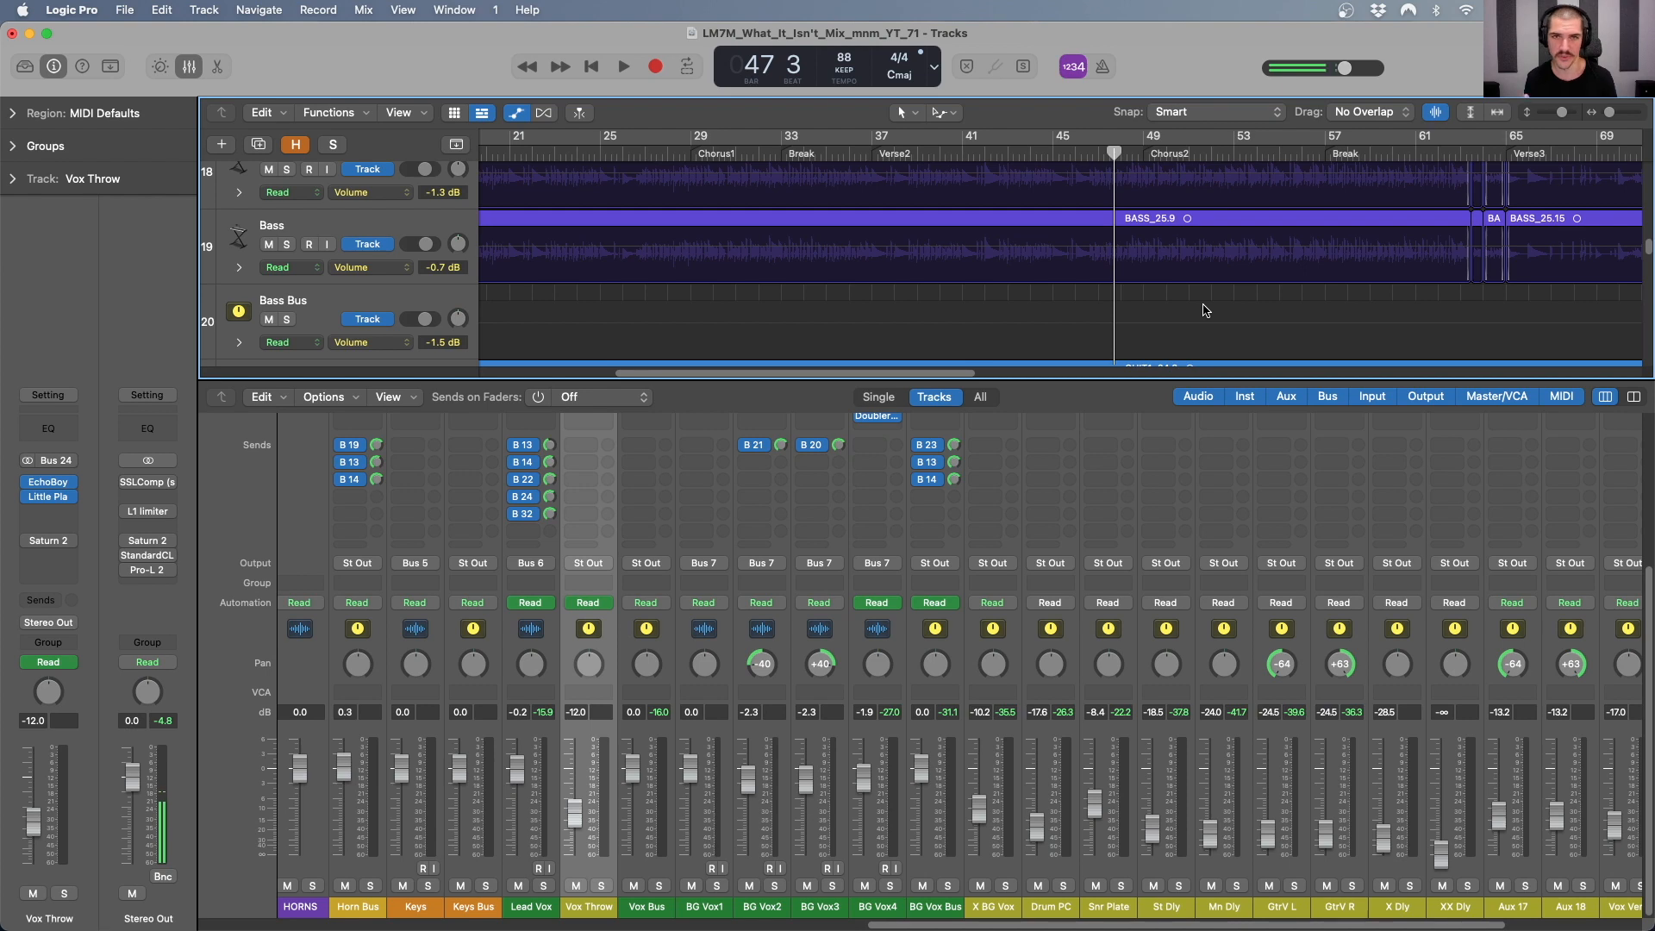
scroll(1163, 281, "down", 10)
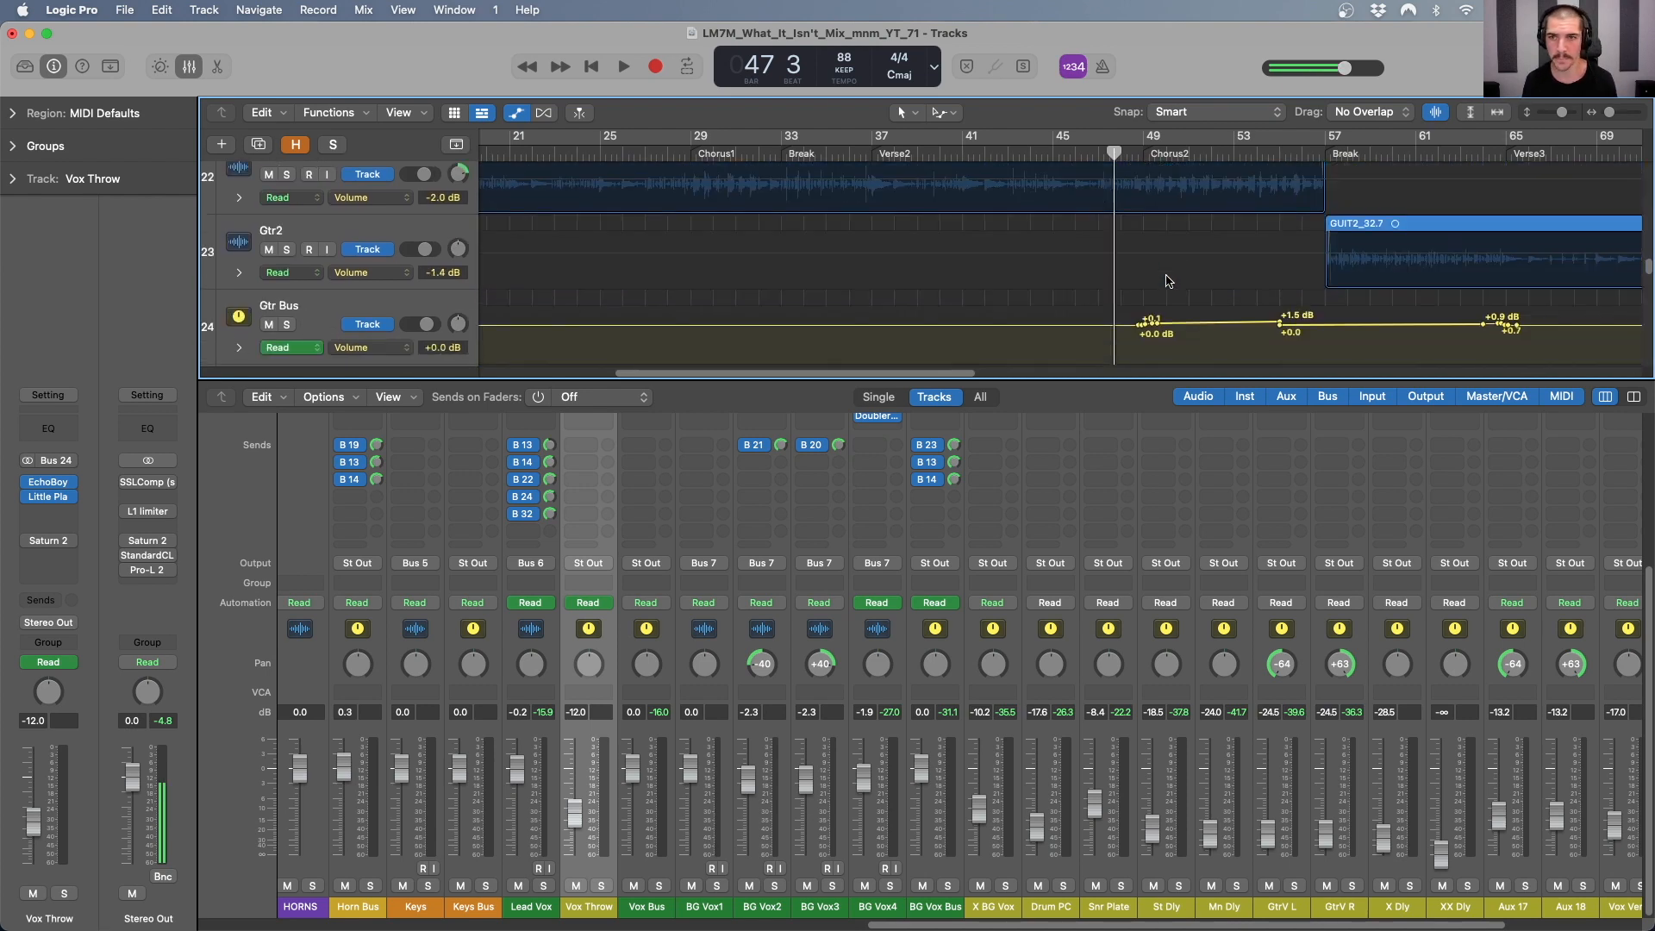
scroll(1167, 281, "down", 6)
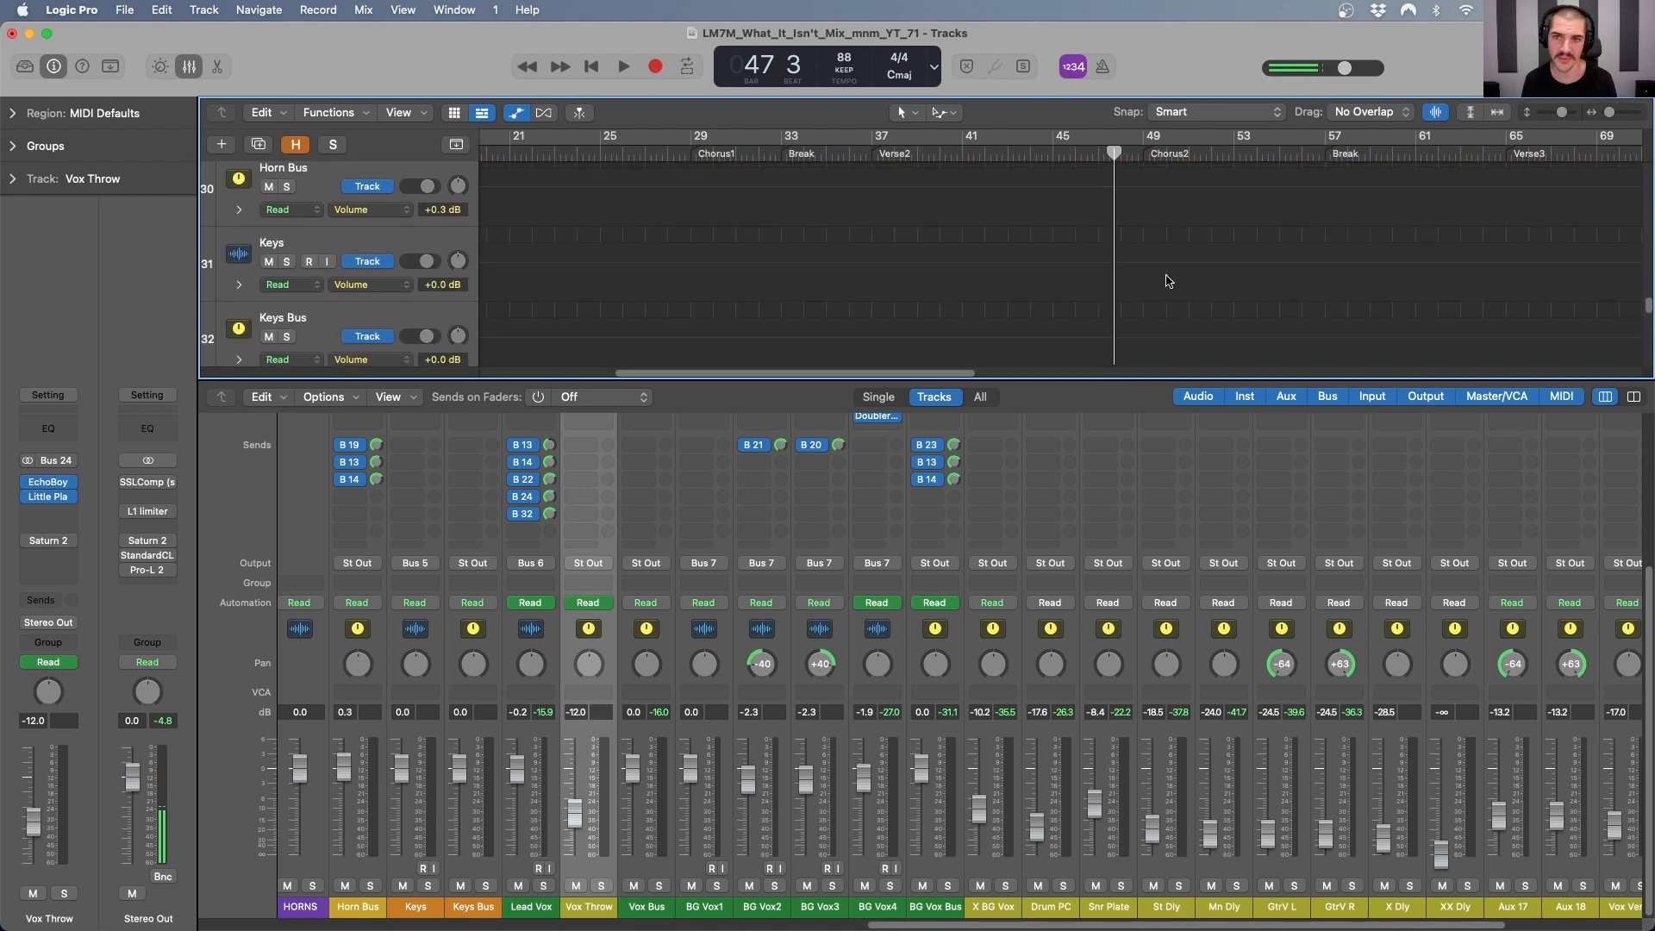